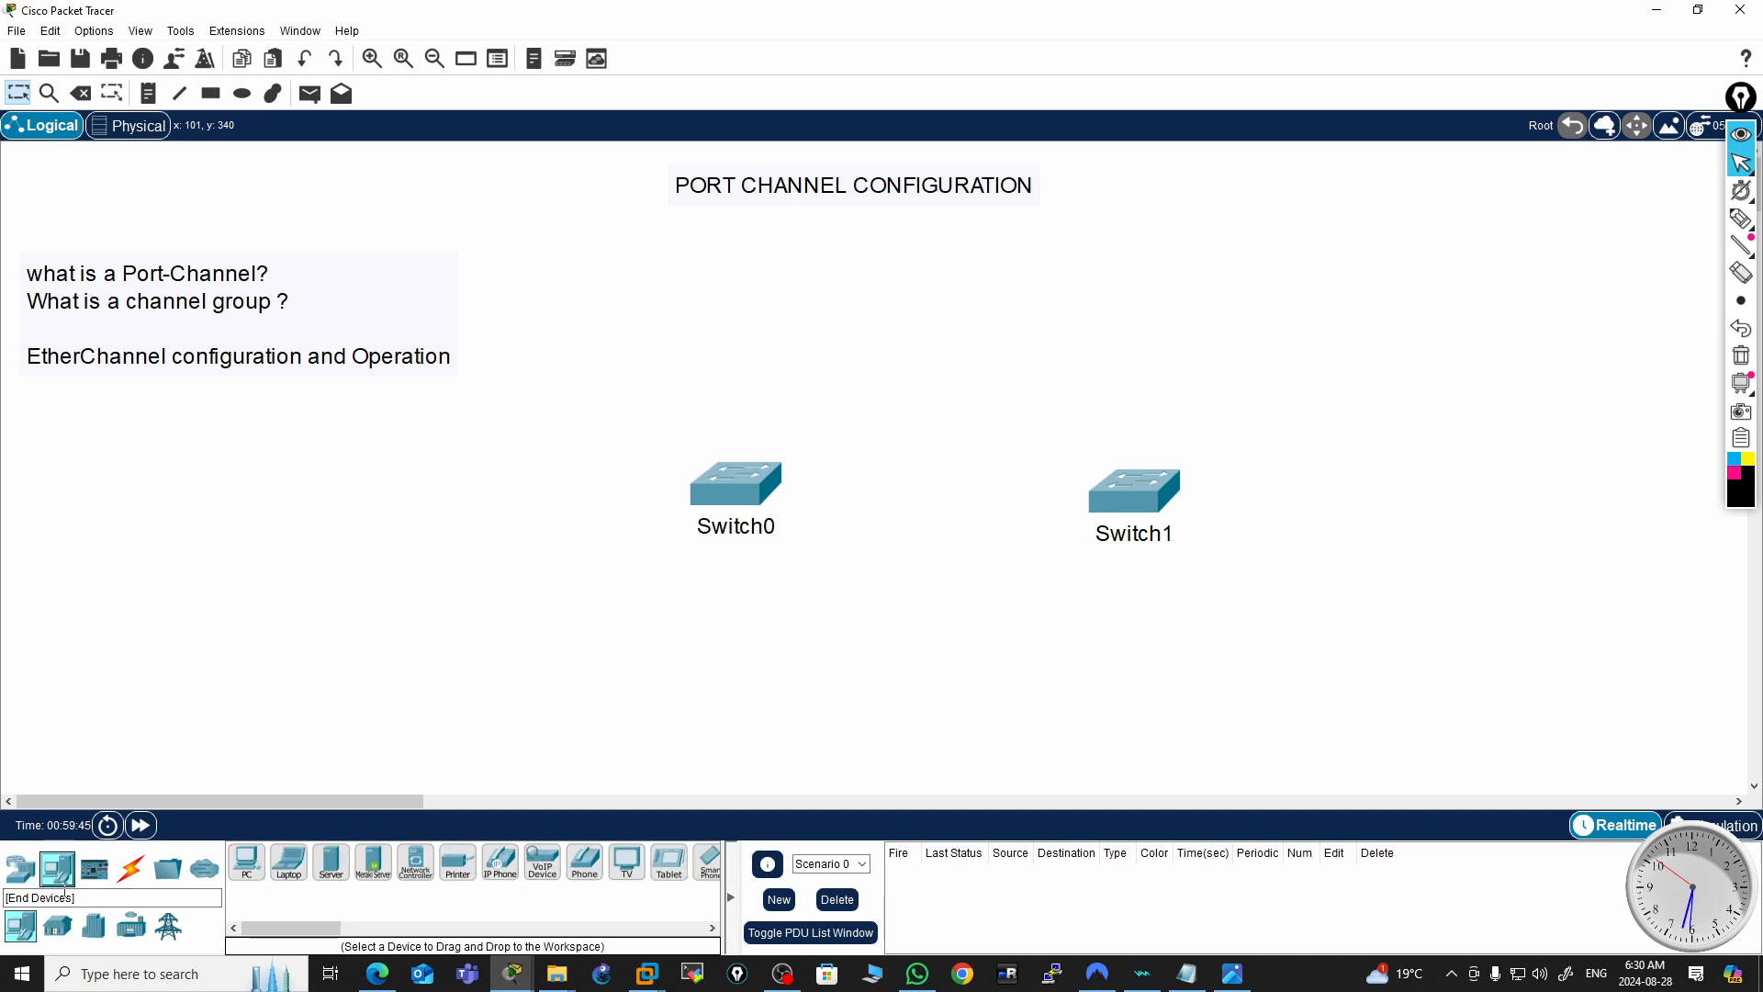
Place two PCs in the workspace, PC0 below Switch0 and PC1 below Switch1
click(243, 868)
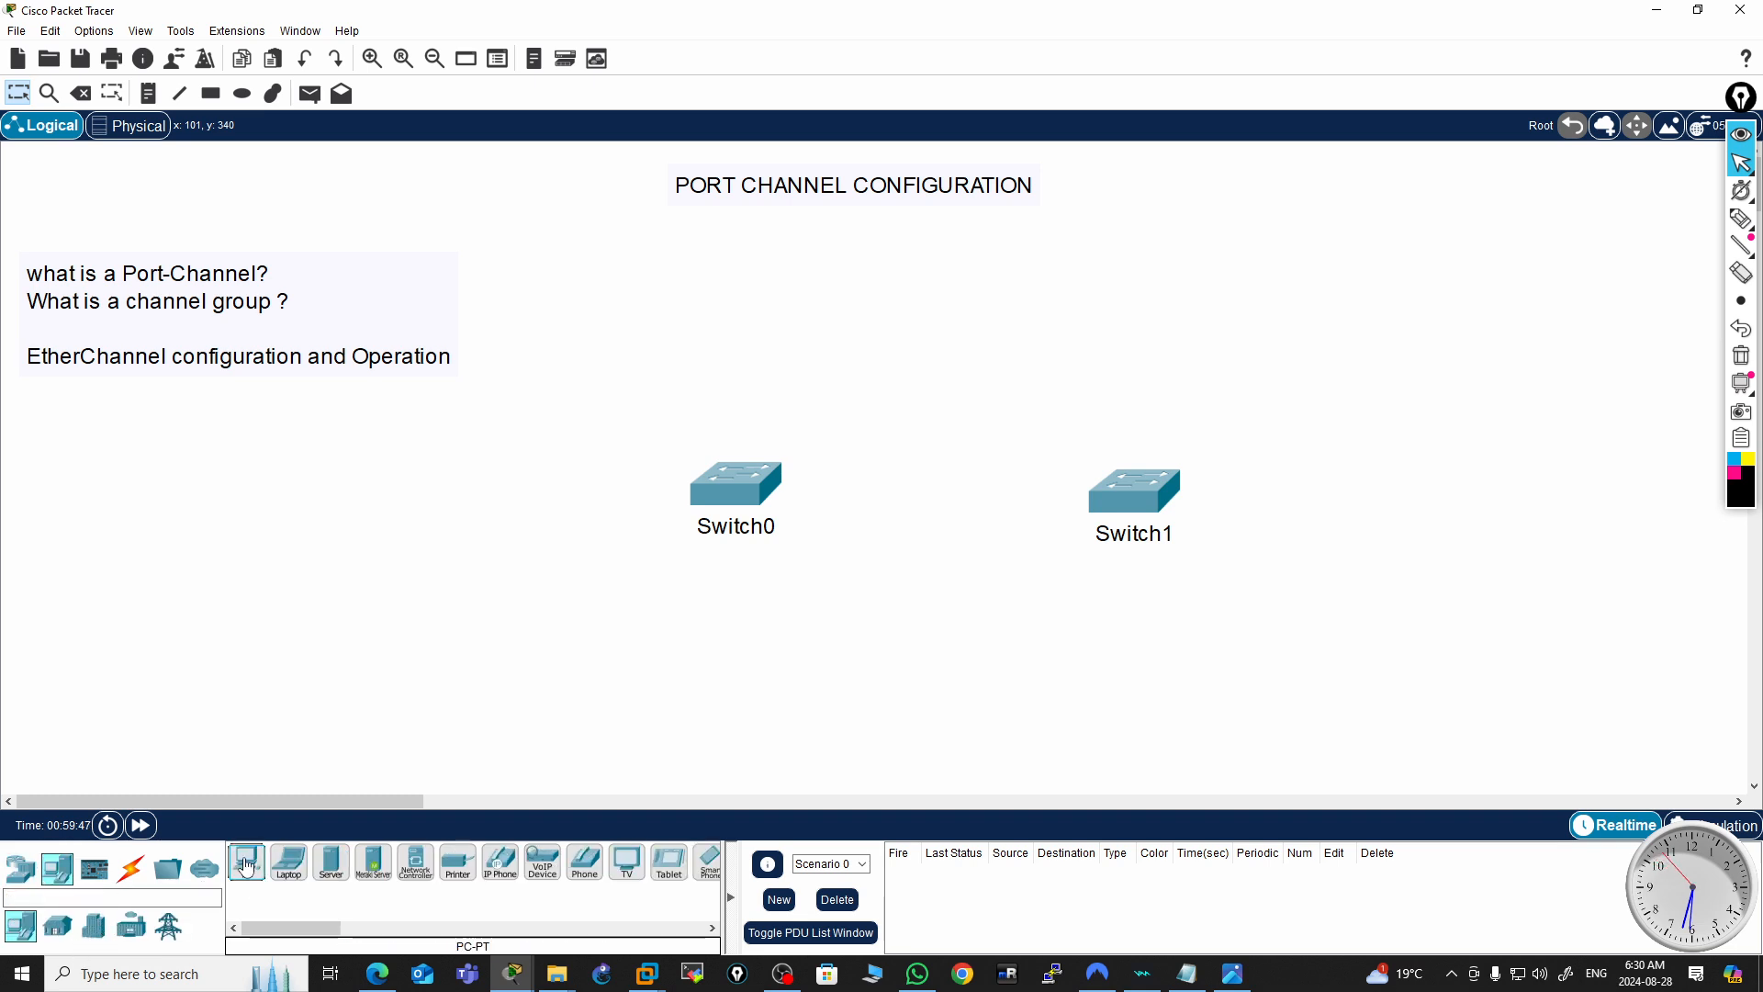
click(715, 675)
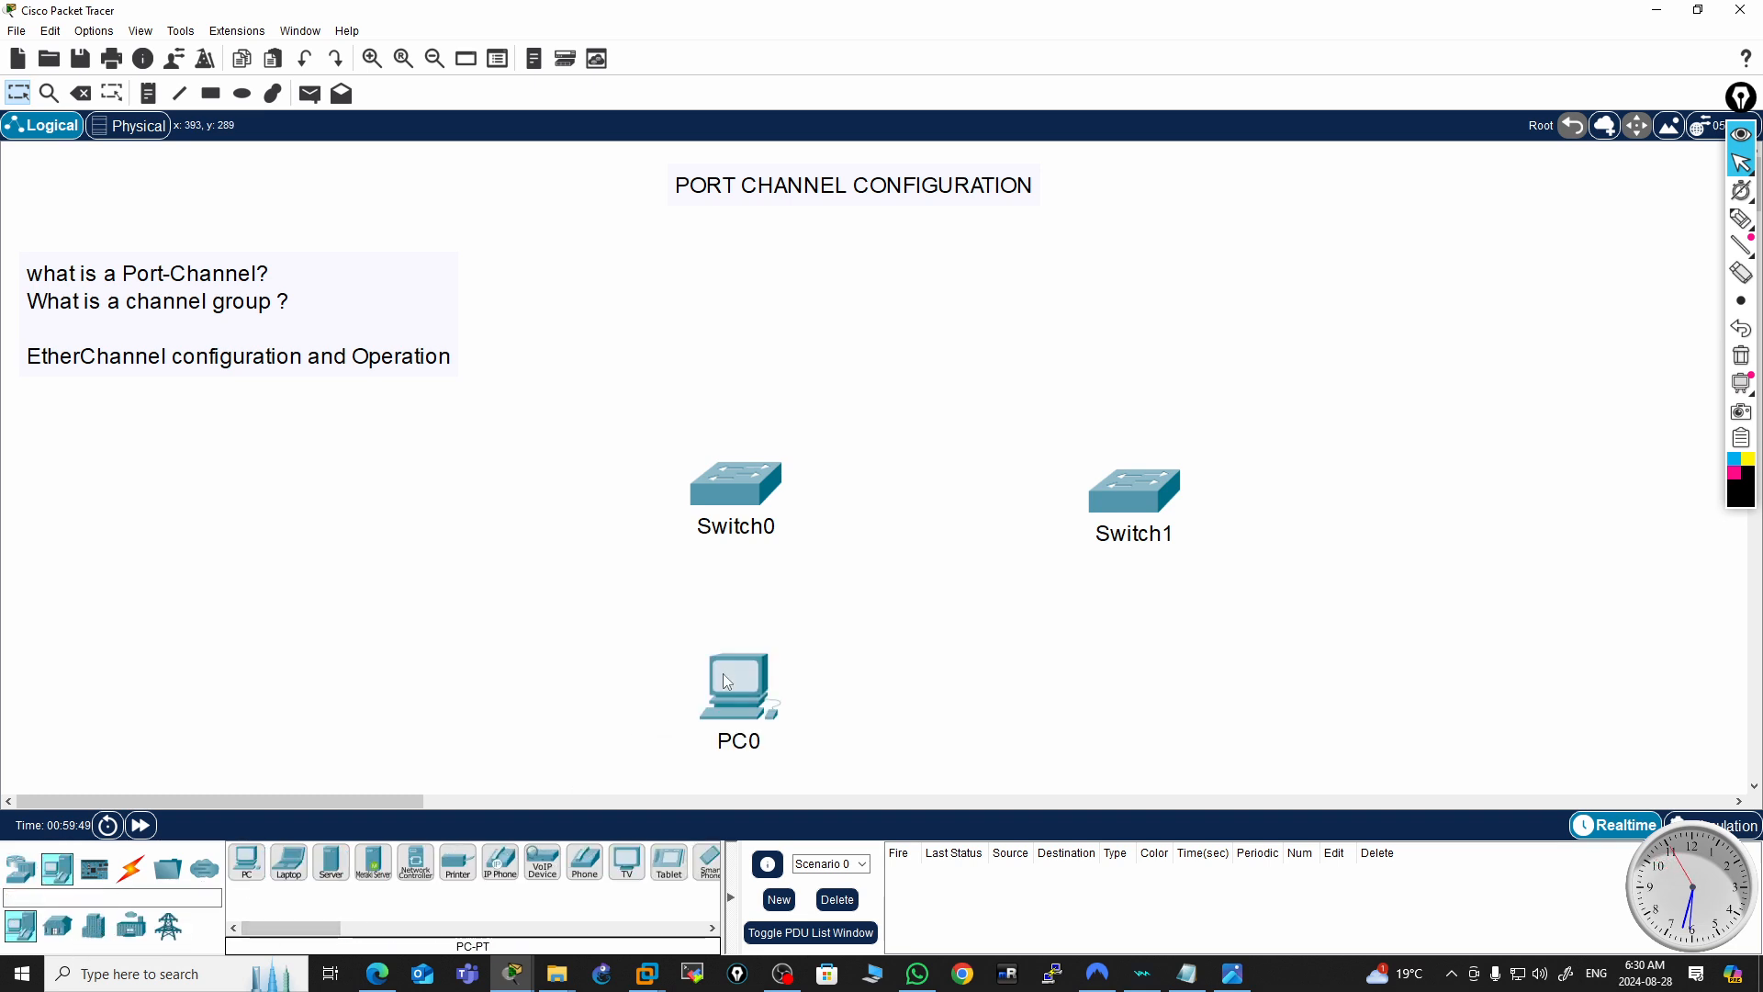
click(246, 863)
click(1140, 669)
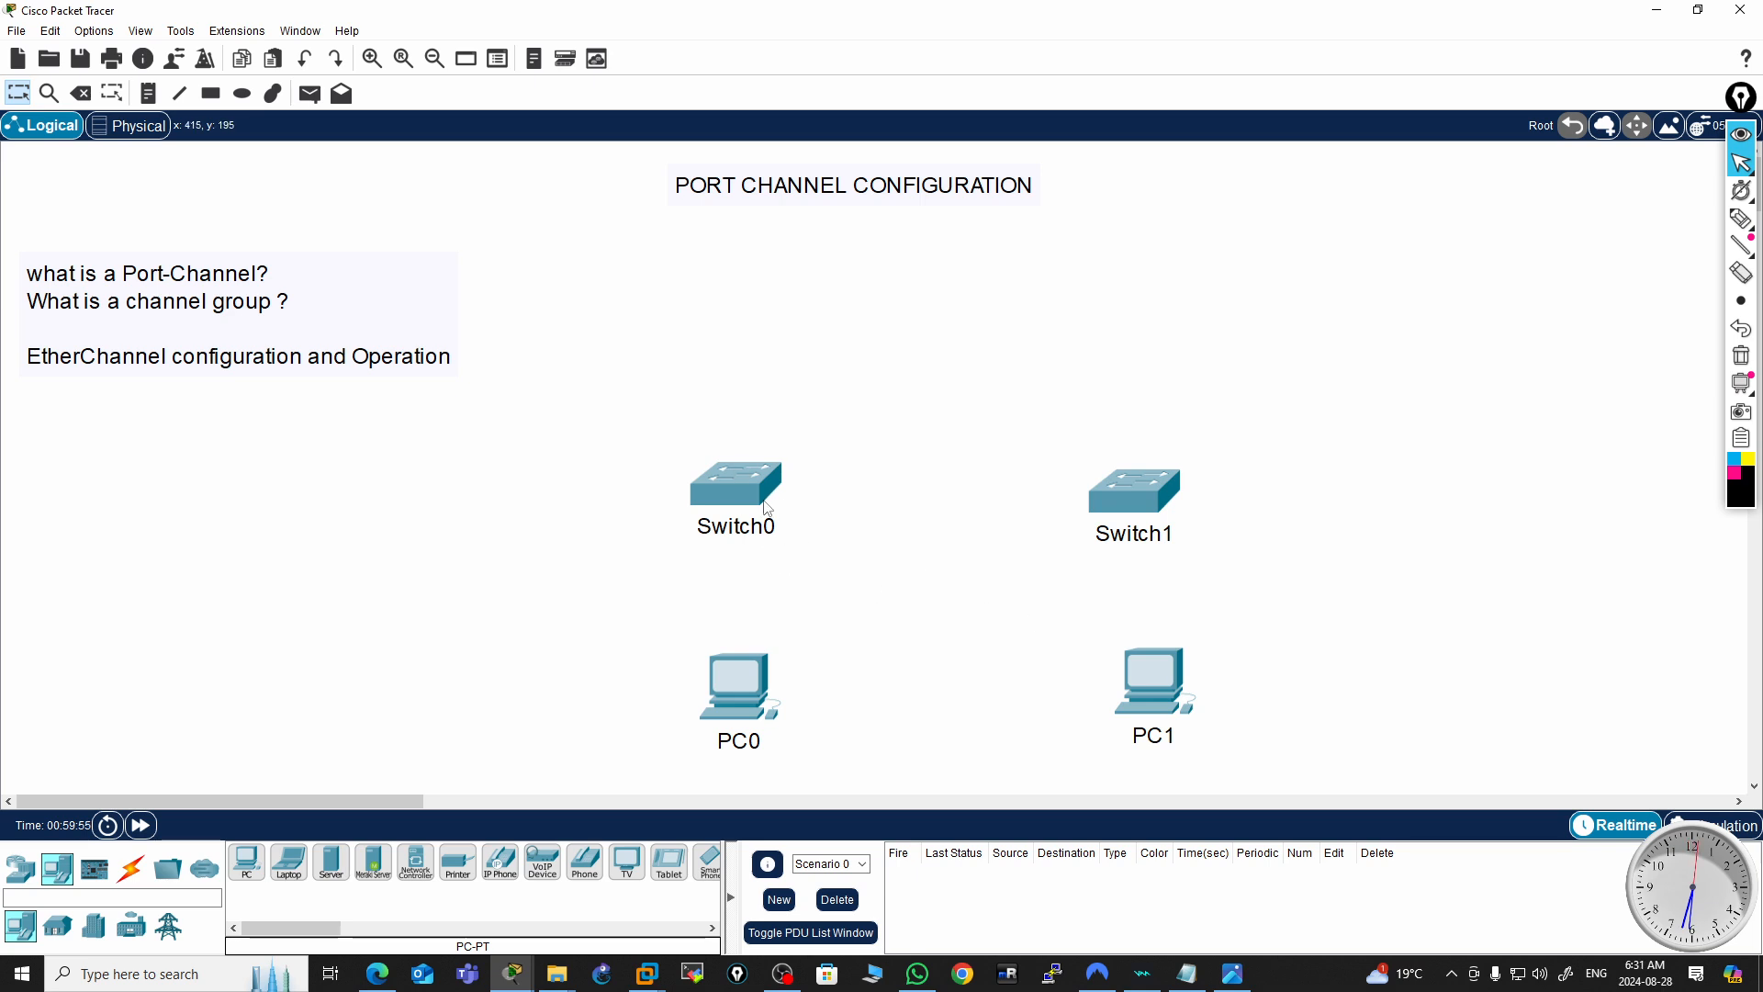
drag(743, 707, 733, 710)
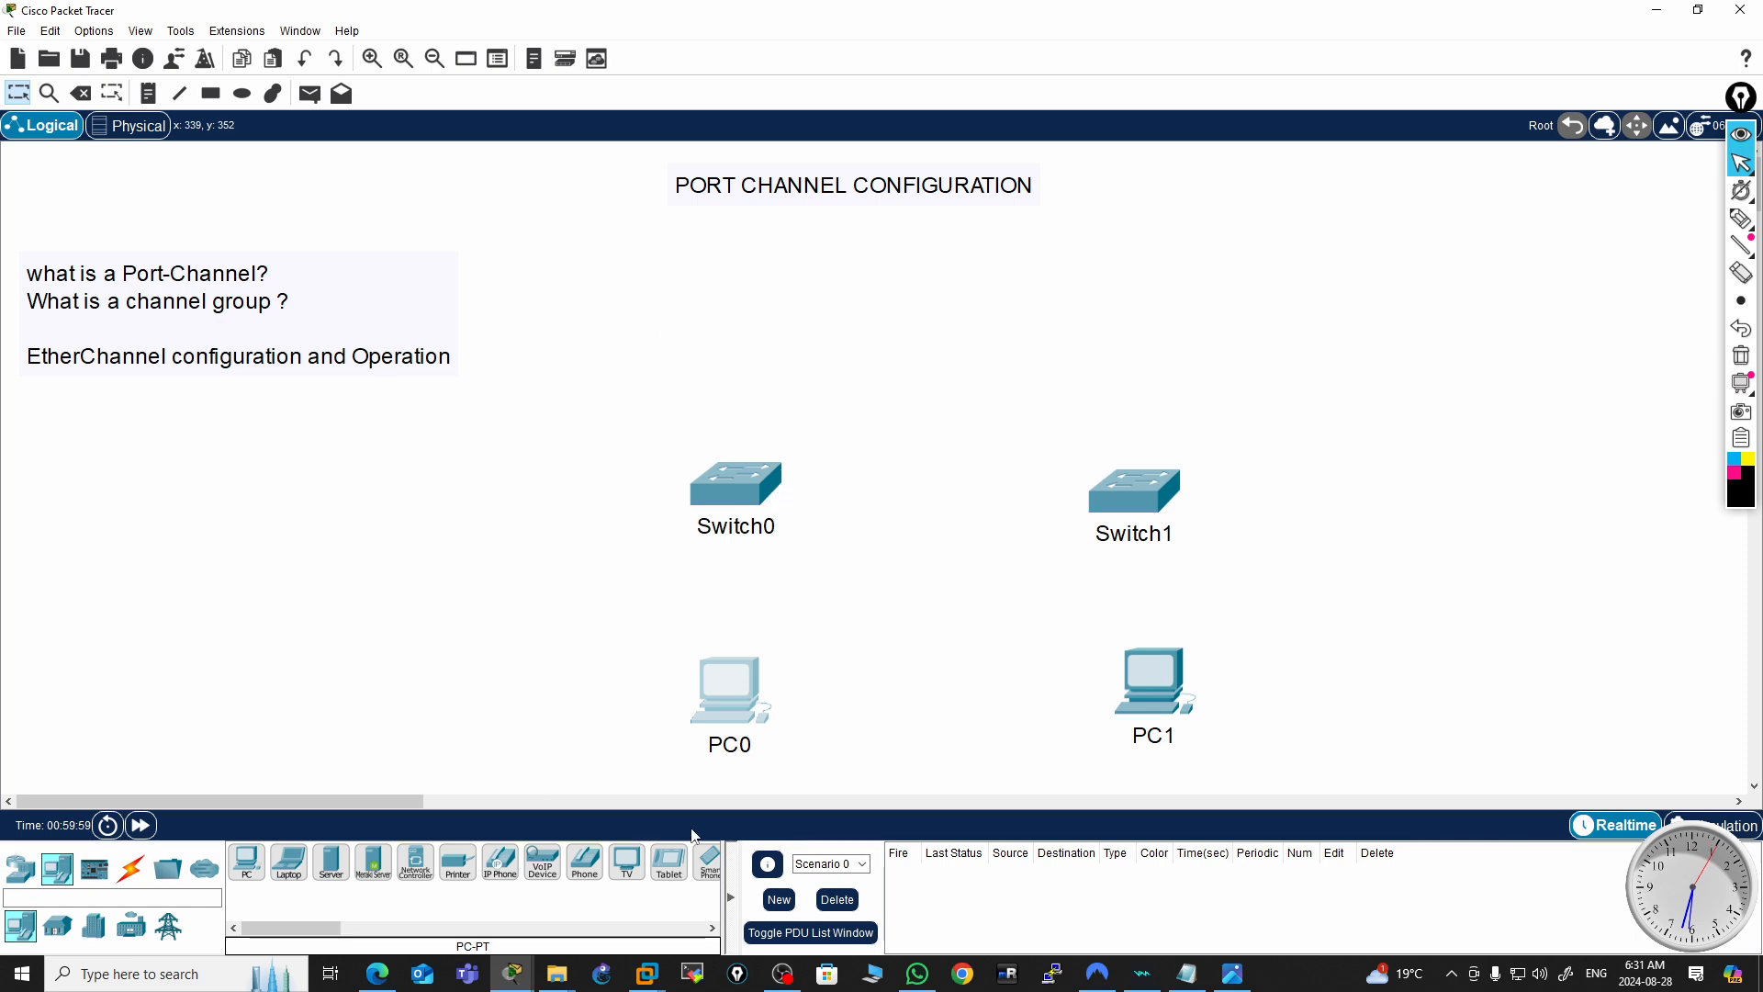
Connect Switch0 to Switch1 with two automatic-type links on ports Fa0/1 and Fa0/2
click(147, 869)
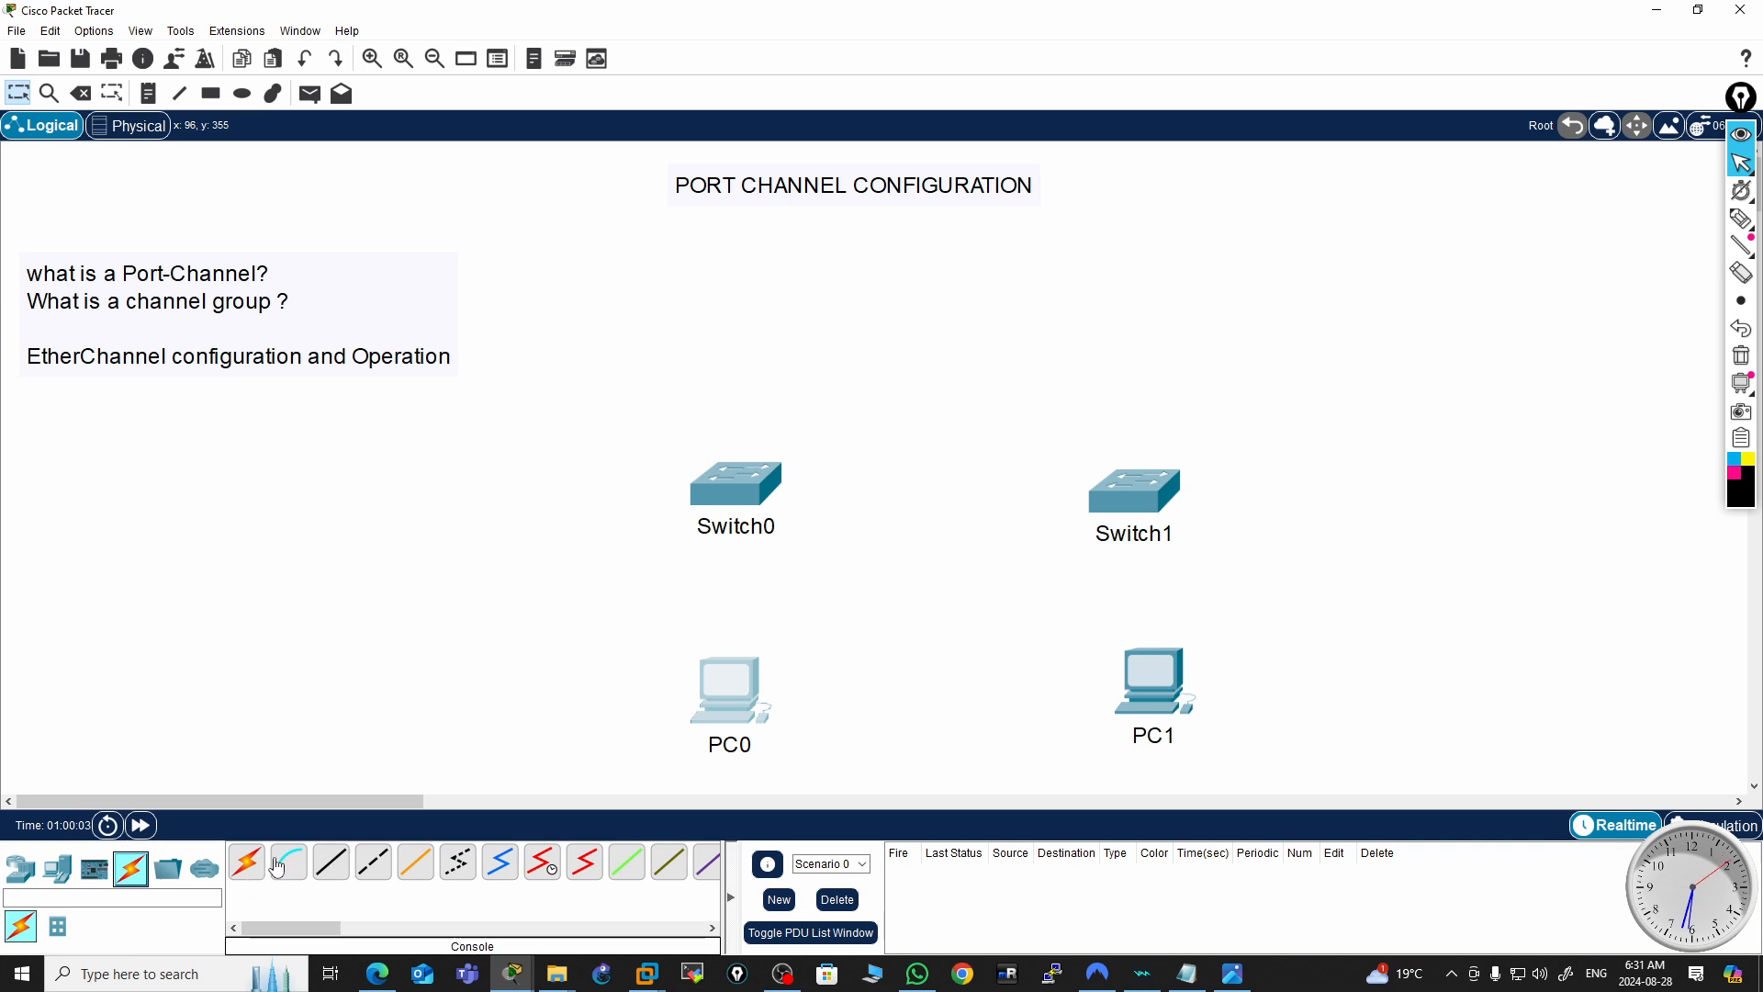
click(246, 863)
click(758, 508)
click(1121, 497)
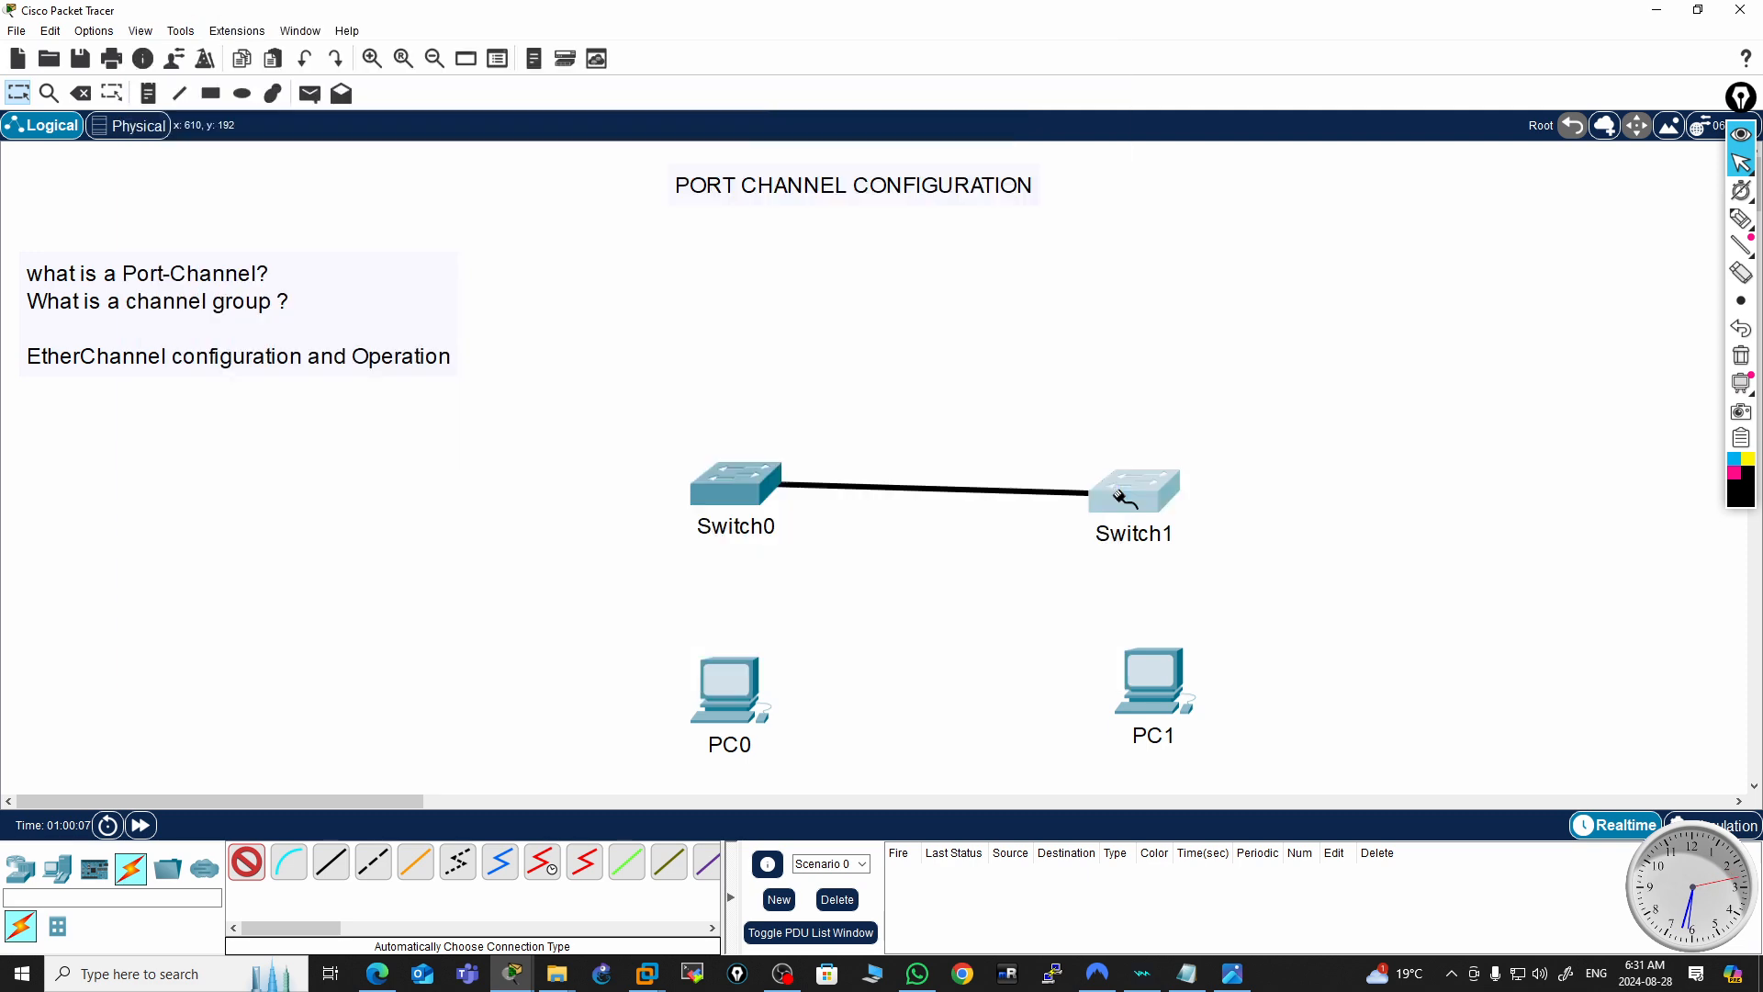
click(759, 505)
click(1122, 499)
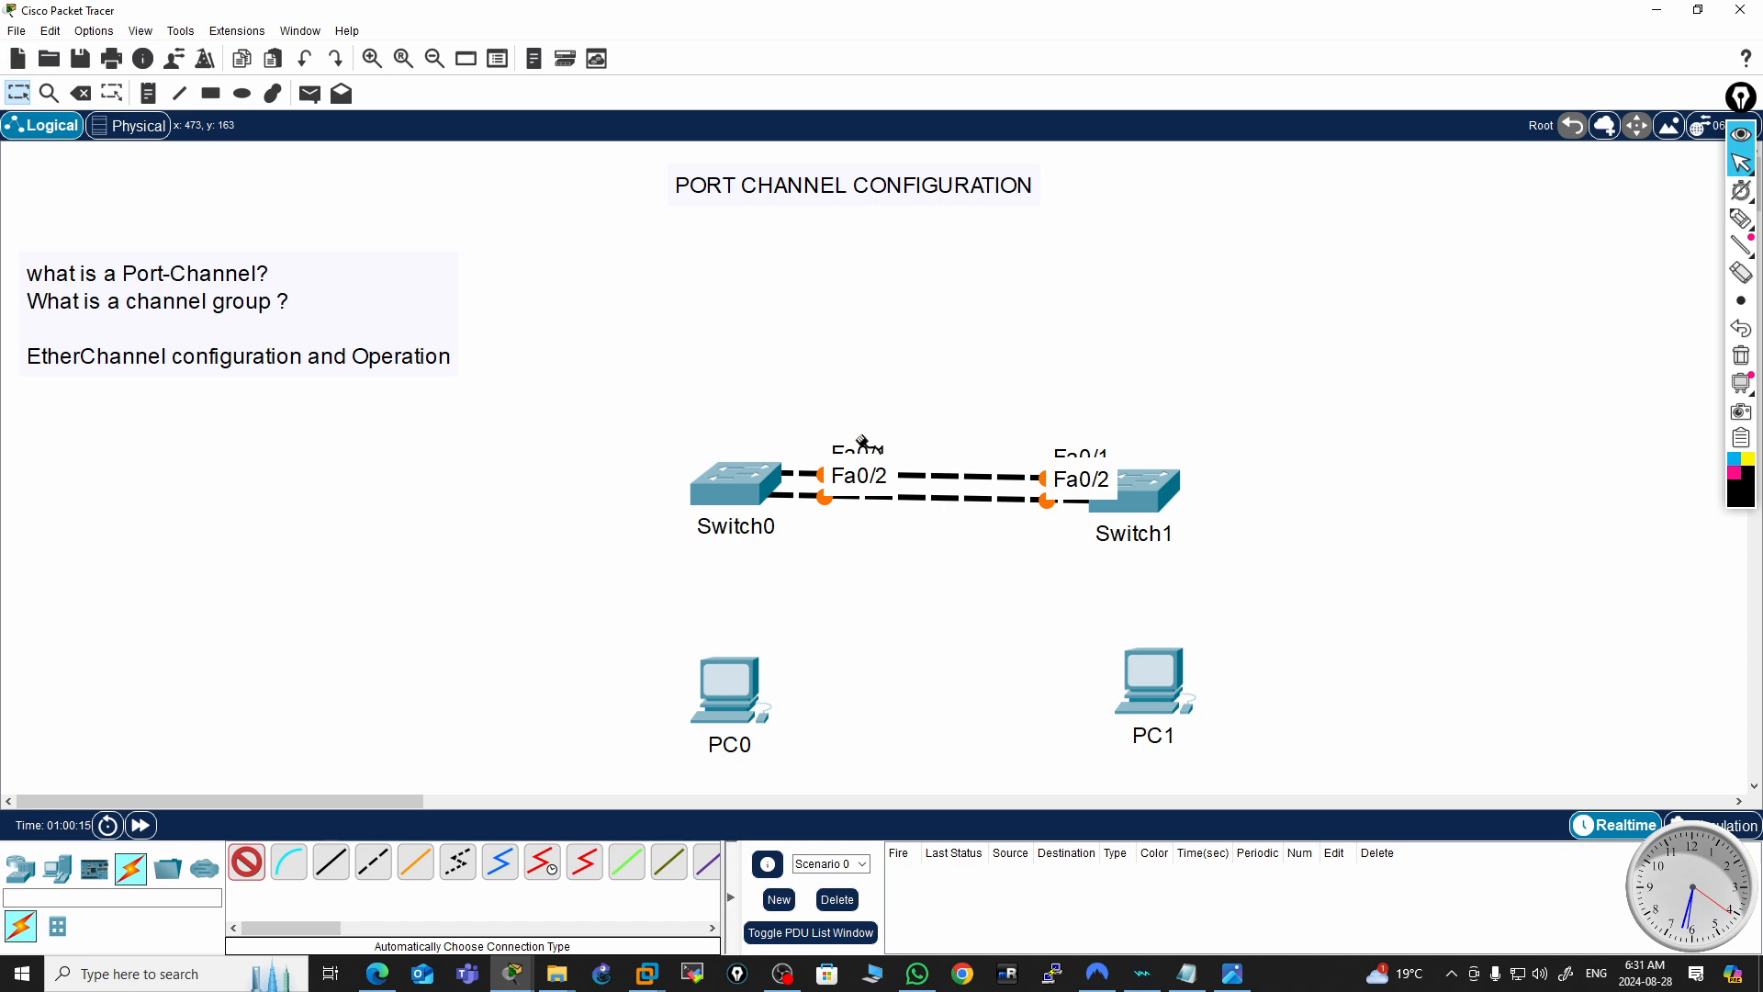
Cable PC0 to Switch0 and PC1 to Switch1 on port Fa0/3 with automatic connections
click(725, 675)
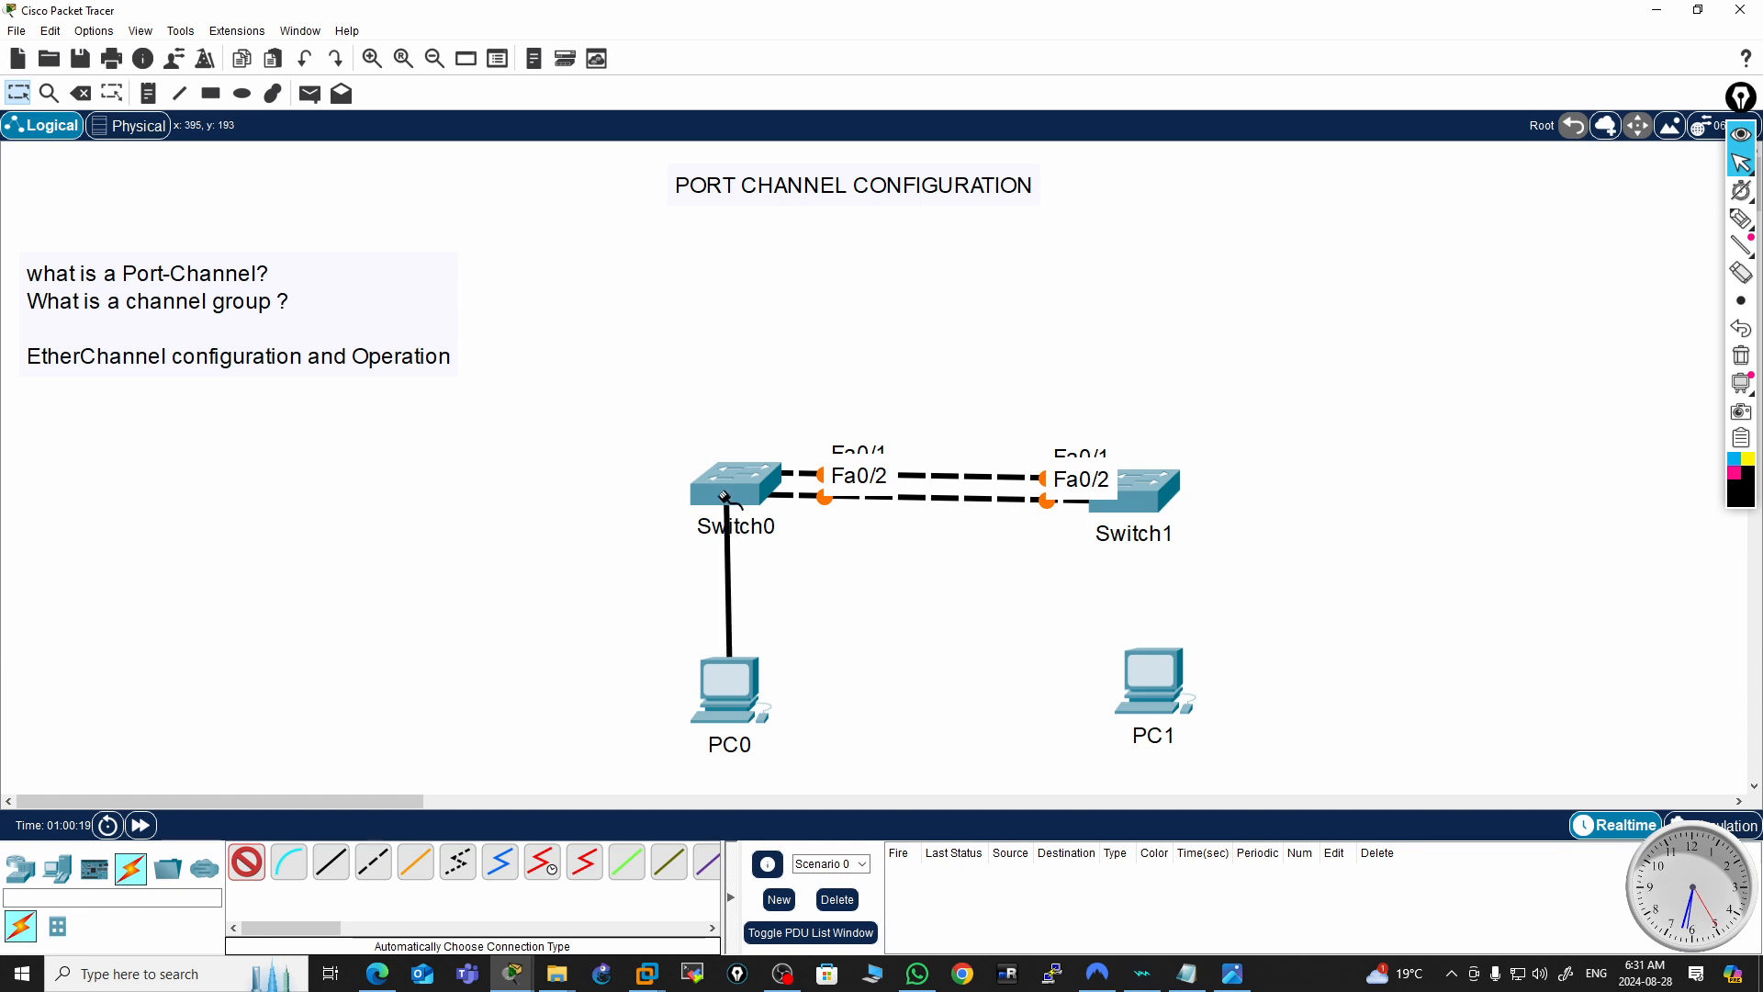
click(735, 512)
click(1191, 684)
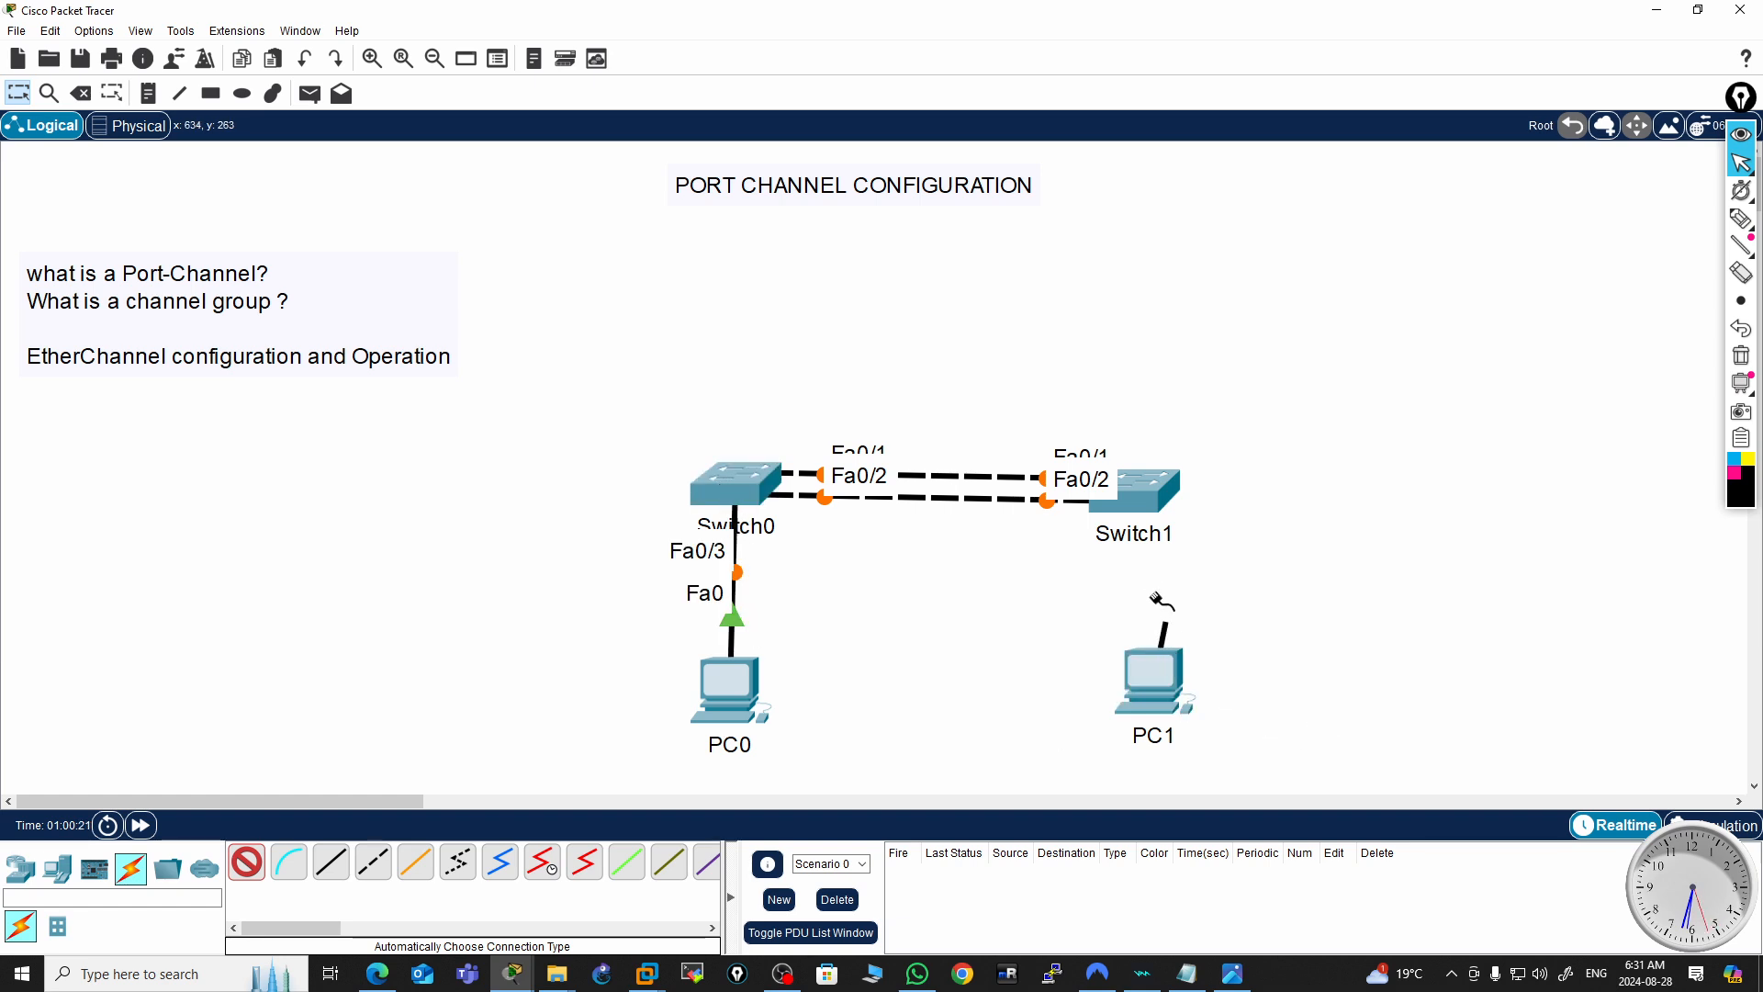
click(1139, 505)
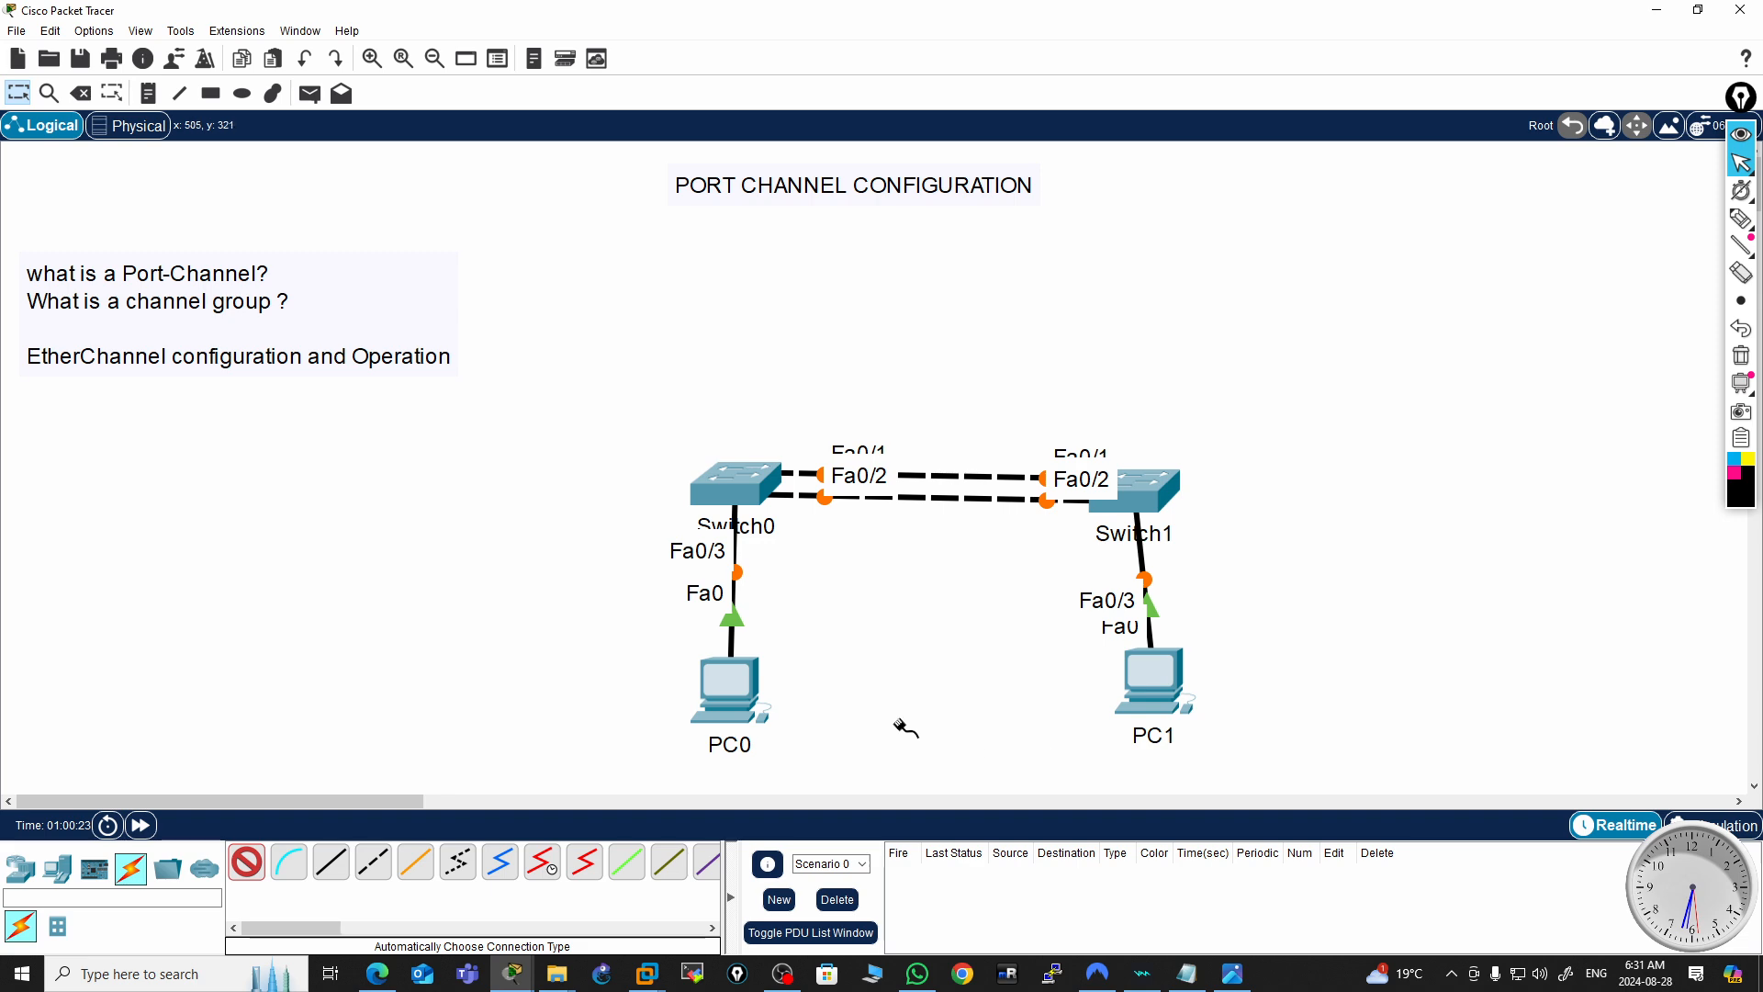
key(Escape)
Rearrange the topology by moving the switches and PCs into a neater layout
drag(585, 347, 1325, 778)
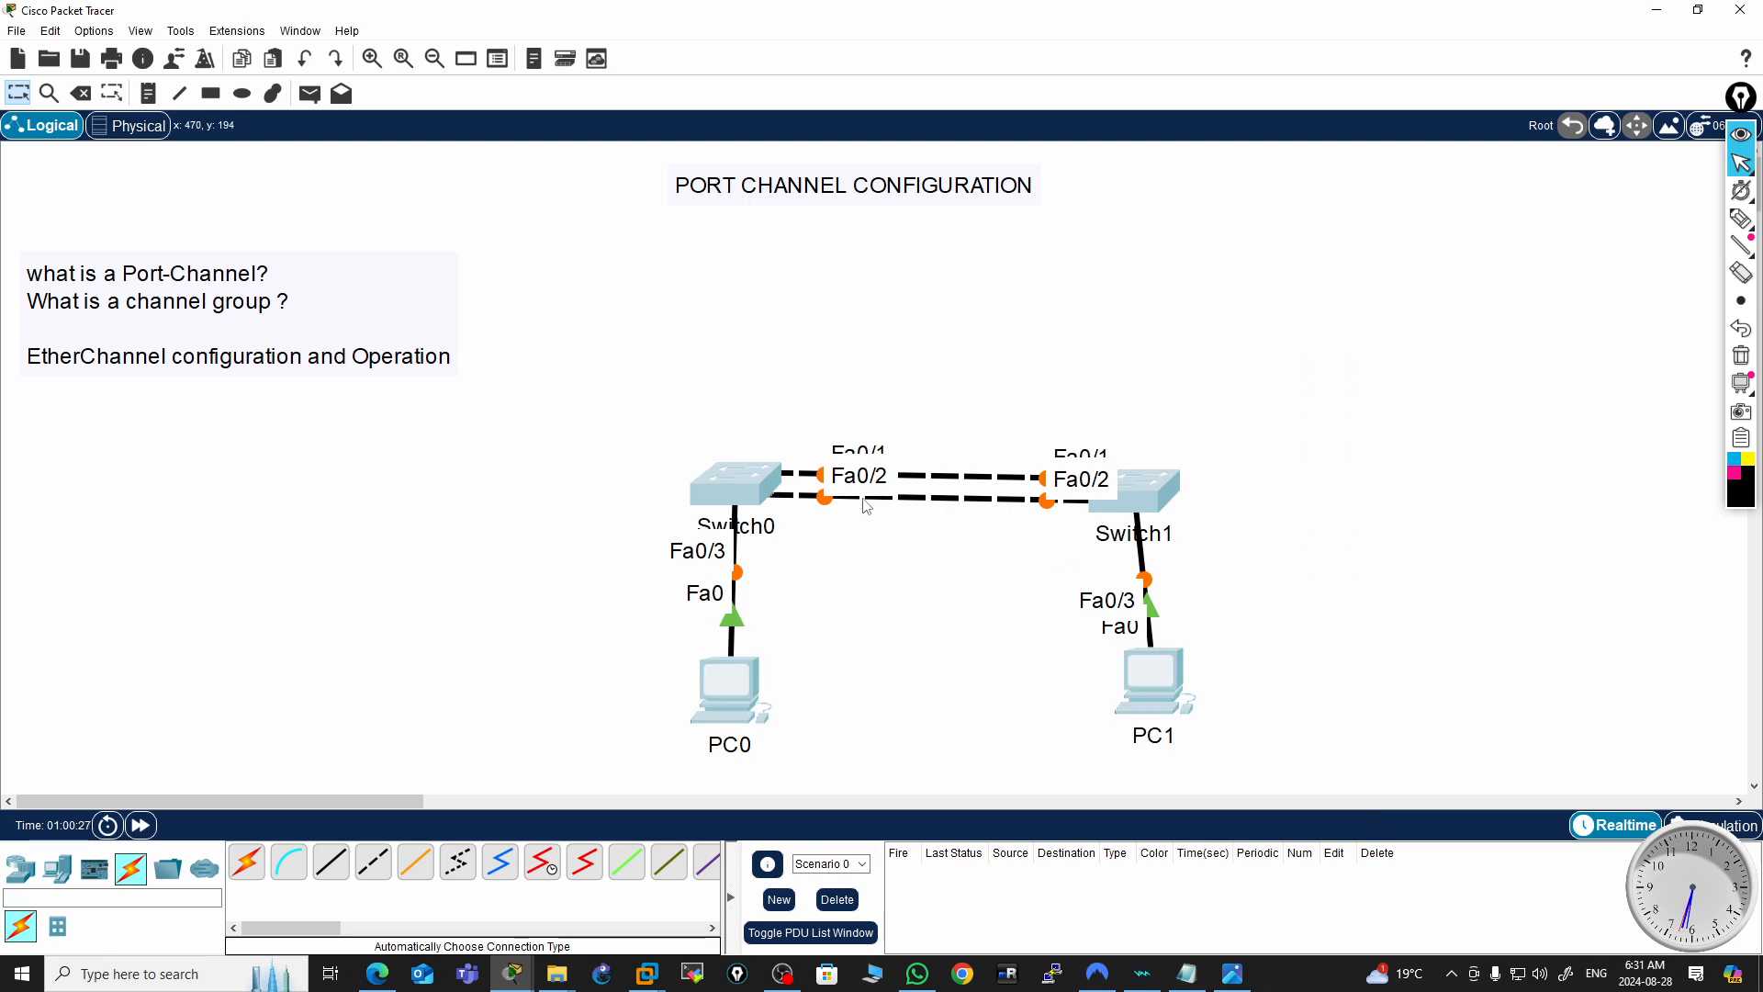
drag(739, 473, 723, 367)
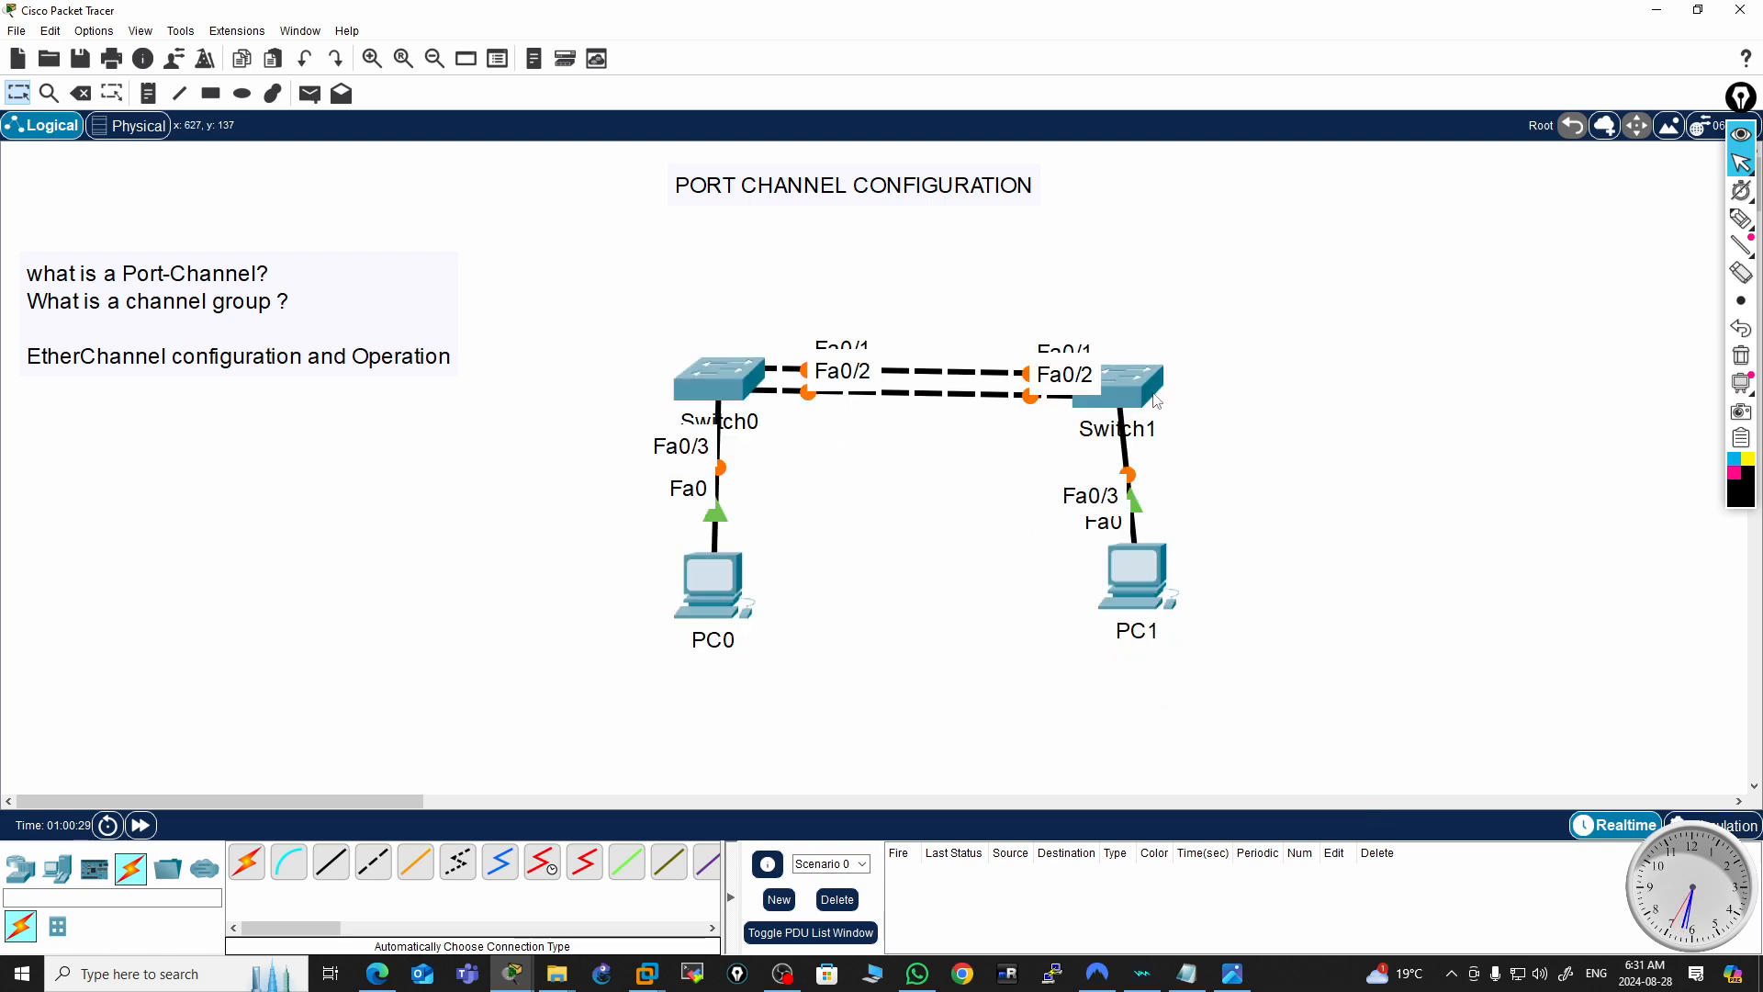
drag(1128, 444, 1171, 441)
mouse_move(1146, 581)
mouse_down()
mouse_move(1188, 591)
mouse_move(1170, 584)
mouse_up()
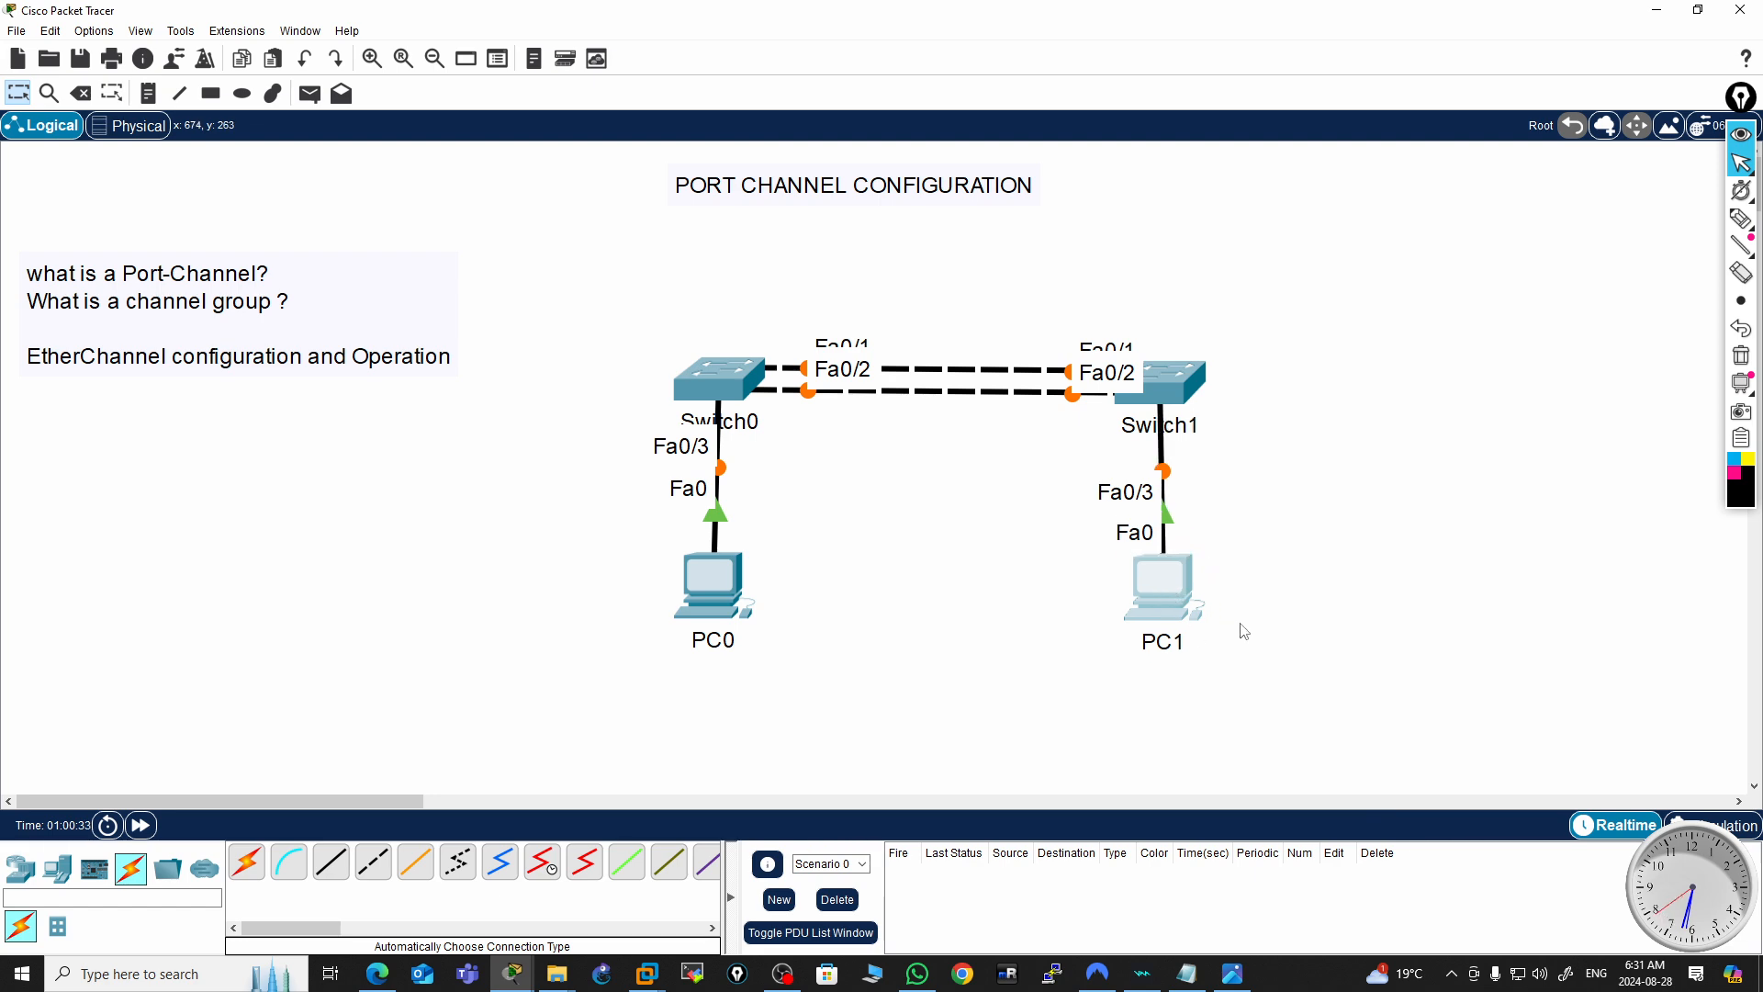
click(1313, 591)
mouse_move(1145, 576)
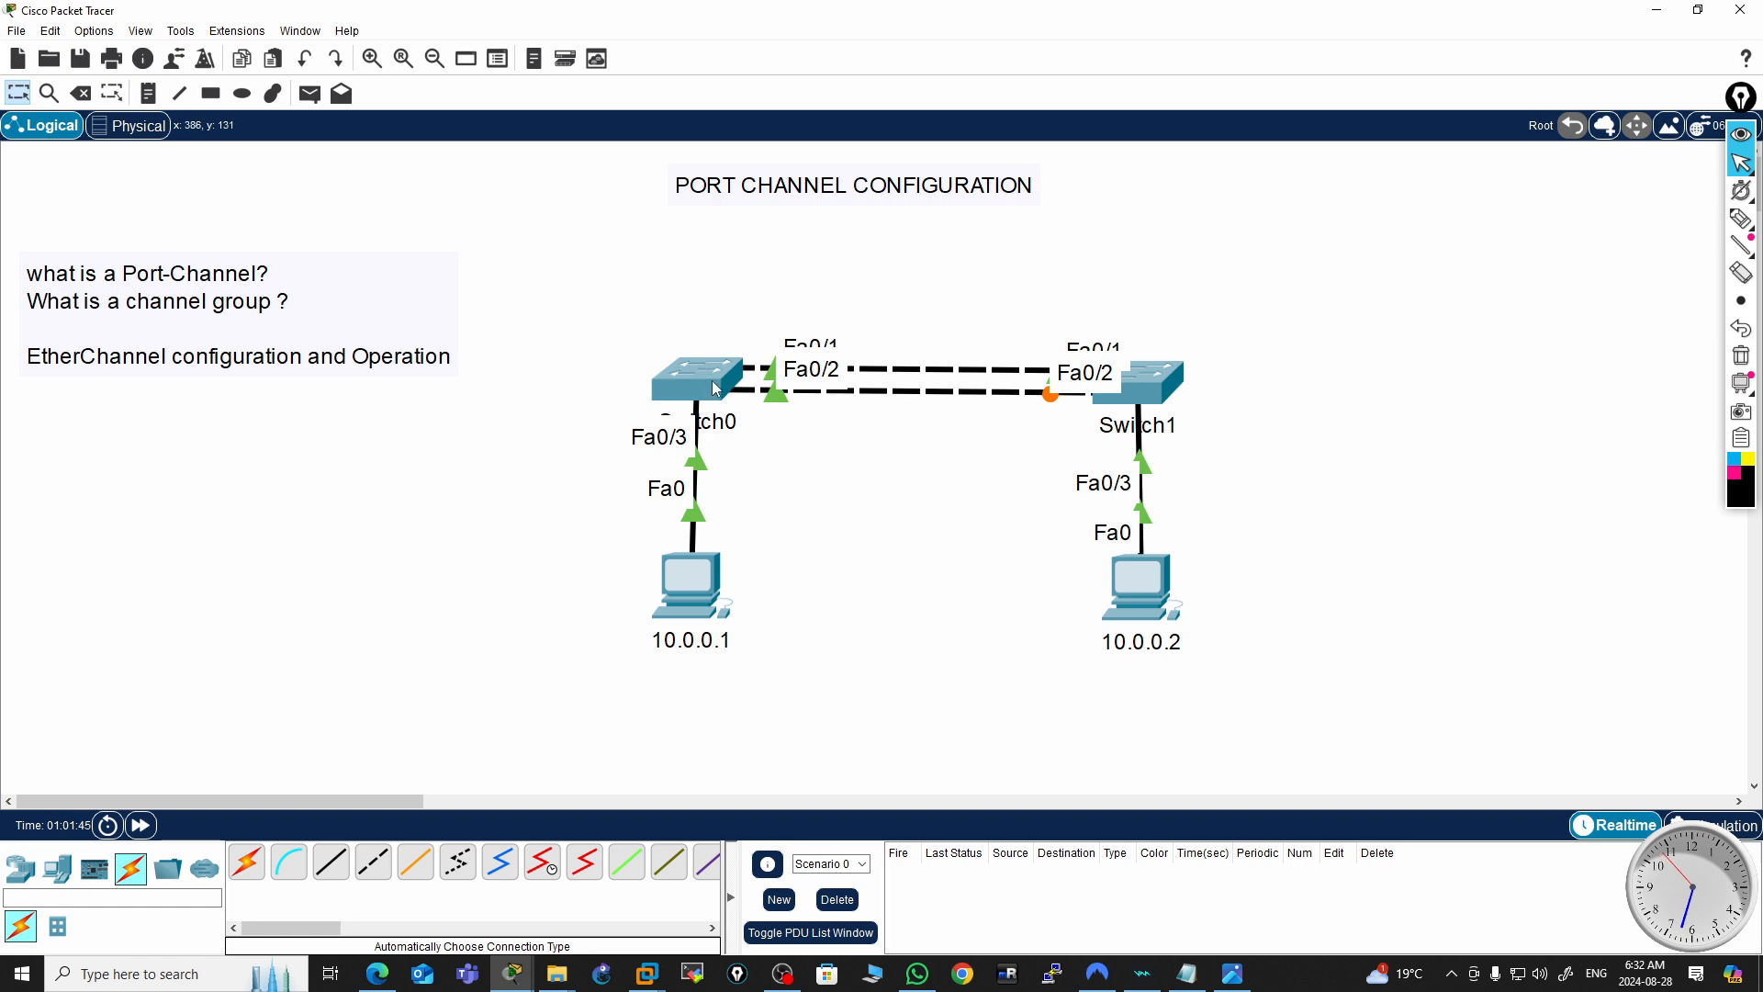
Open Switch0's command-line interface and get to the user prompt
click(696, 586)
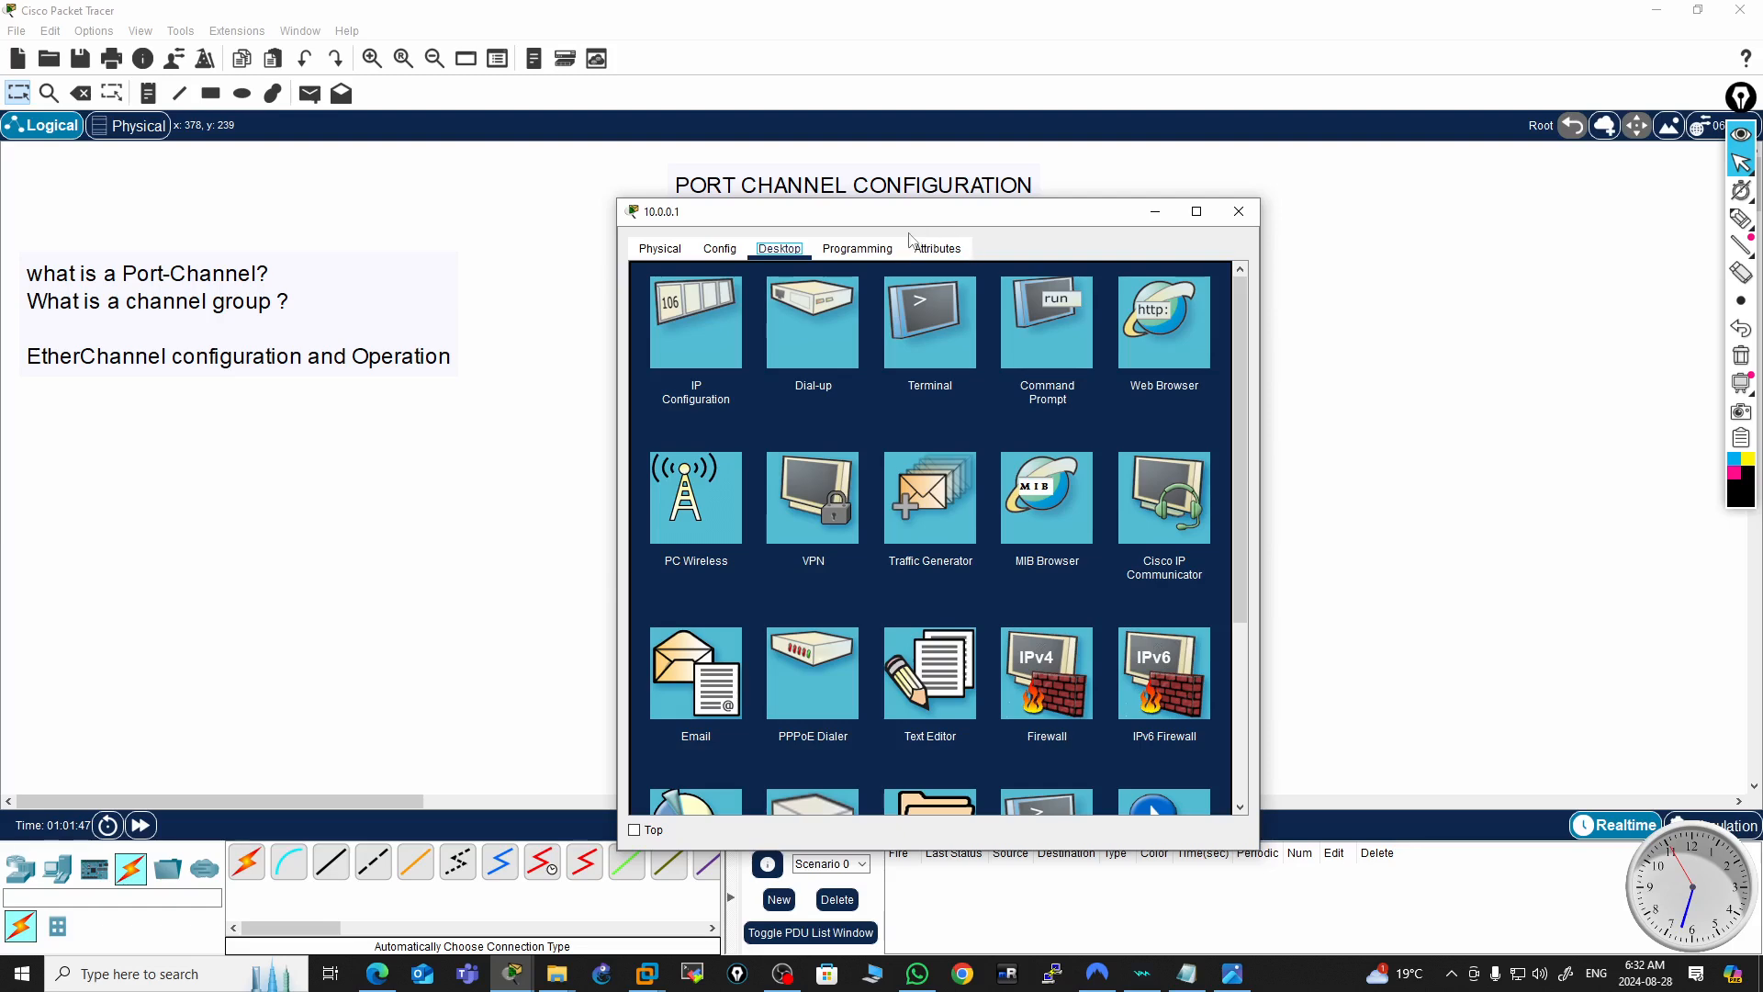
click(1236, 217)
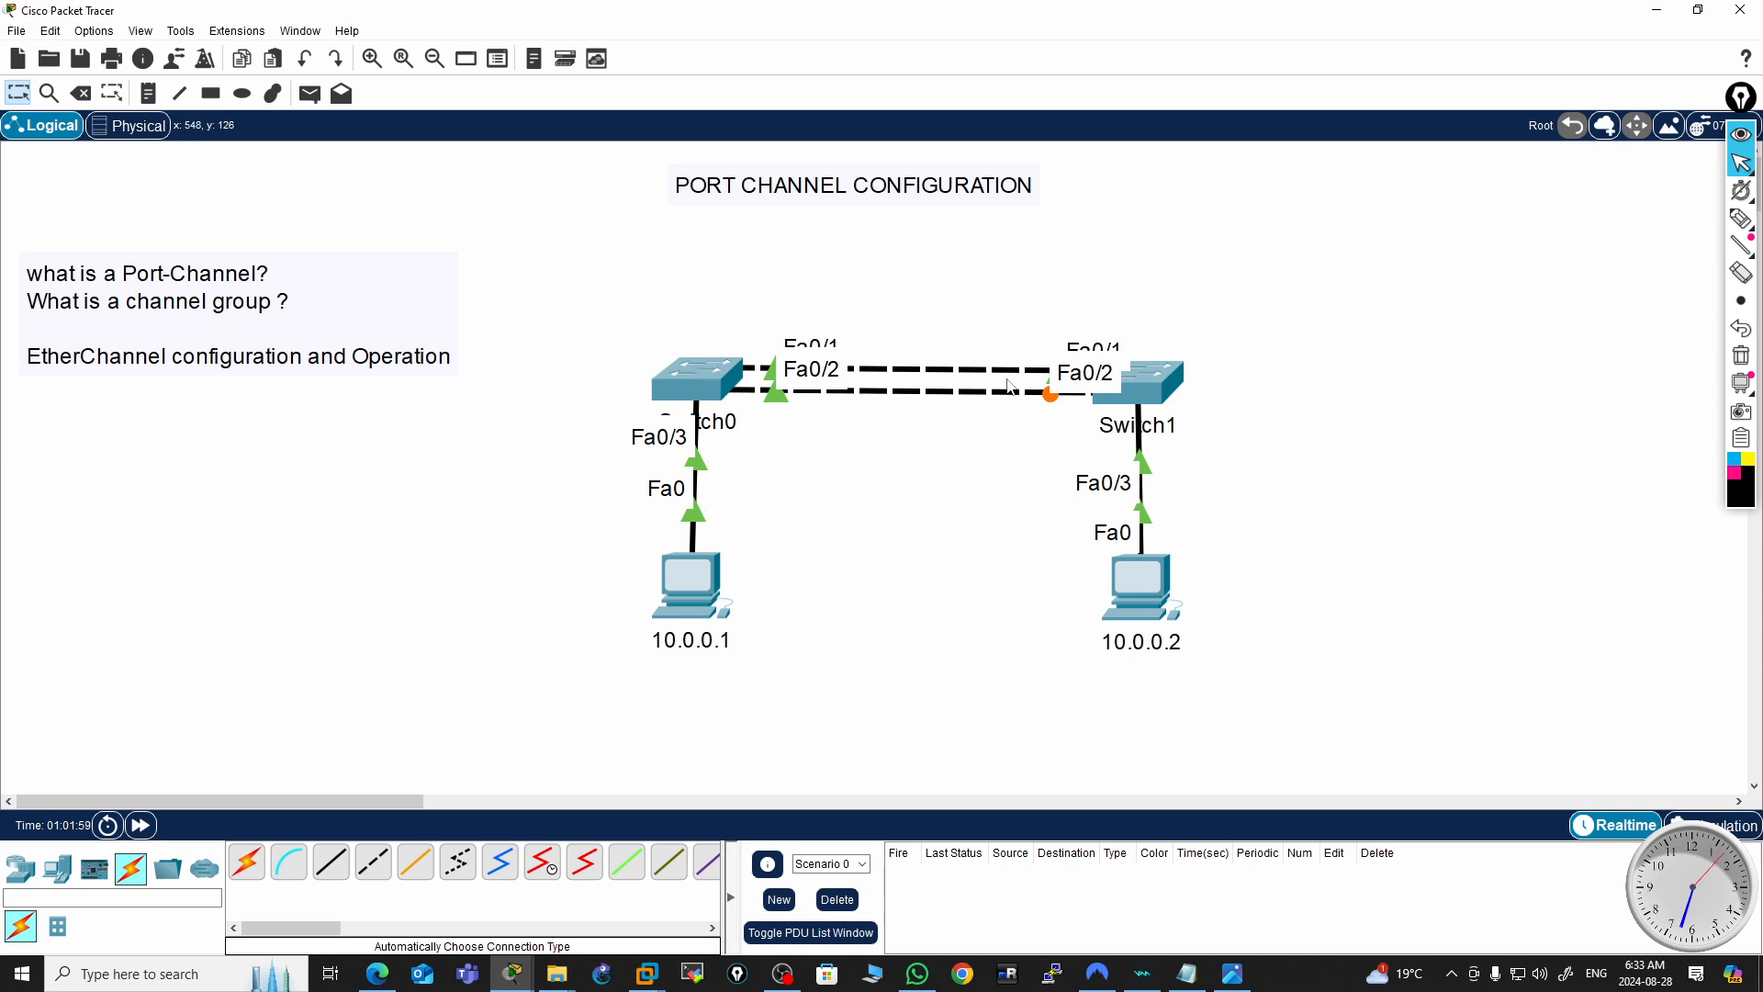
click(718, 384)
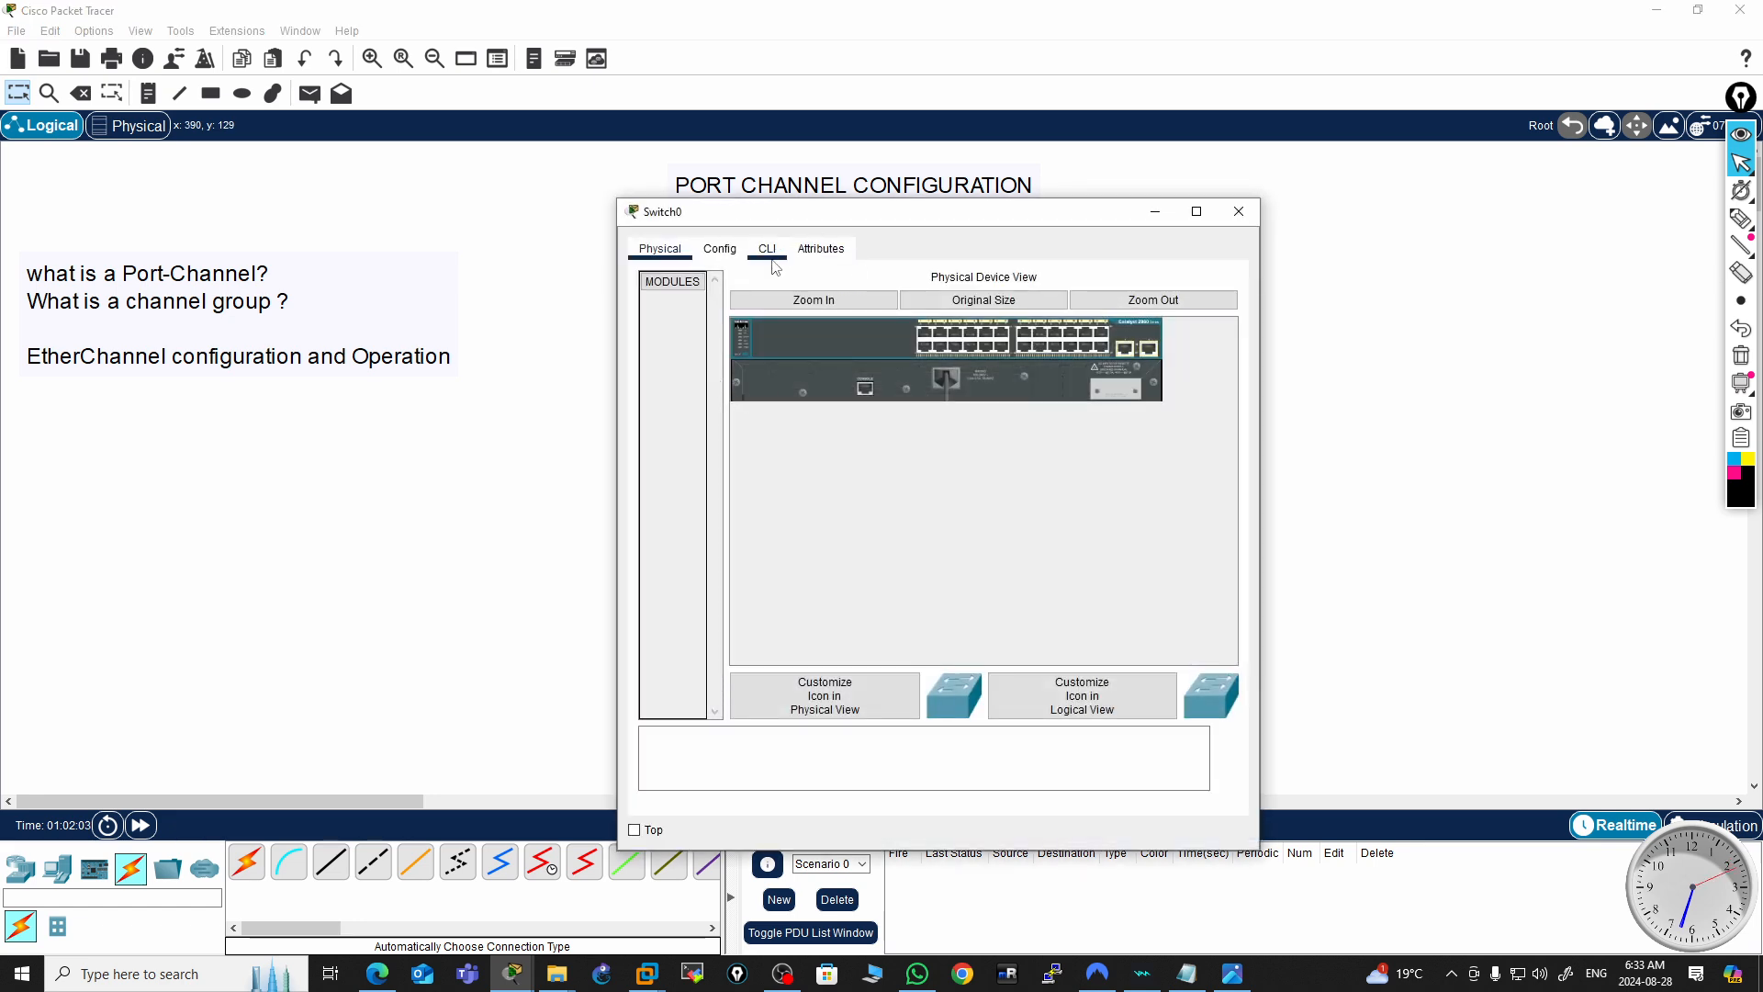
drag(943, 214, 700, 168)
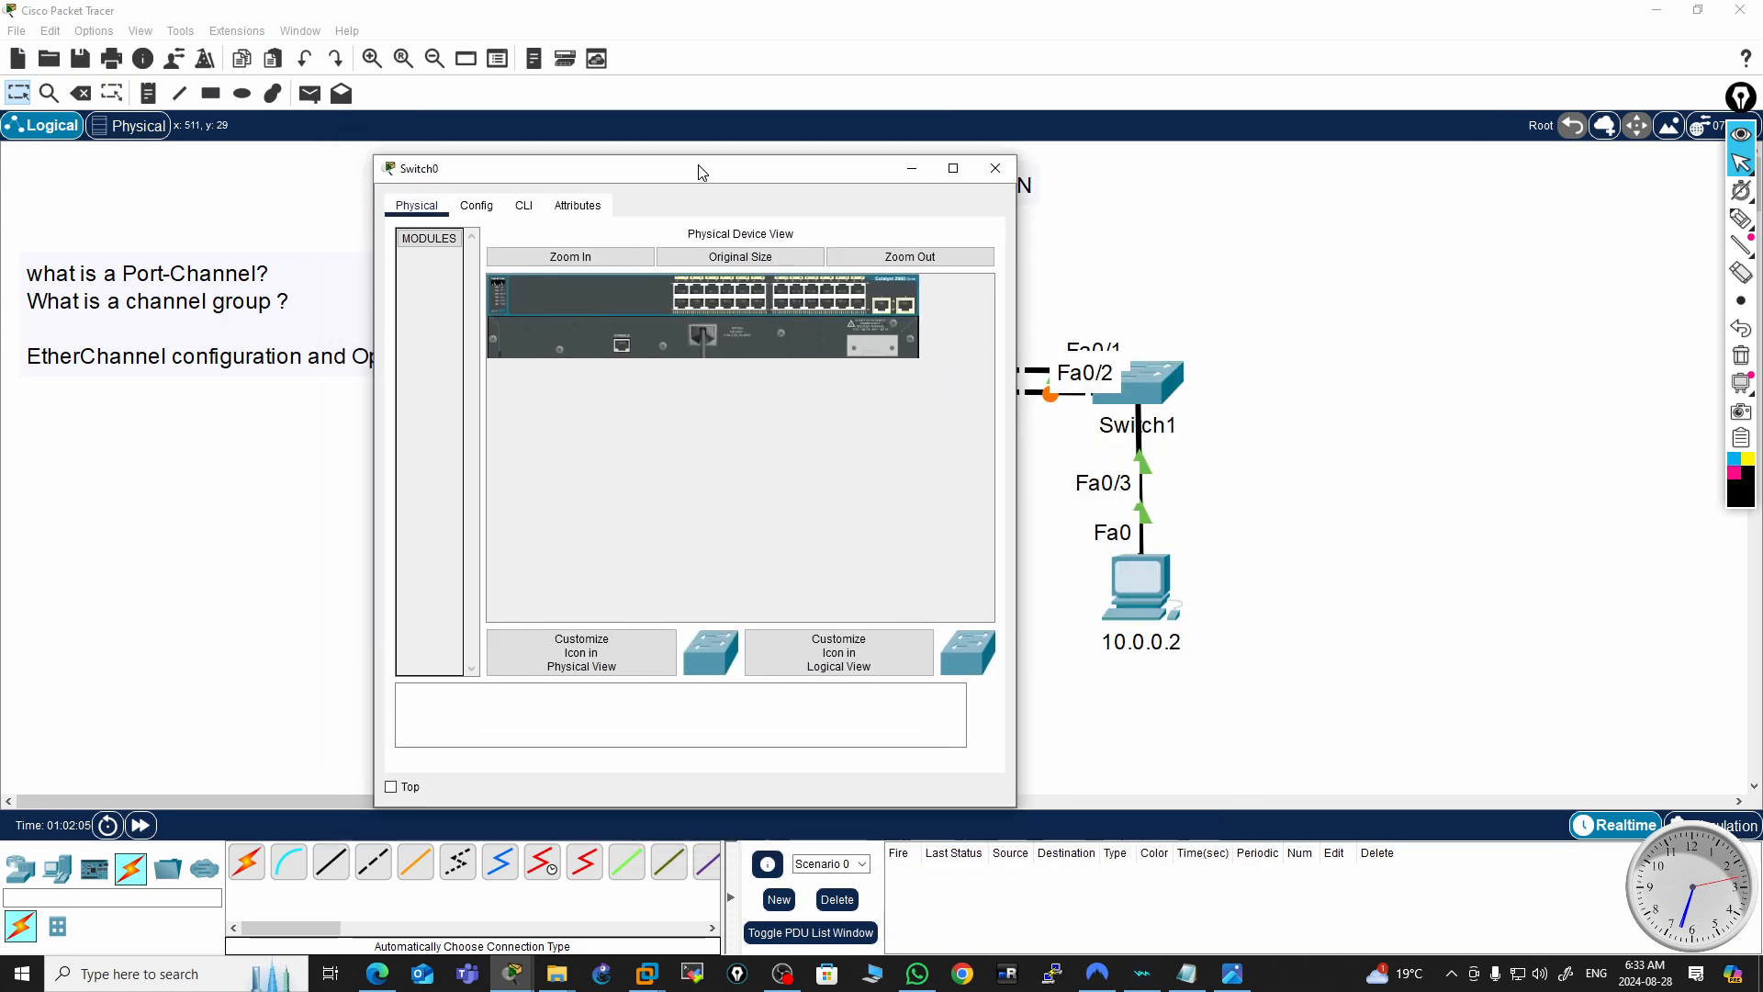
click(523, 203)
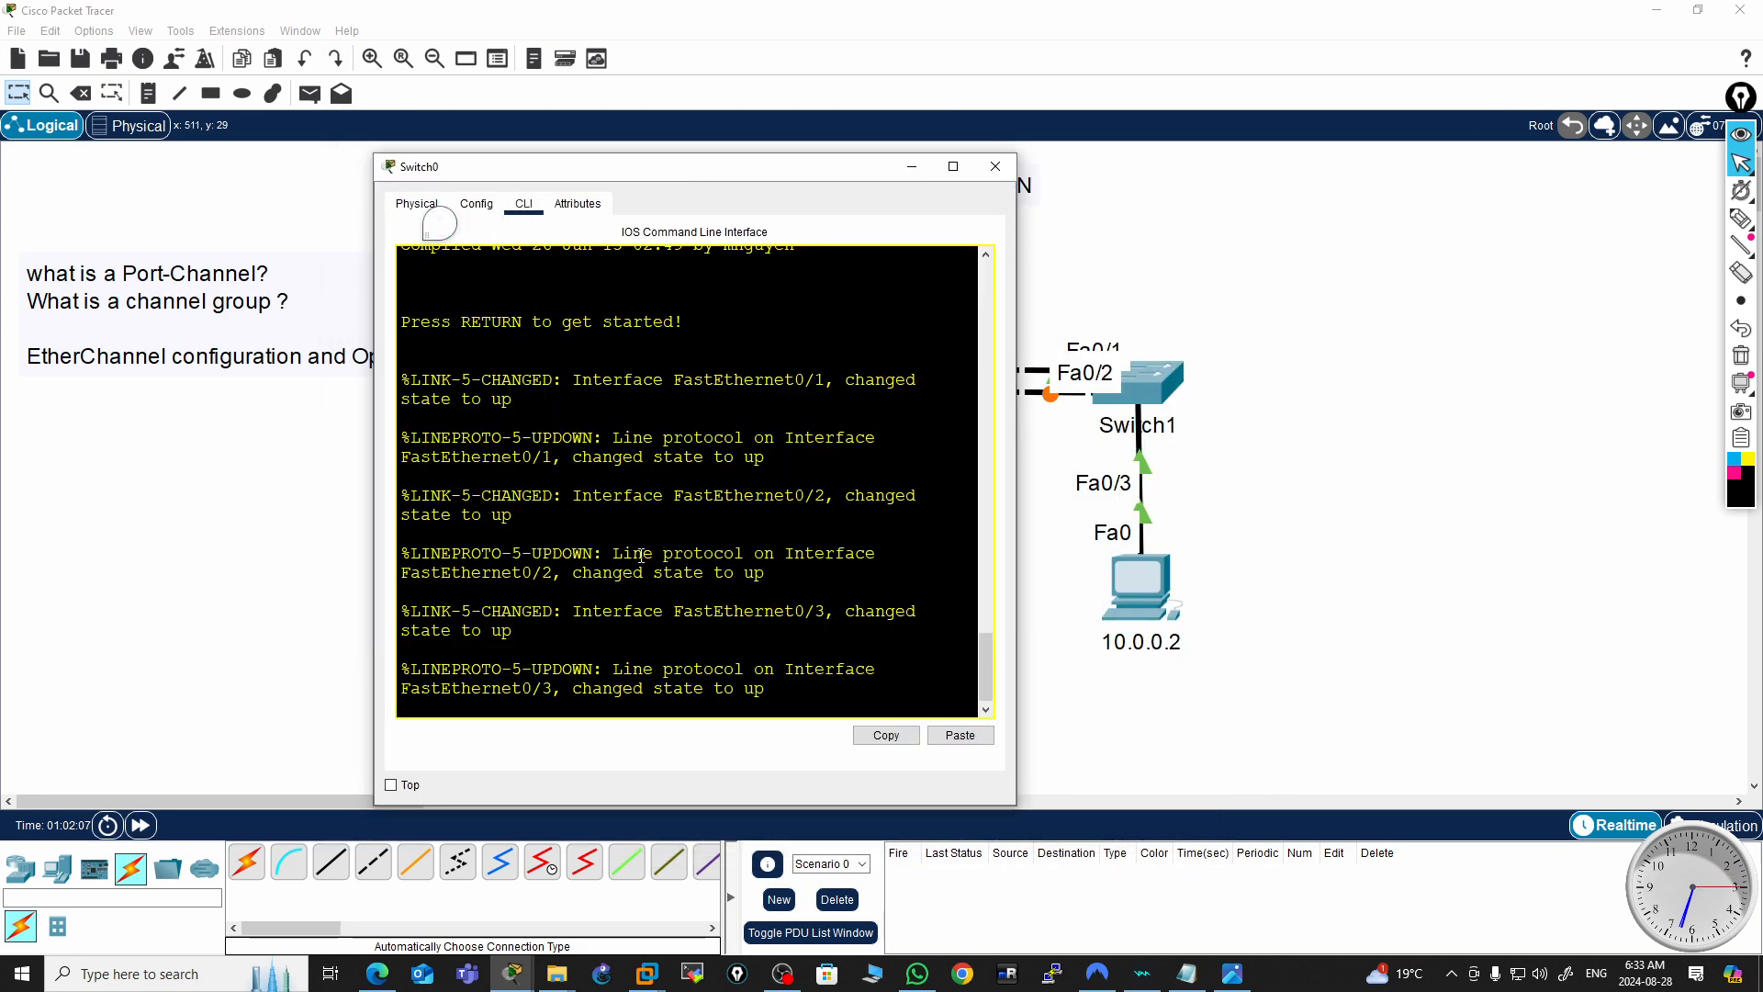
key(Return)
key(Return)
key(Return)
key(Return)
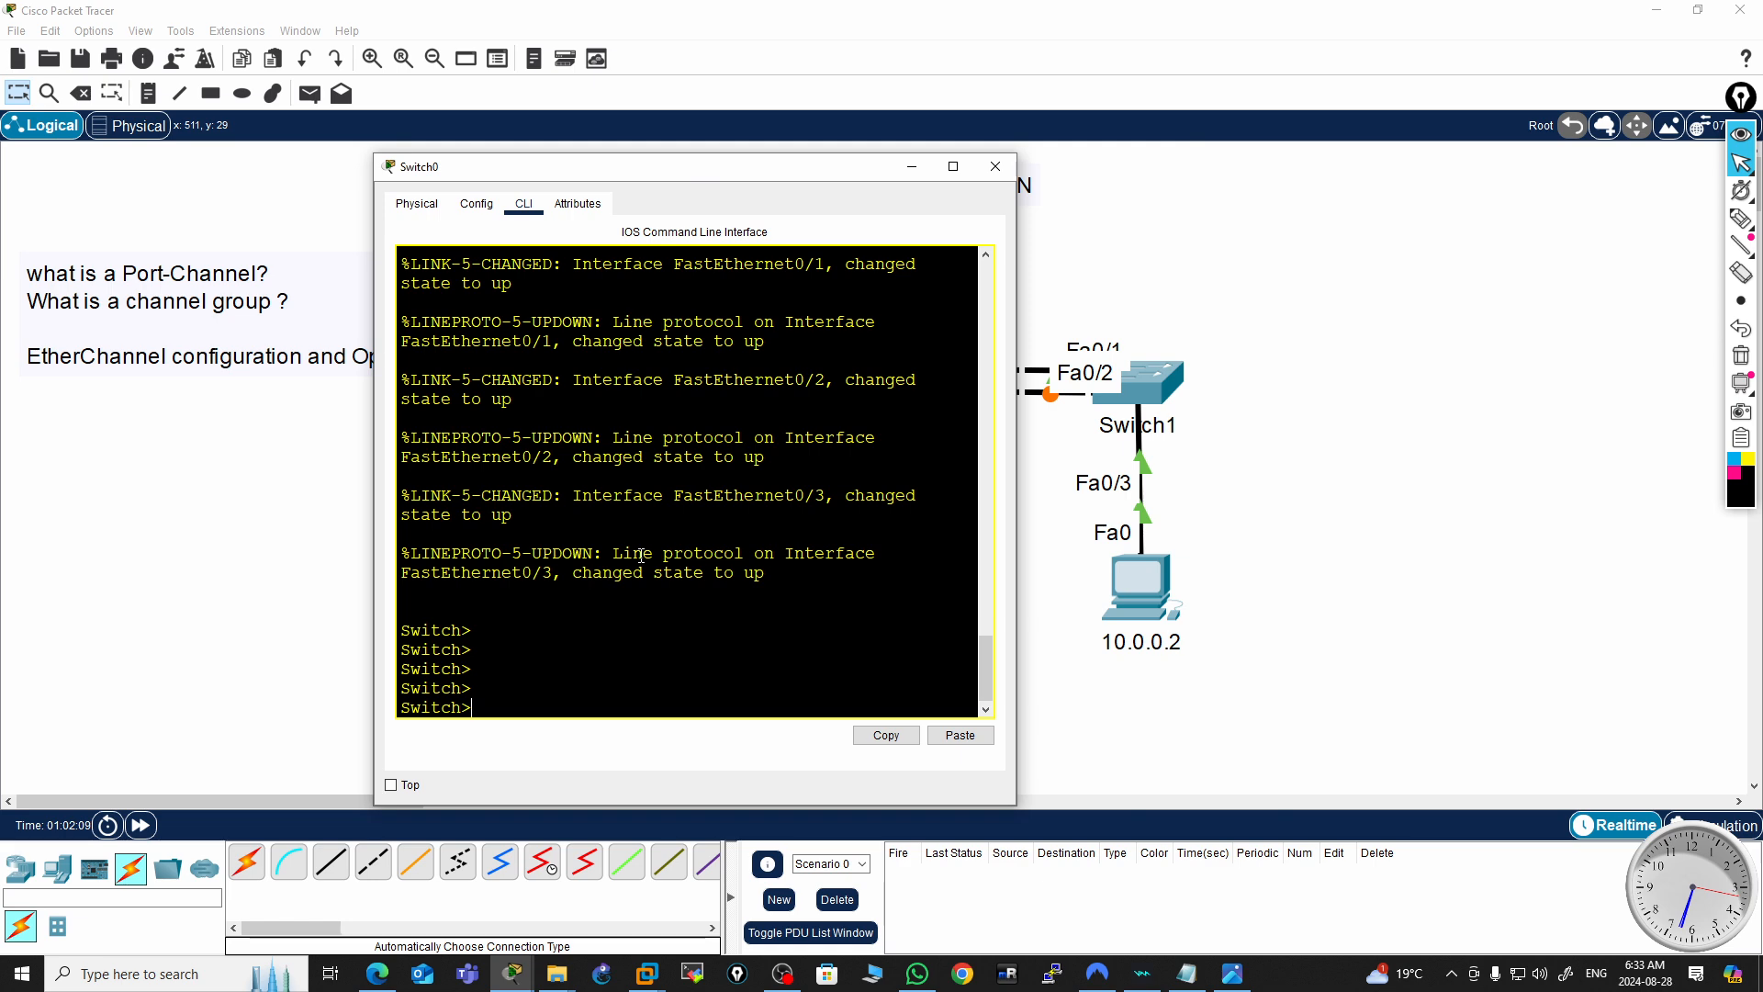
Enter privileged and global configuration mode and set the switch hostname to SW0
text(en)
key(Return)
key(Return)
text(conf t)
key(Return)
text(hos SW)
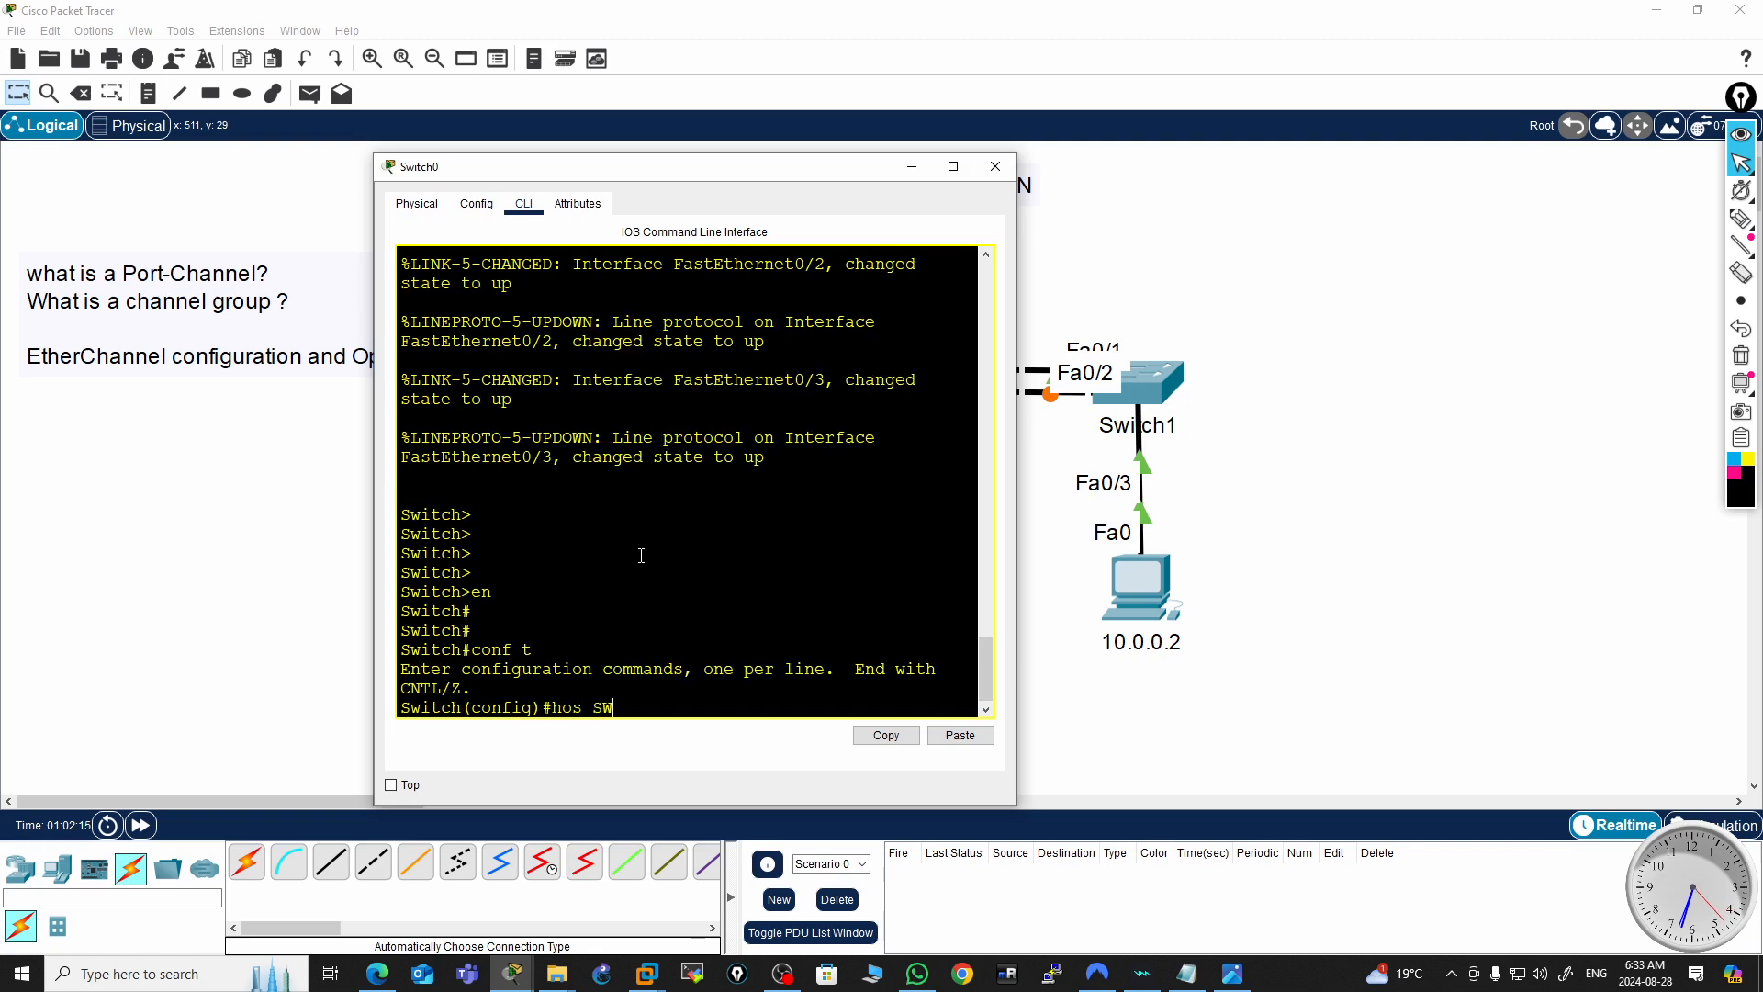
text(0)
key(Return)
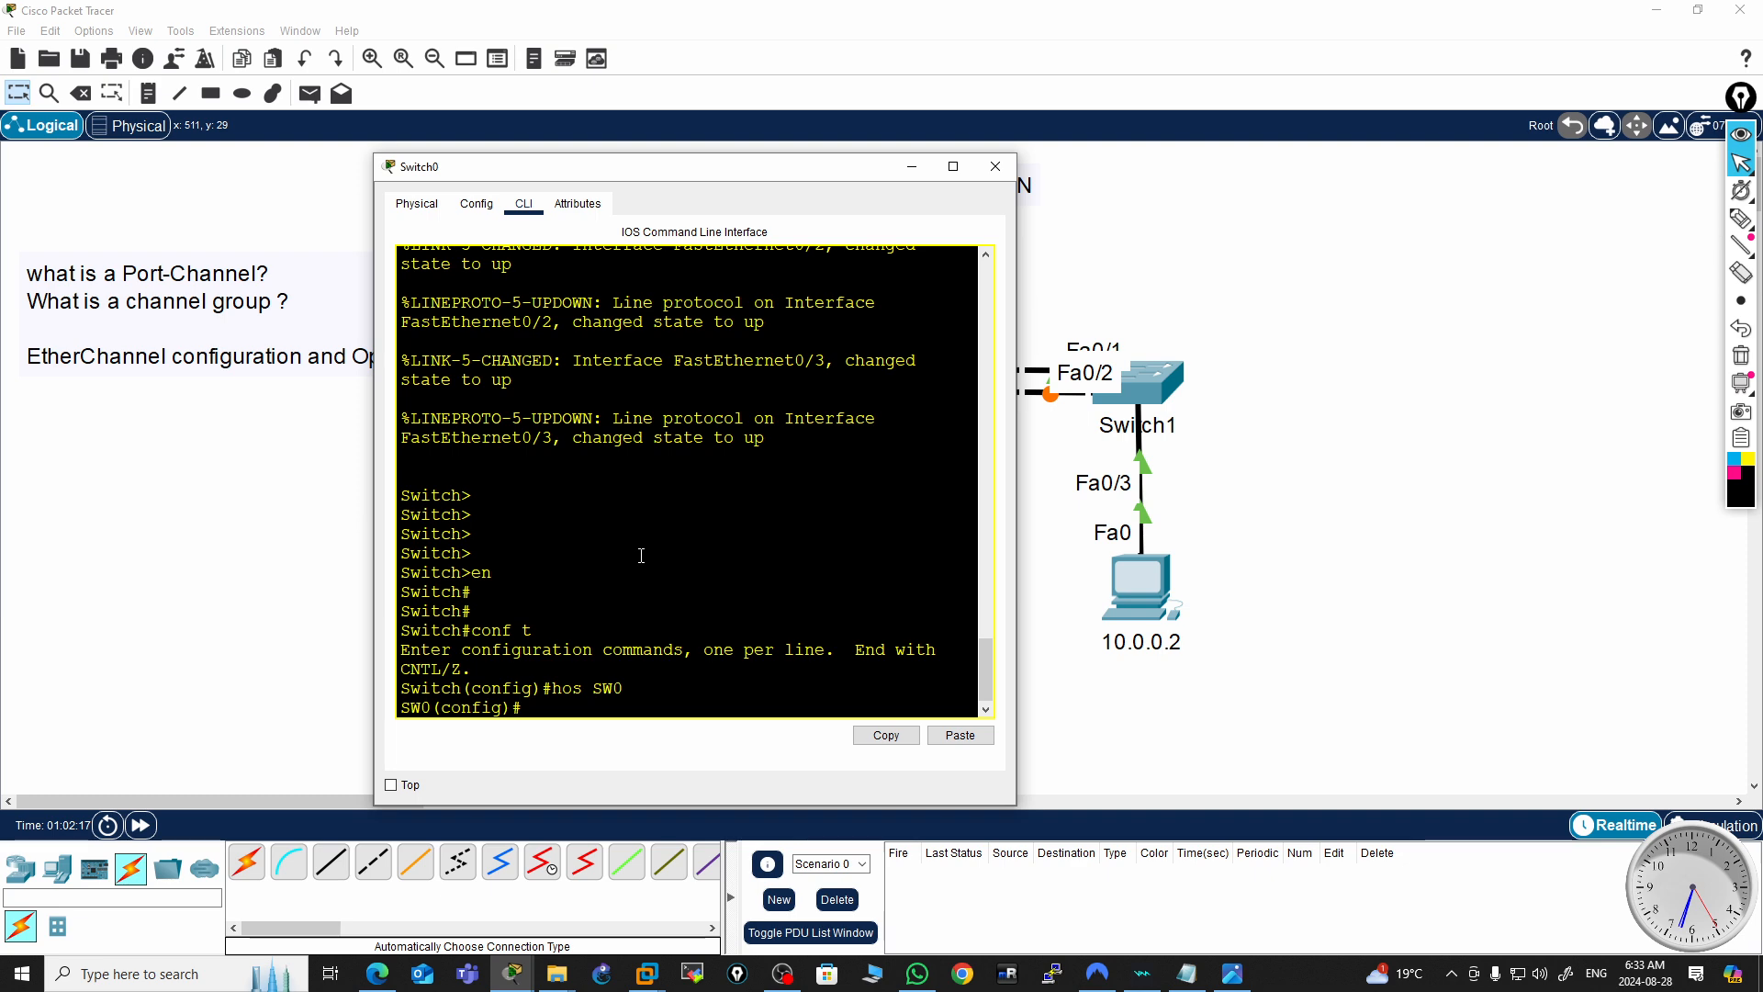
key(Return)
key(Return)
key(Return)
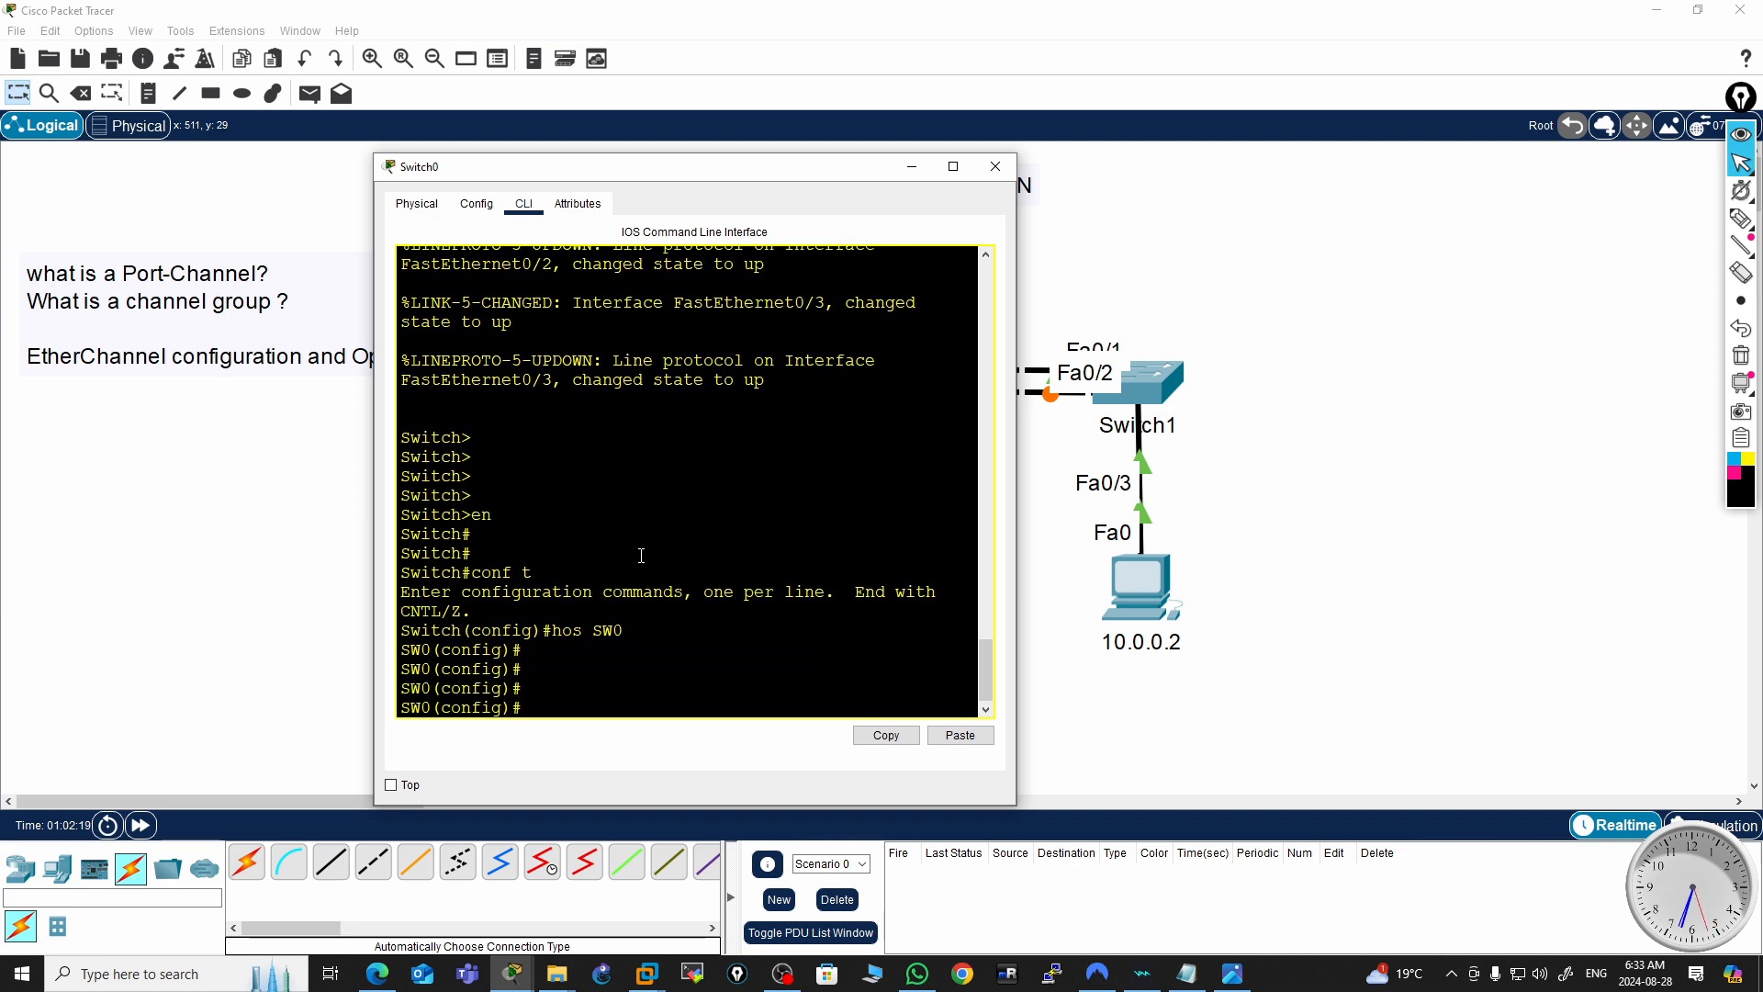
key(Return)
key(Return)
key(Return)
key(Return)
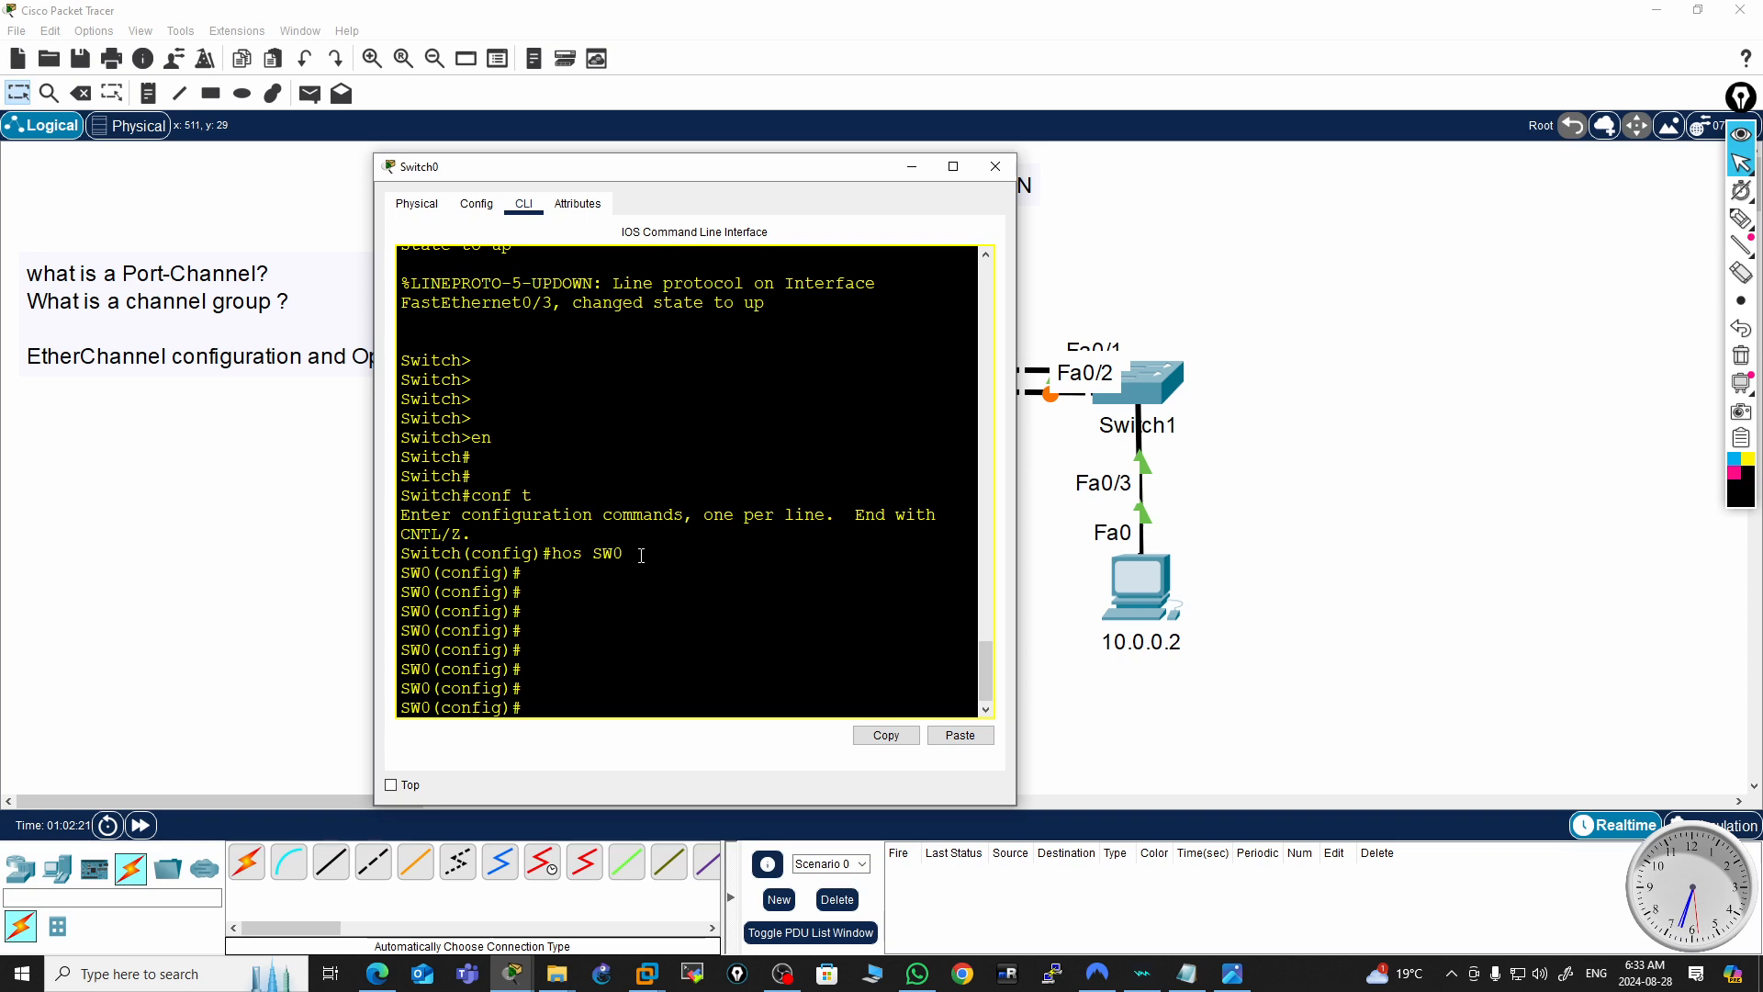
drag(817, 179, 481, 138)
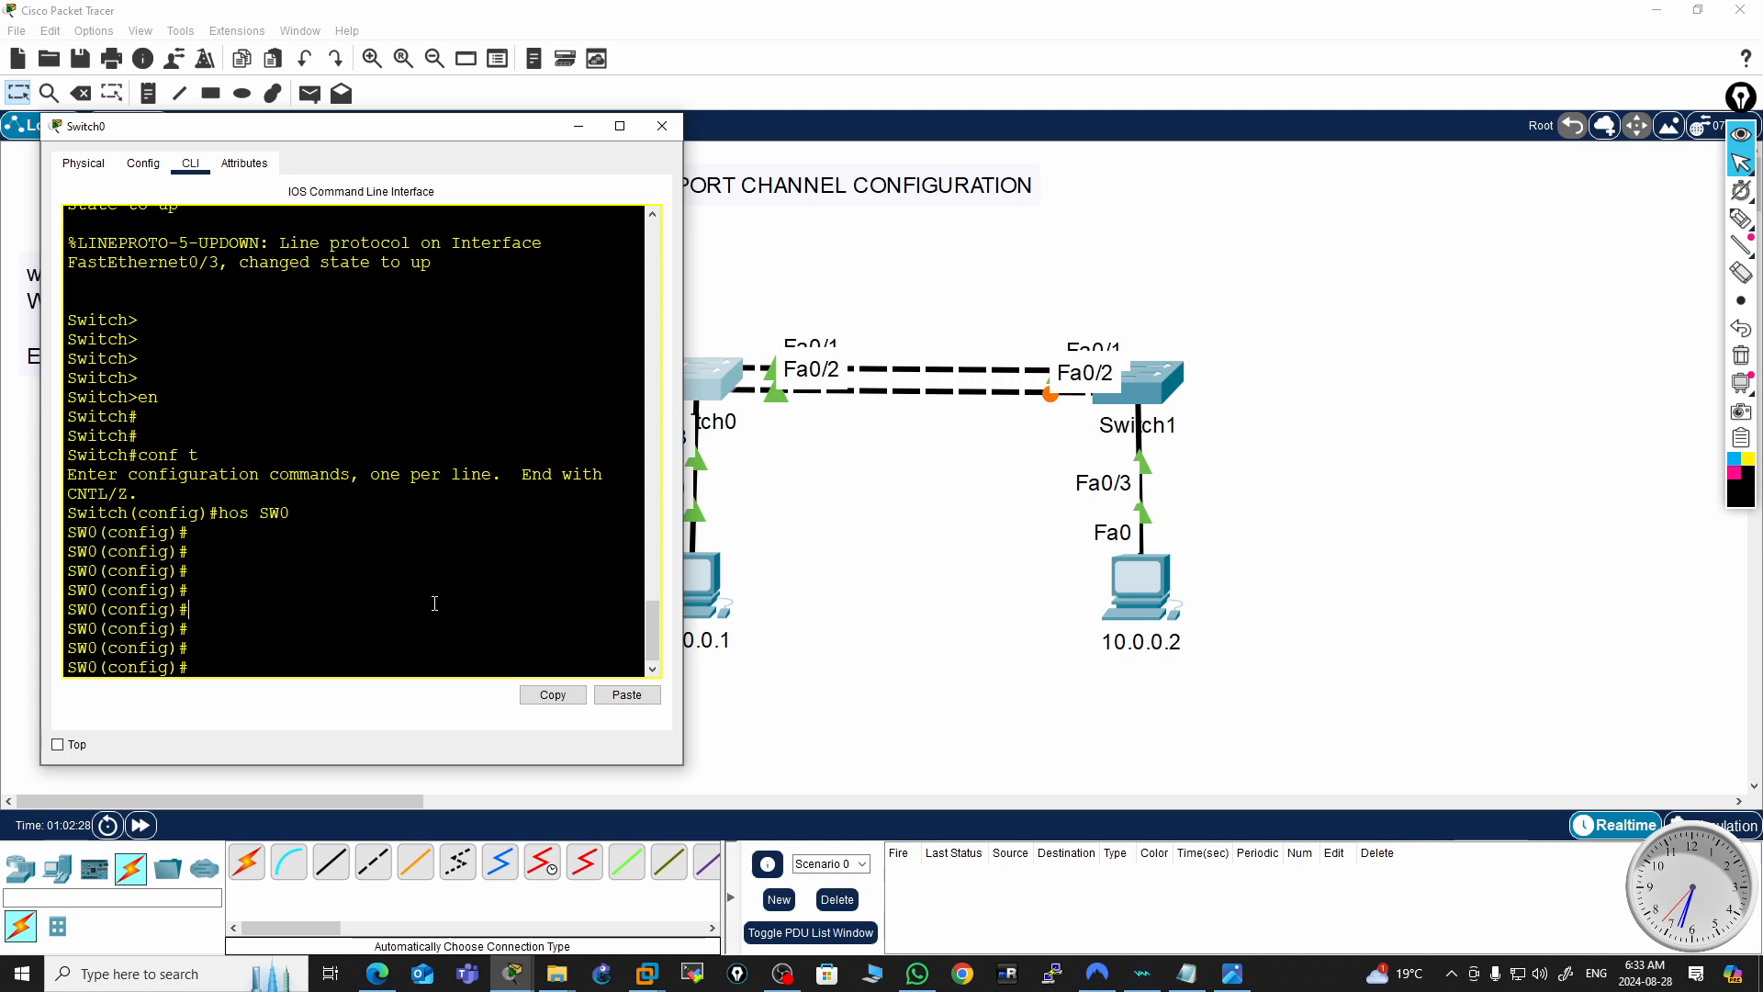
Select the interface range f0/1-2 for configuration on SW0
text(ra)
key(Tab)
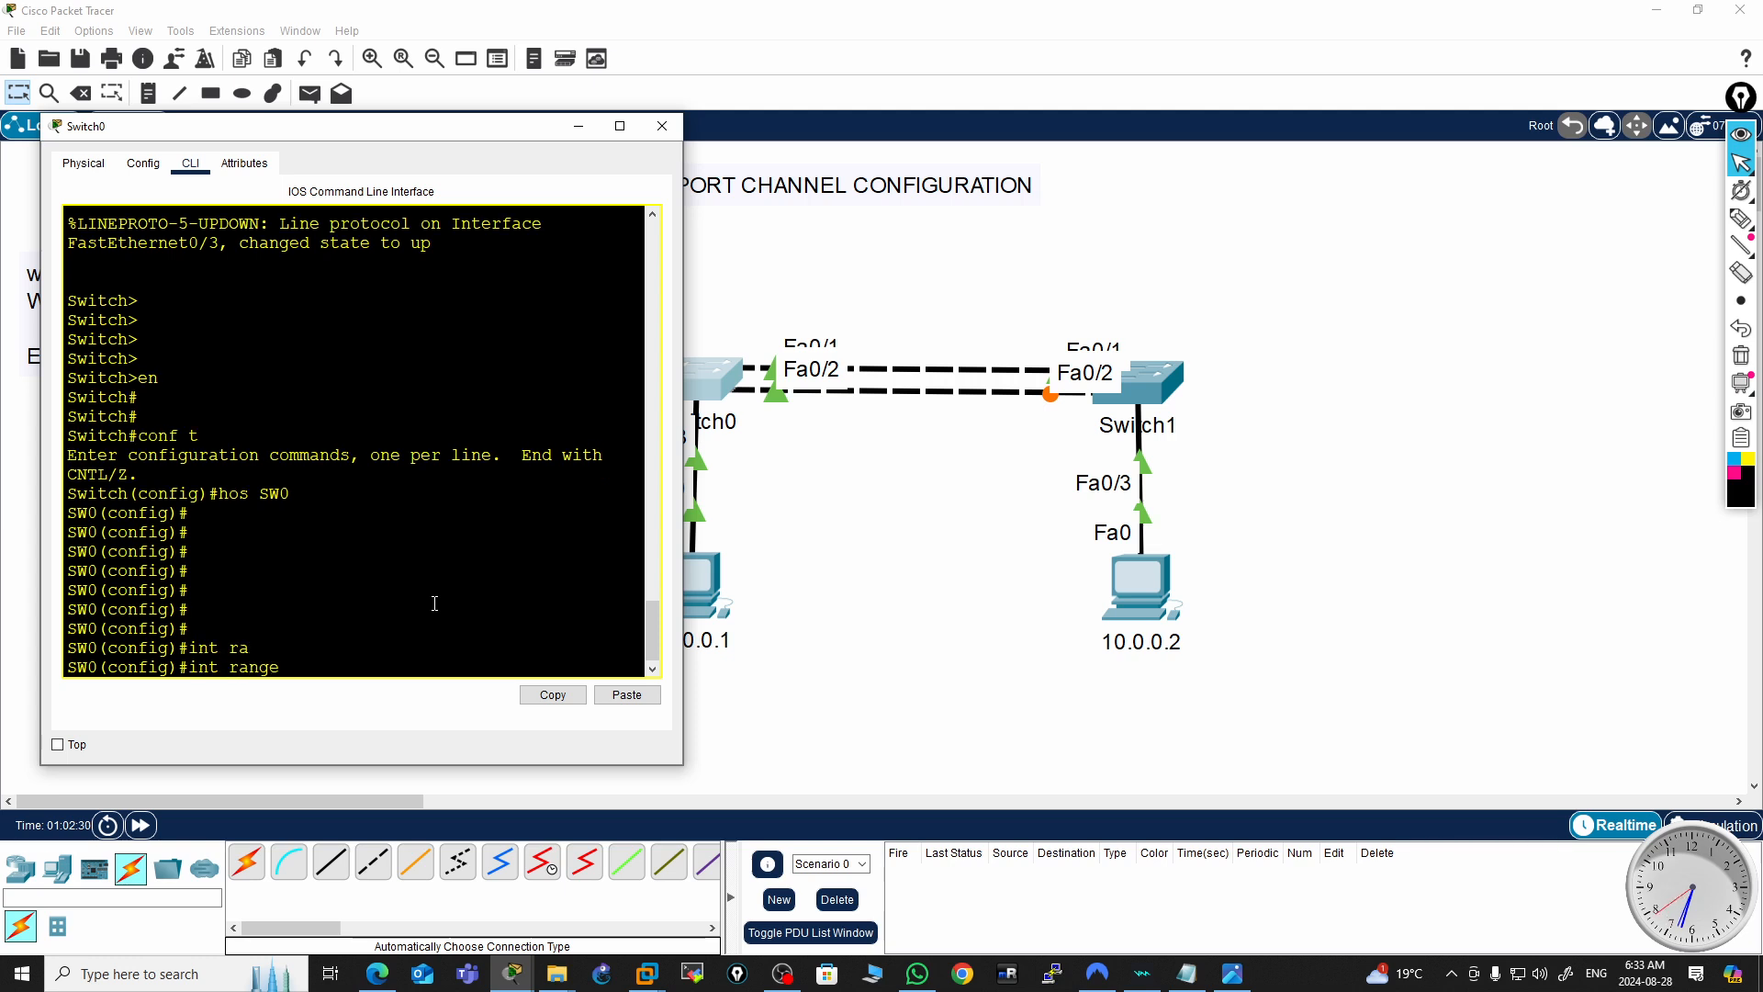
text(f0/1-2)
key(Return)
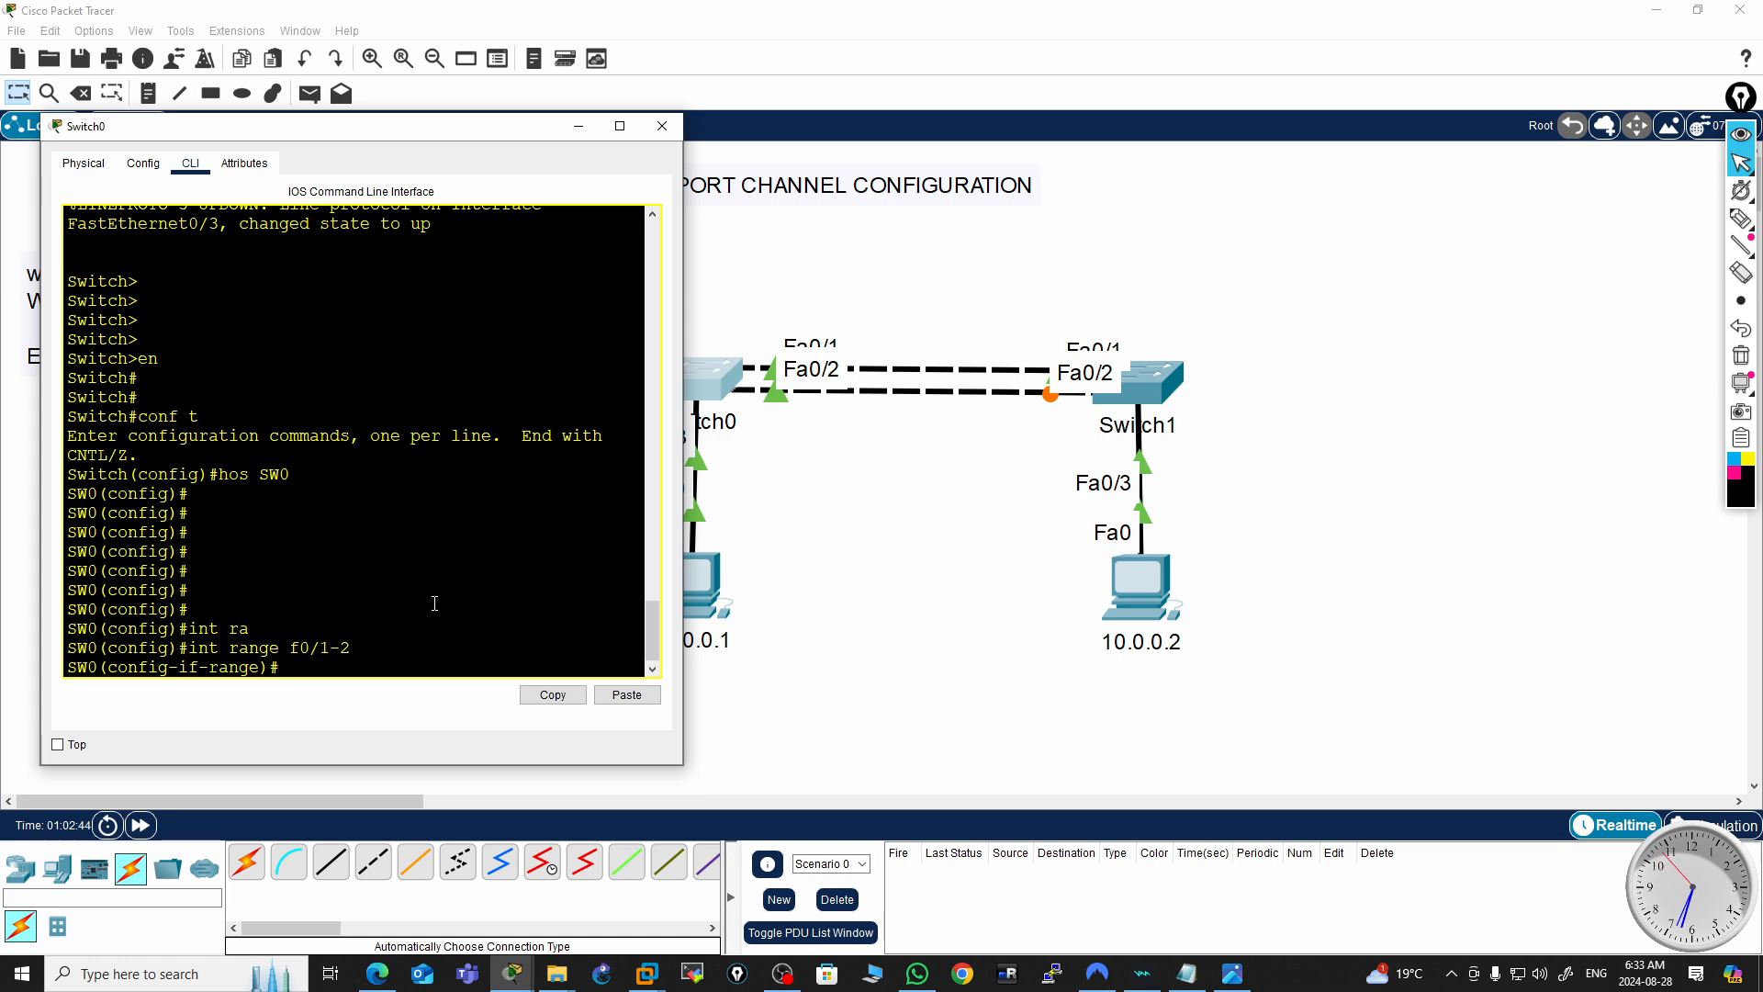
Begin the channel-group command and query the available channel group numbers
text(hanne)
key(Tab)
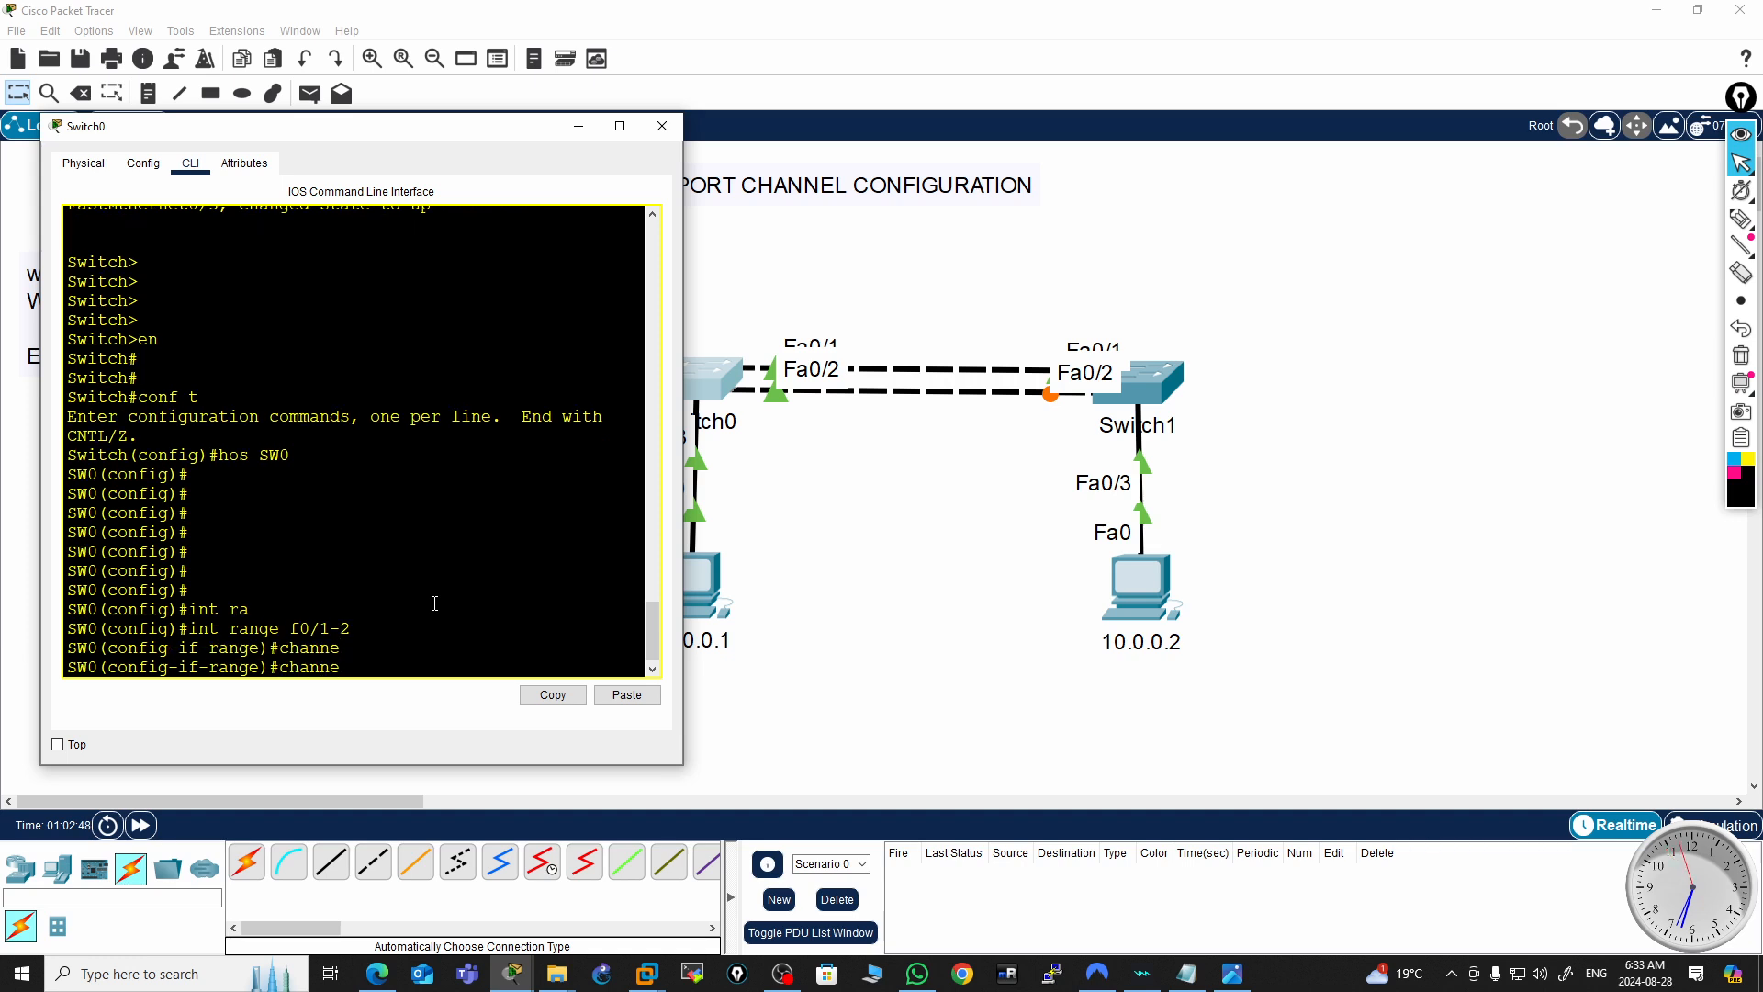
text(l-g)
key(Tab)
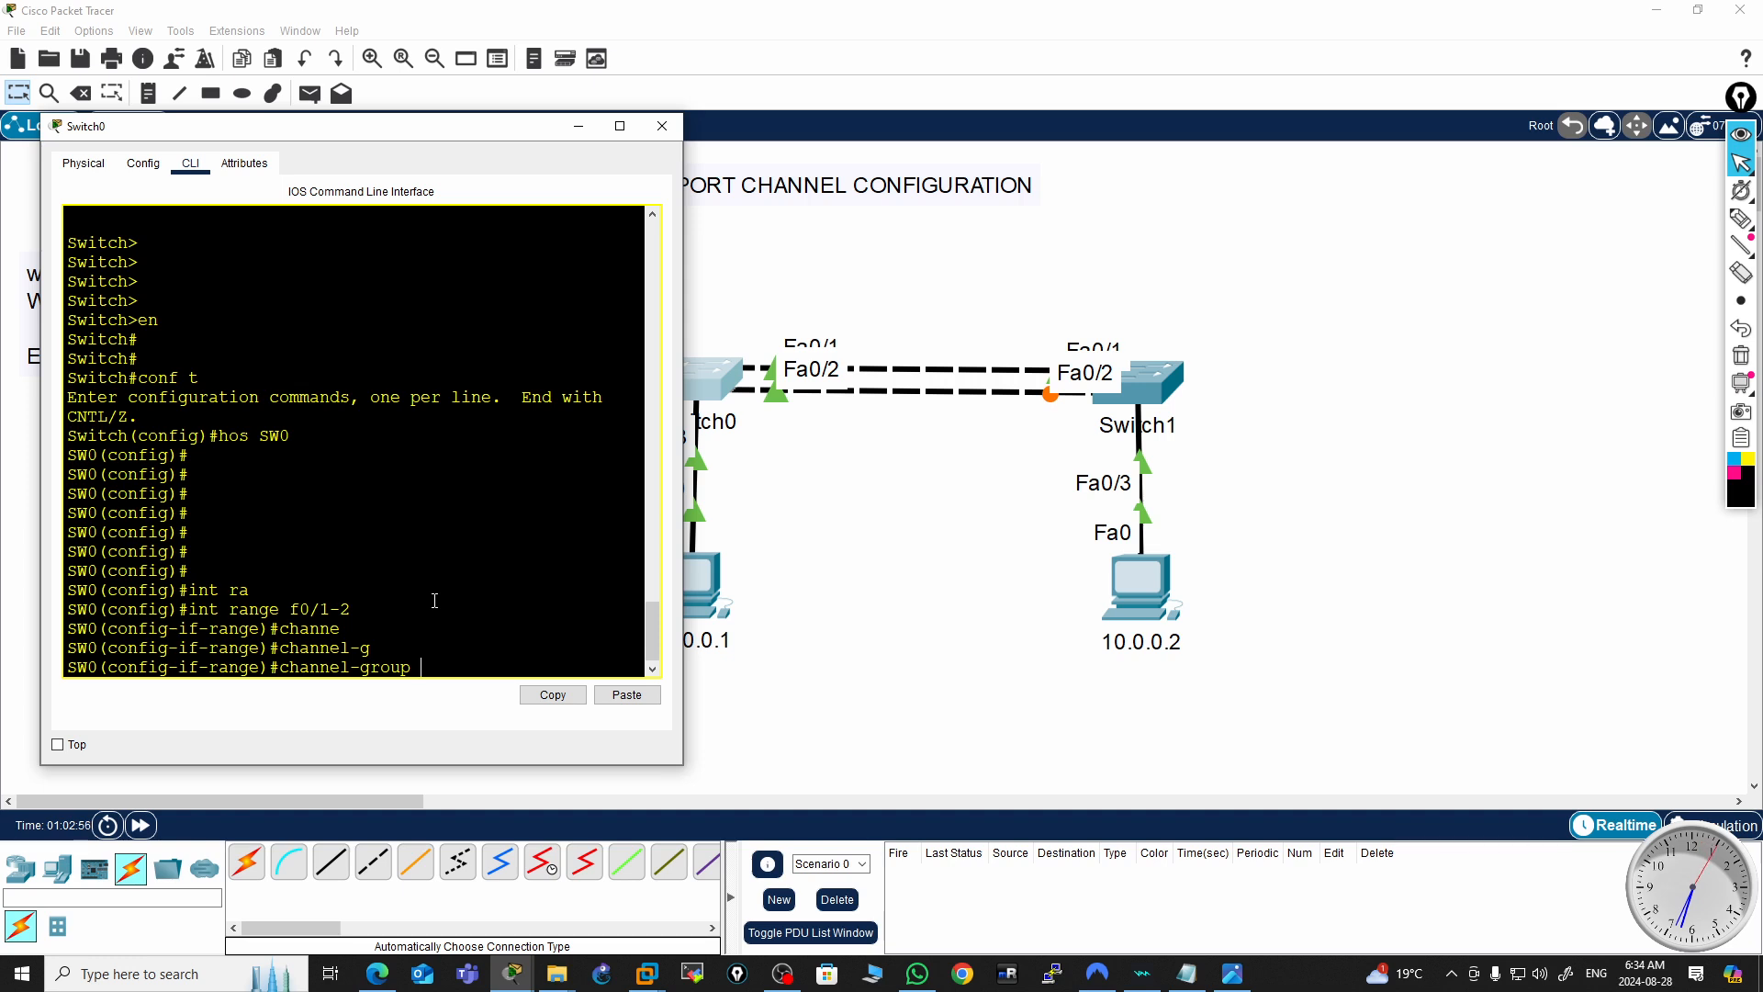
text(?)
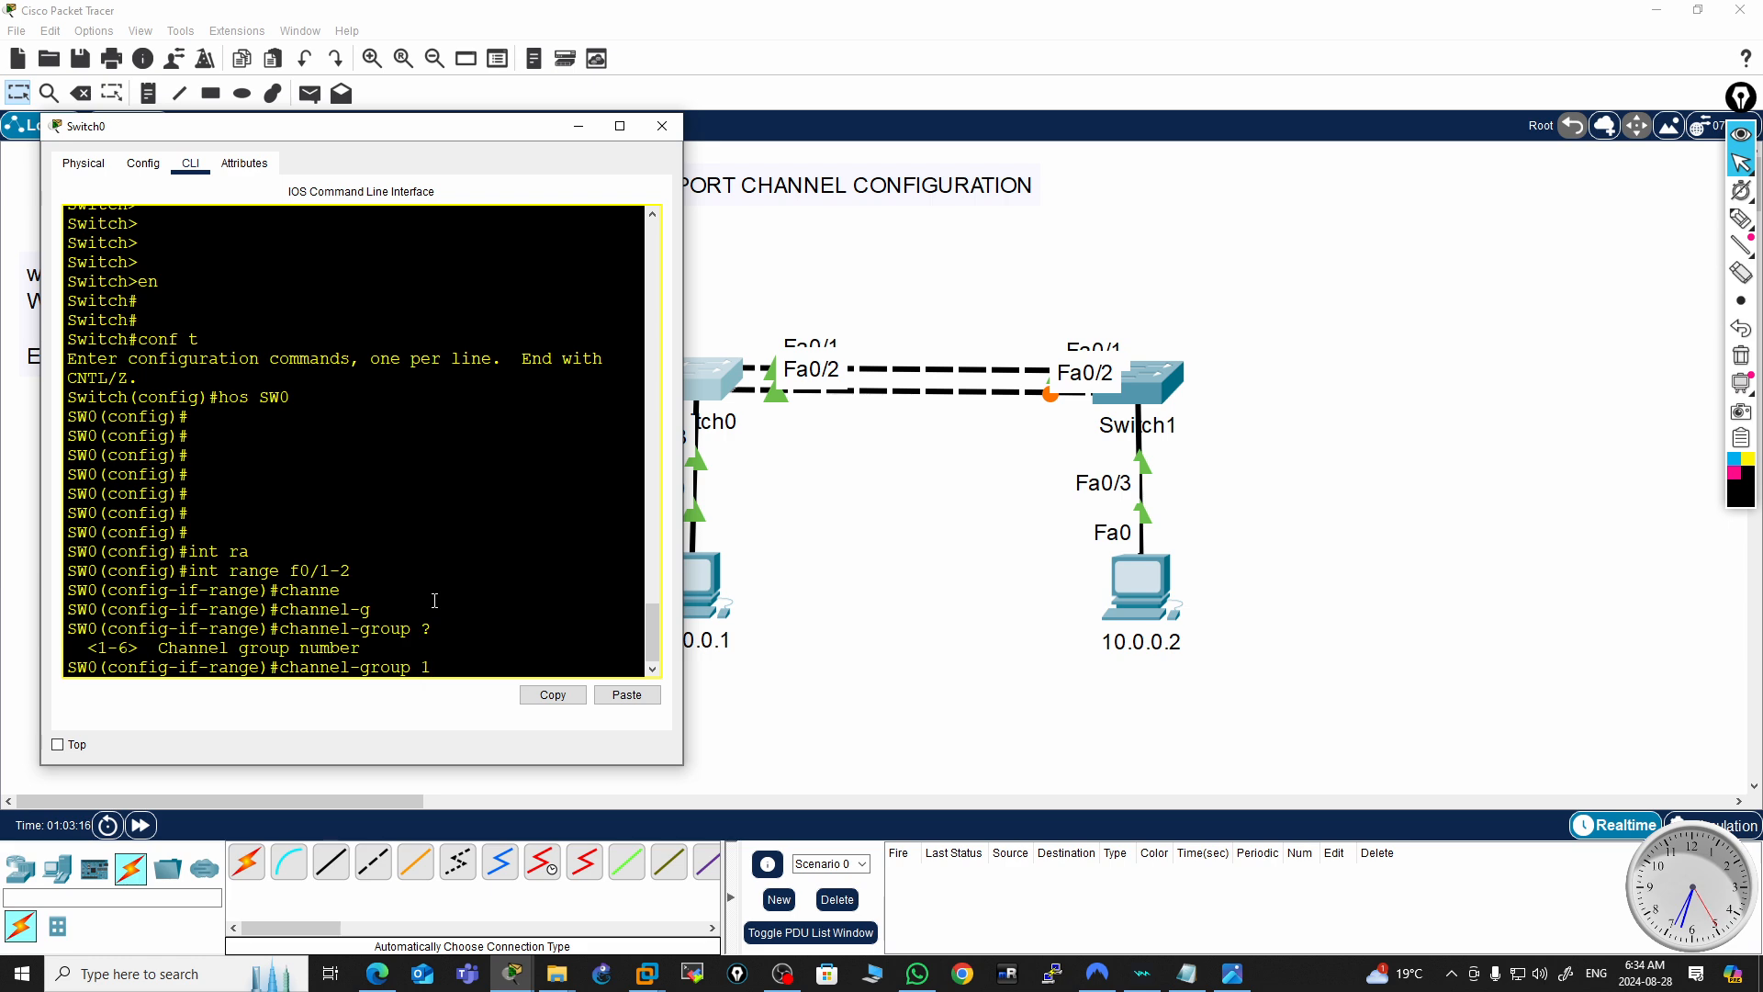
Extend the command to channel-group 1 mode and list the available EtherChannel modes
text(o)
key(Tab)
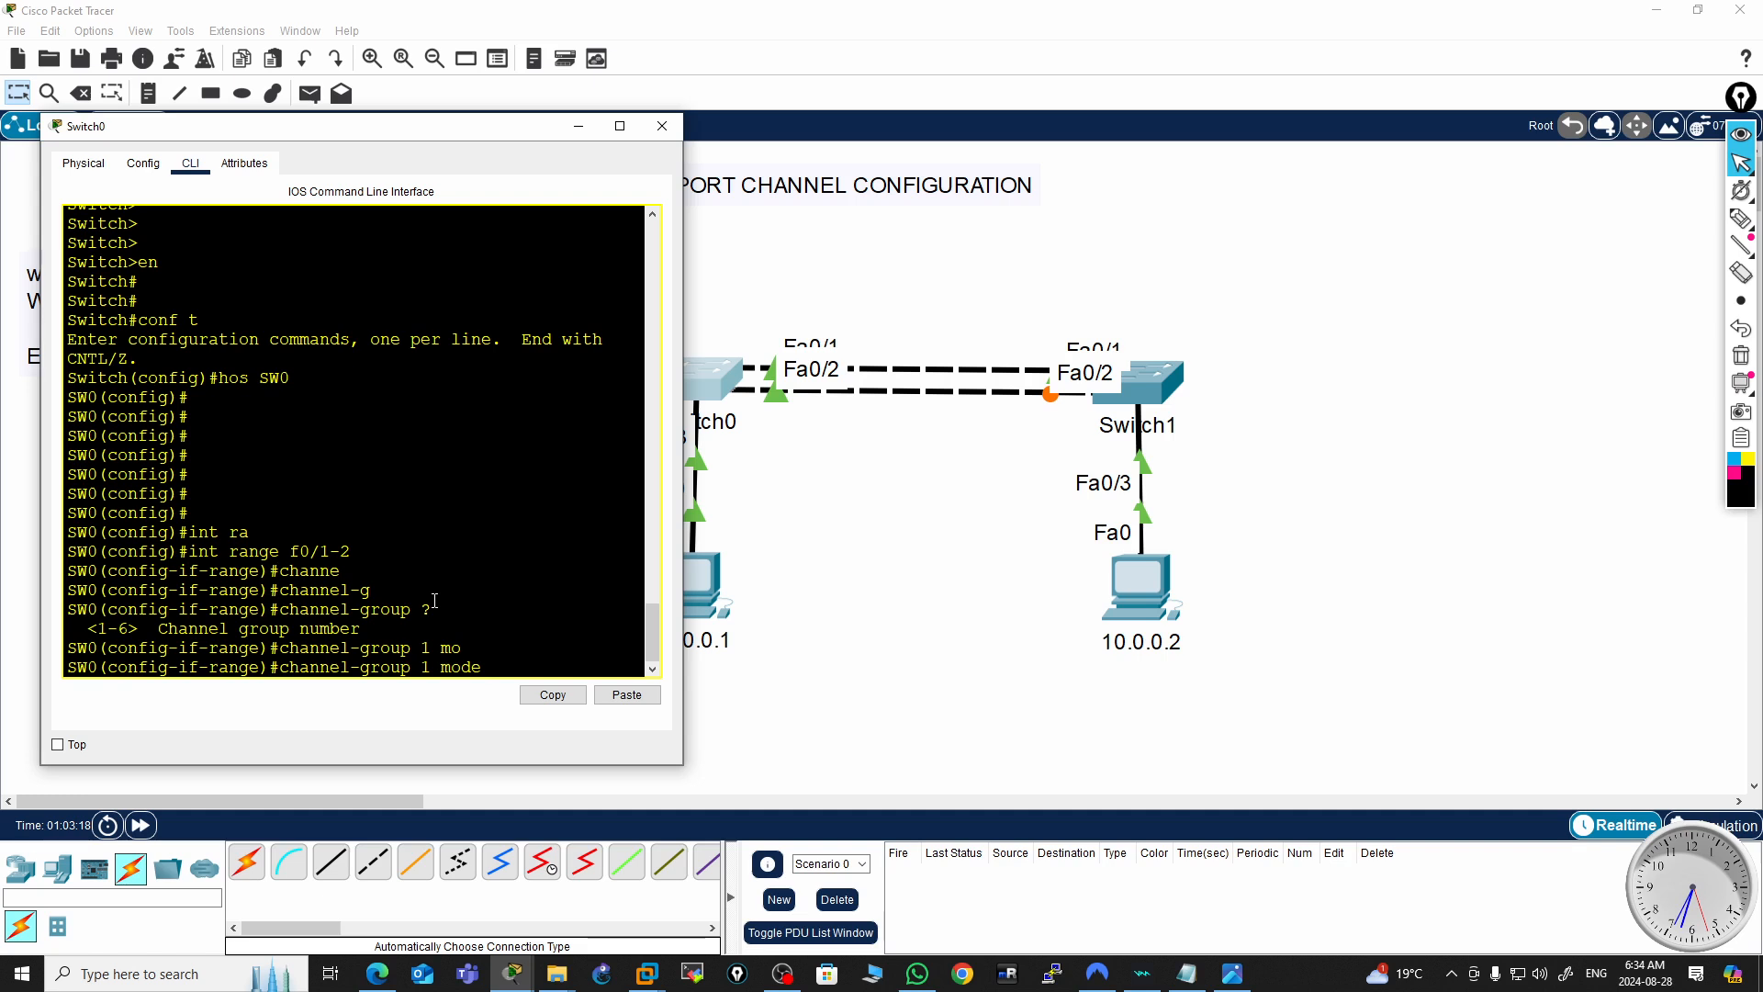
key(BackSpace)
key(BackSpace)
key(BackSpace)
key(BackSpace)
text(?)
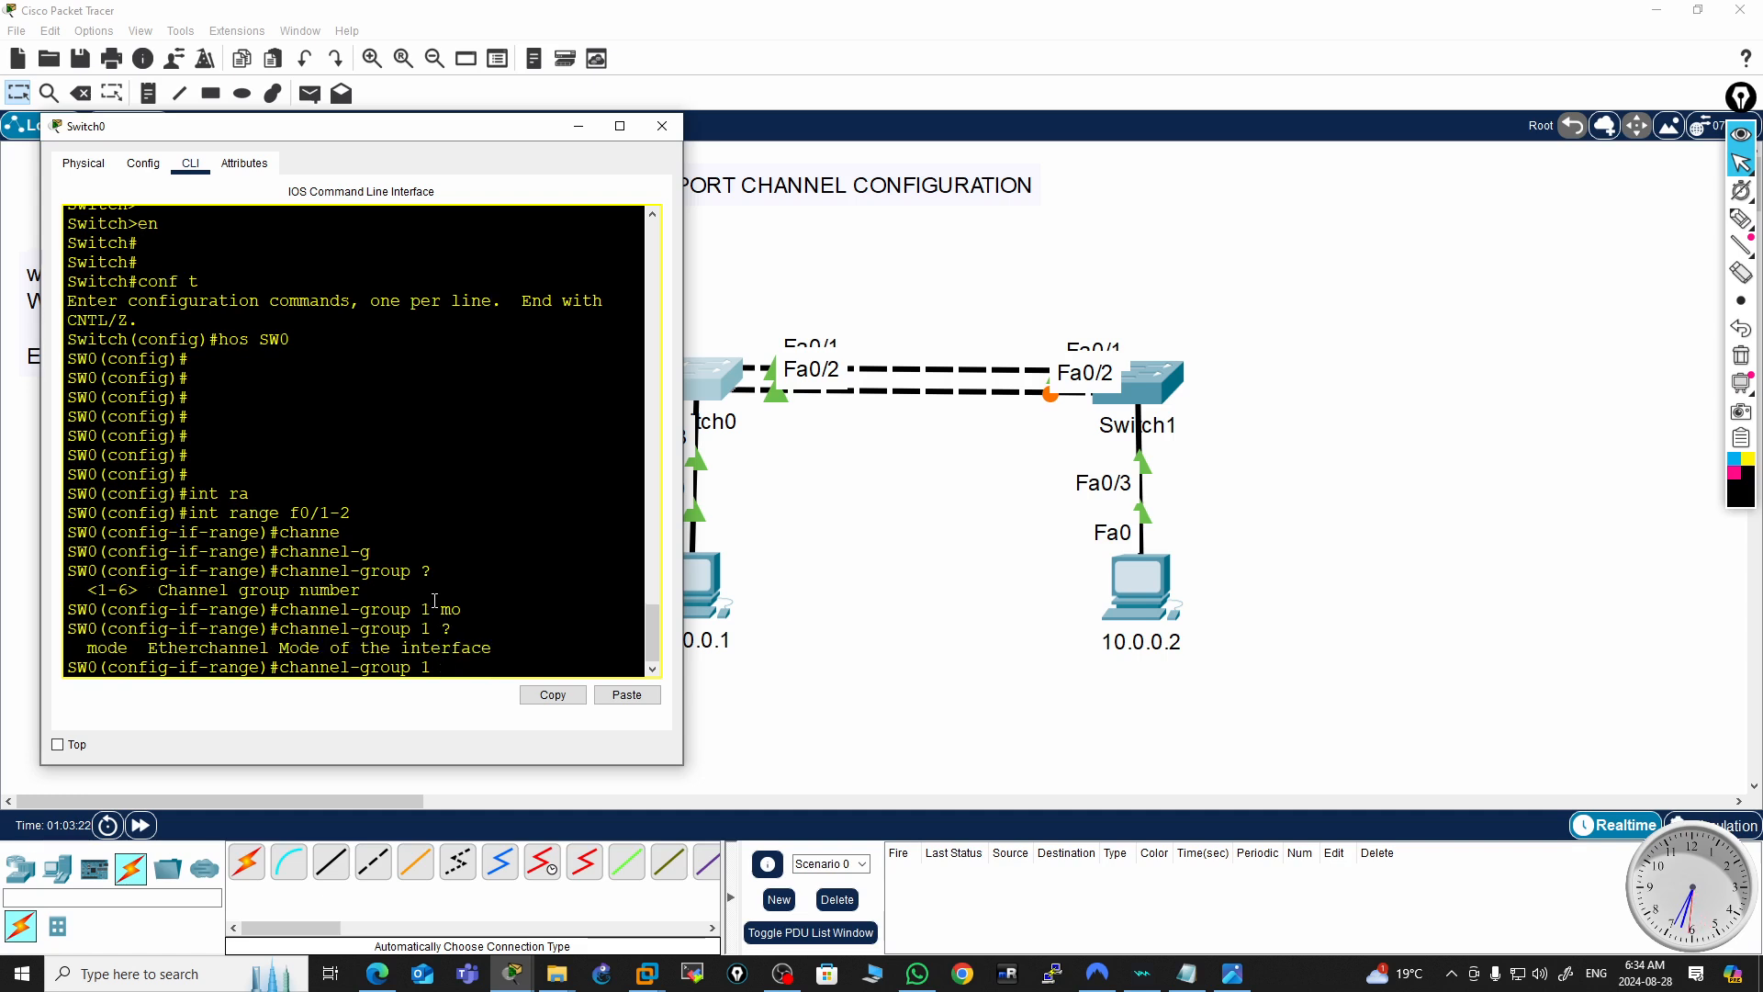
text(mo)
key(Tab)
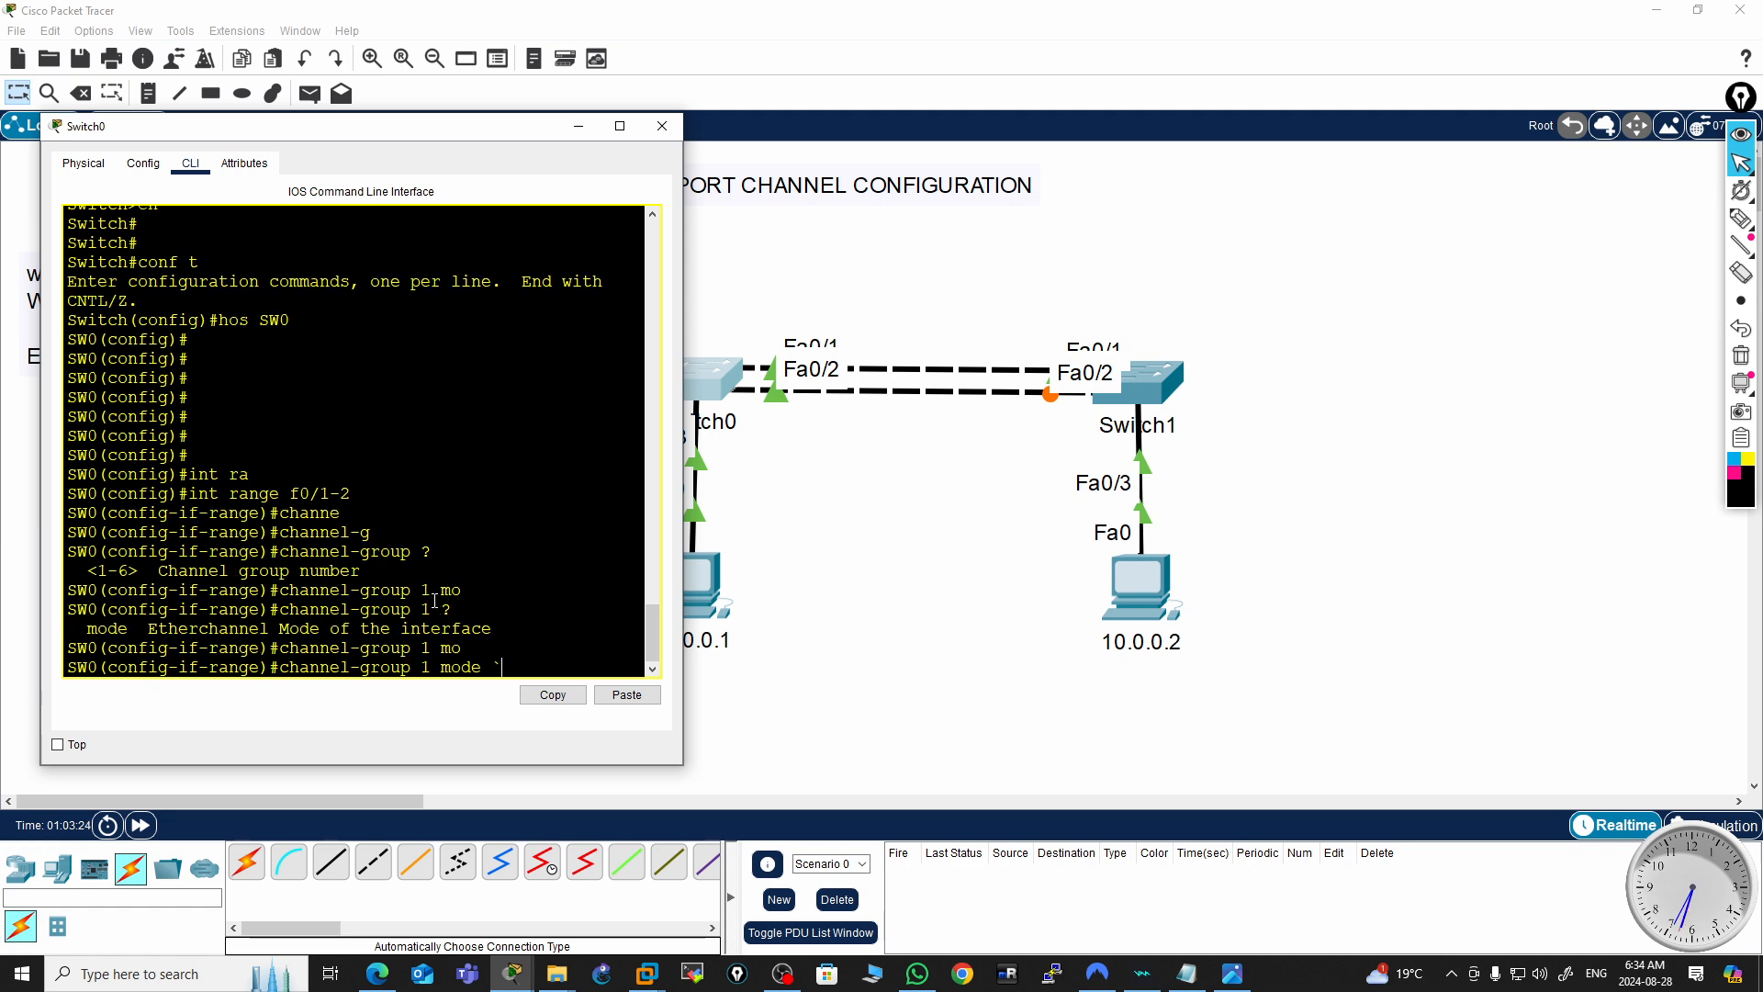
text(?)
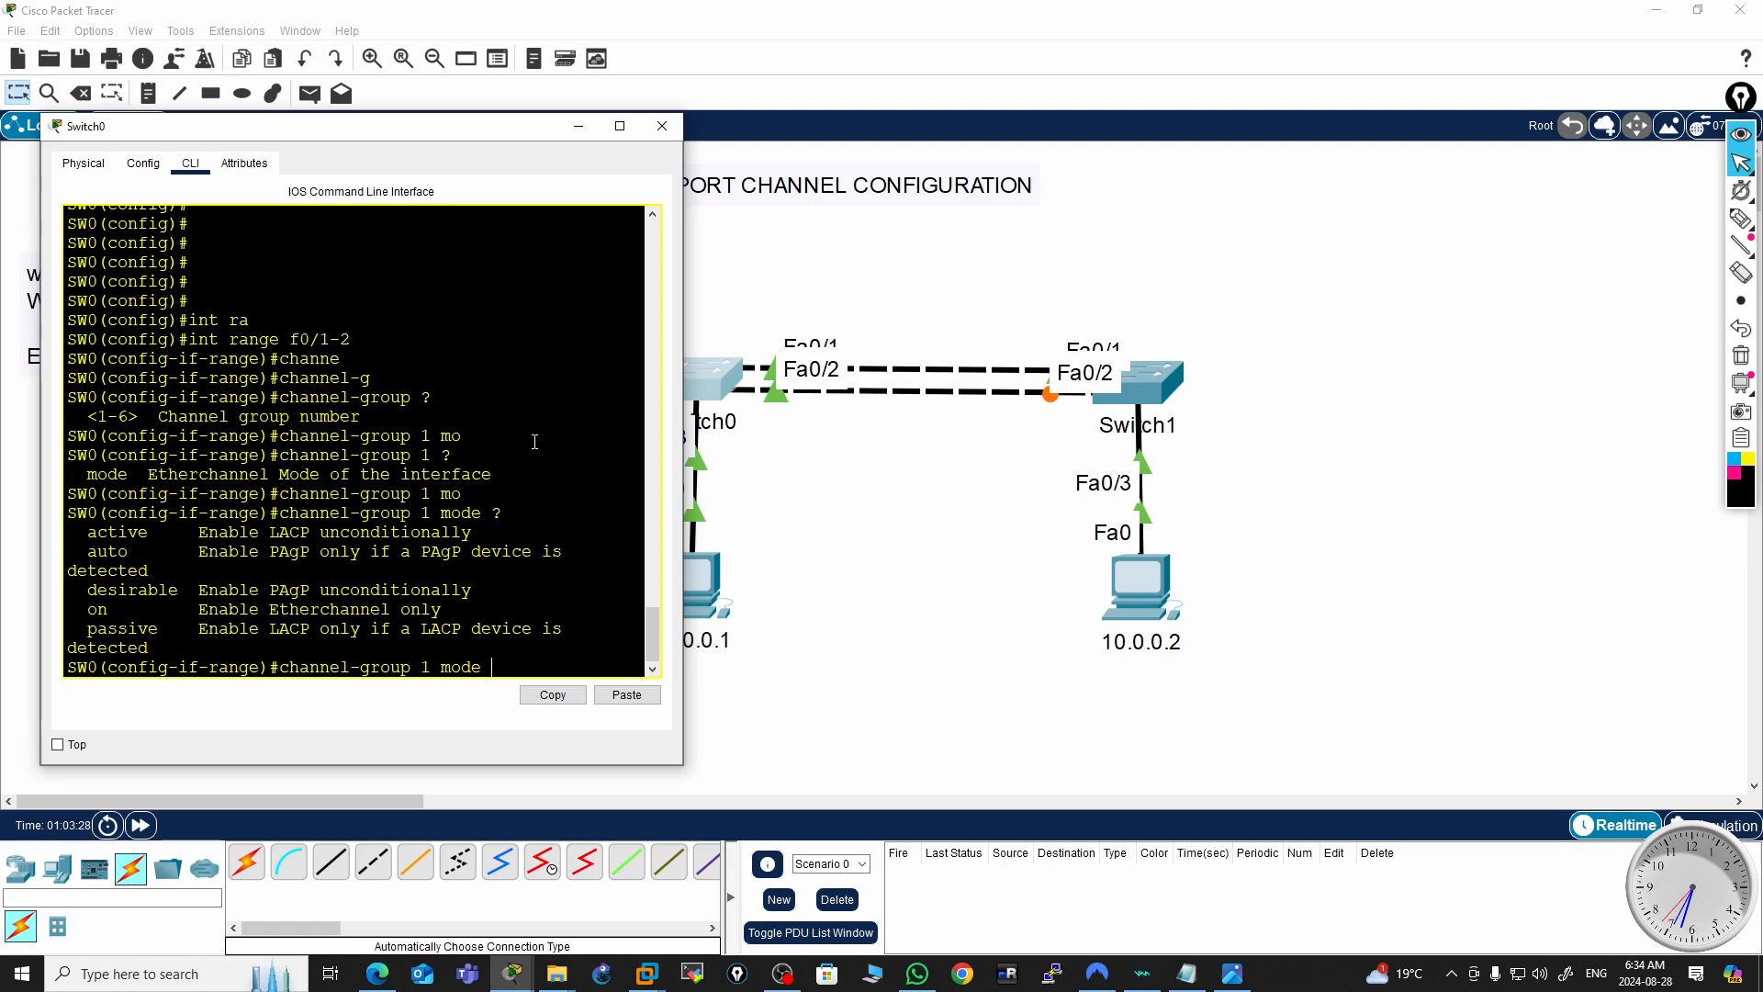
drag(683, 370, 1306, 371)
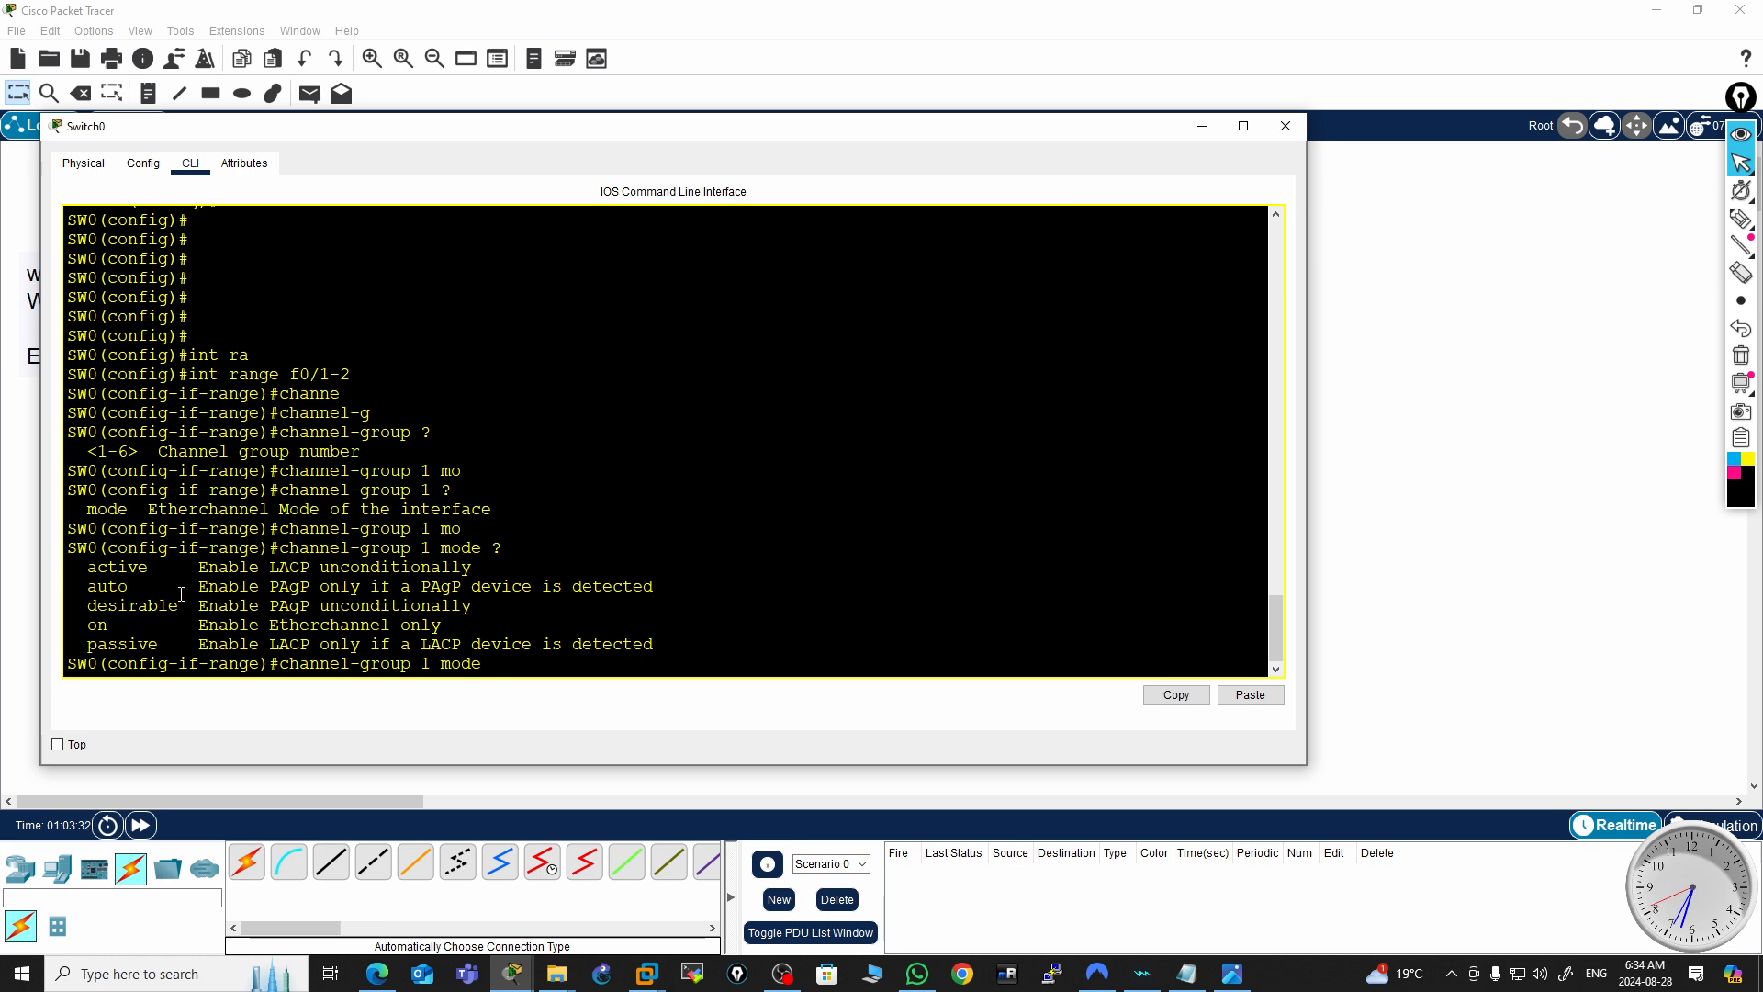
Examine the listed EtherChannel modes and their LACP and PAgP descriptions
double_click(117, 566)
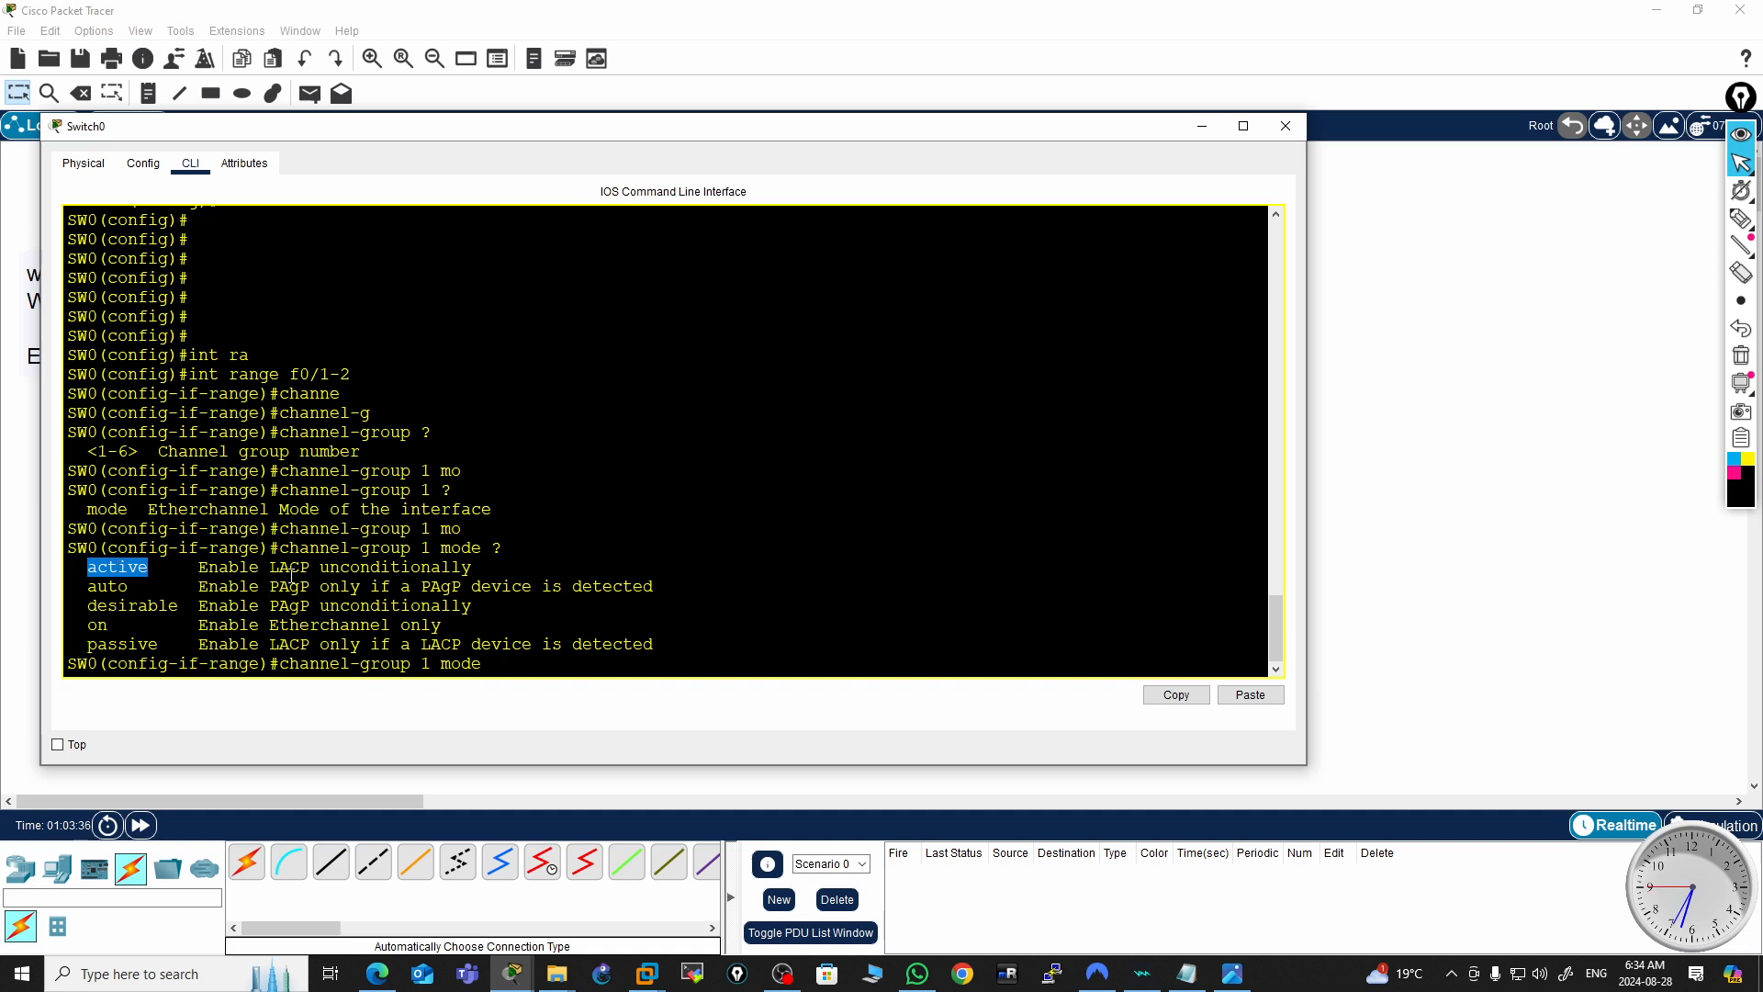
click(296, 567)
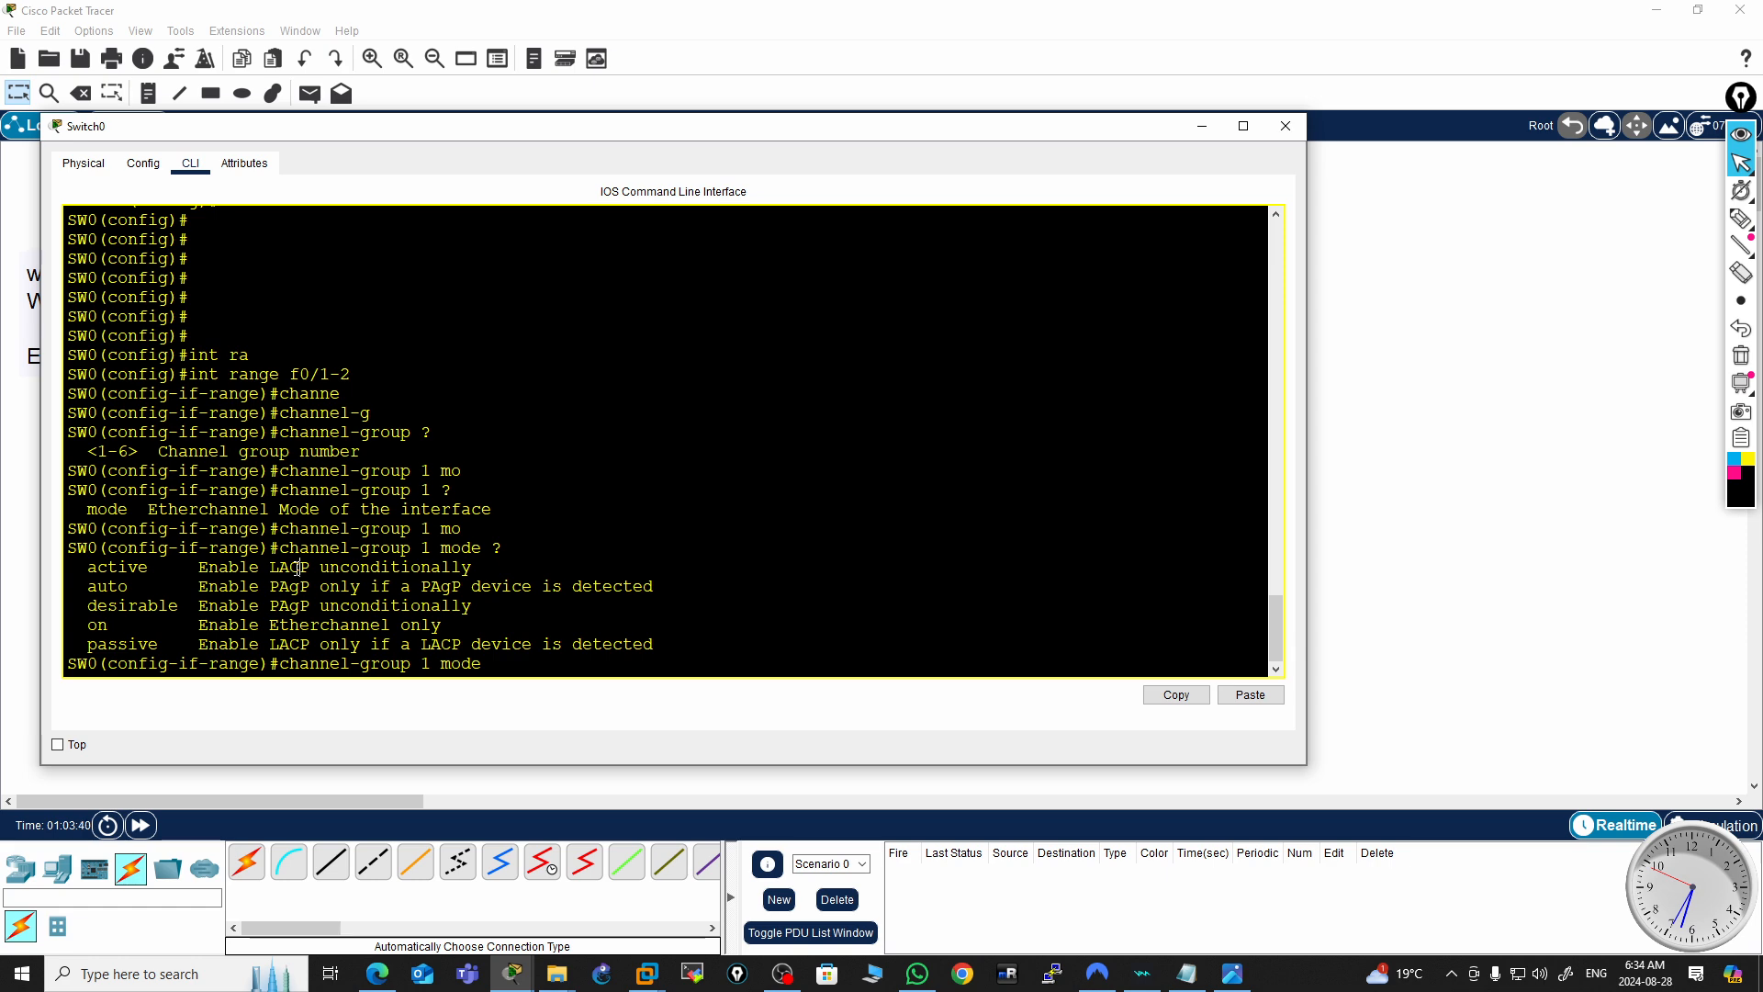
double_click(296, 566)
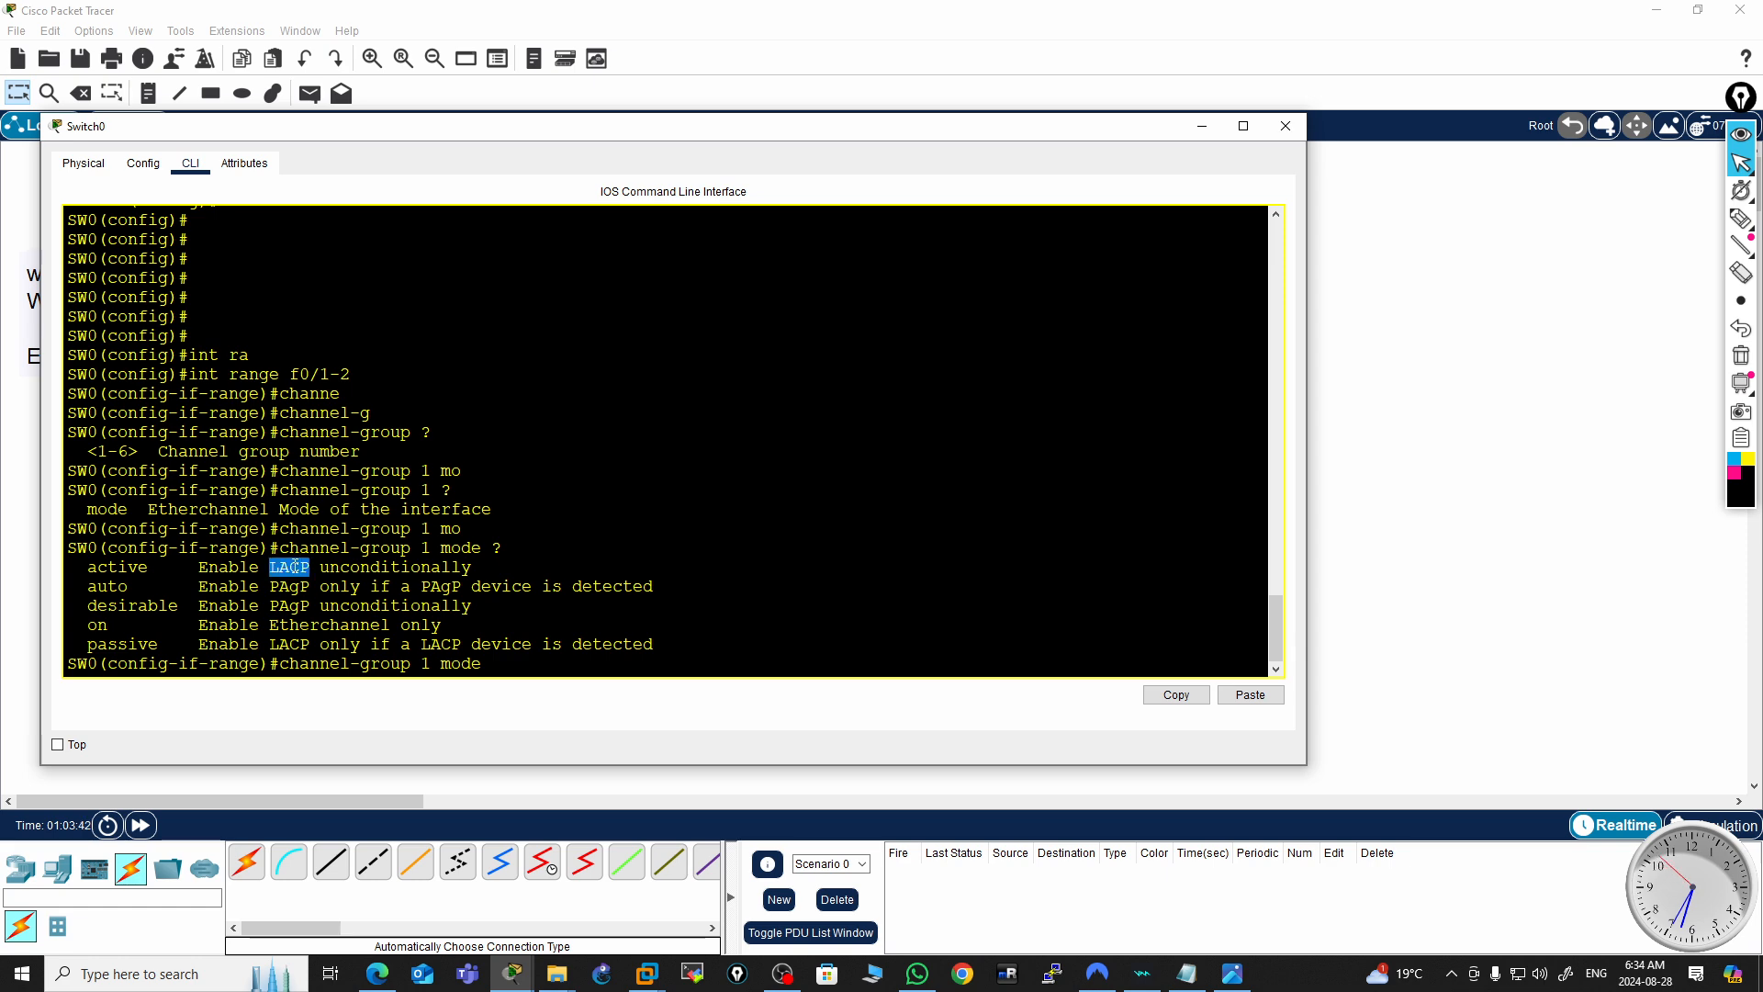
double_click(122, 568)
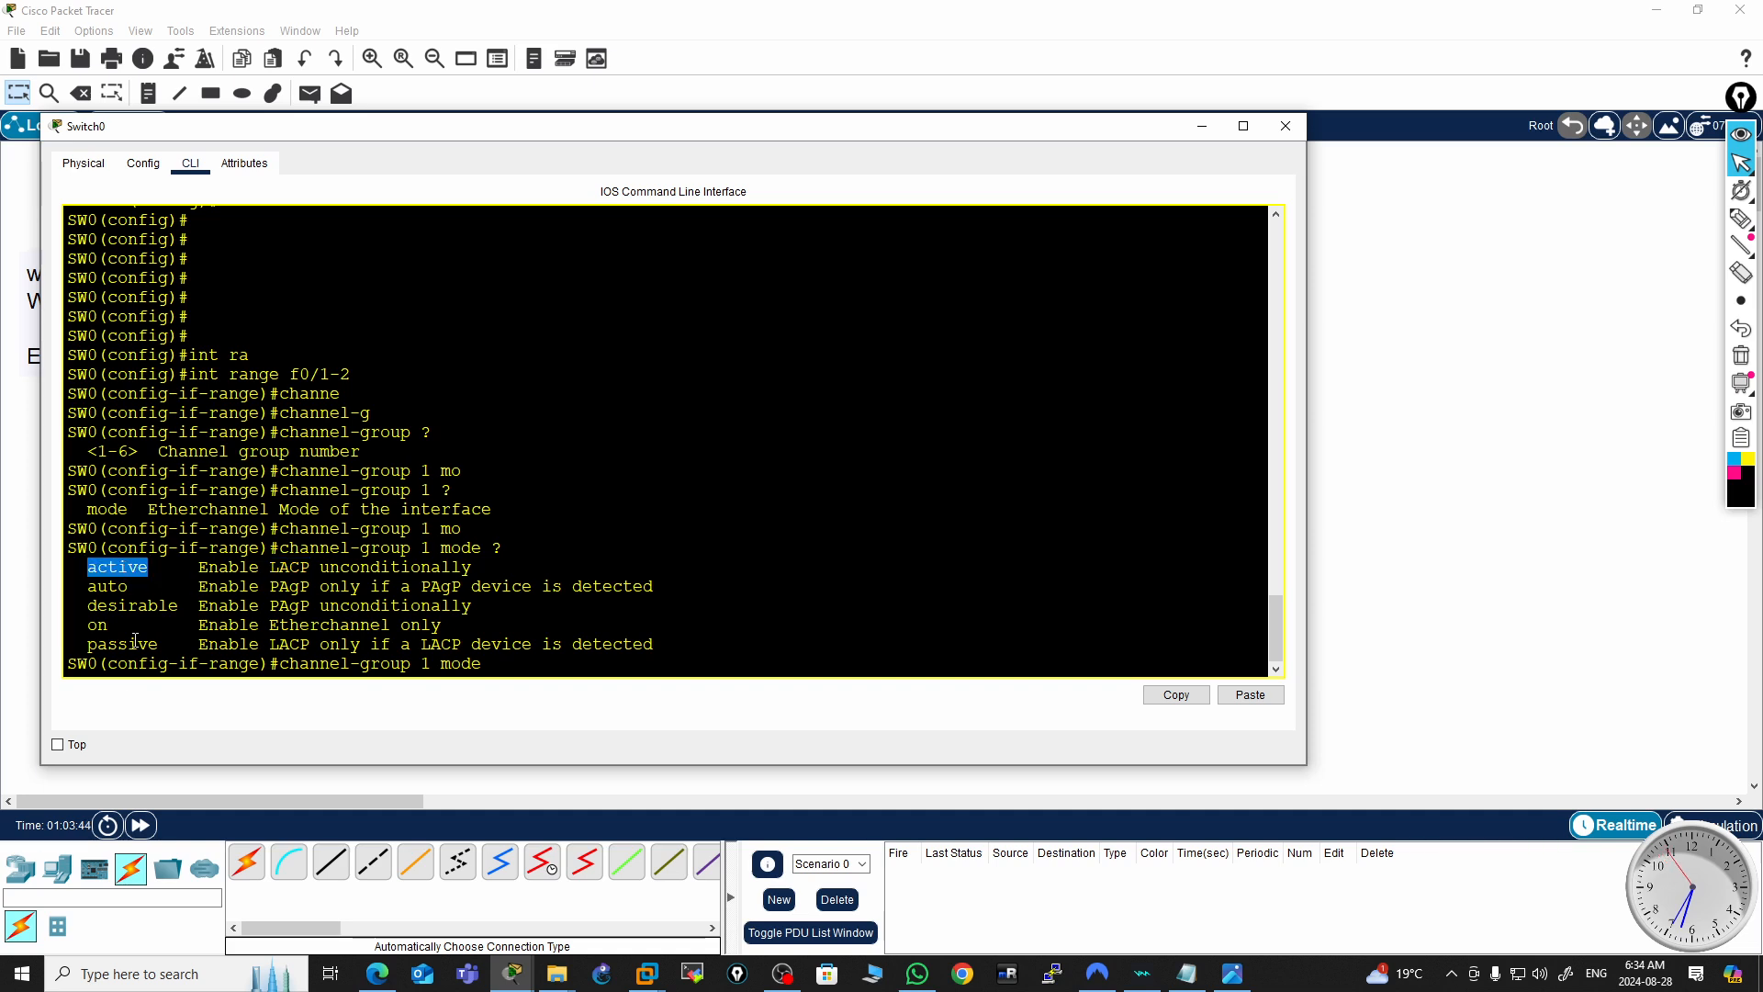
double_click(294, 569)
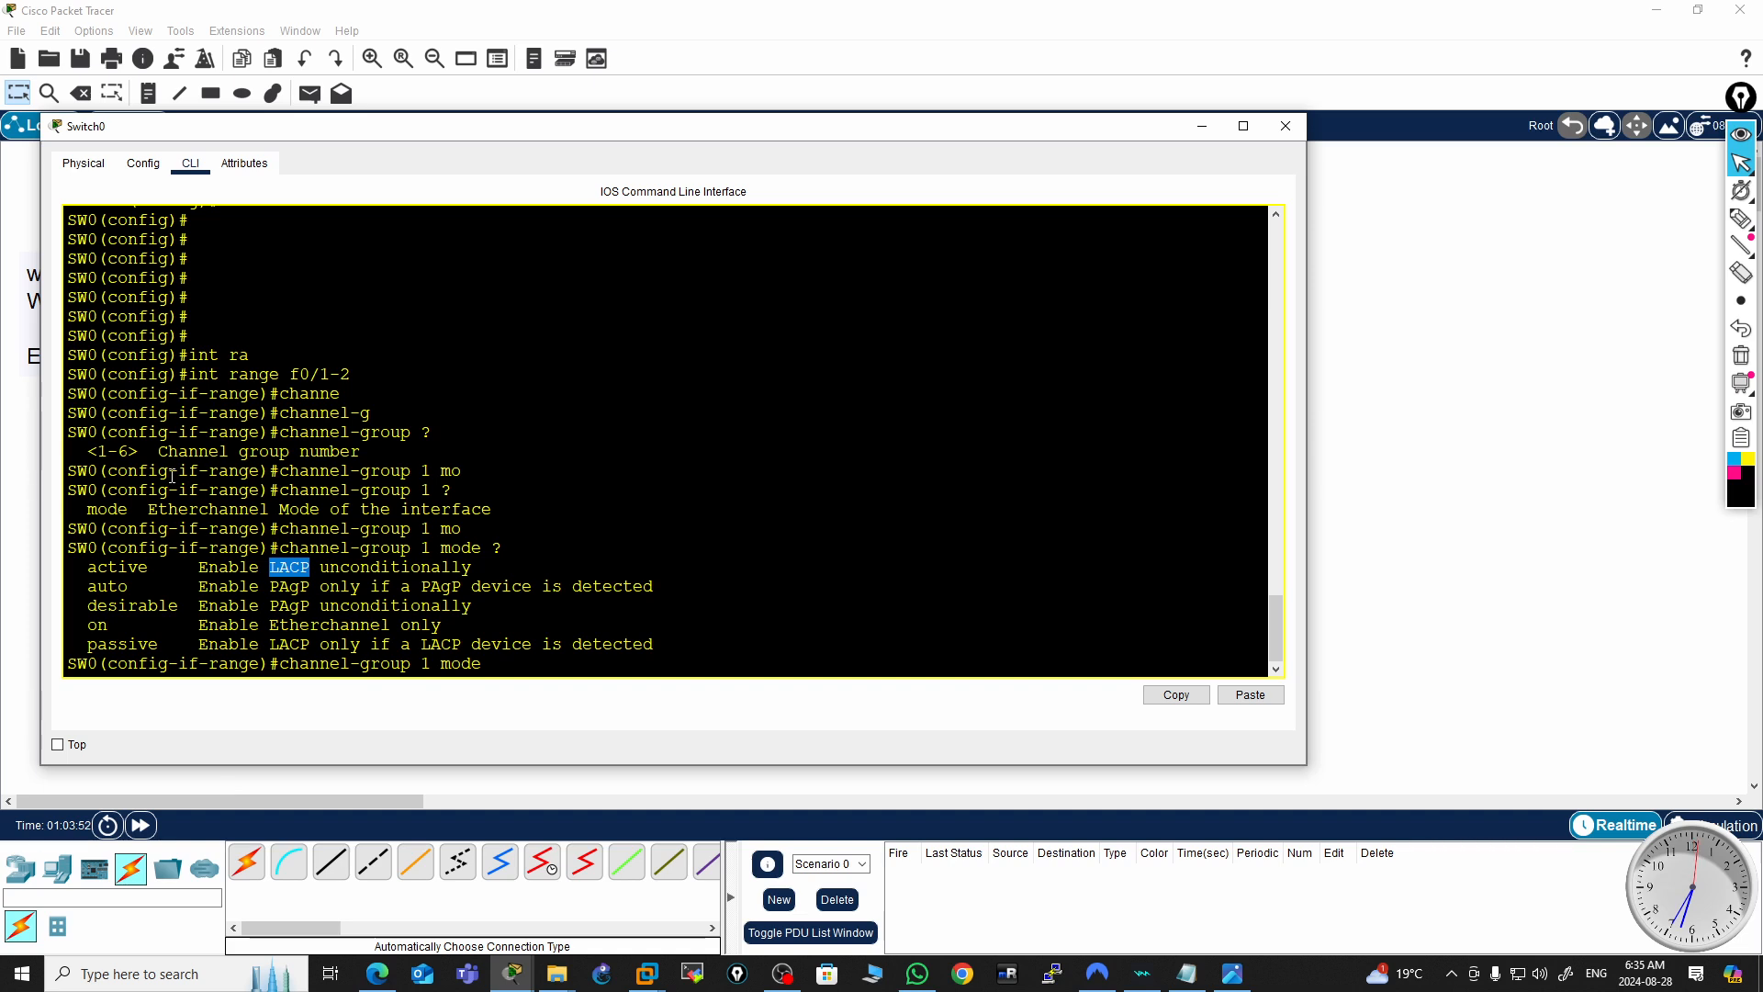
double_click(130, 569)
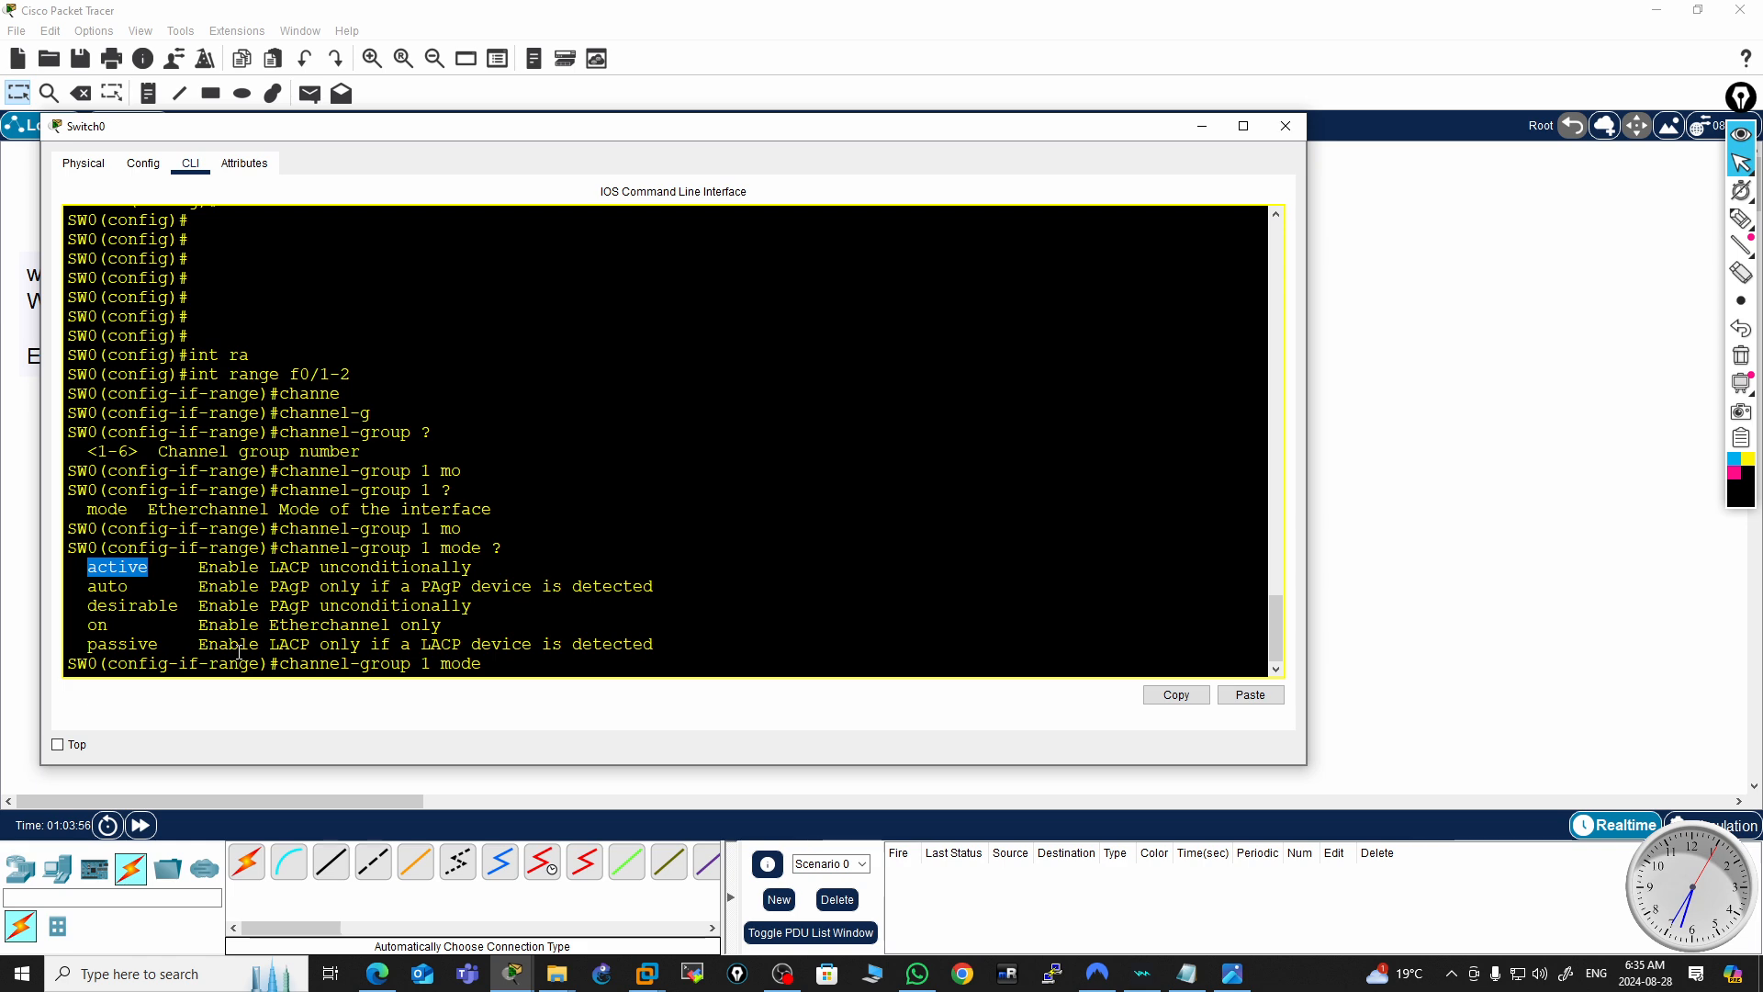
double_click(297, 643)
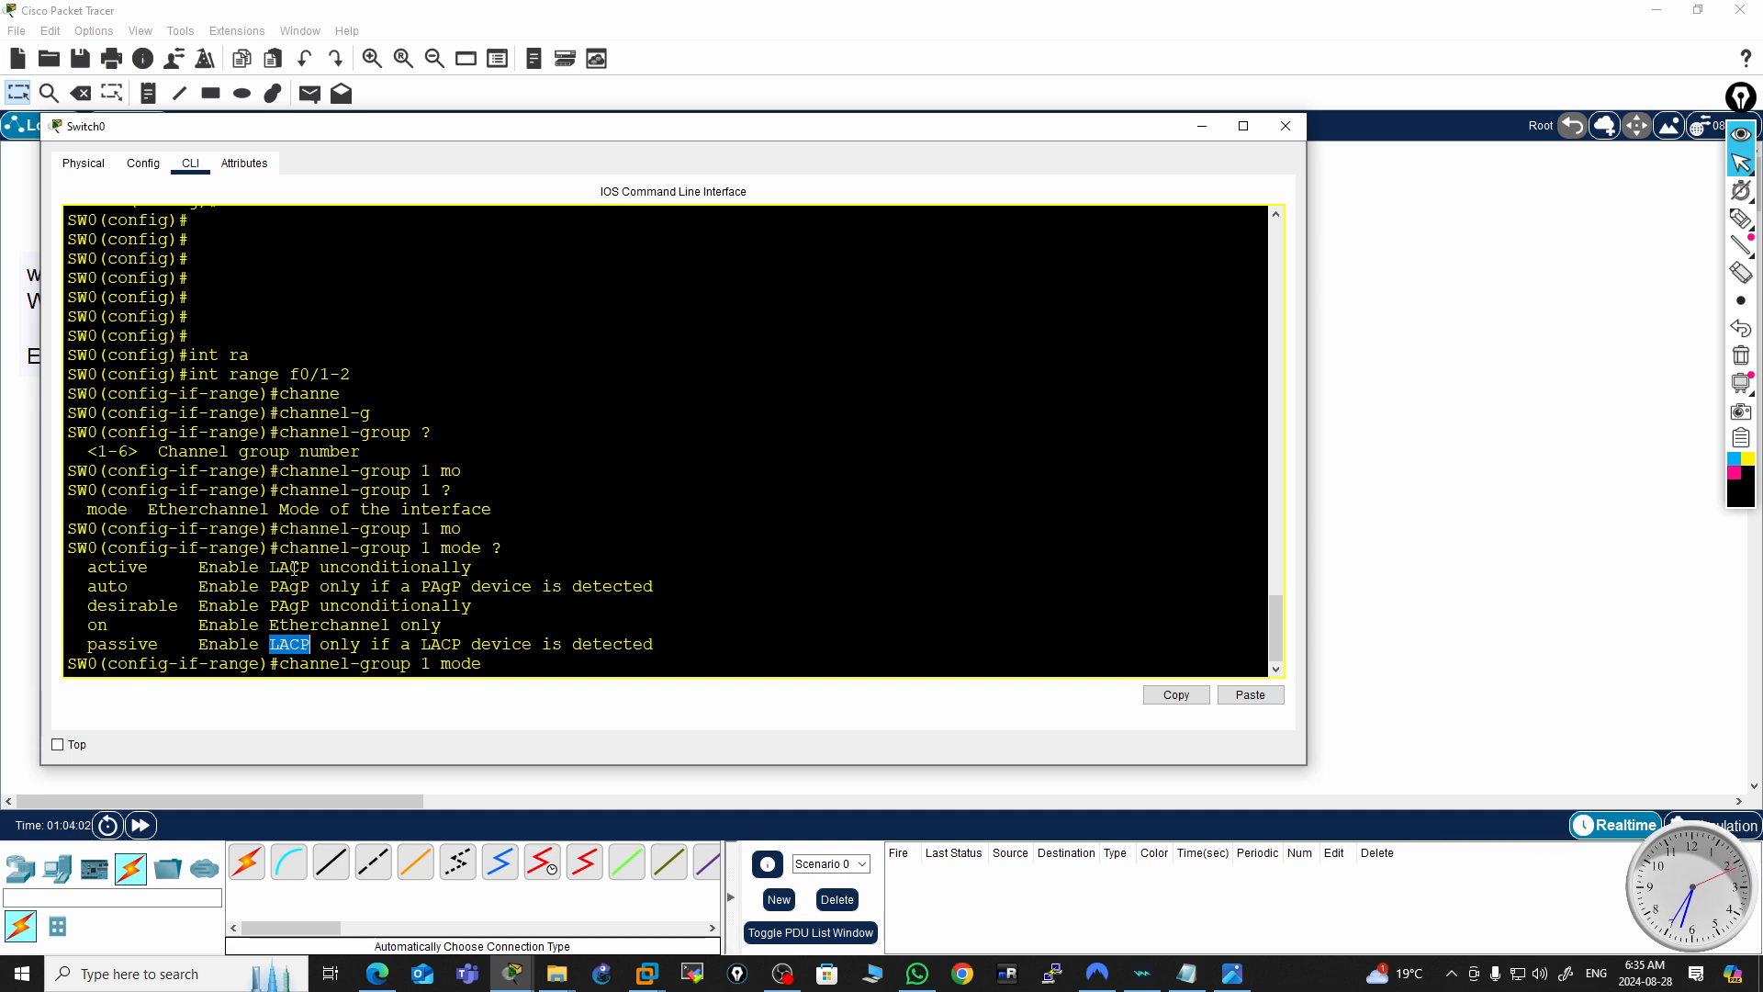
double_click(134, 566)
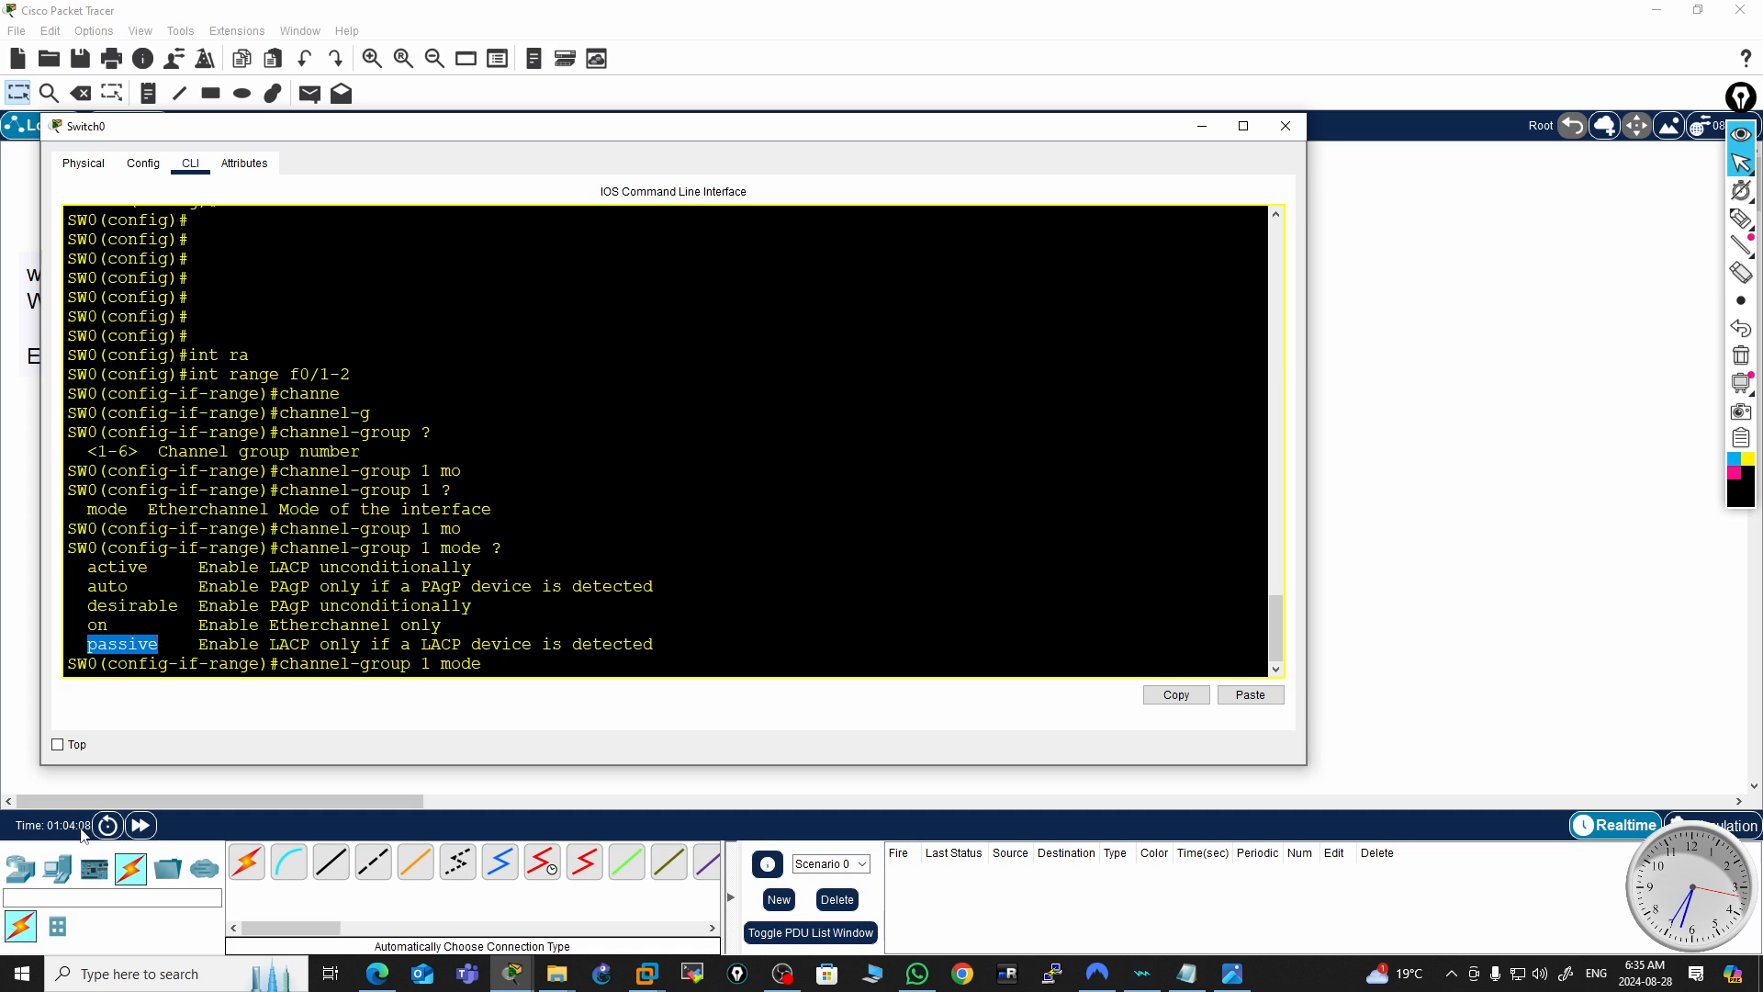
double_click(120, 567)
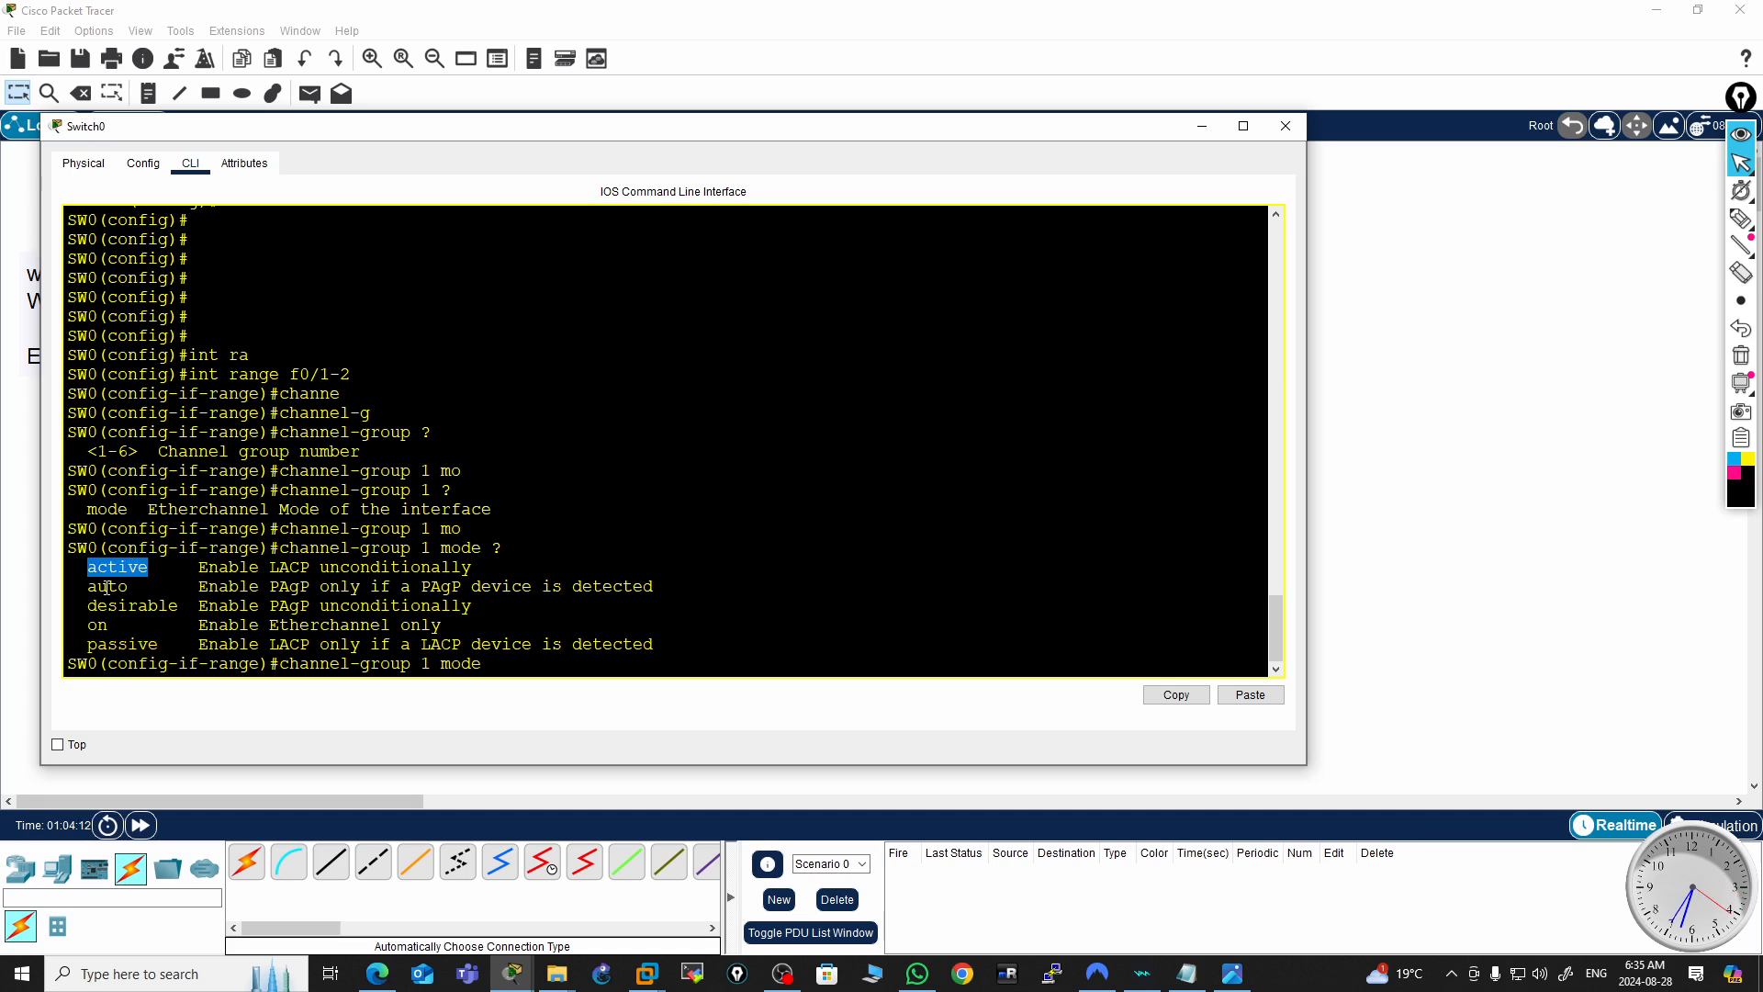
double_click(301, 566)
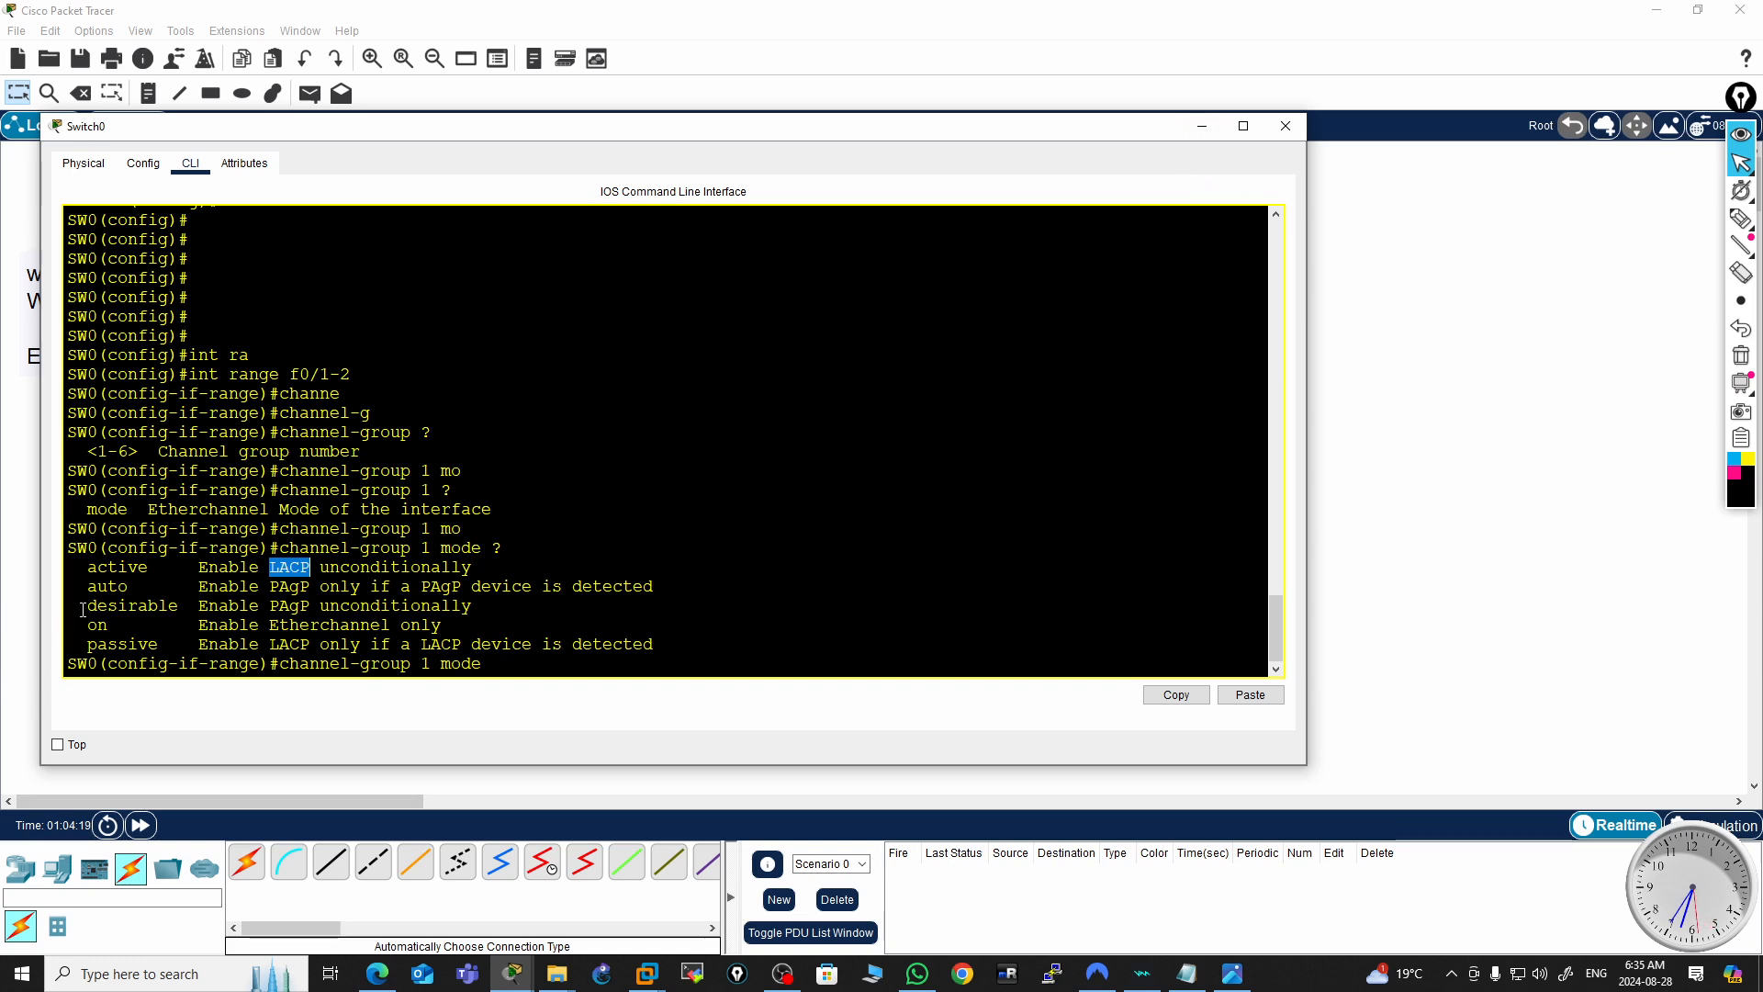
click(118, 568)
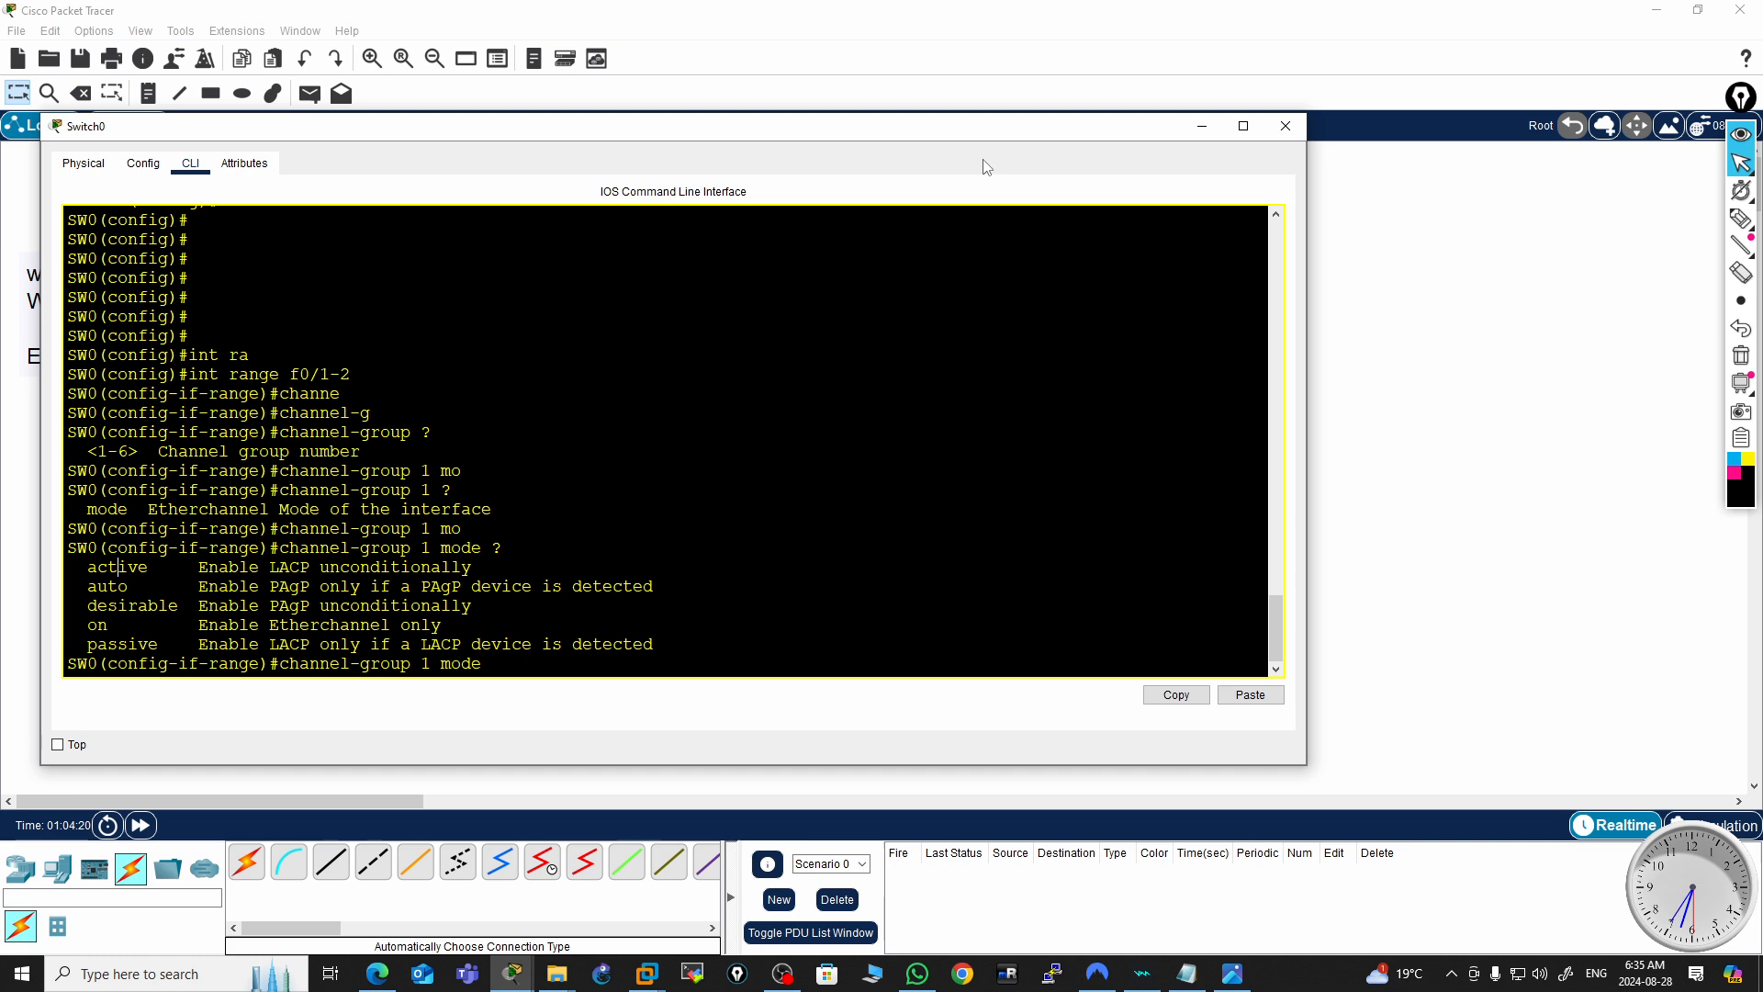
click(1201, 125)
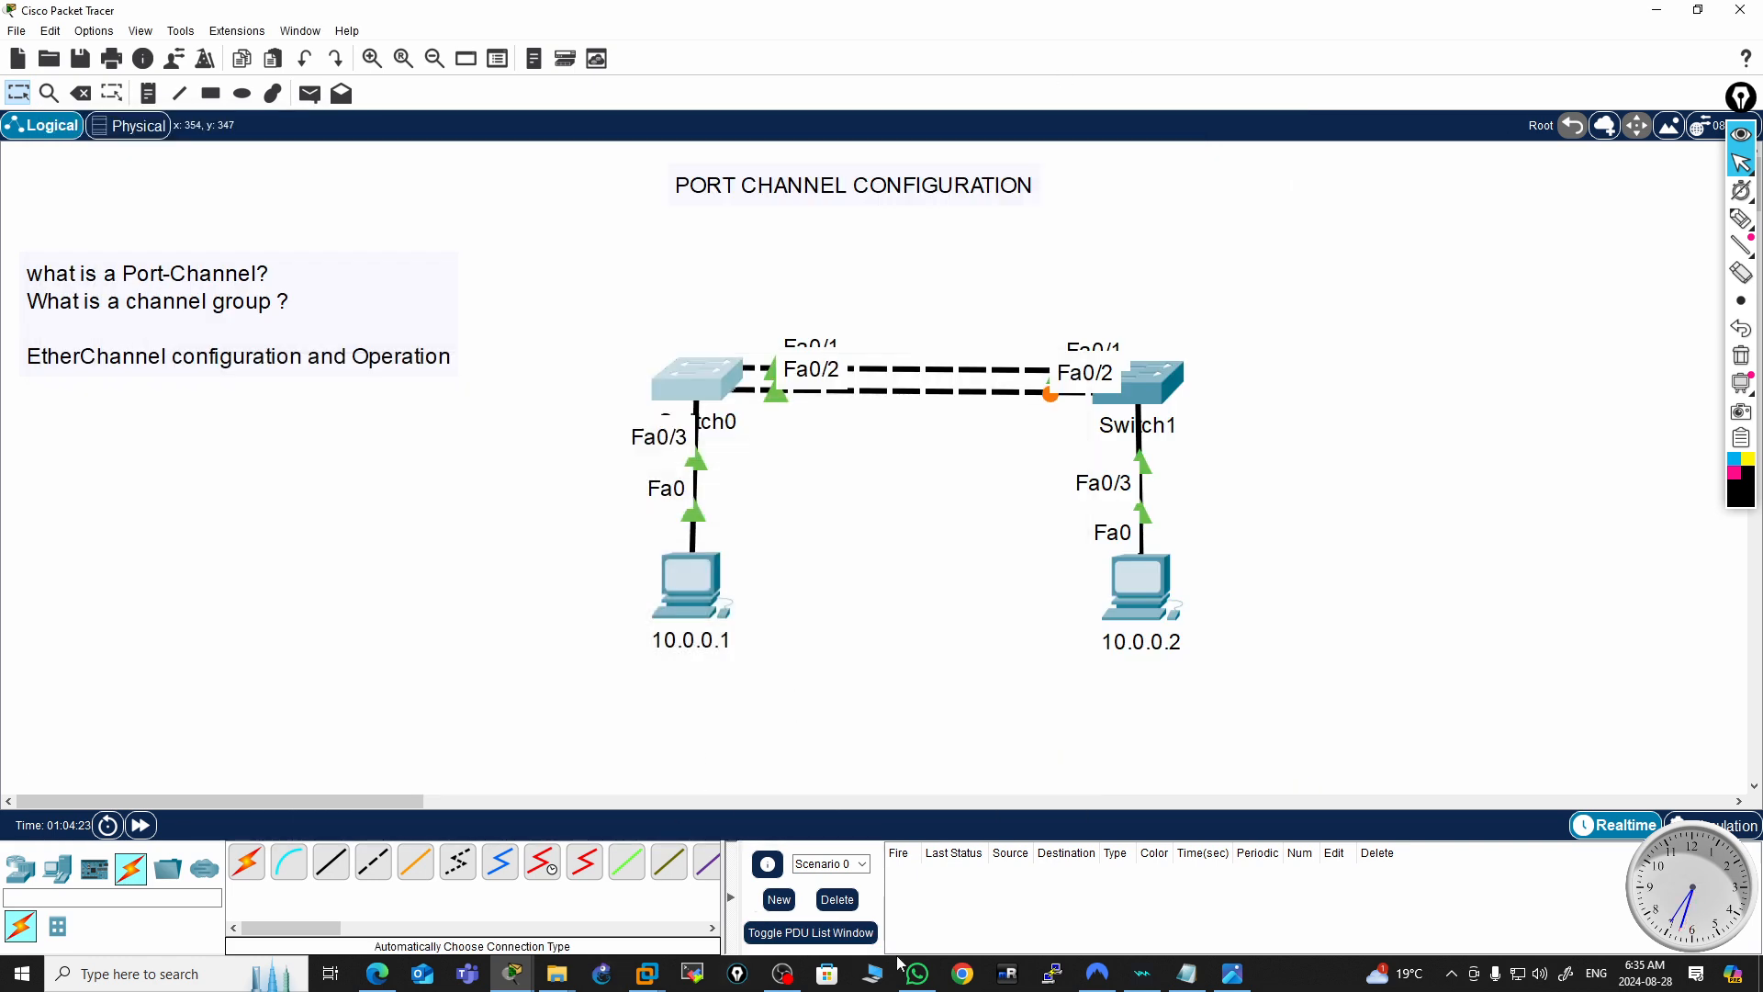
mouse_move(514, 975)
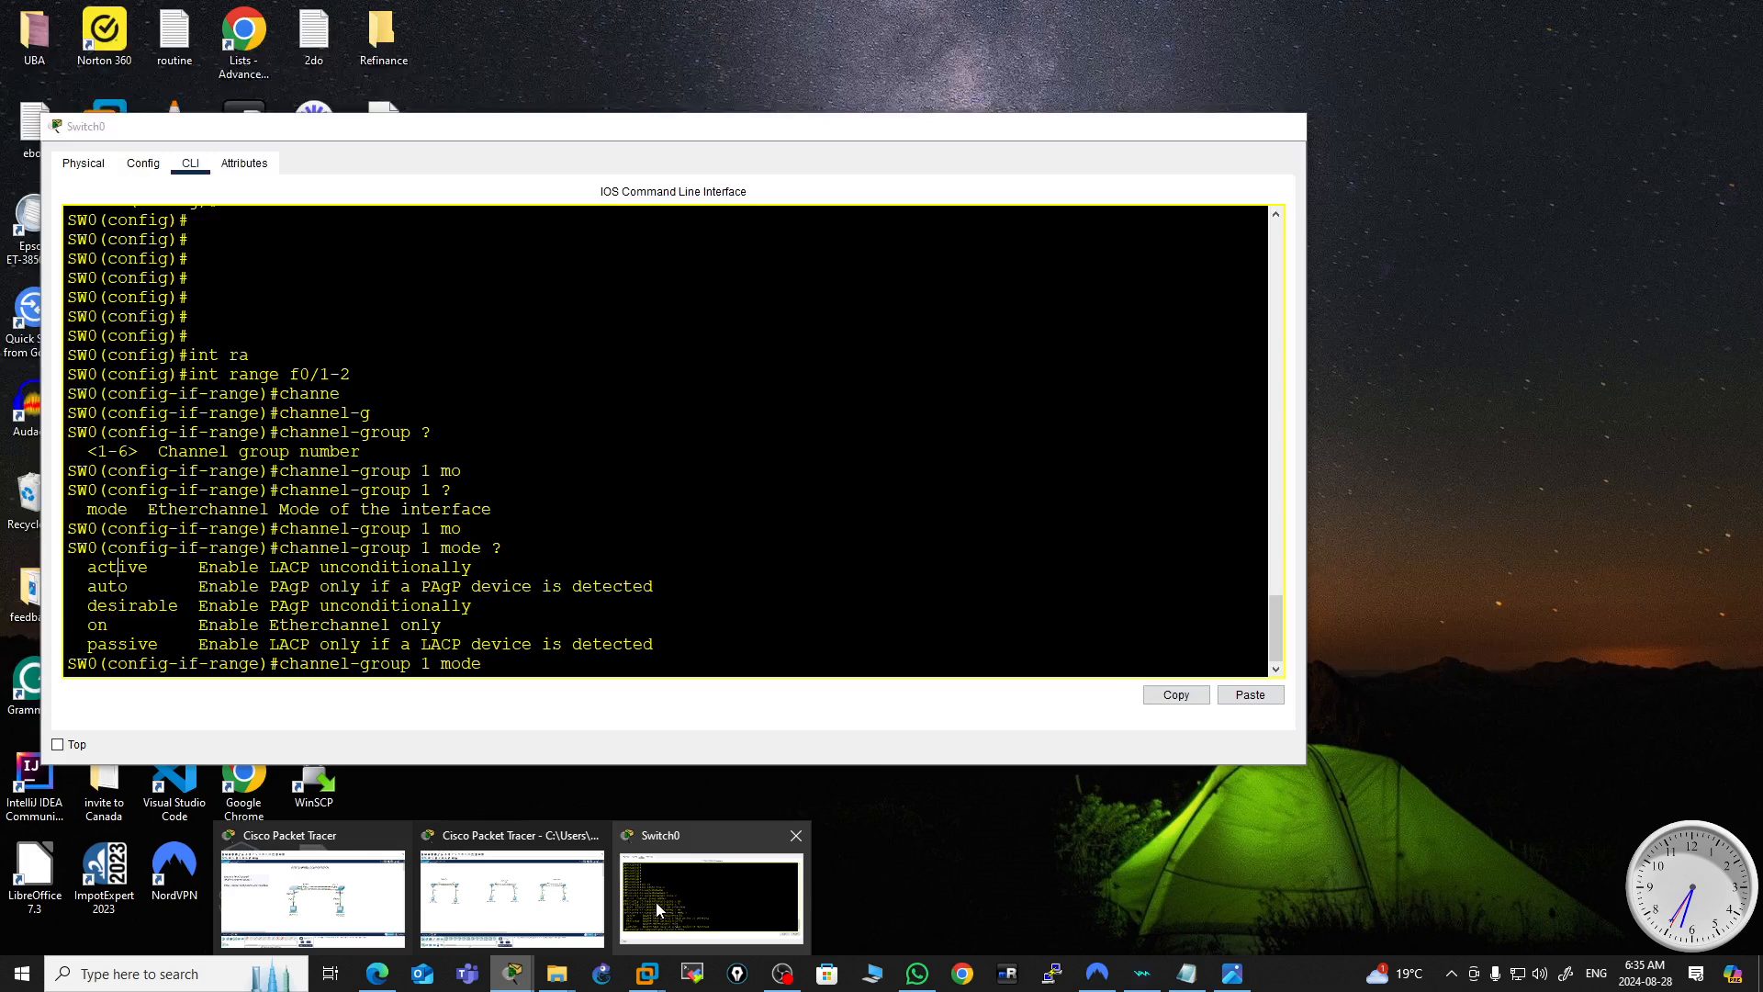
click(654, 902)
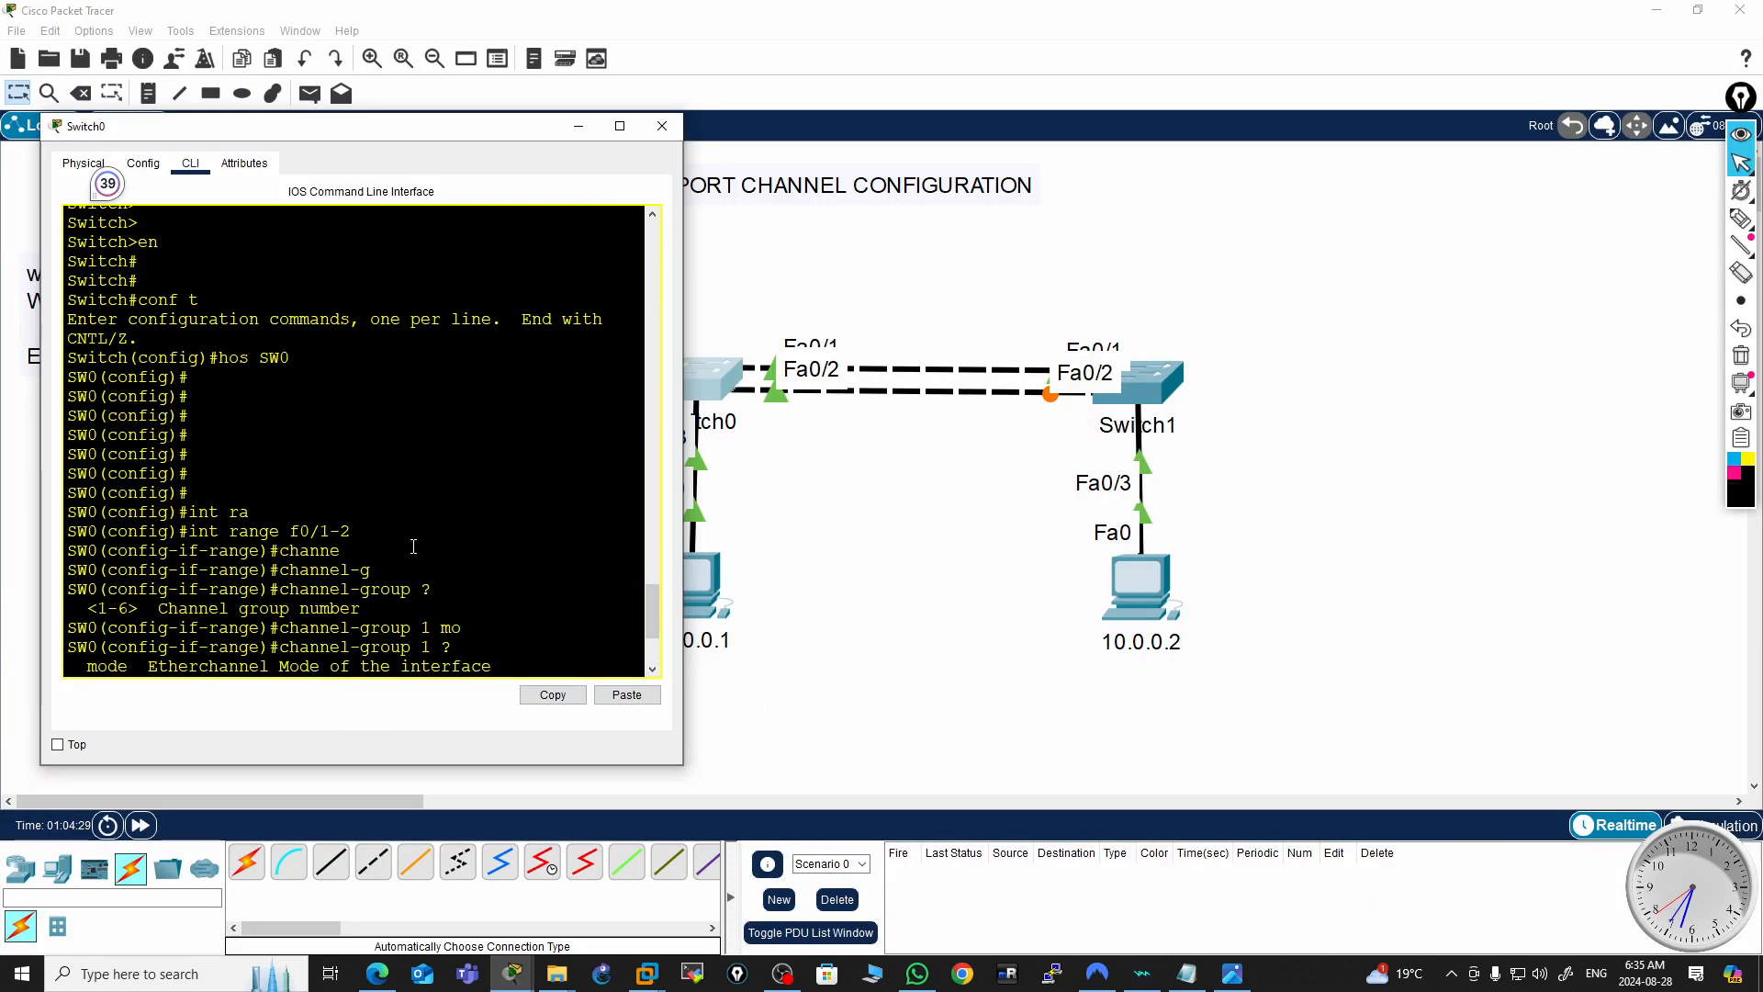
Complete the command as channel-group 1 mode active on f0/1-2, listing the modes before choosing active
text(mo)
key(Tab)
text(?)
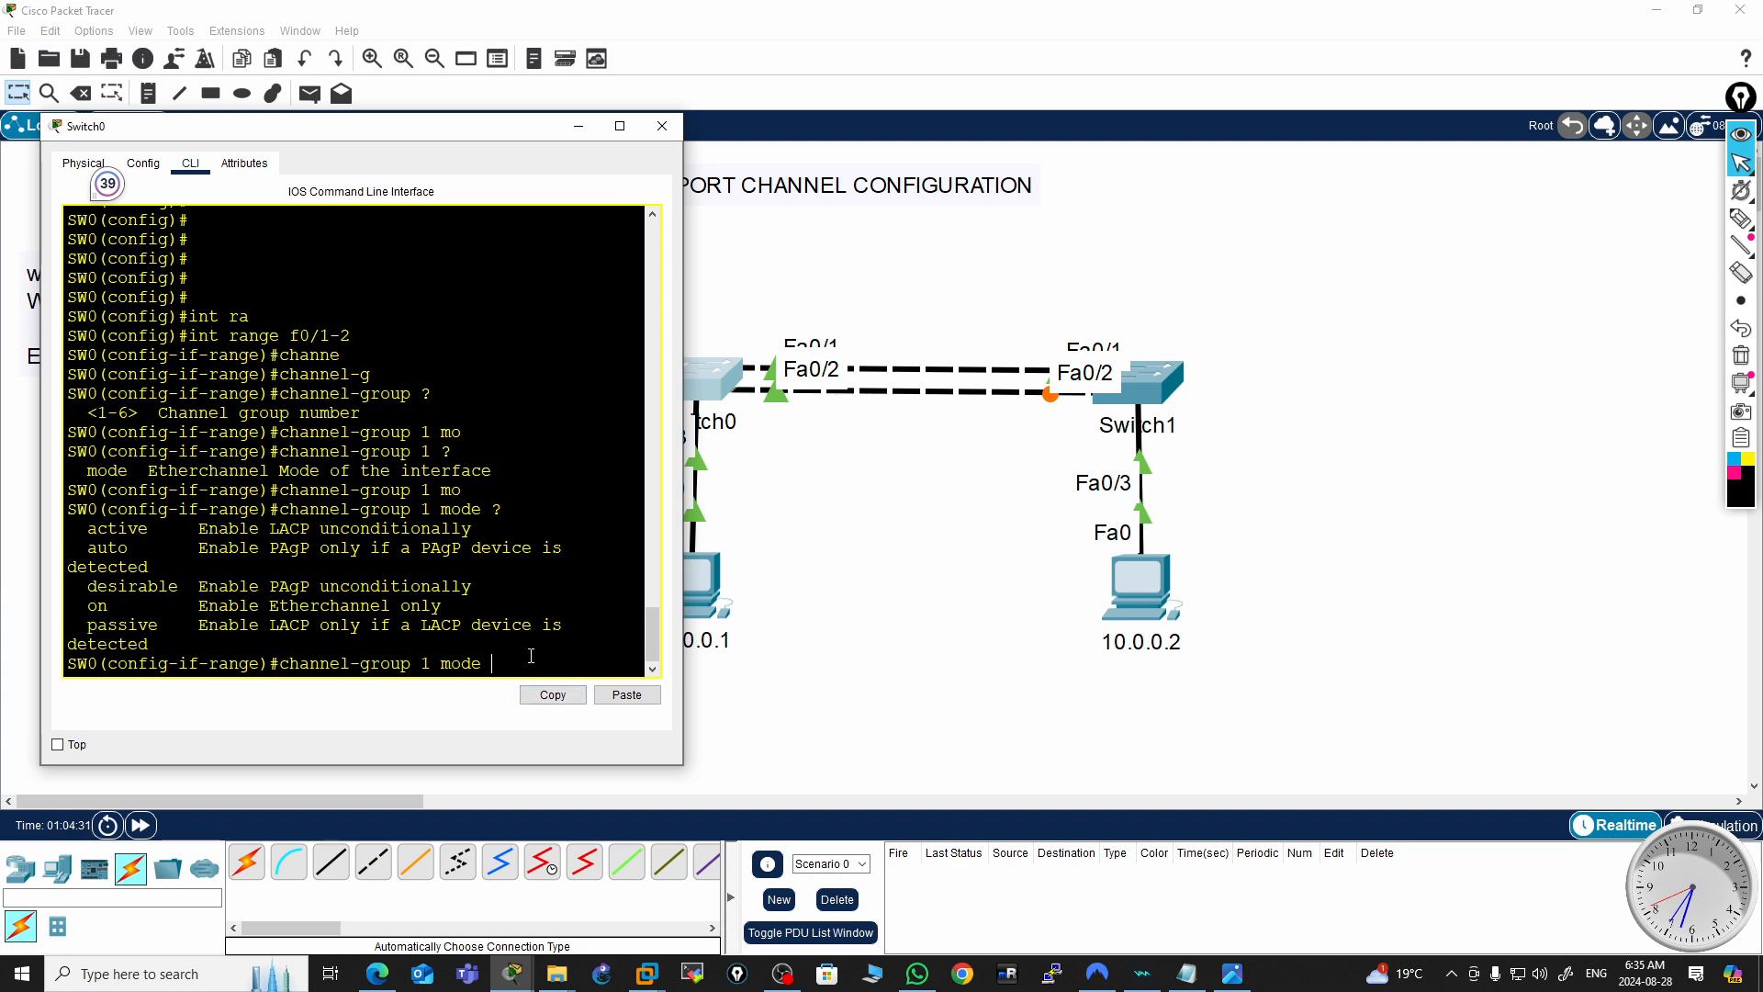
text(ac)
key(Tab)
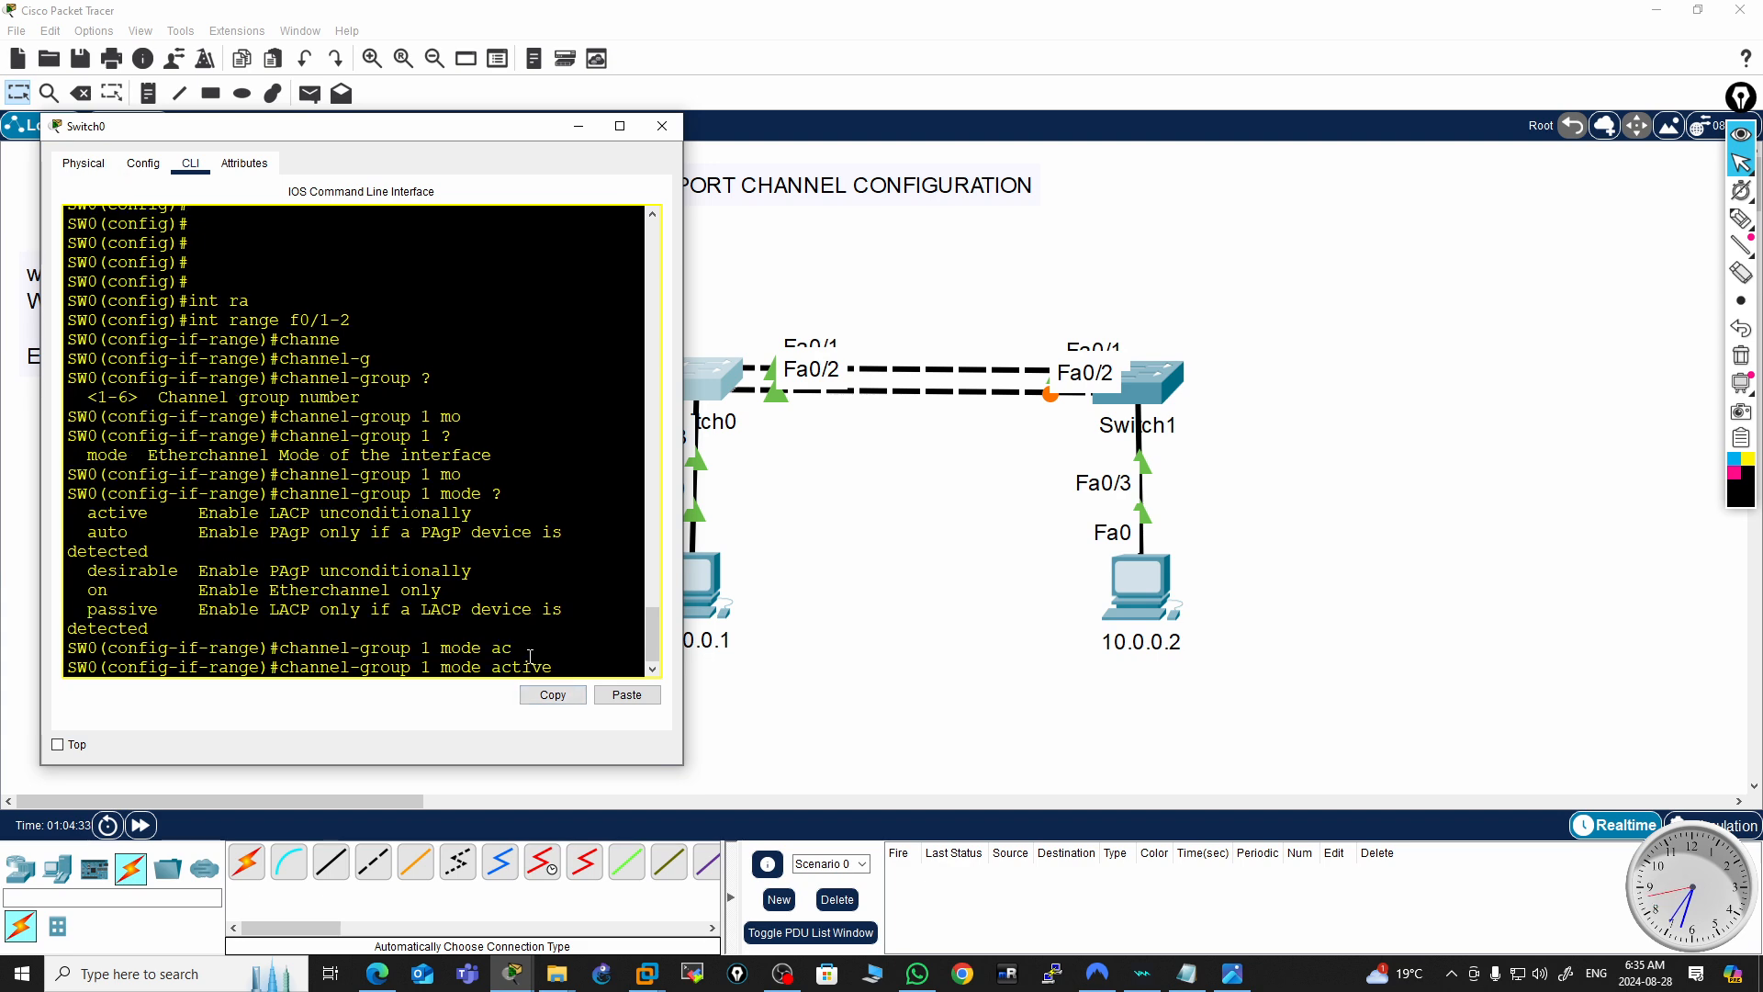
key(Return)
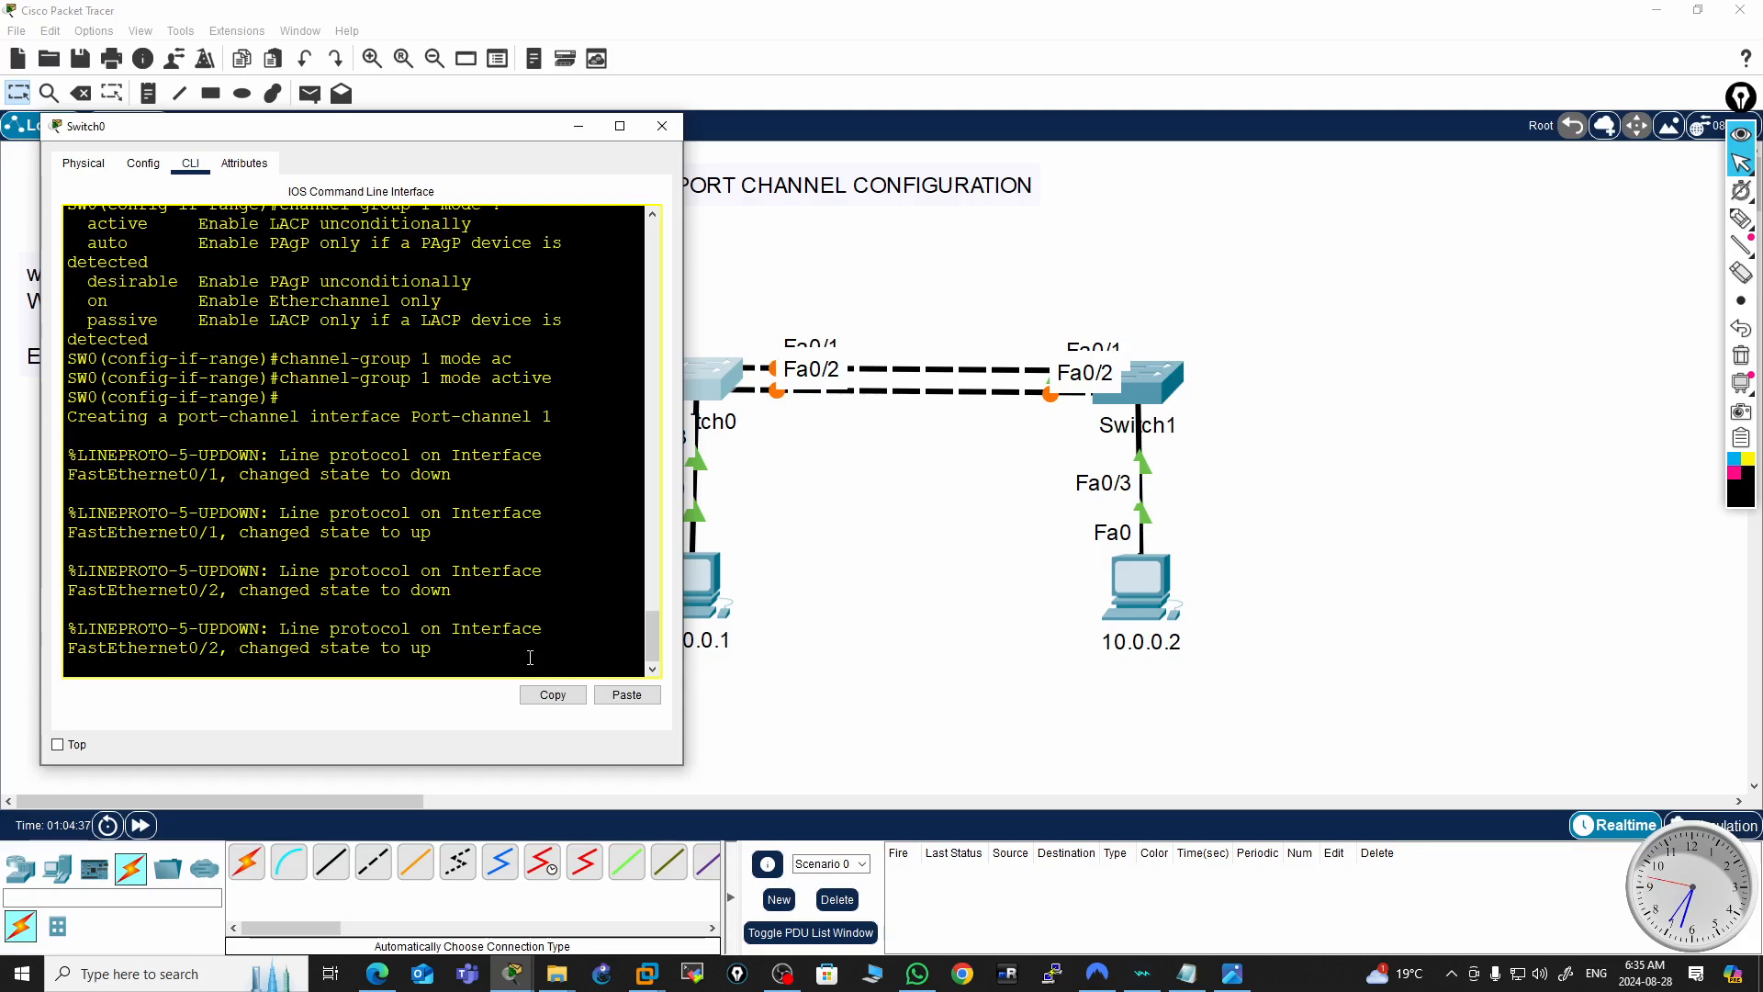
Review the port-channel creation and line protocol messages in the CLI output
drag(683, 513, 968, 500)
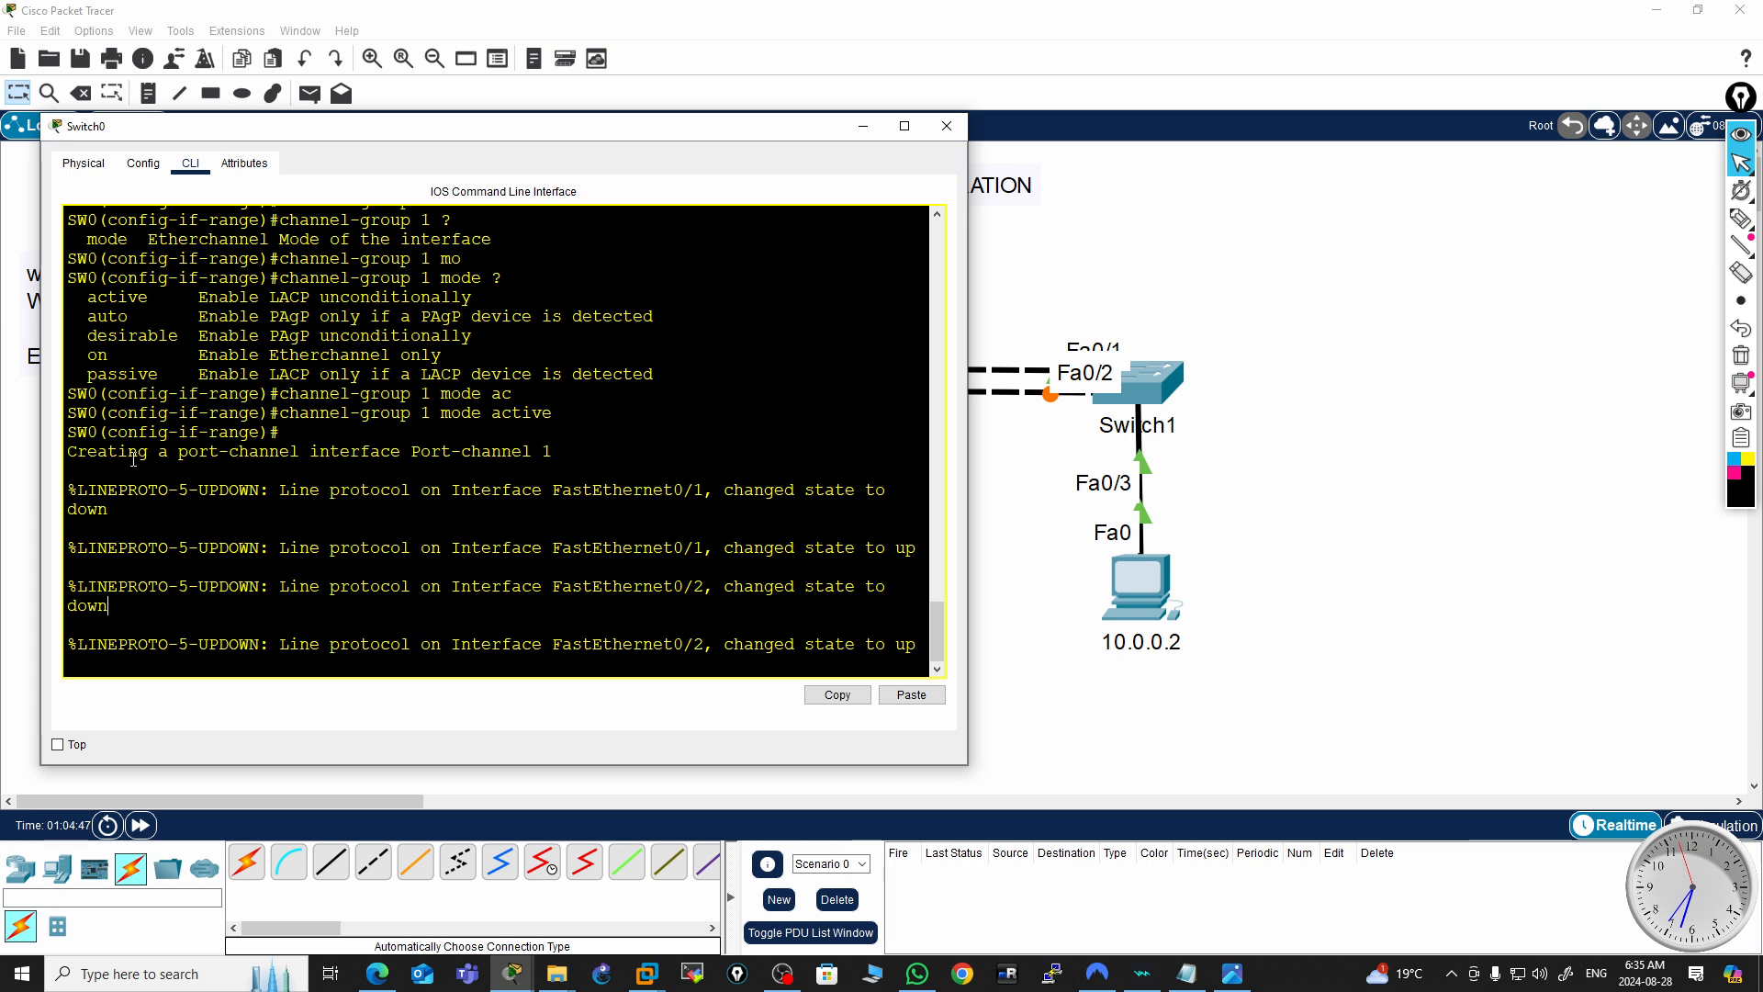
double_click(240, 450)
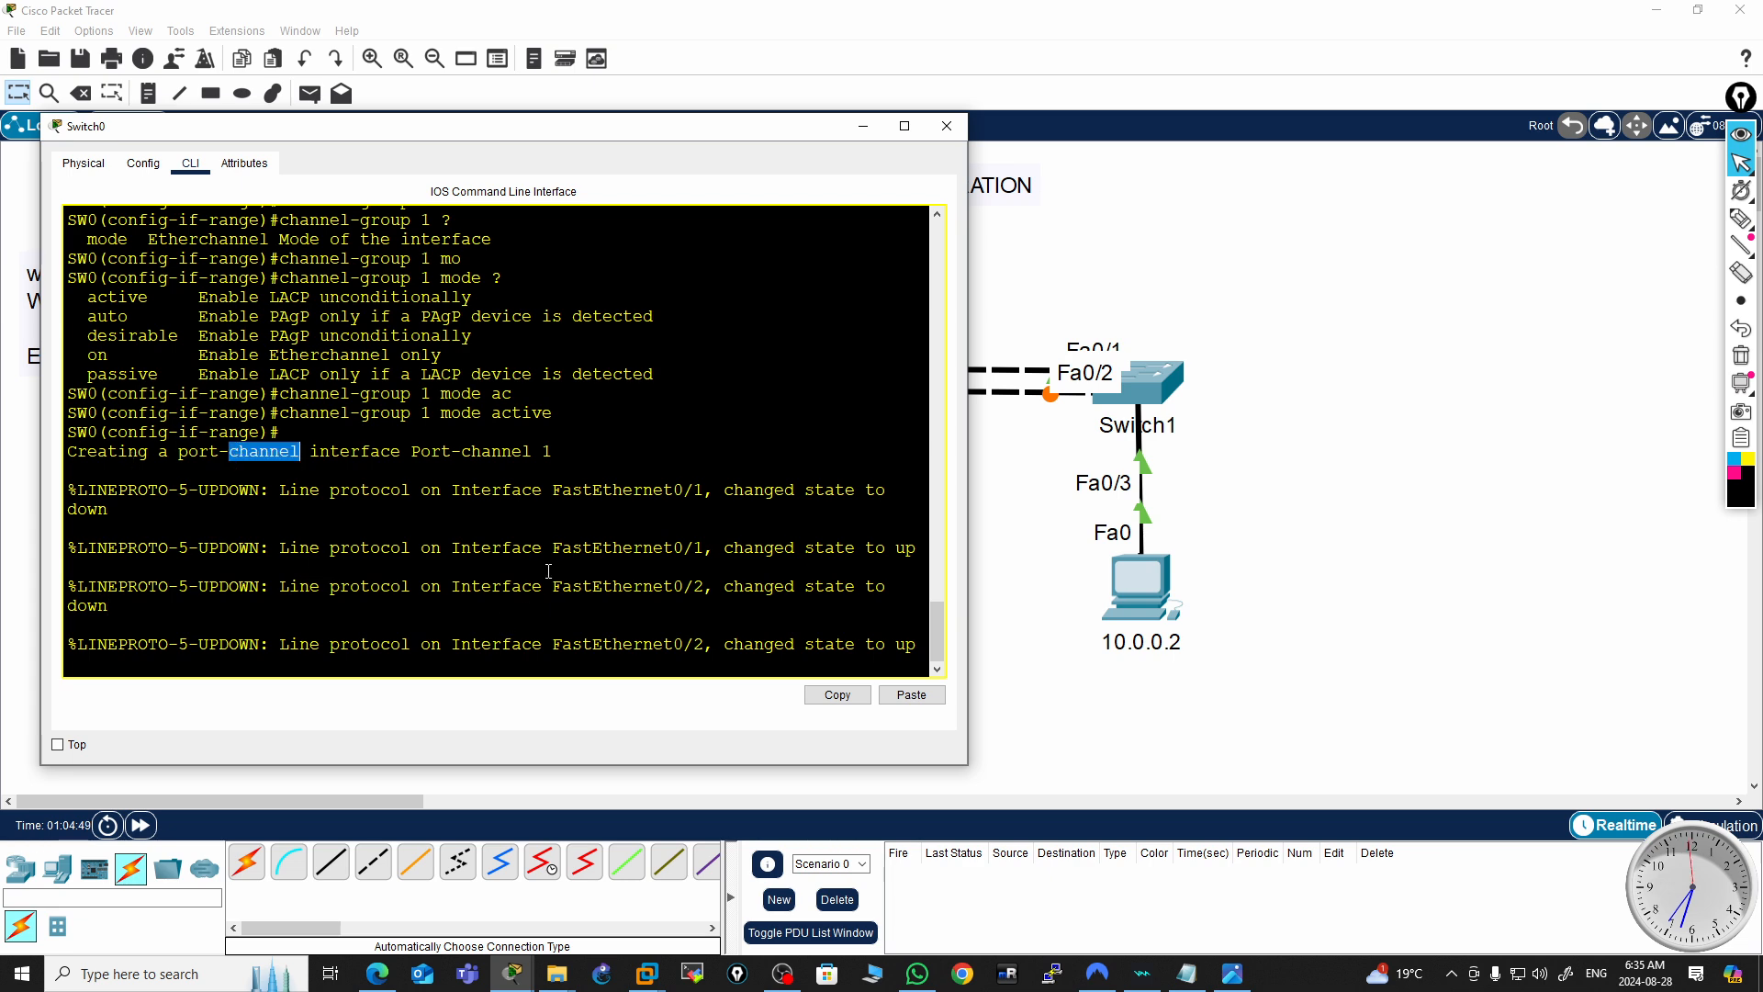
click(514, 576)
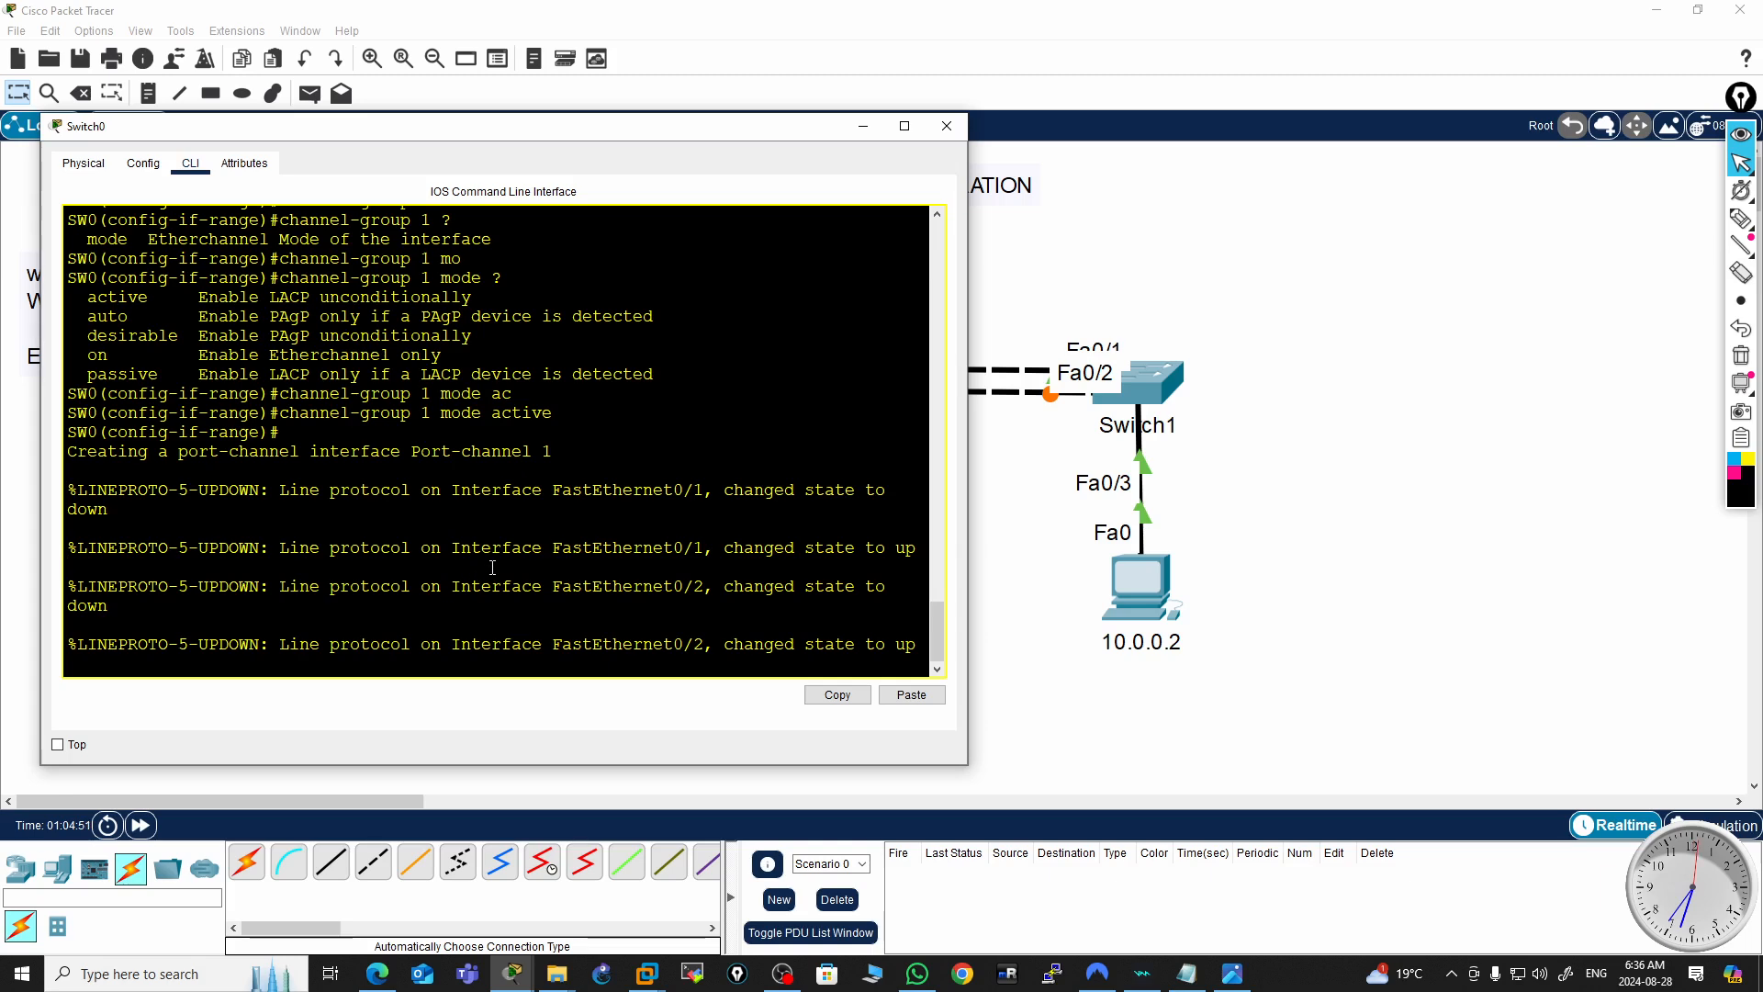
click(505, 599)
key(Return)
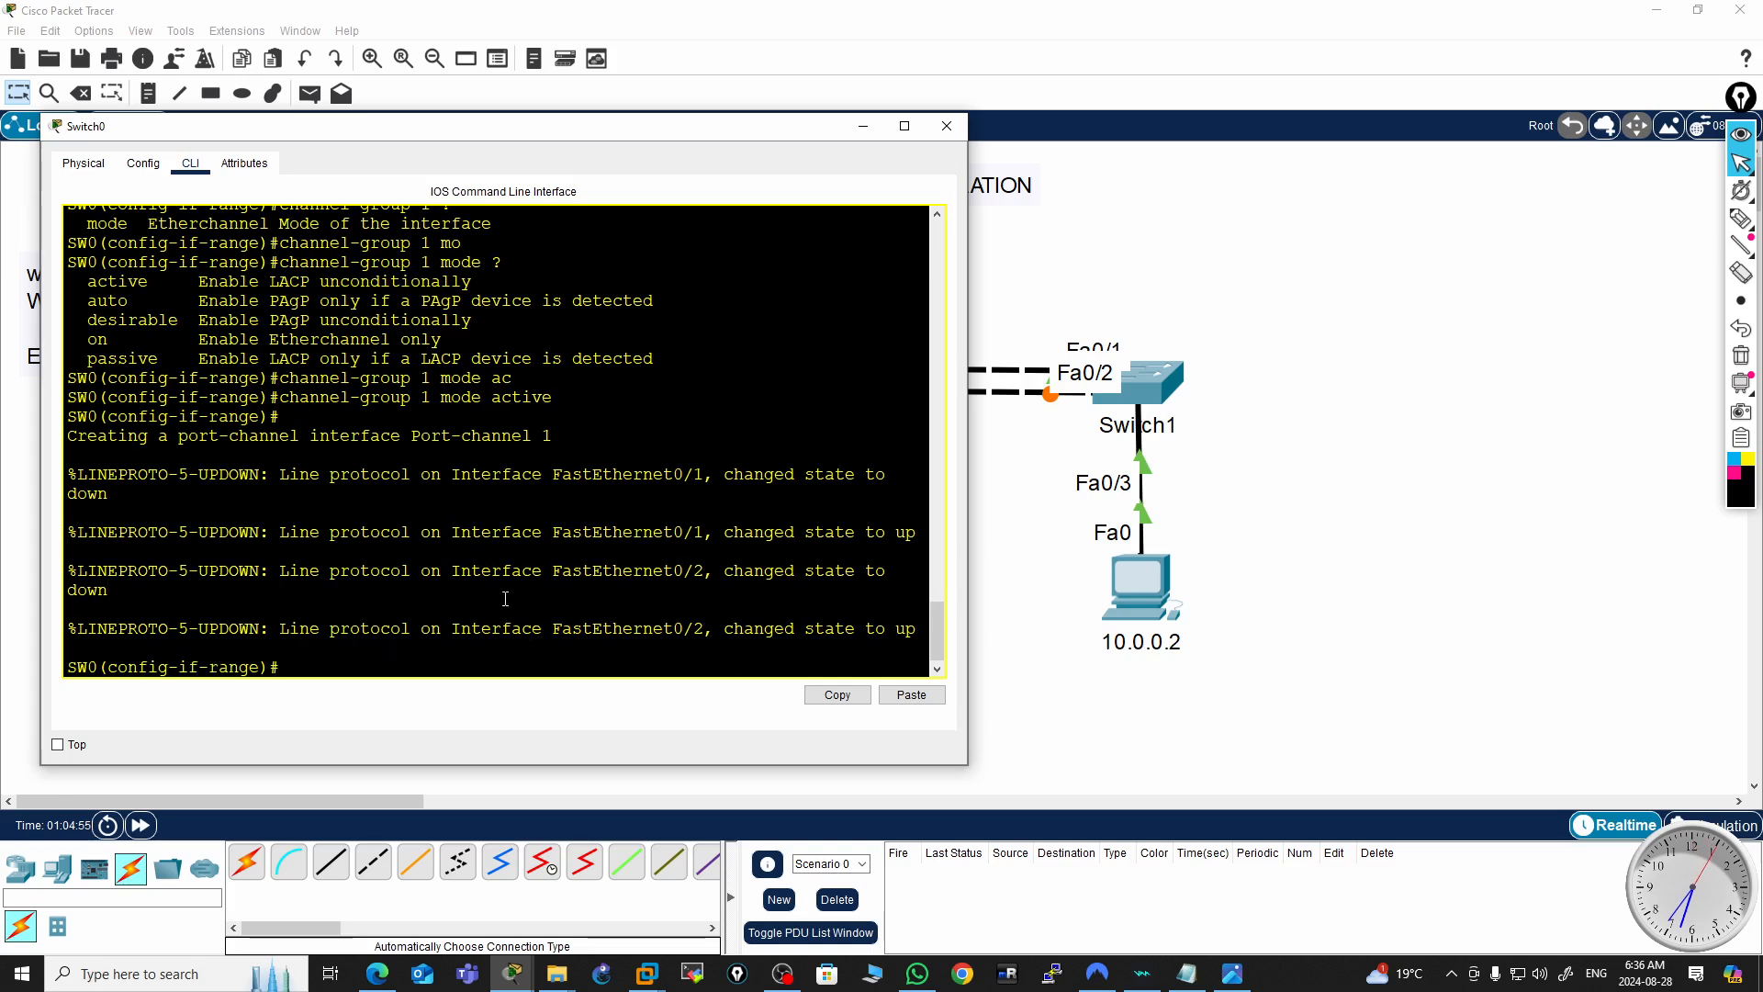
double_click(549, 437)
click(388, 663)
key(Return)
key(Return)
key(Return)
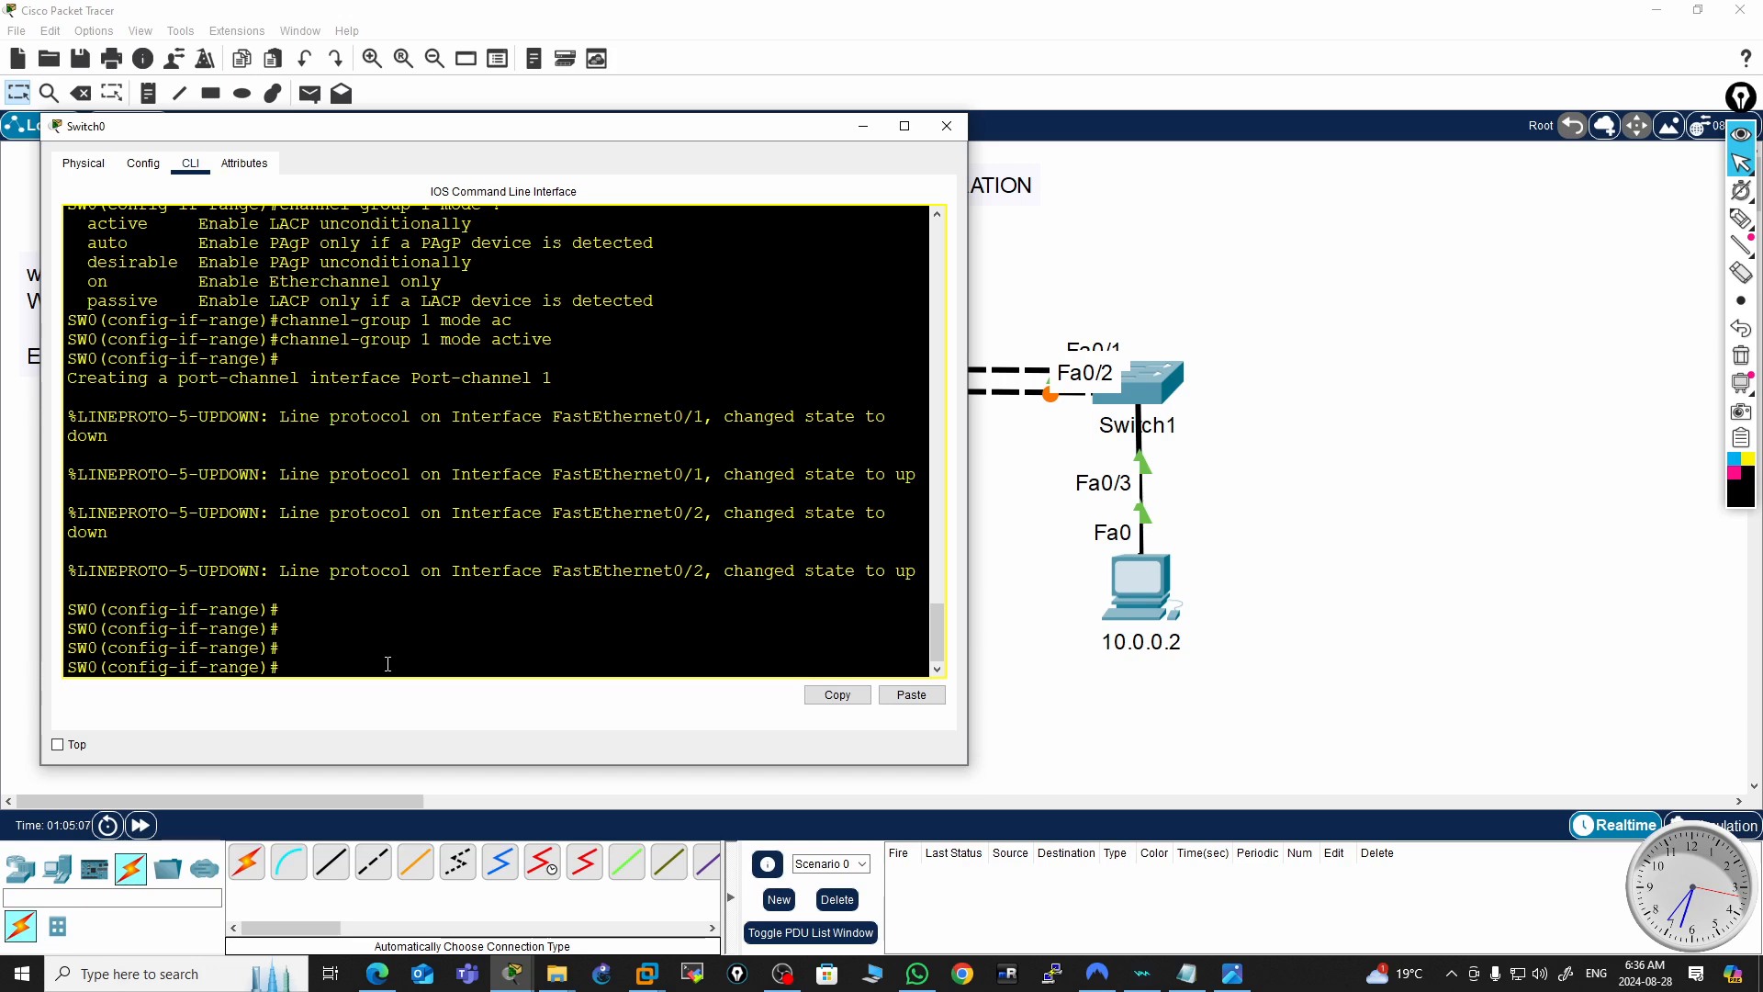
Issue no shutdown on the interface range and exit back to global configuration mode
text(no shut)
key(Return)
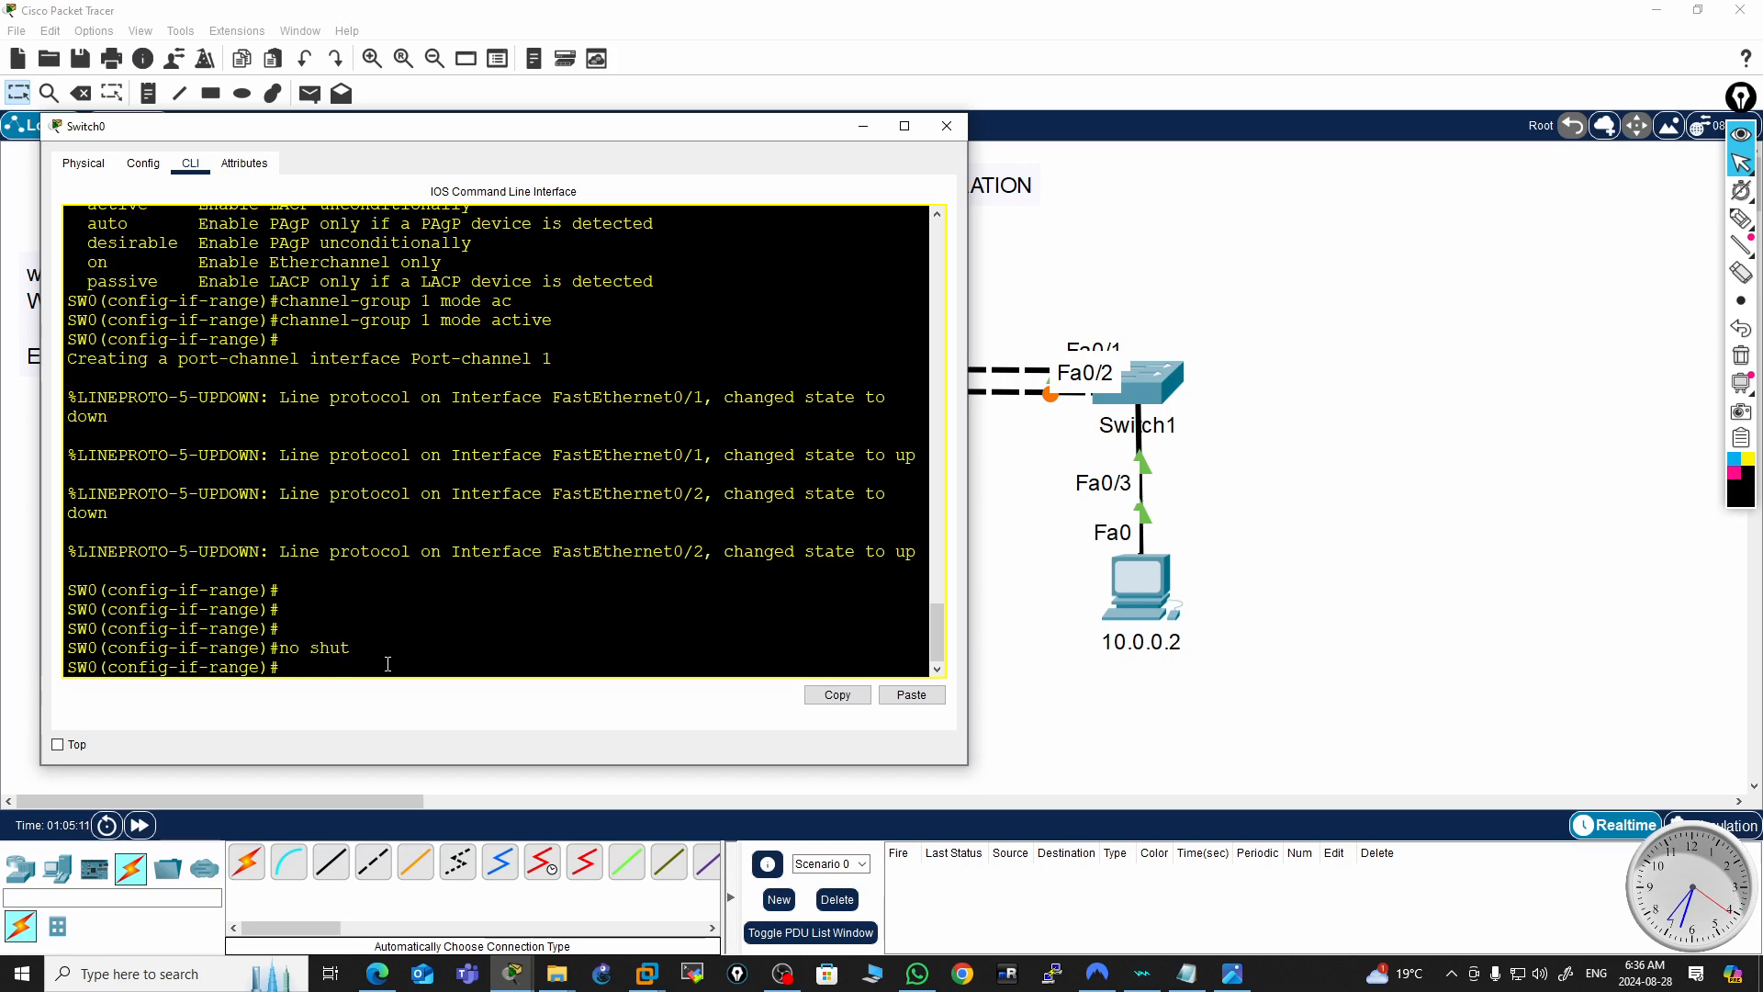
key(Return)
key(Return)
text(exi)
key(Return)
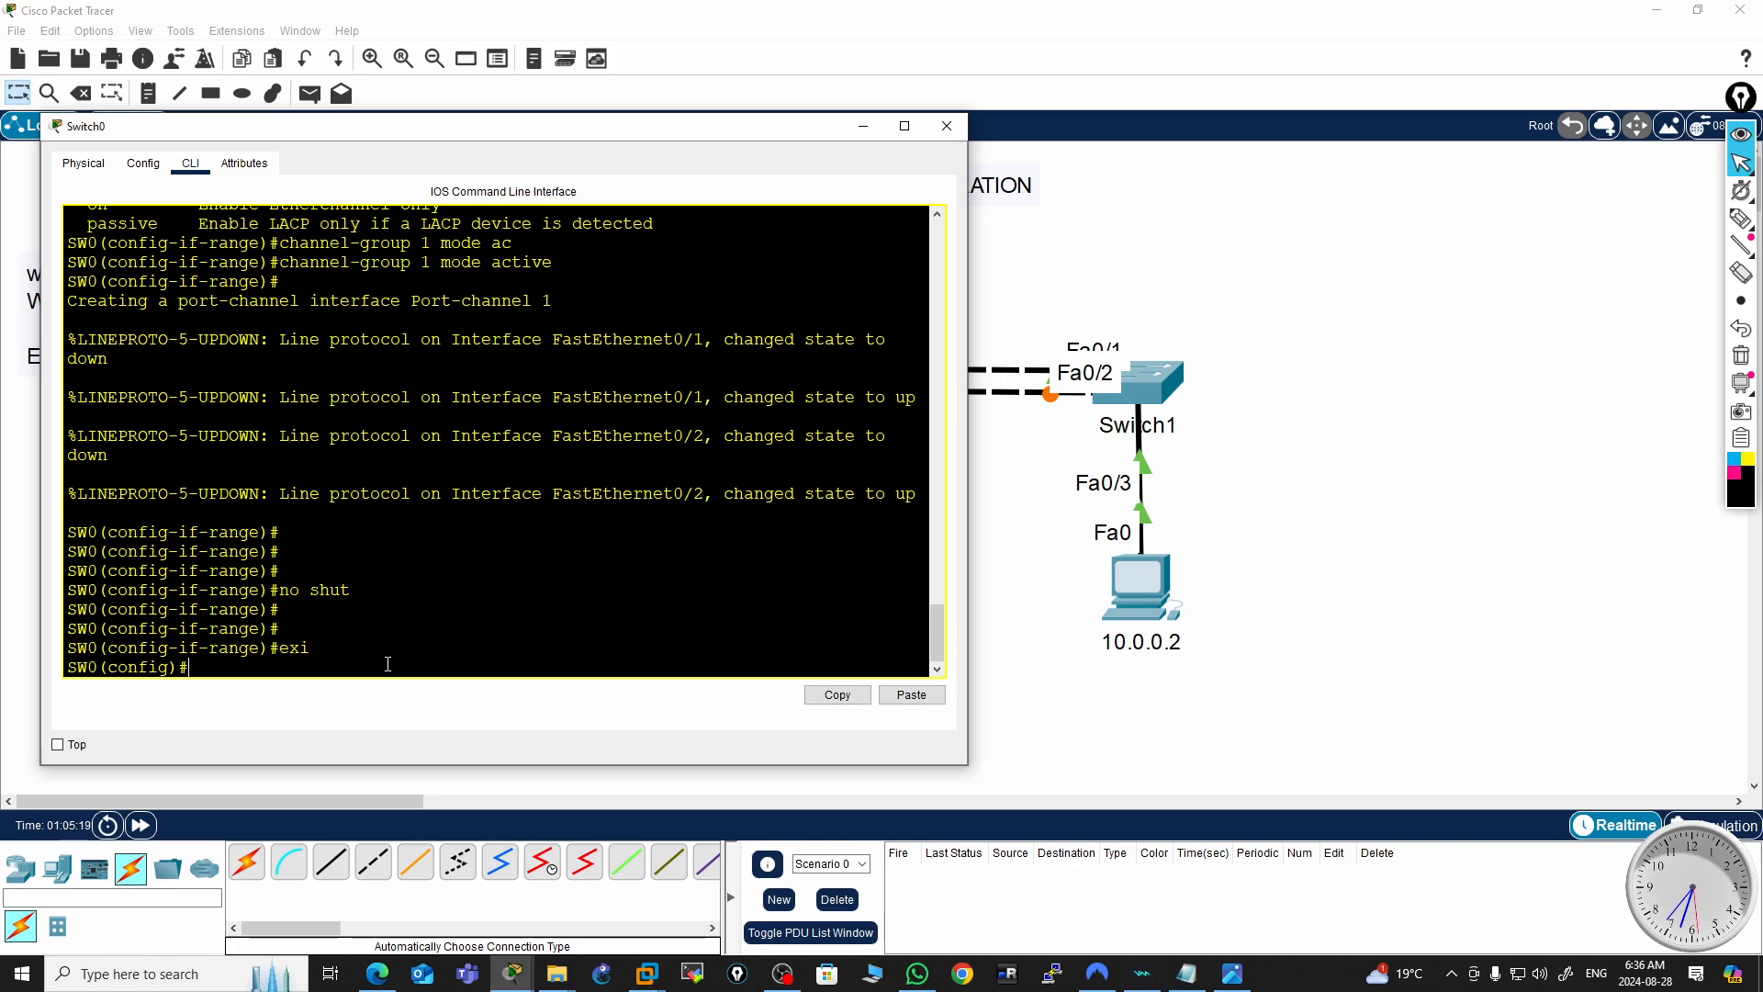
key(Return)
key(Return)
key(Return)
key(Return)
key(Return)
key(Return)
key(Return)
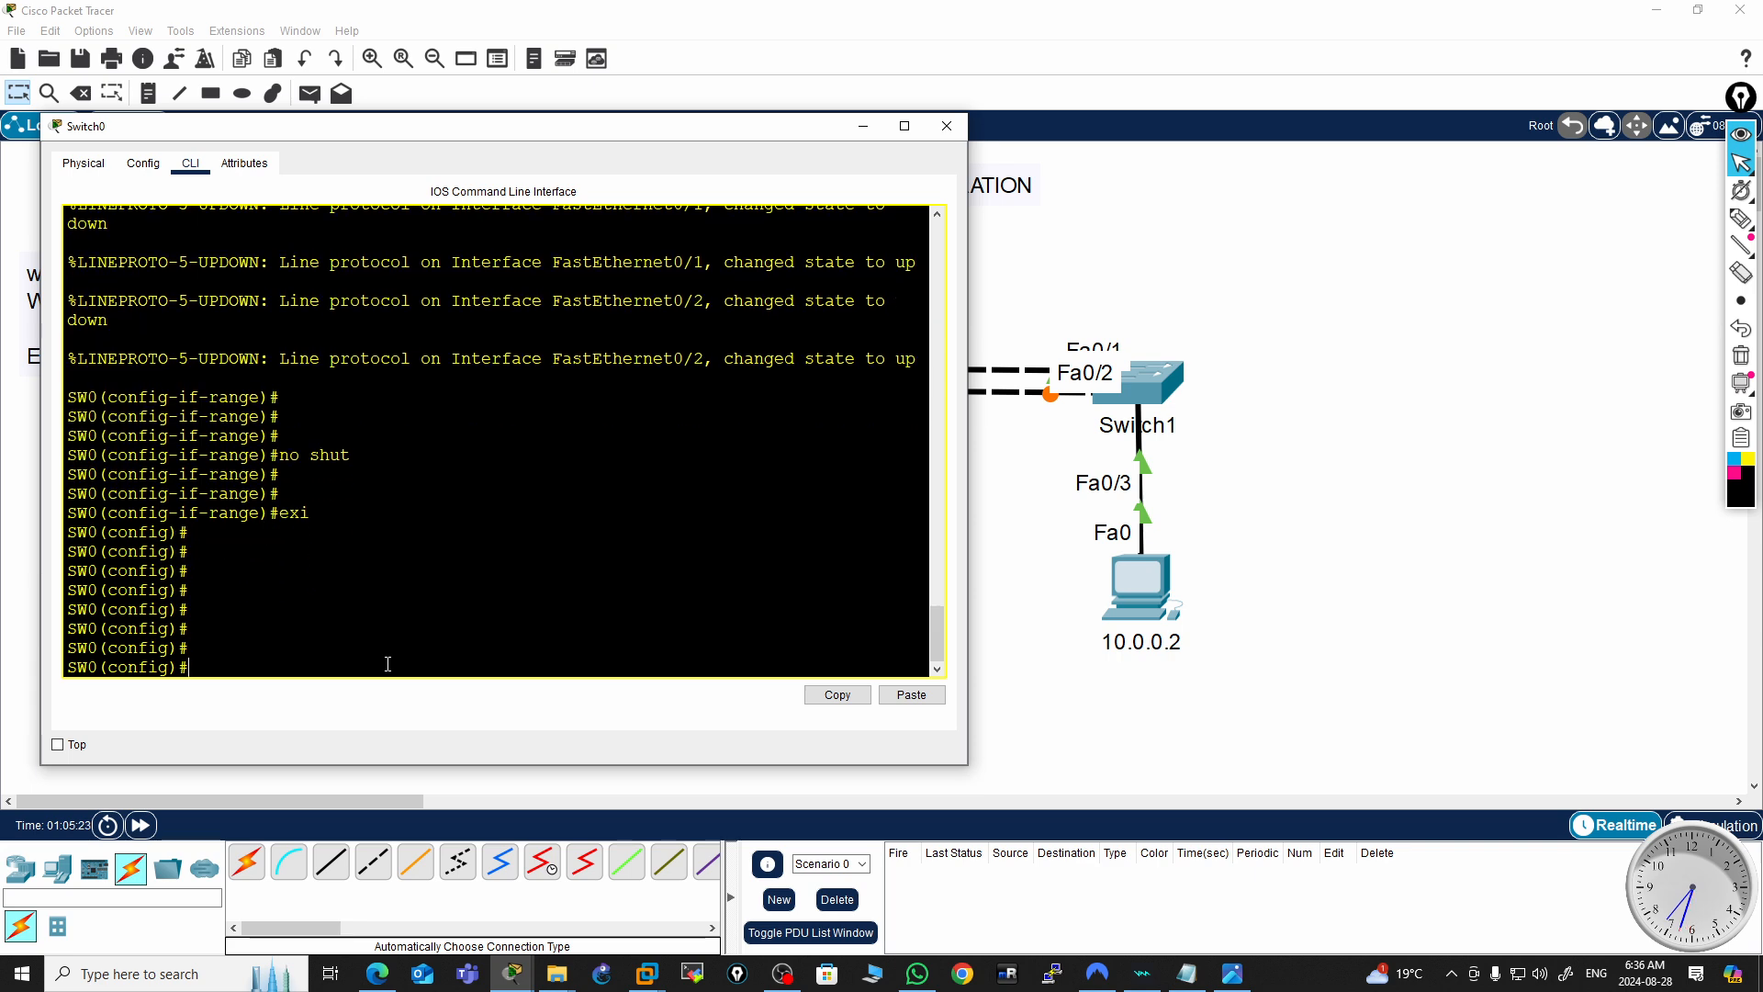
Enter interface port-channel 1 configuration and list its available subcommands
text(int )
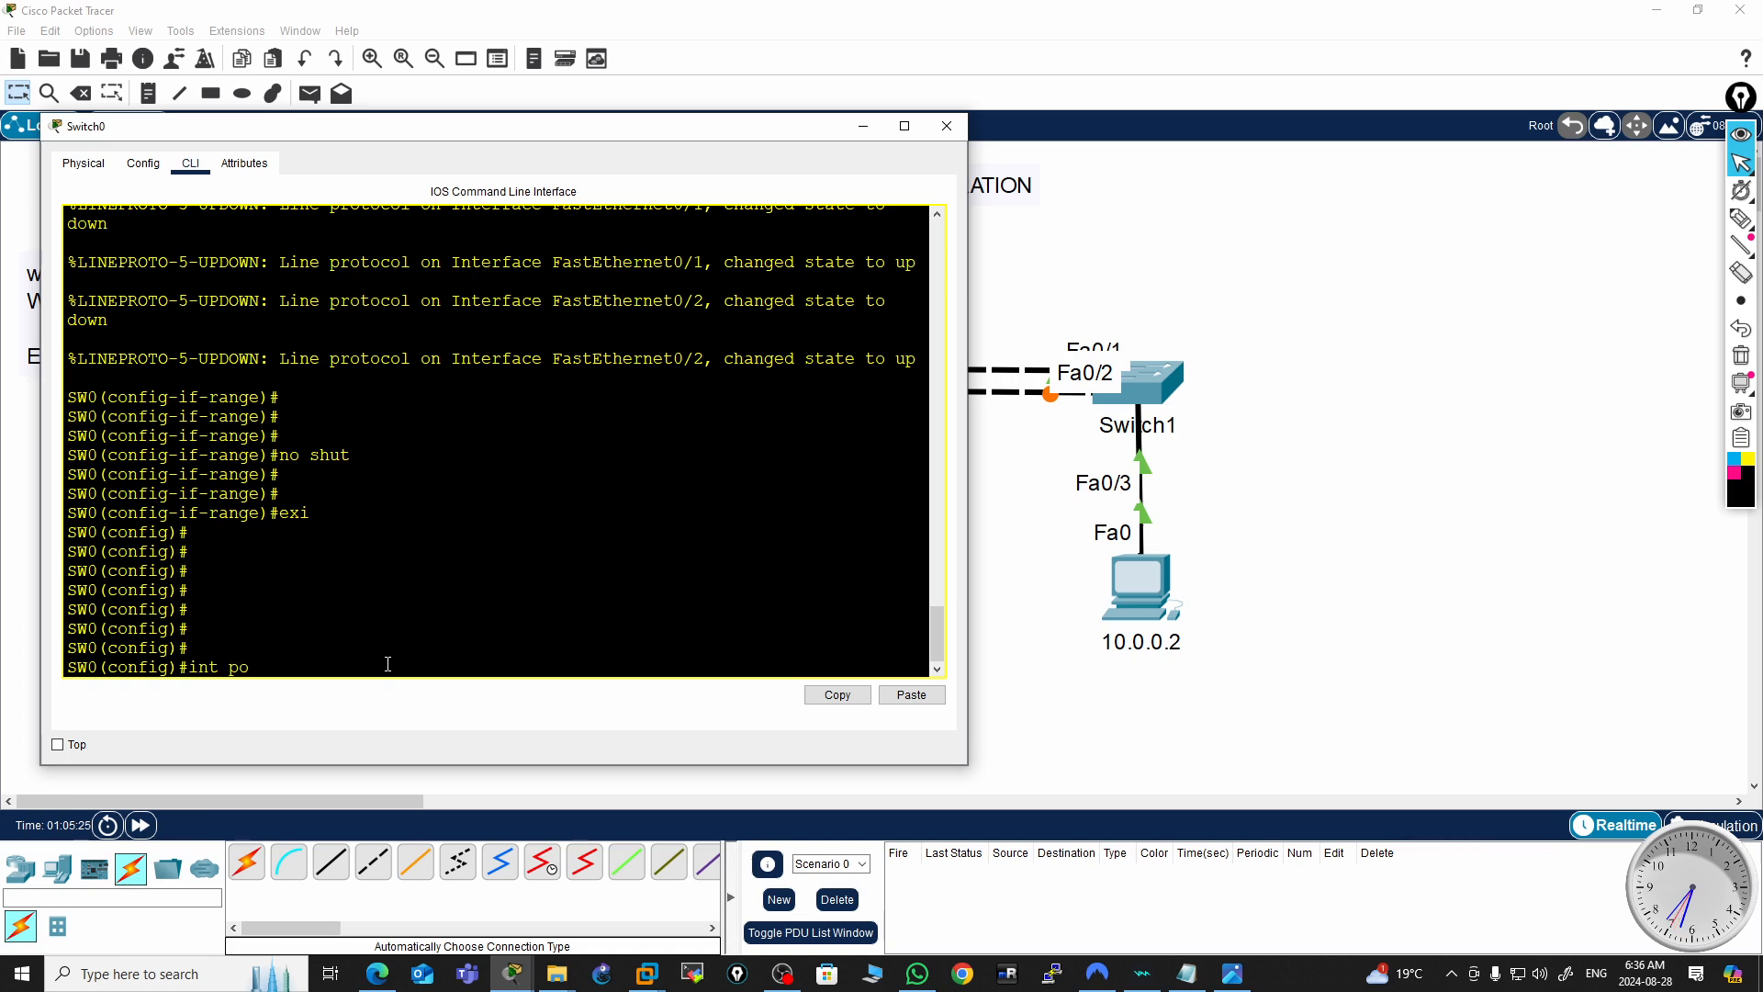
text(po)
key(Tab)
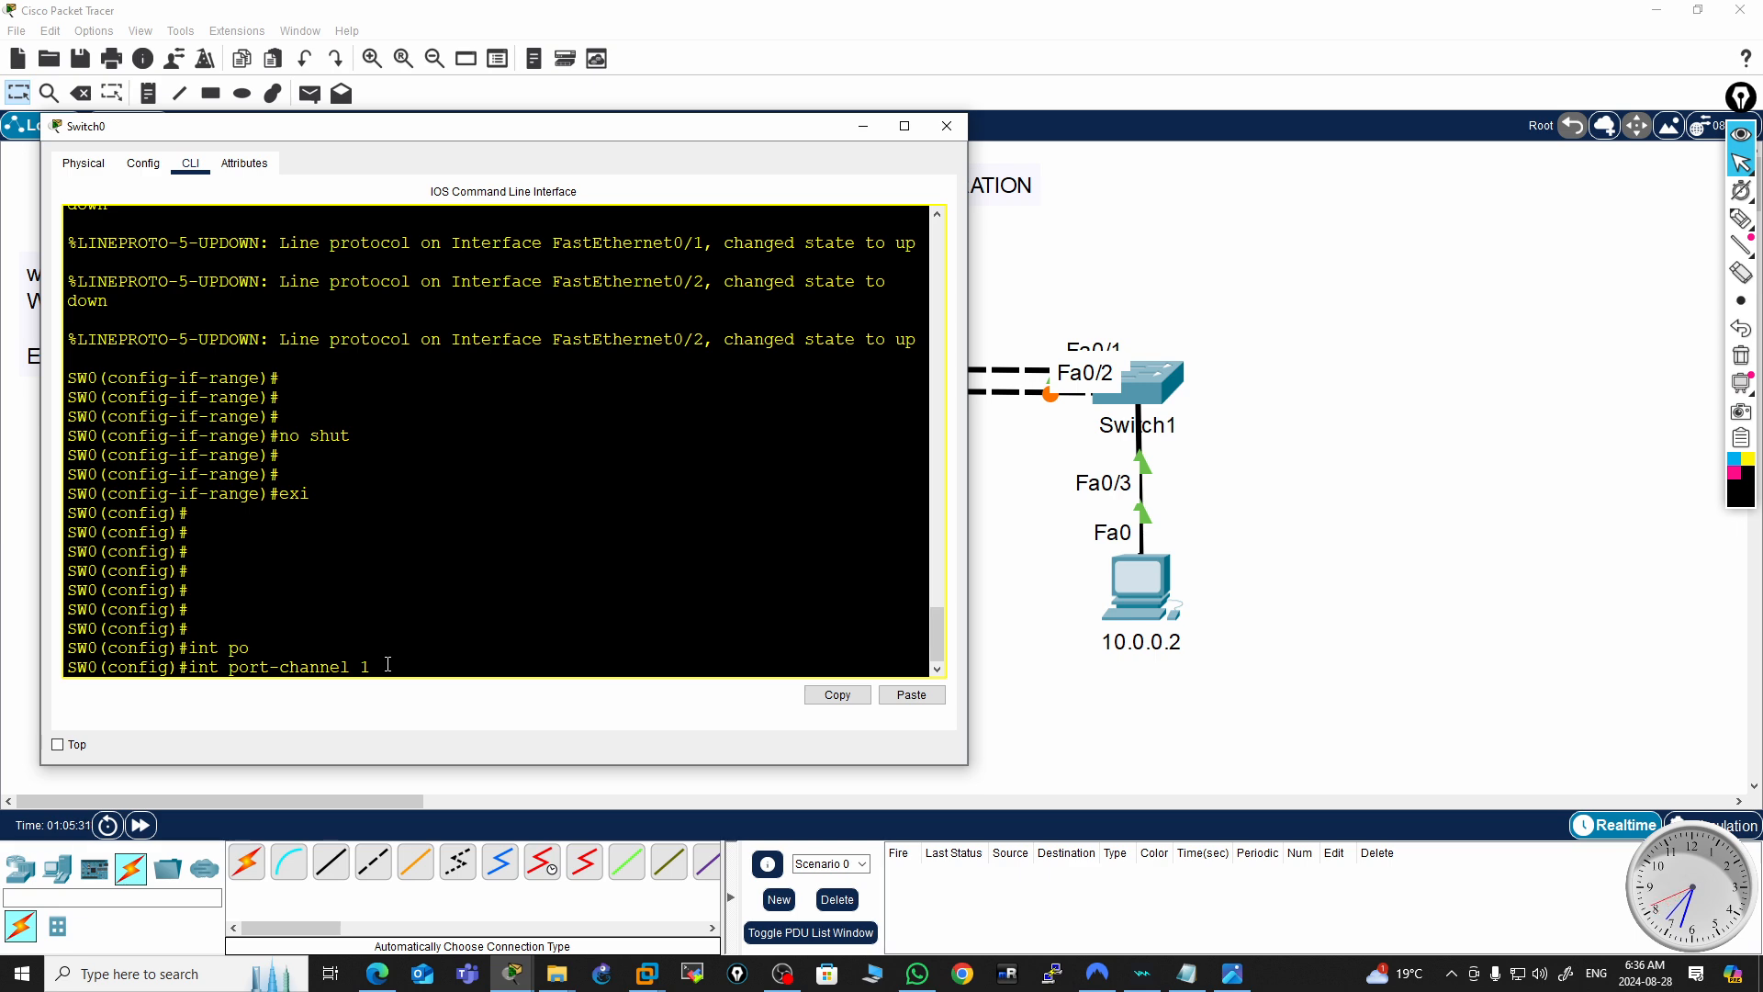
key(Return)
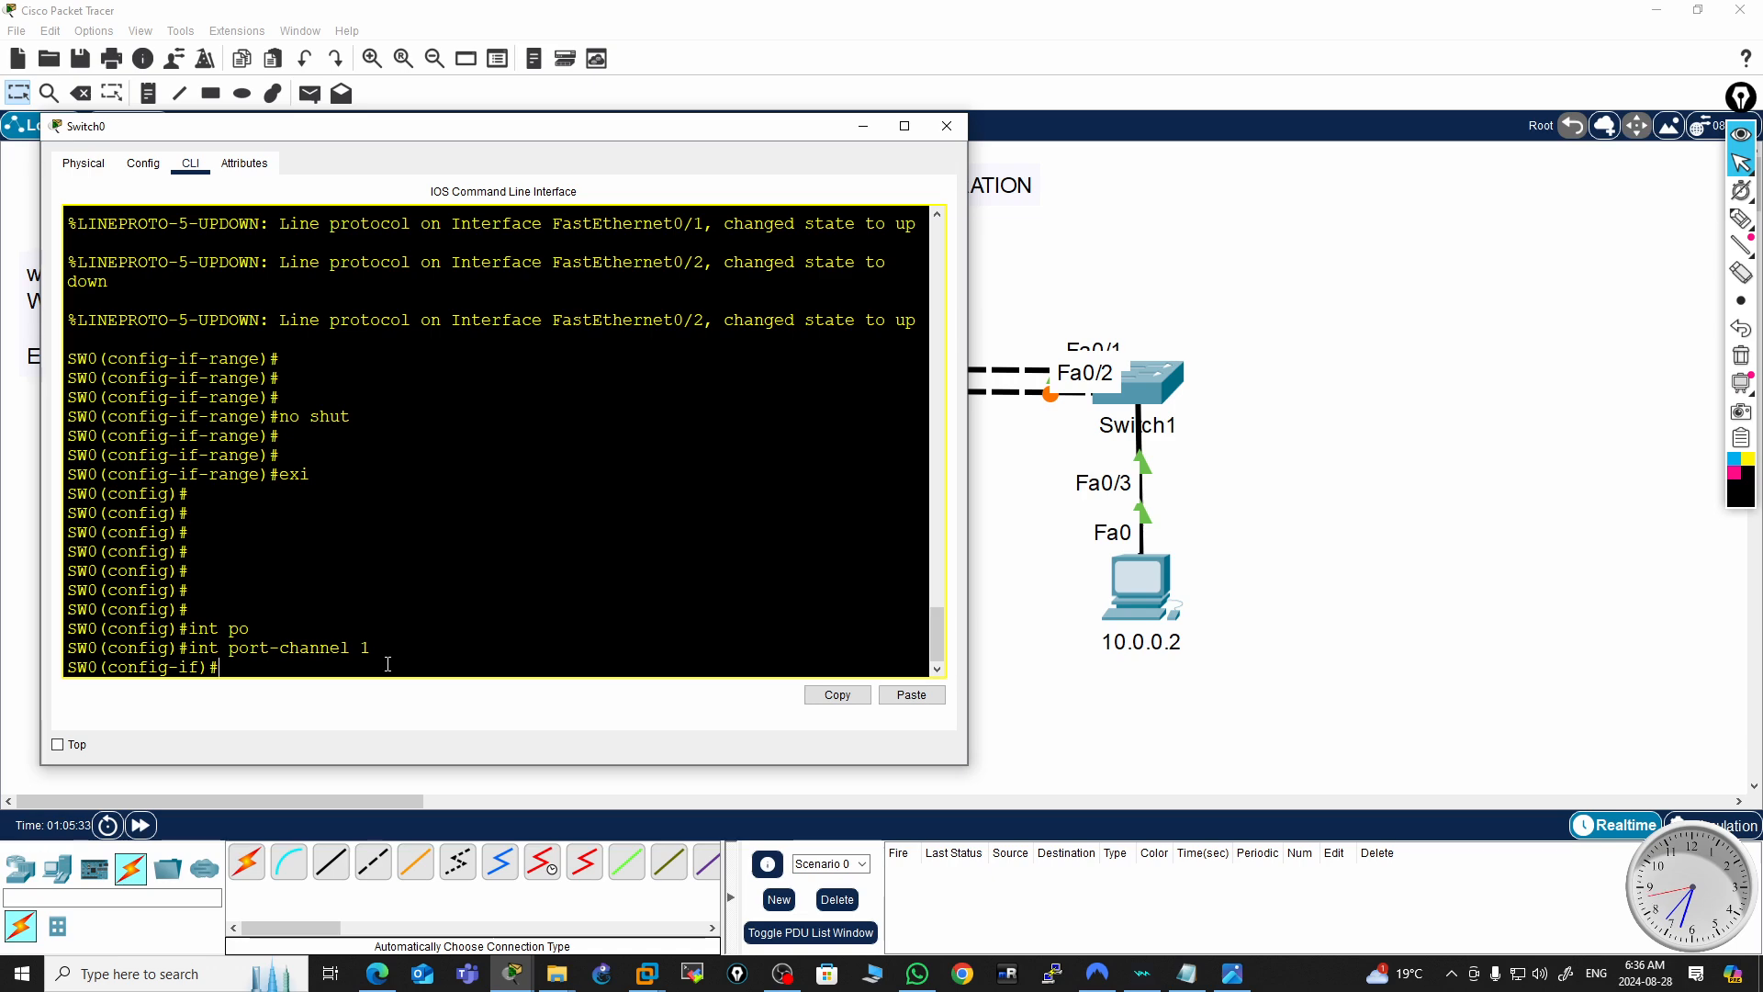
key(Return)
key(Return)
text(?)
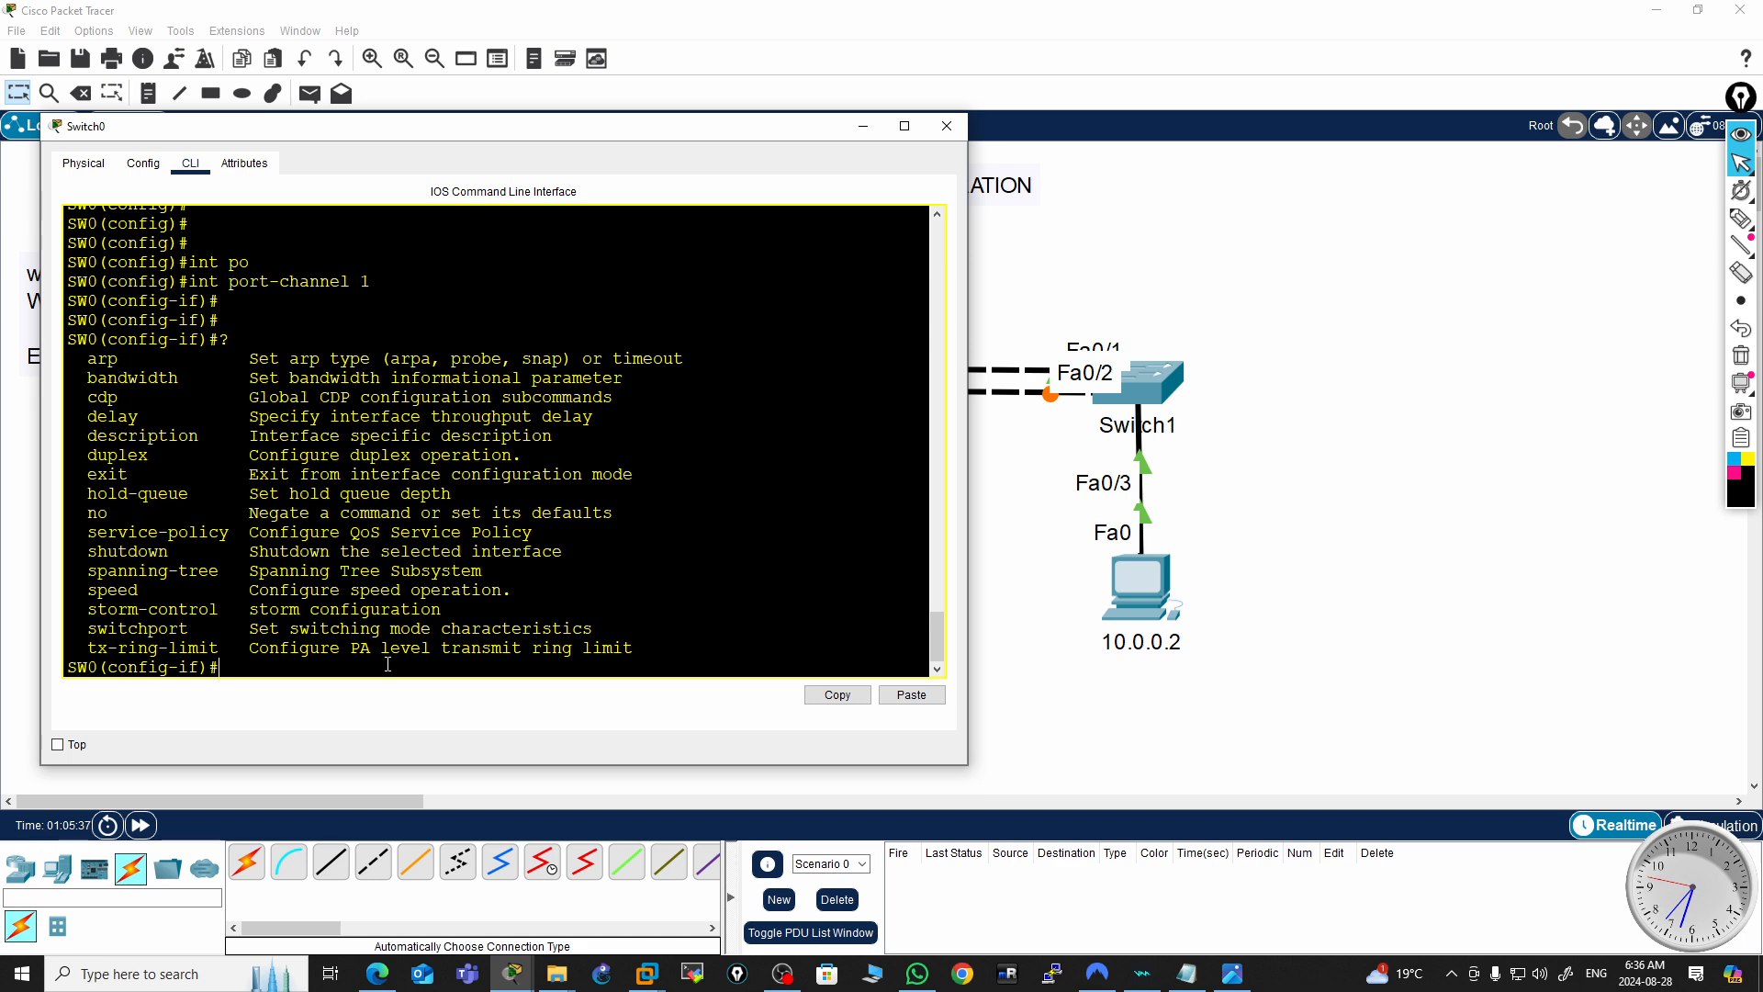
Examine the listed port-channel interface subcommands
double_click(153, 383)
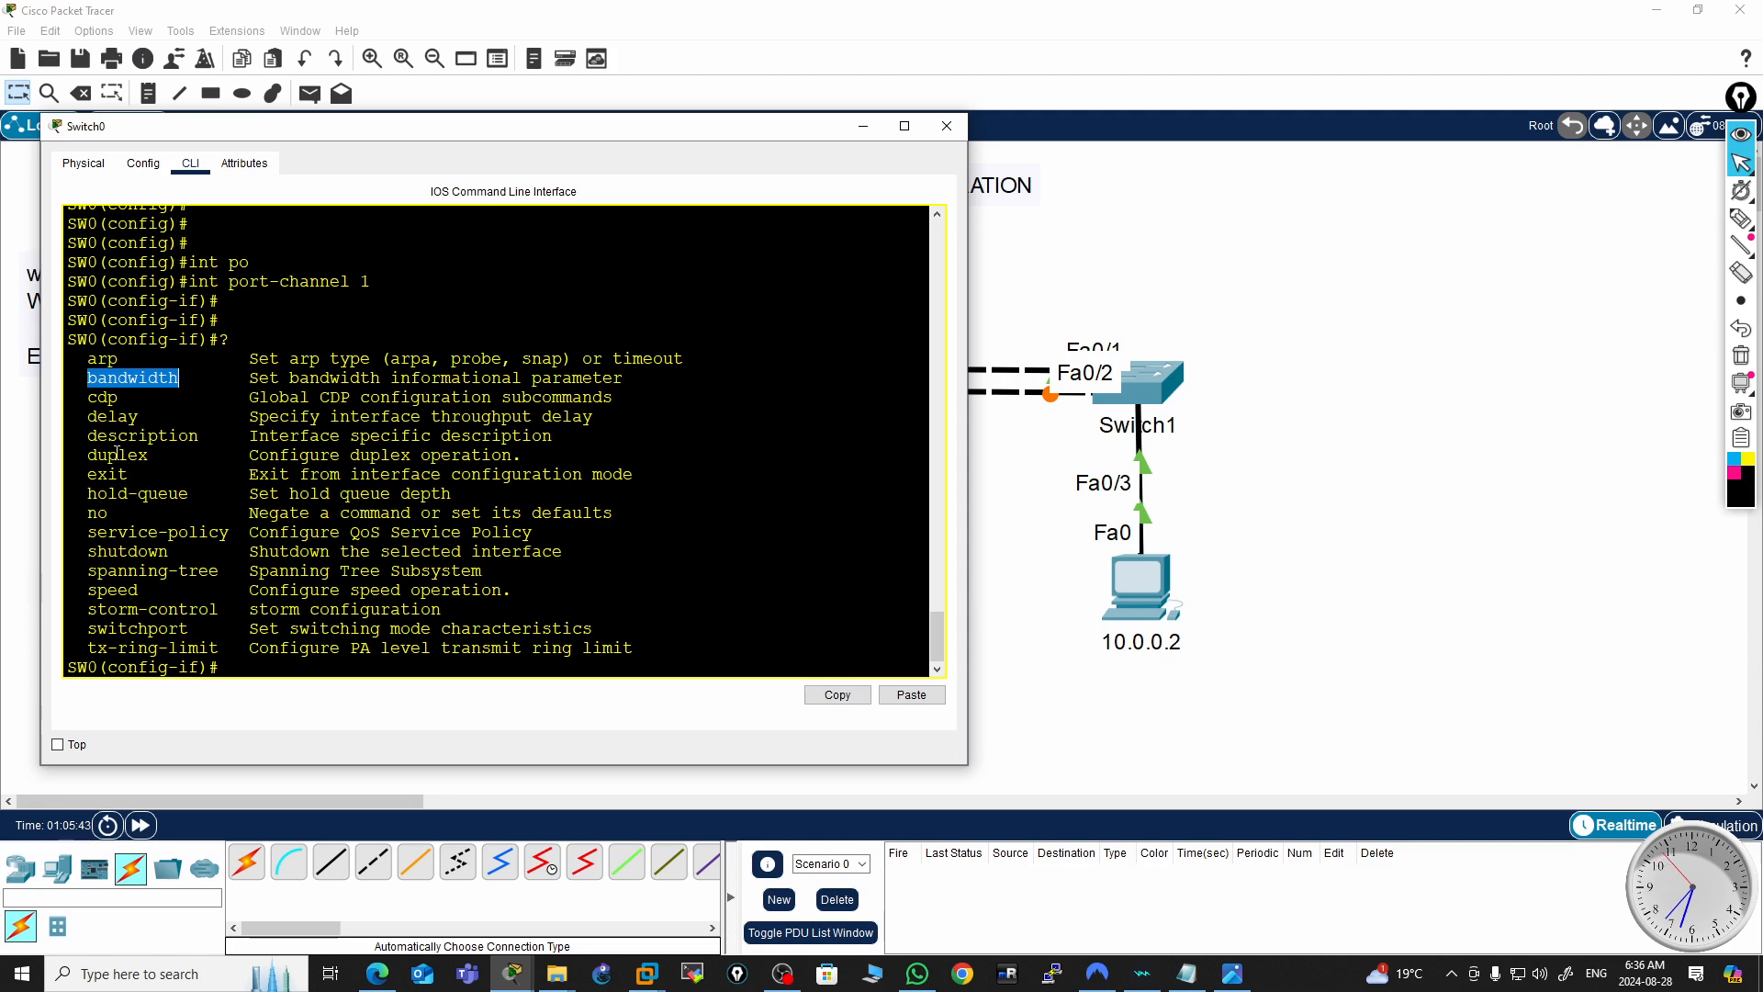
drag(116, 433, 125, 493)
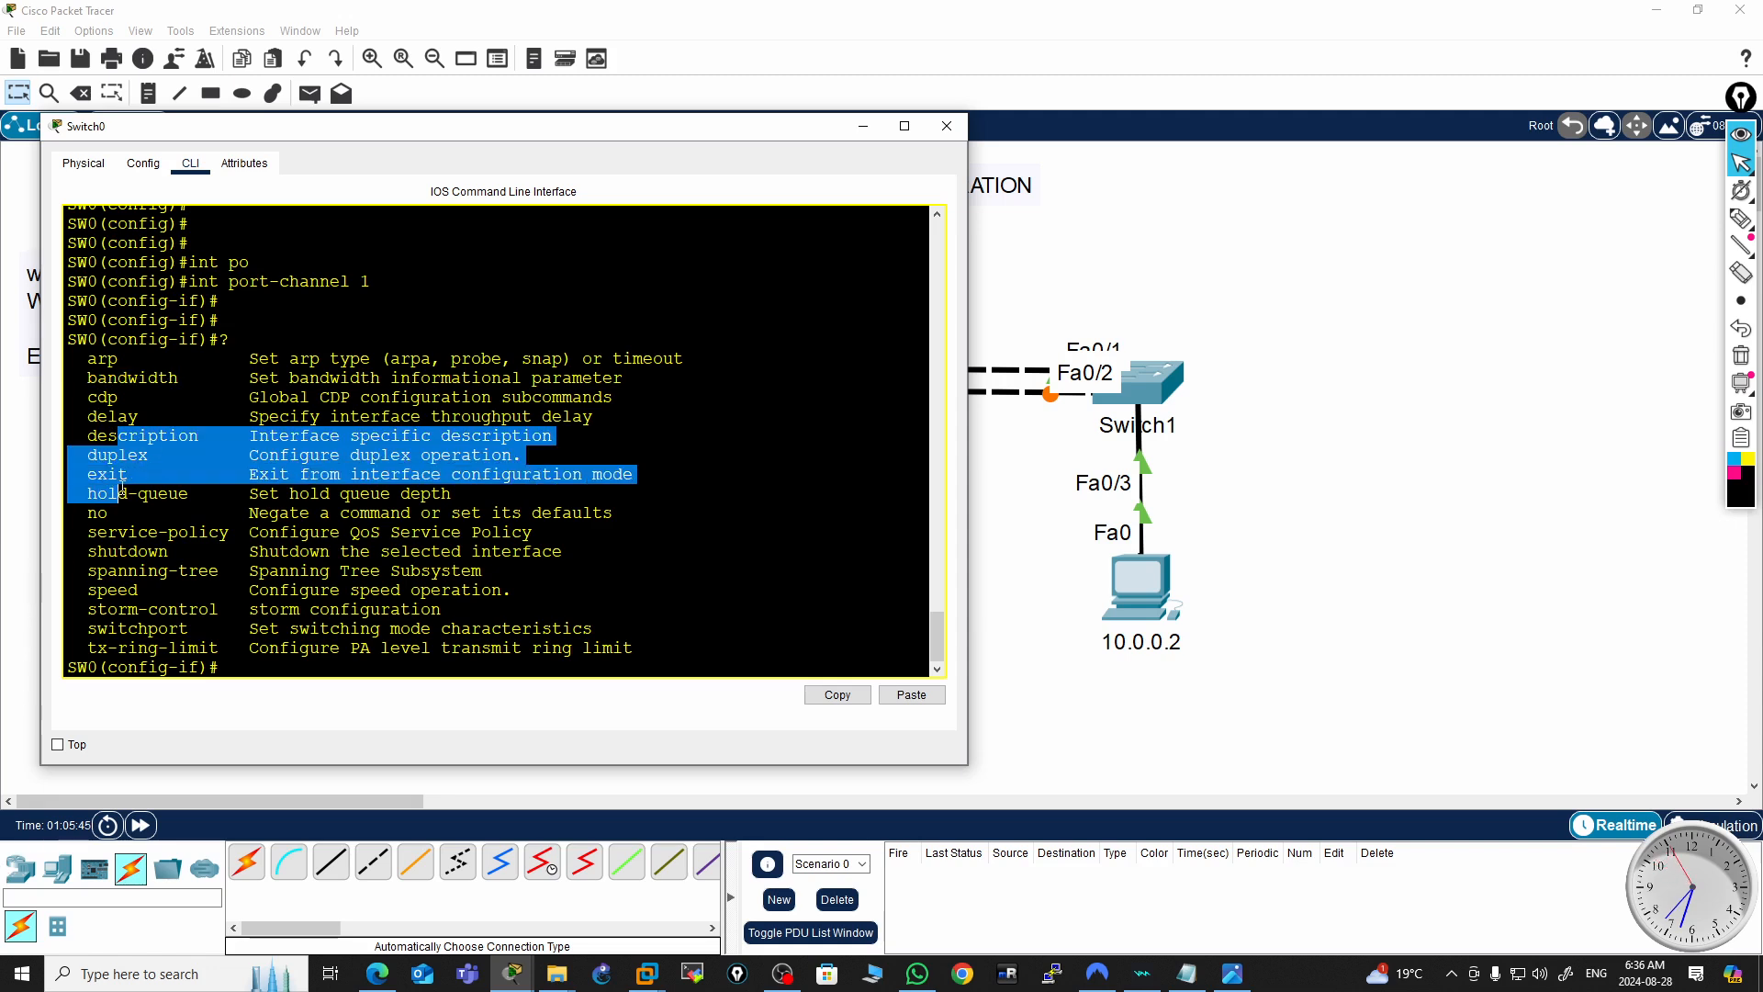
click(117, 456)
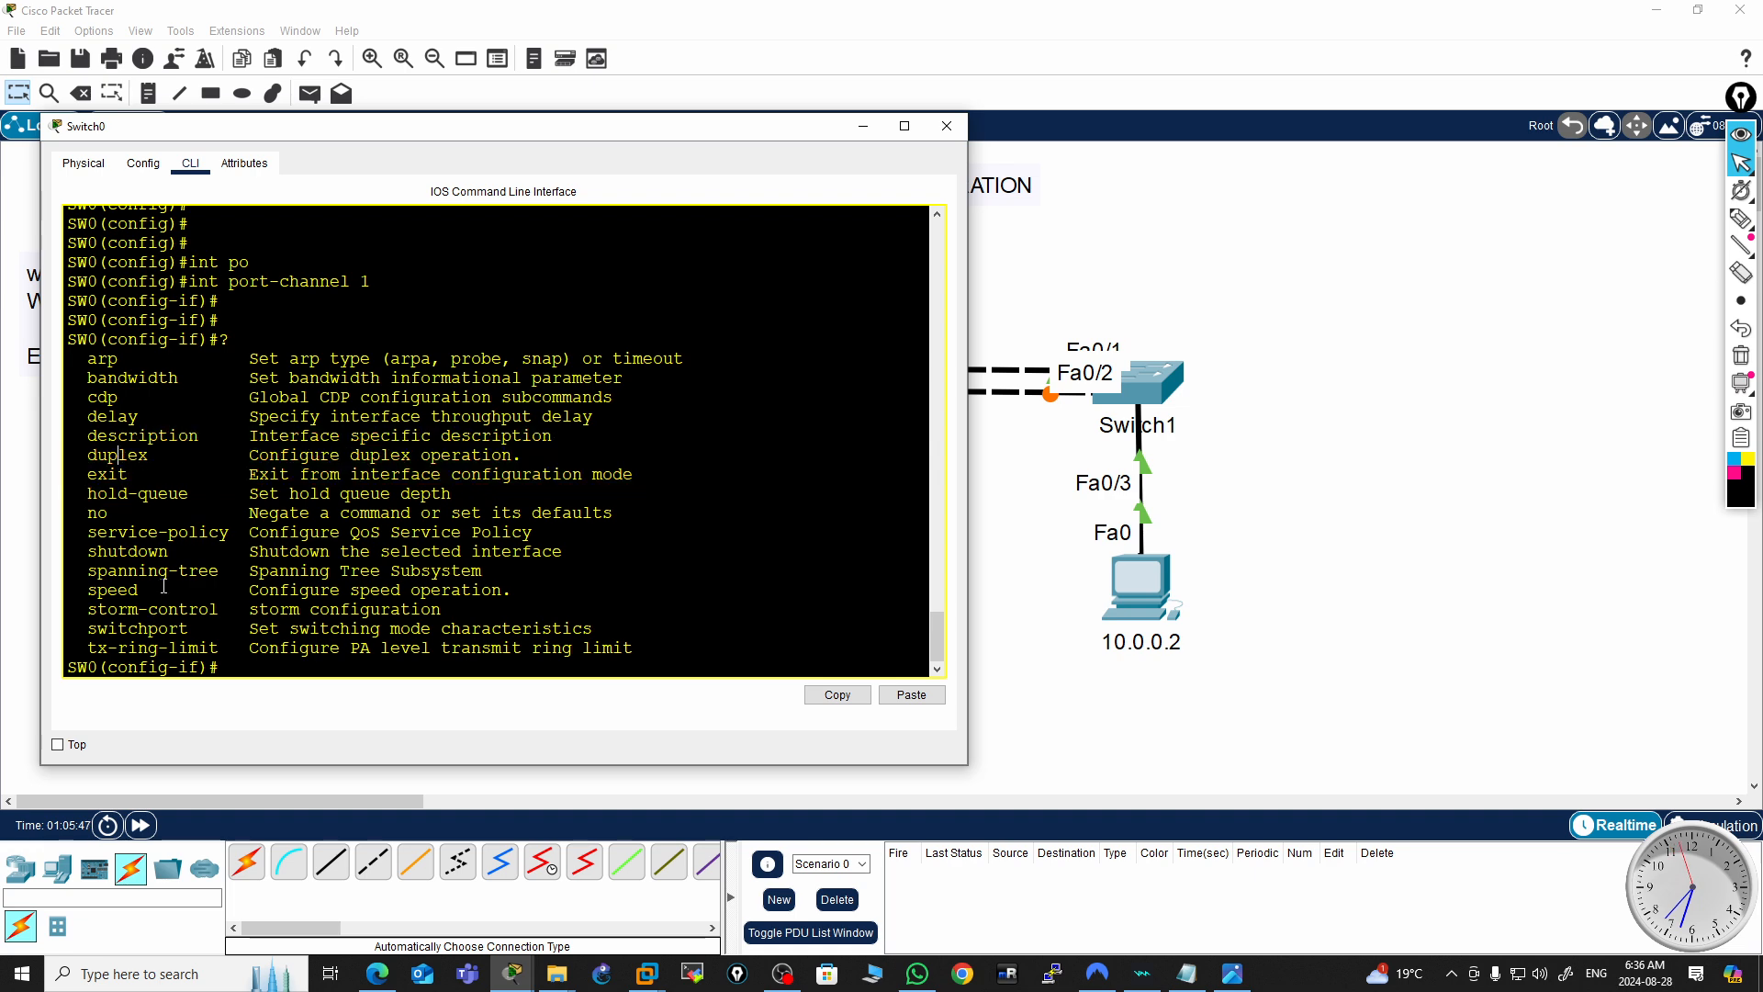
double_click(179, 530)
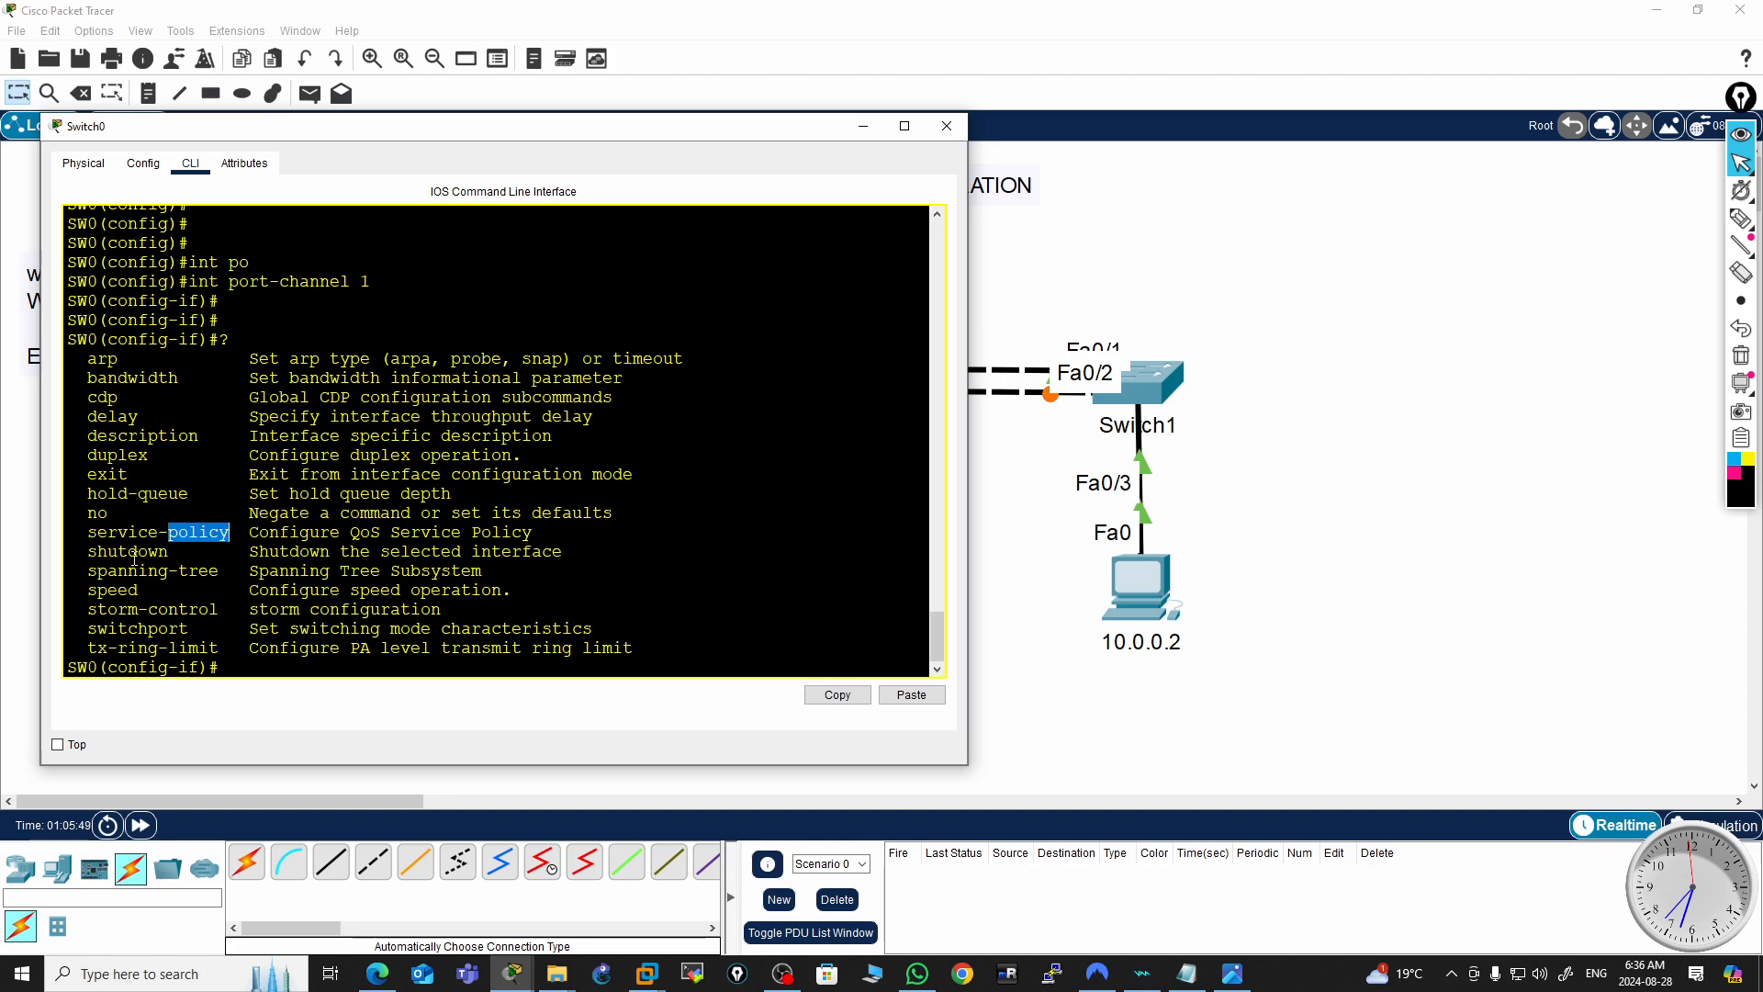
double_click(134, 552)
double_click(143, 572)
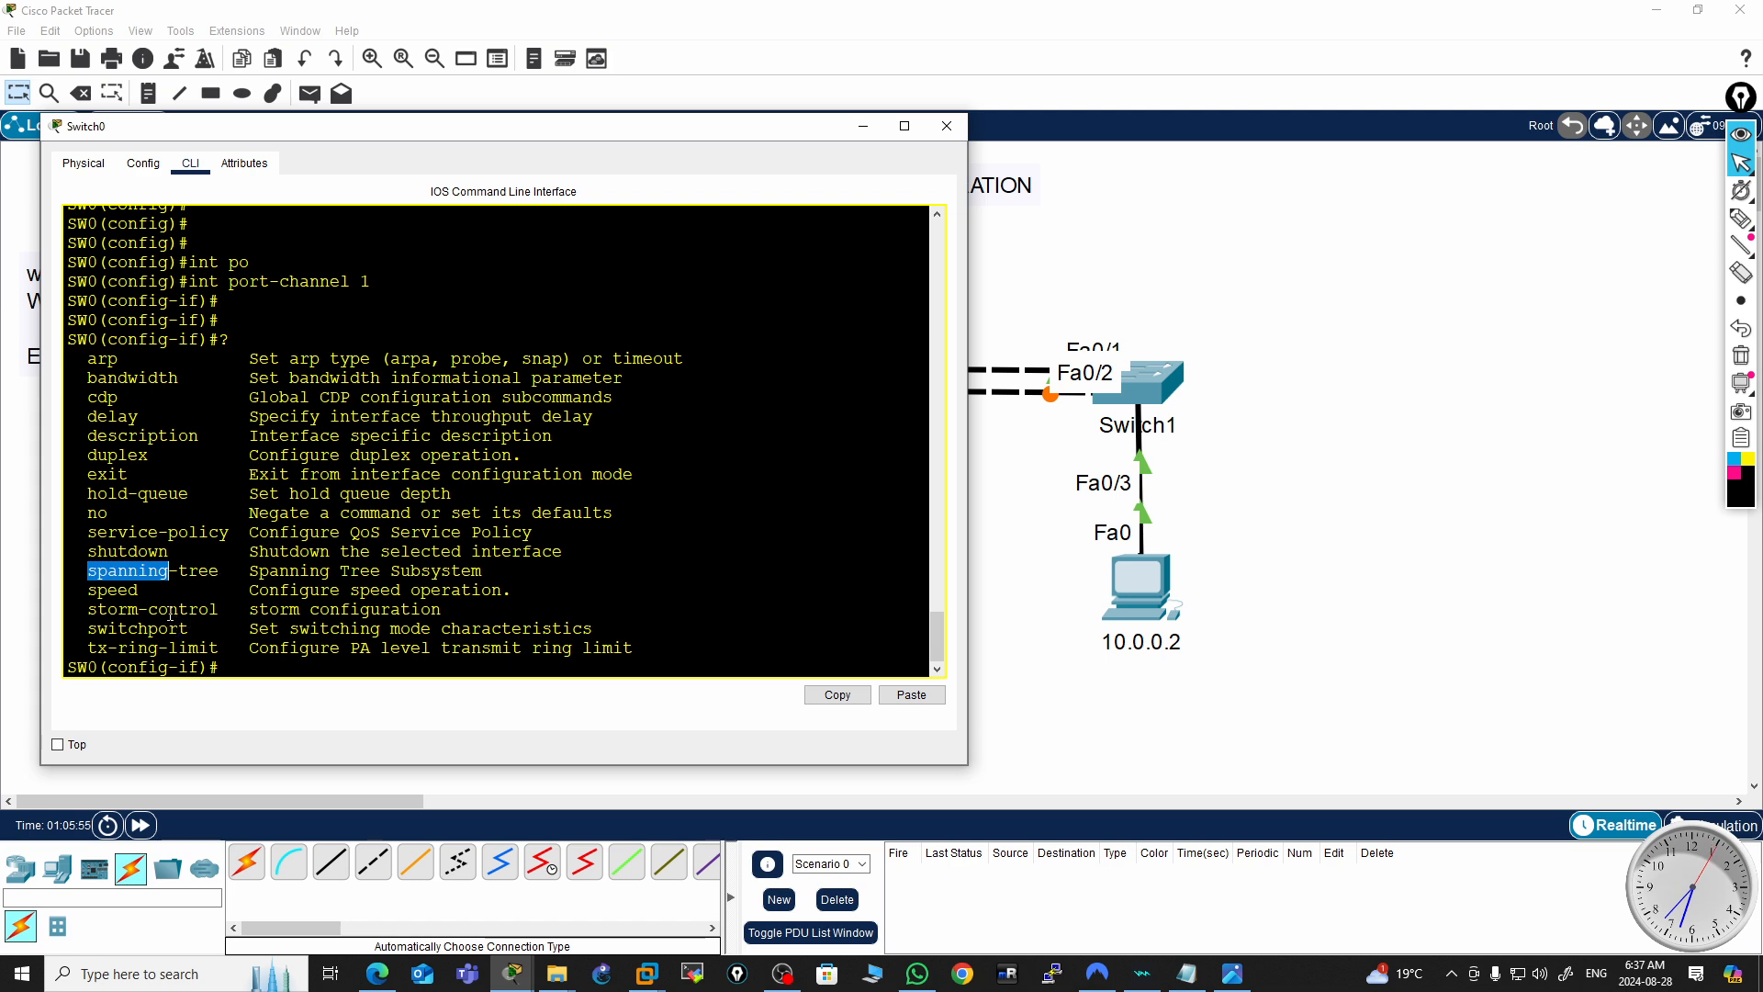
double_click(158, 631)
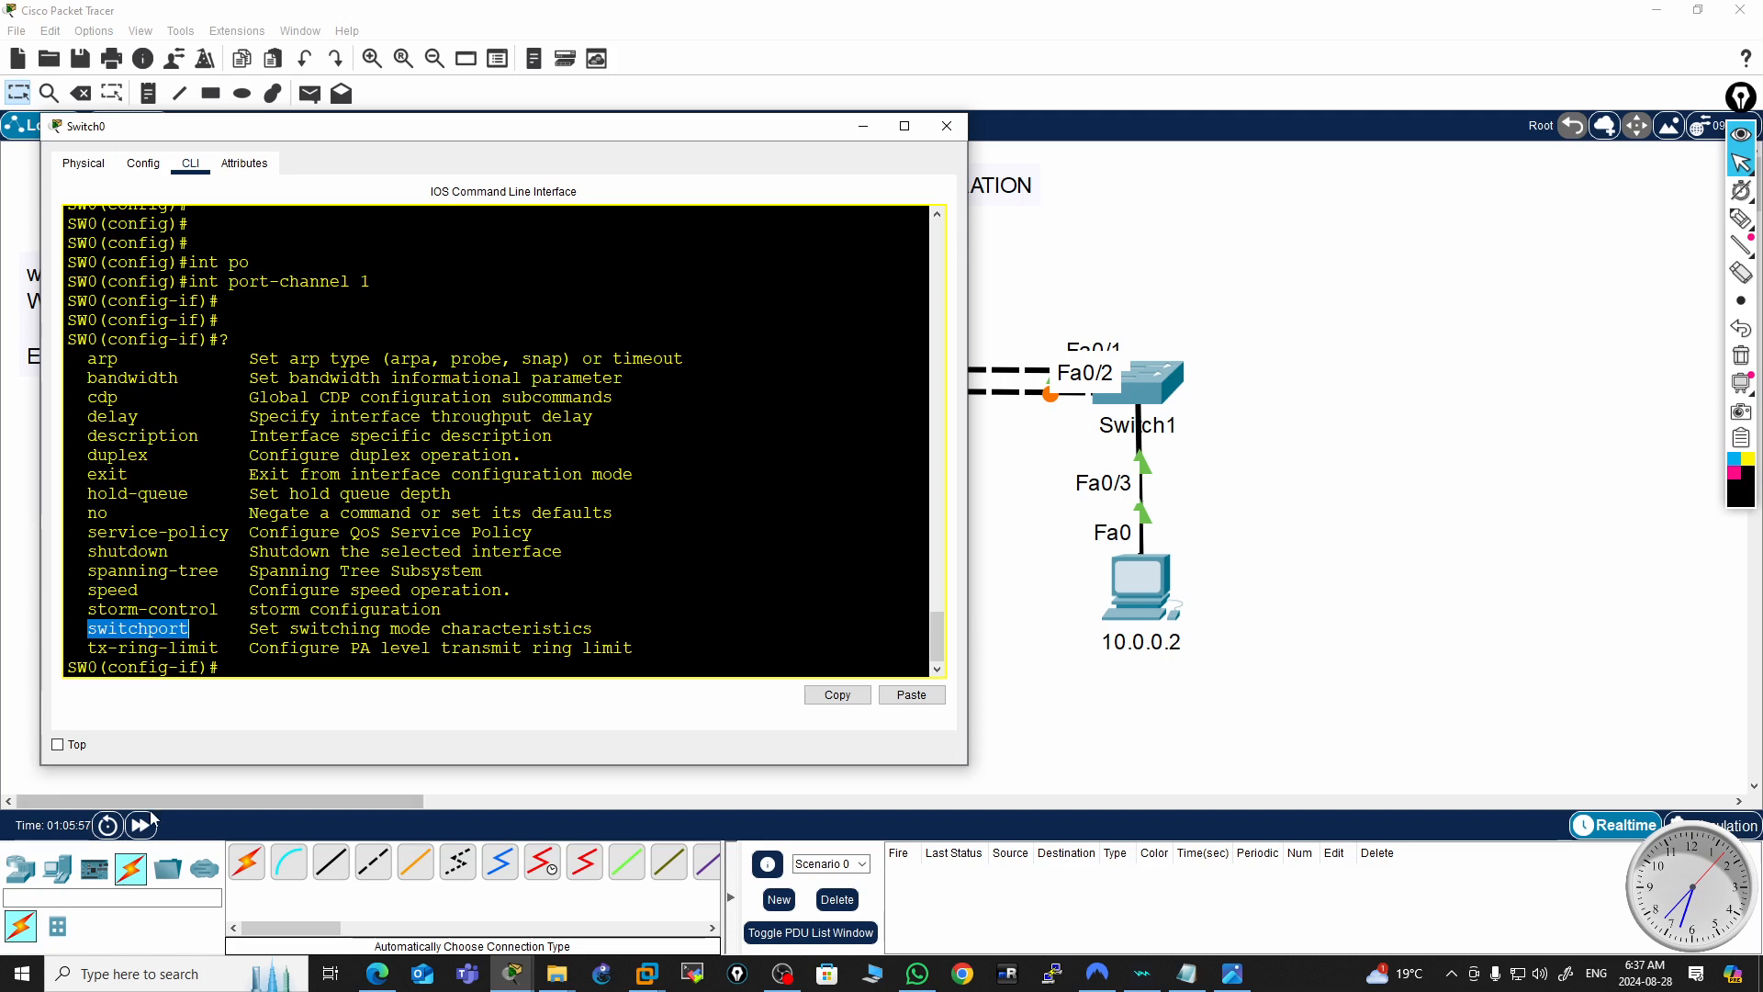
click(248, 652)
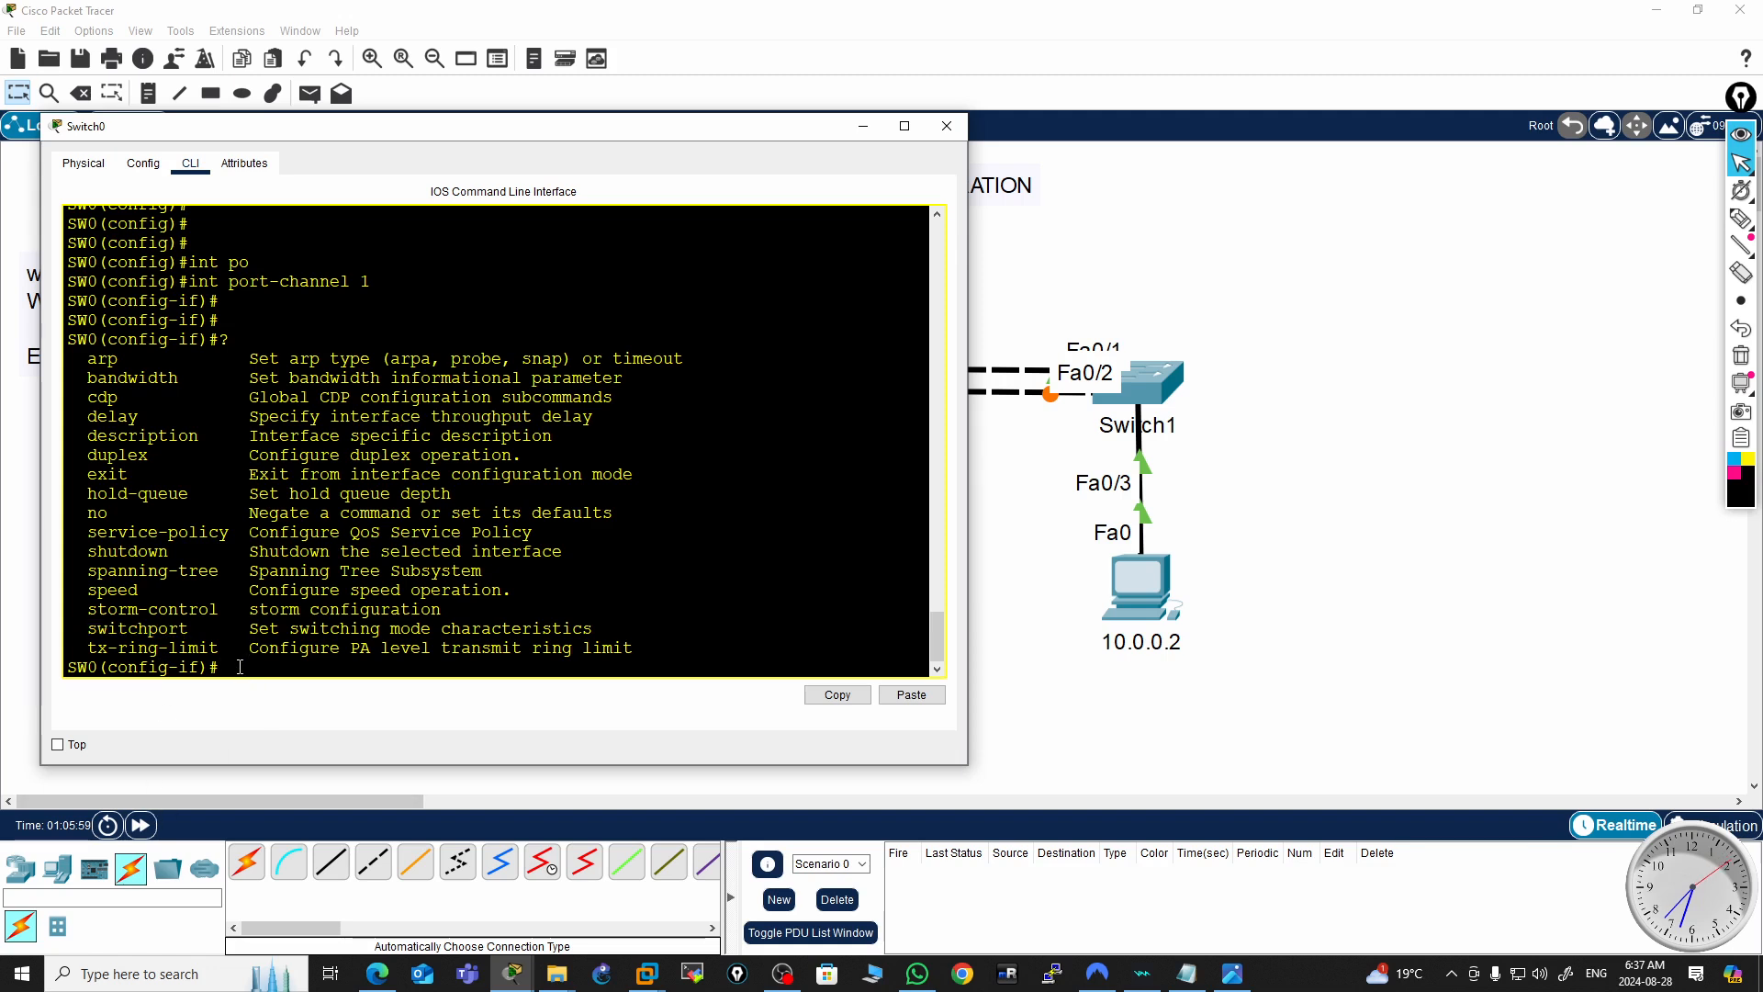
Set interface port-channel 1 on SW0 to switchport mode trunk
key(Return)
key(Return)
key(Return)
text(swi)
key(Tab)
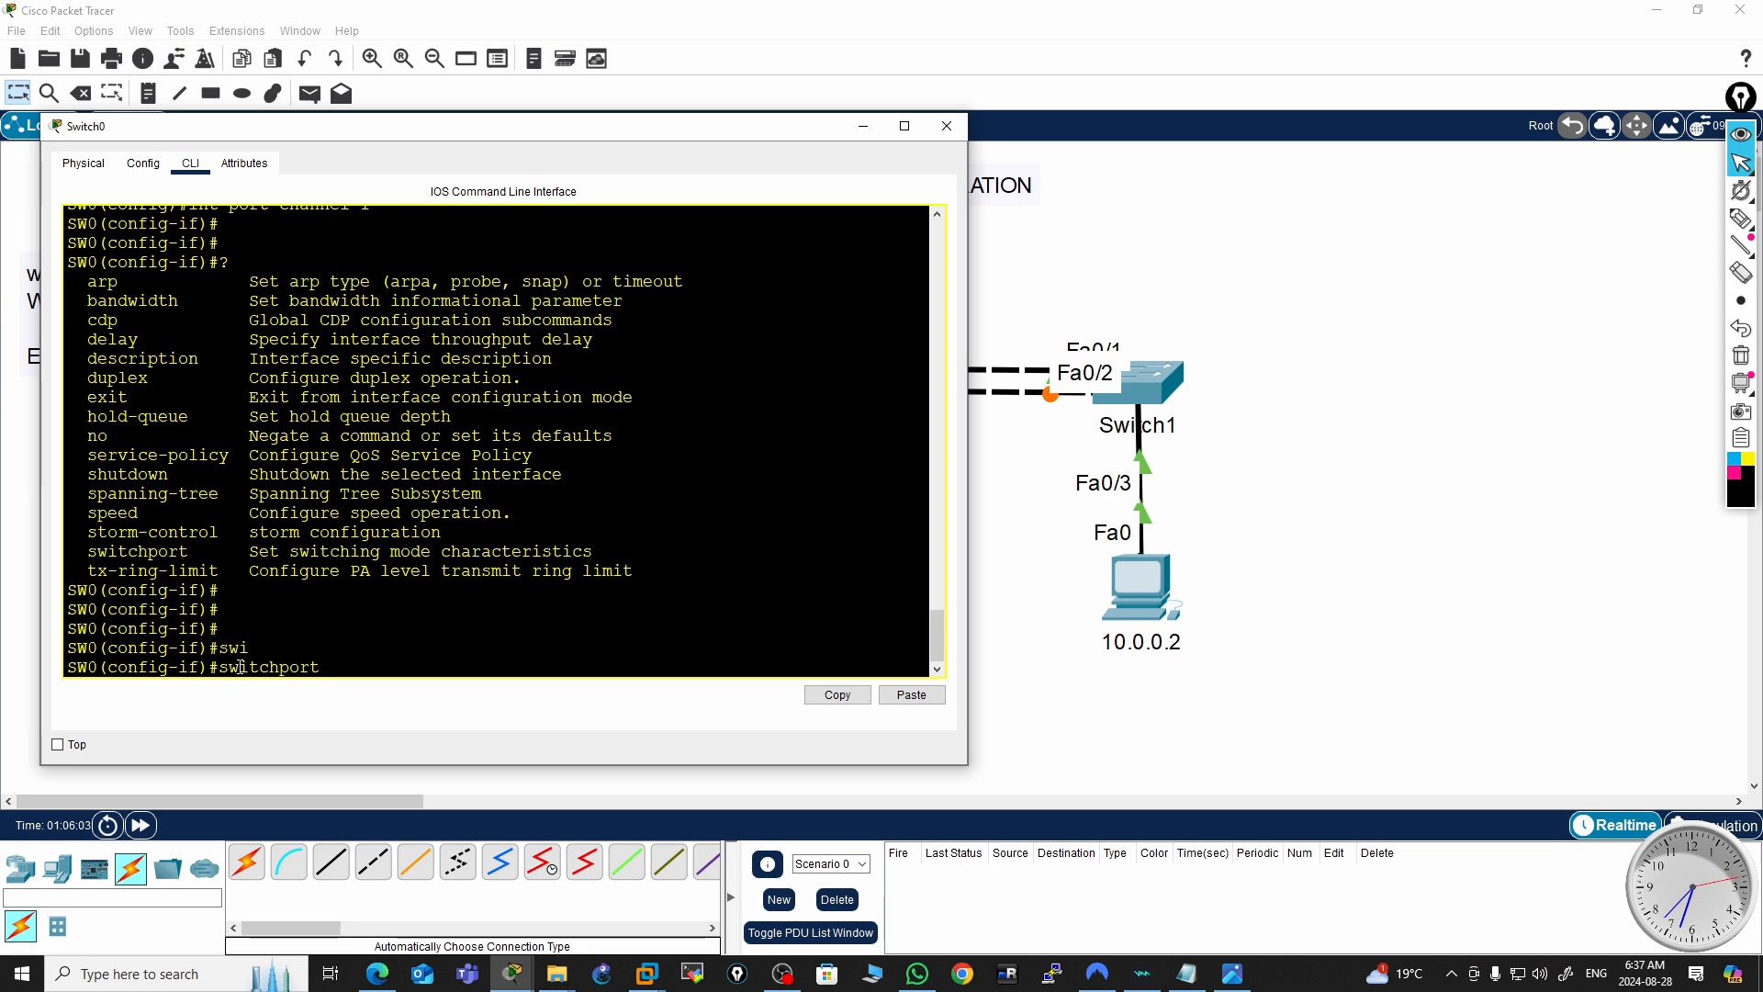
key(Return)
text(swi)
key(Tab)
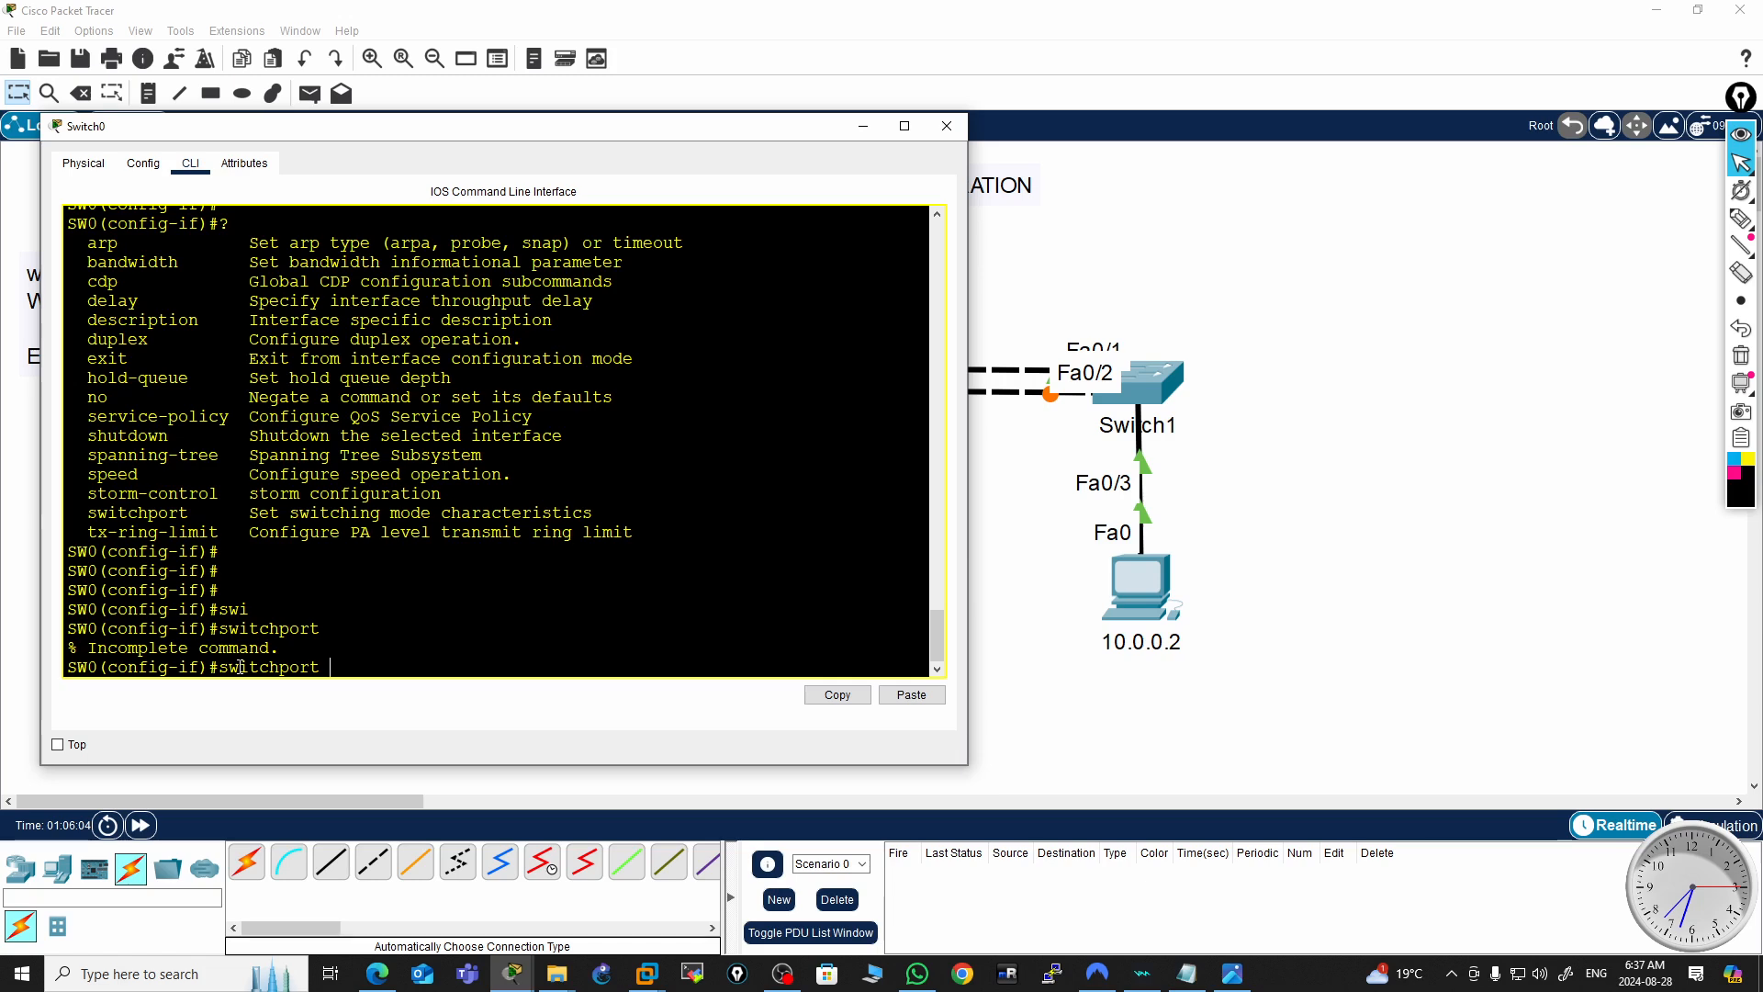
text(mo)
key(Tab)
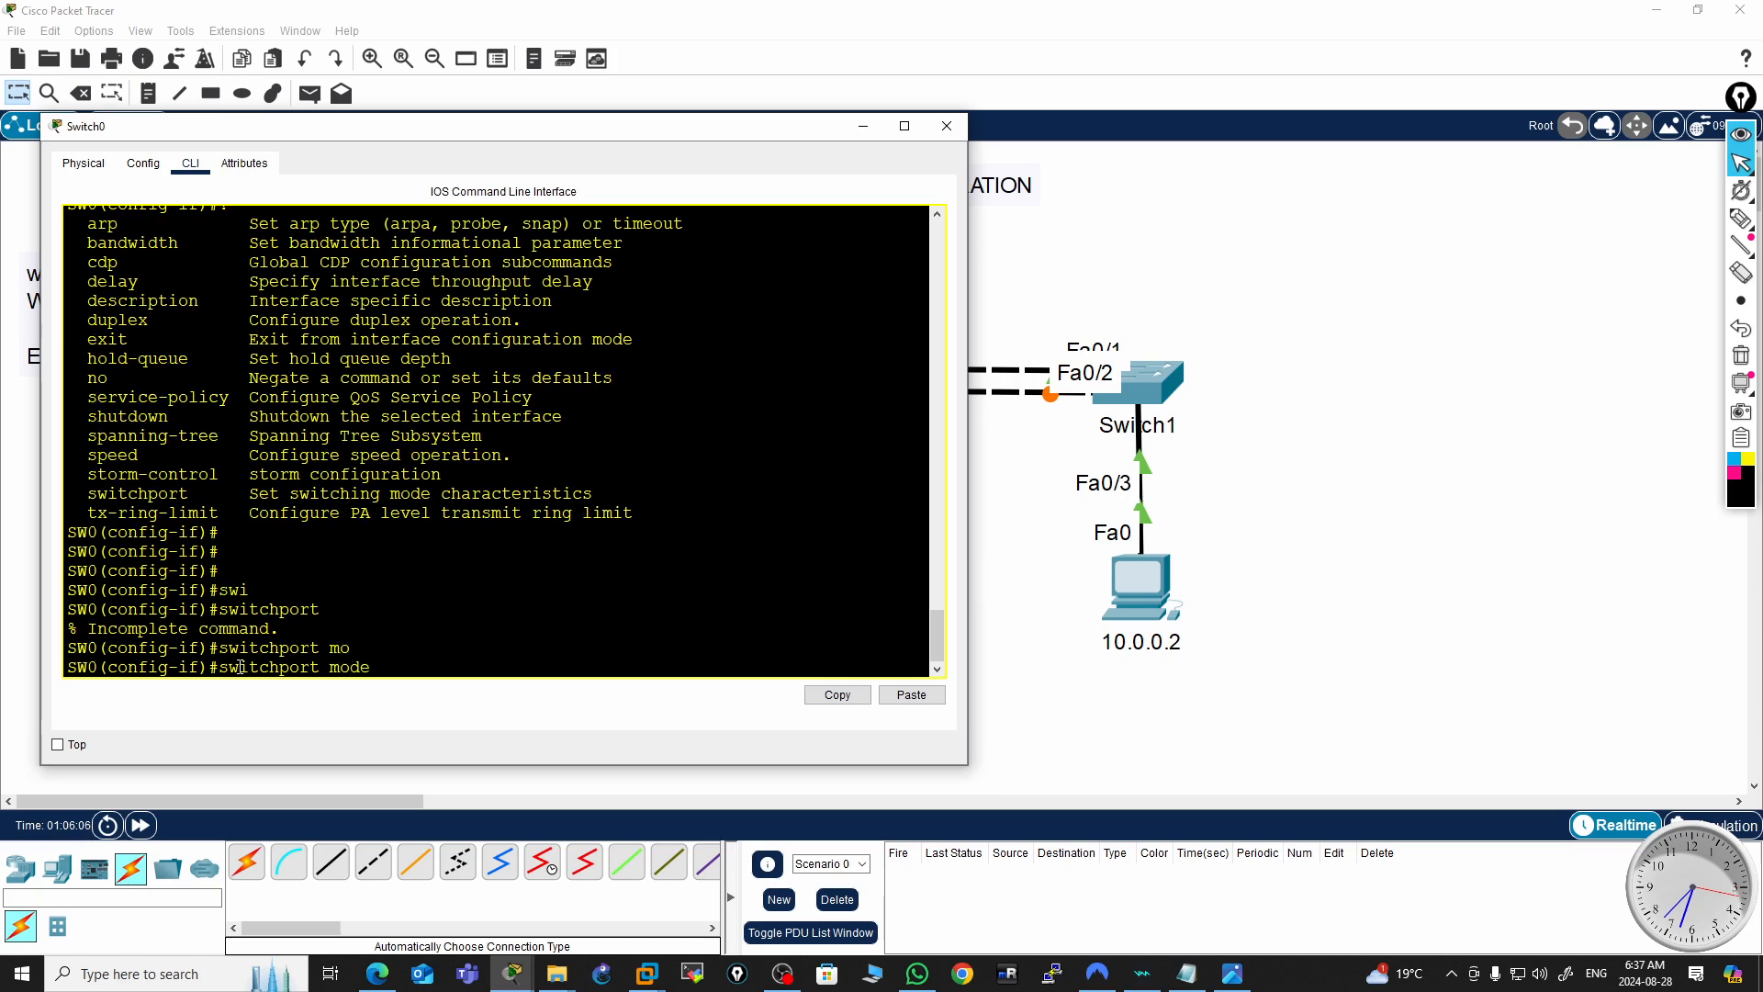
text(tr)
key(Tab)
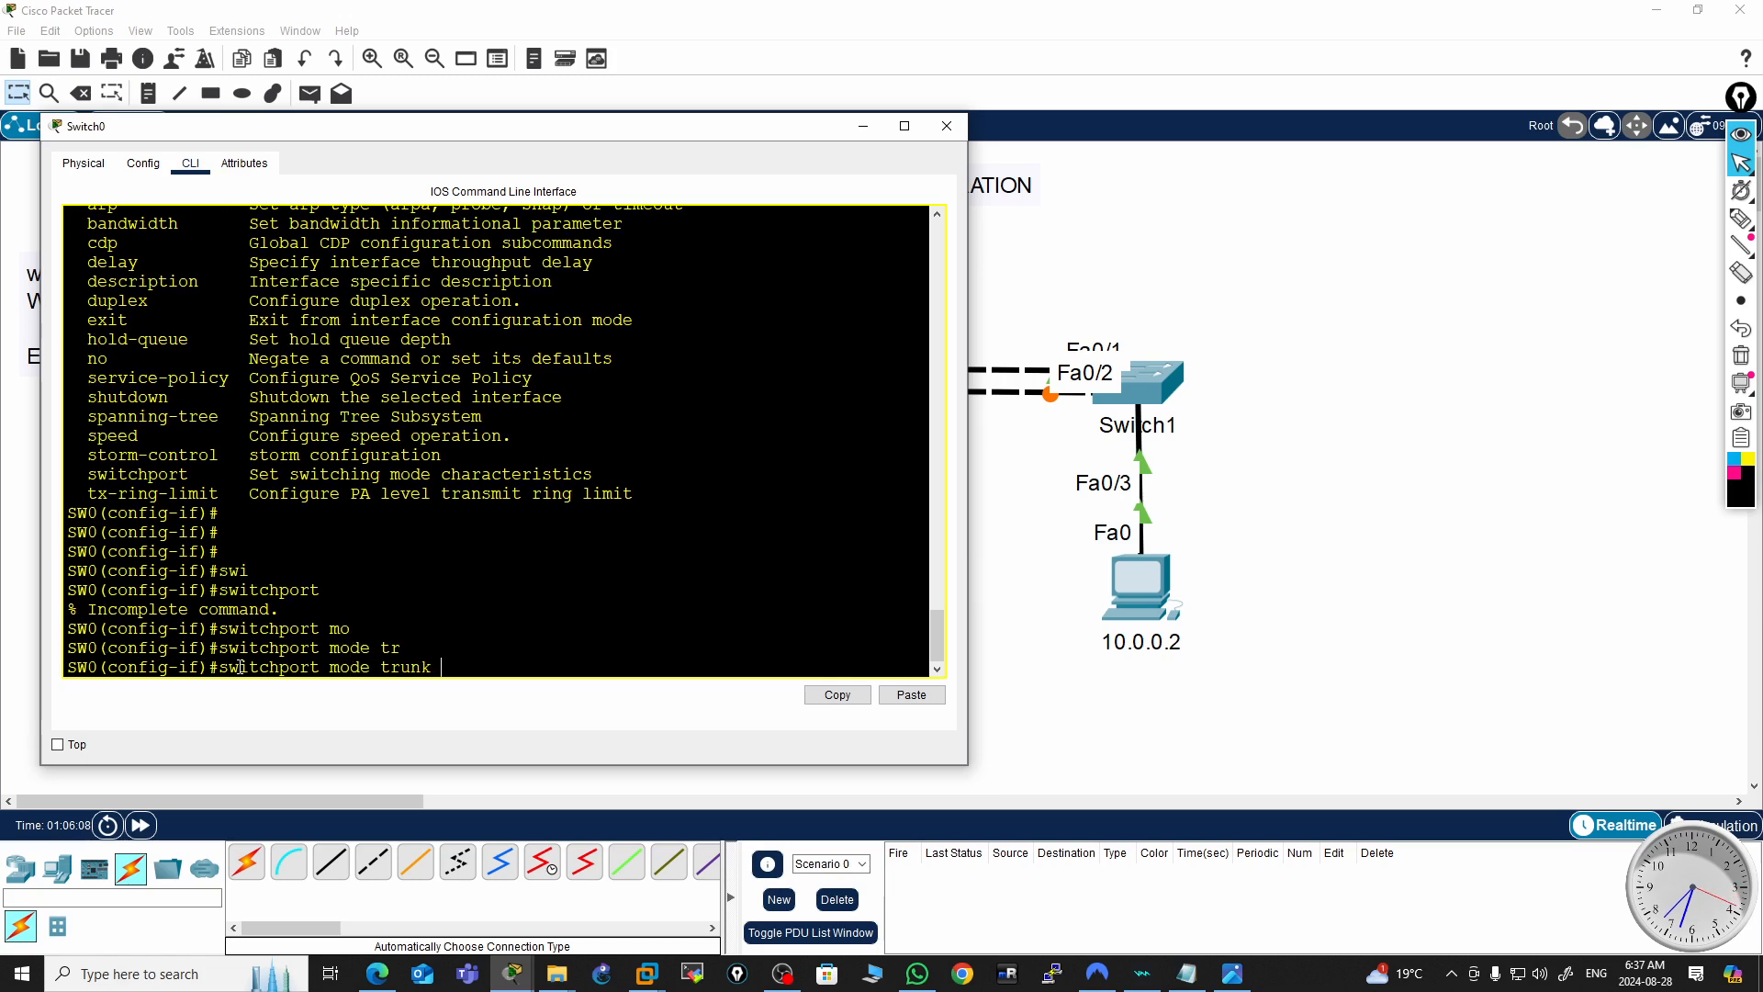
key(Return)
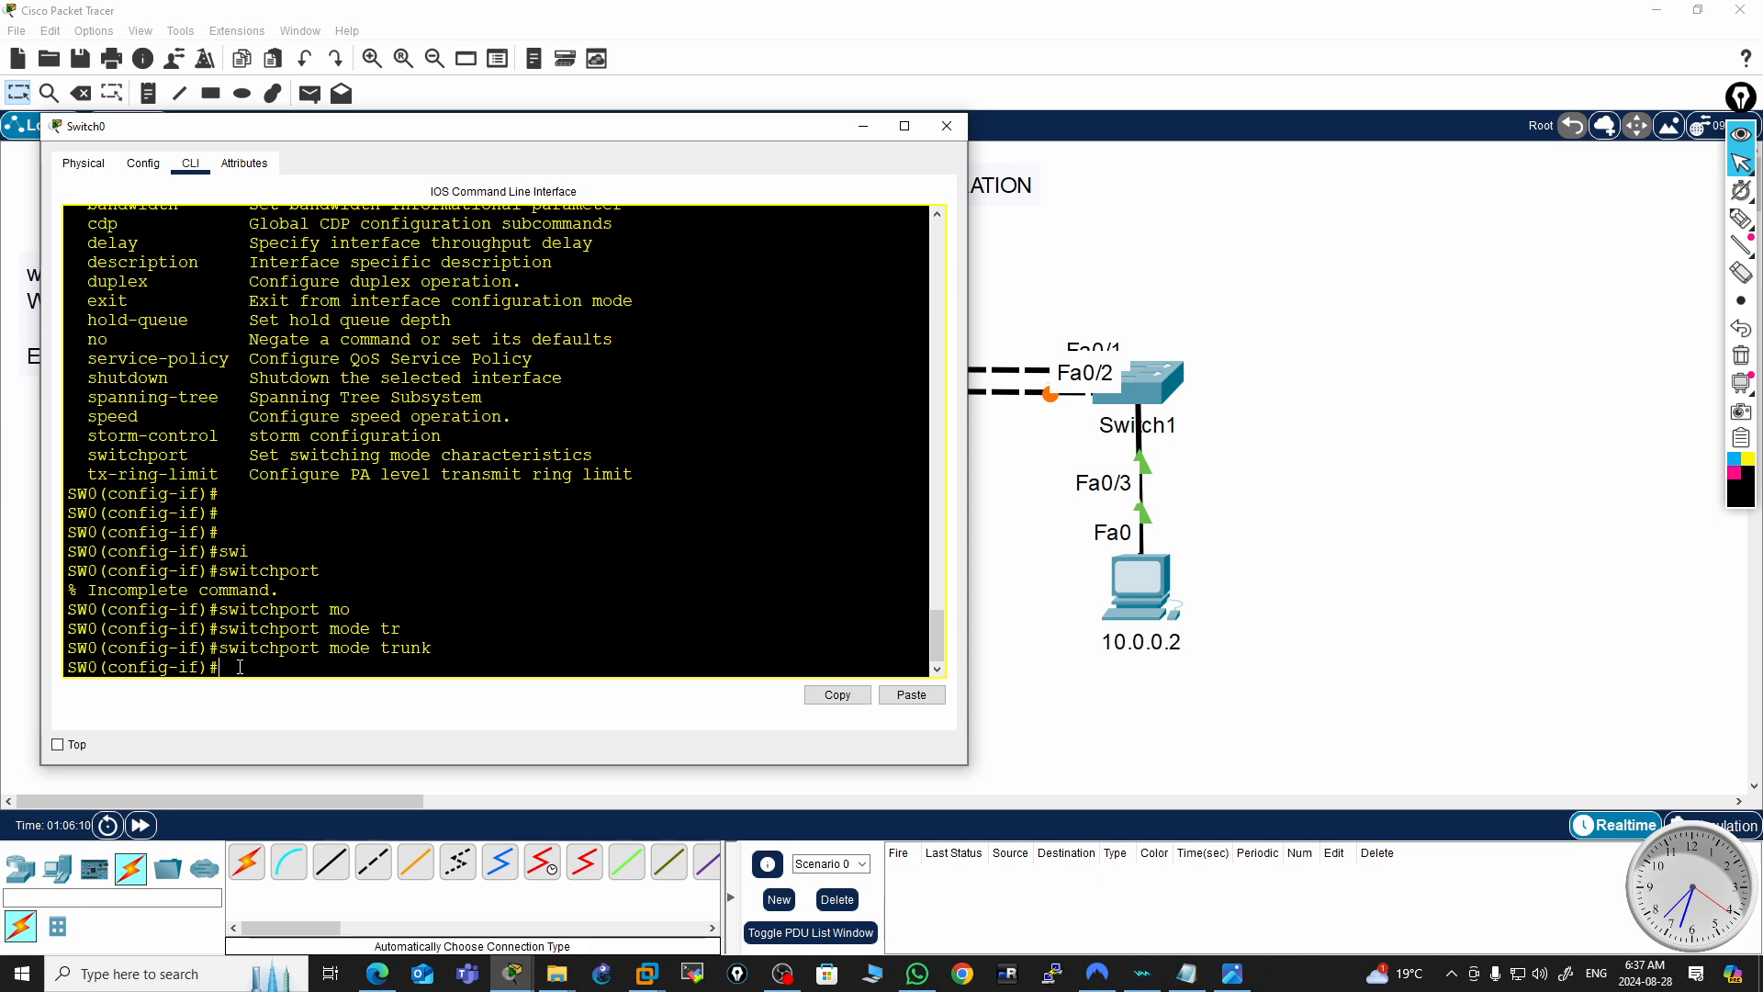
Return to privileged mode and save SW0's running configuration with write
key(ctrl+z)
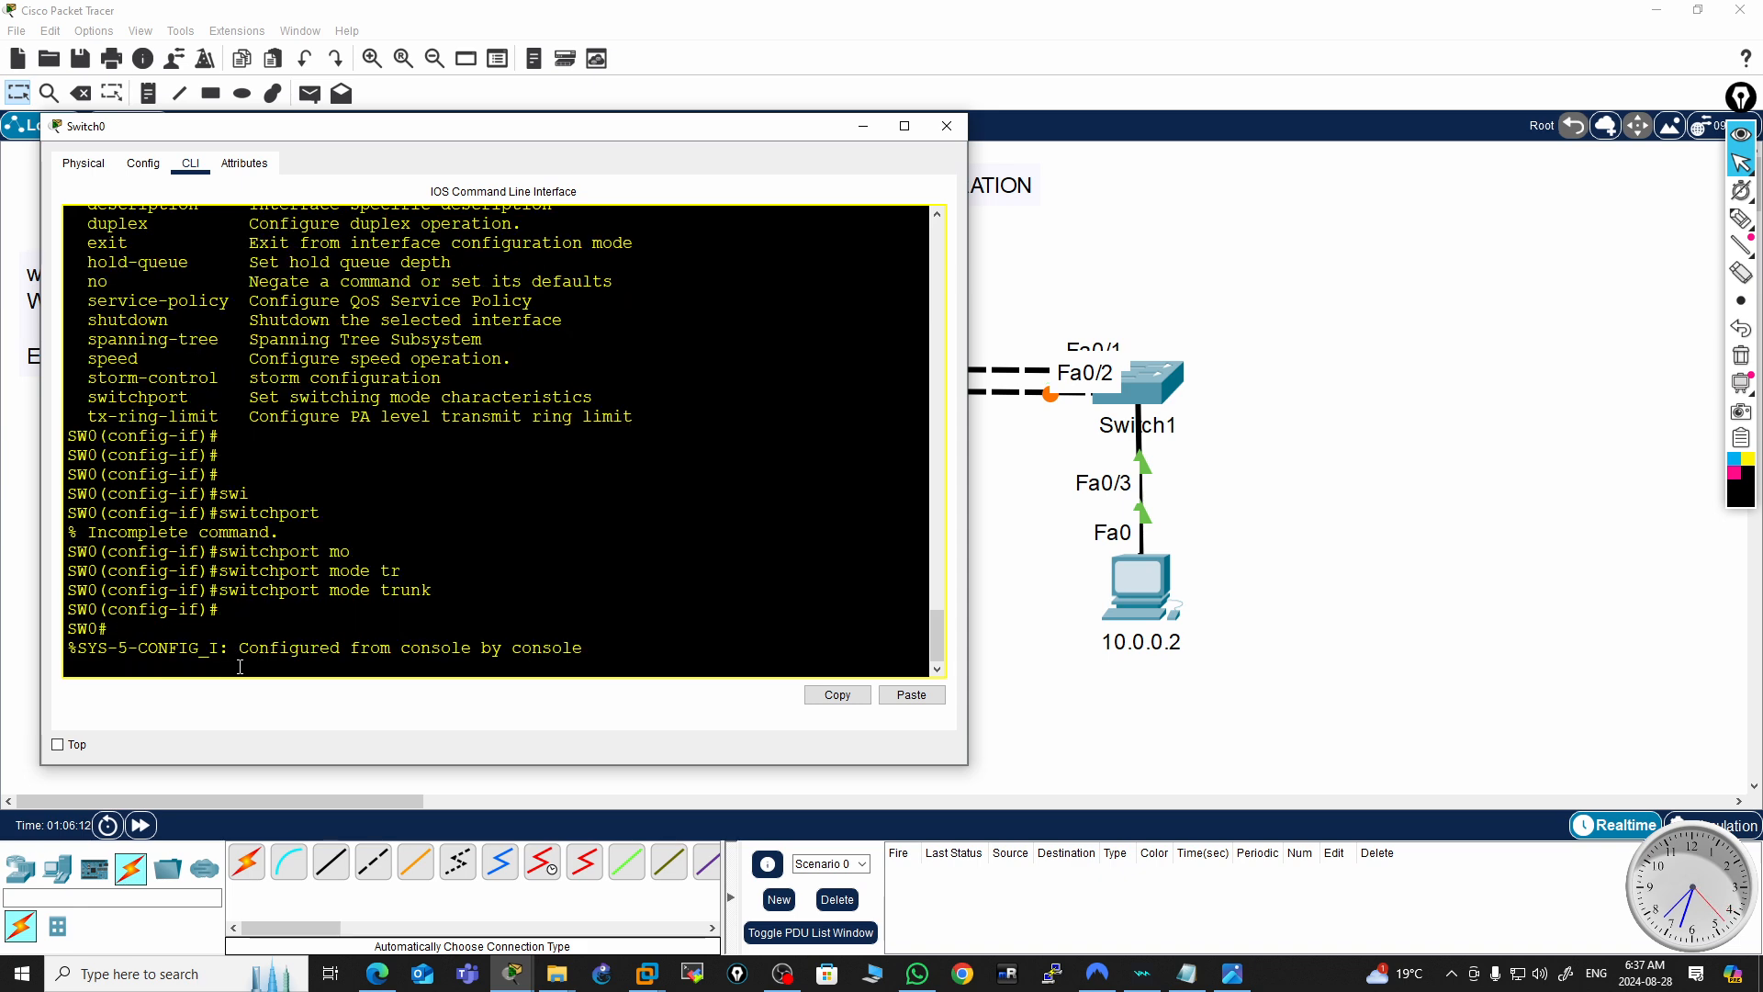
key(Return)
key(Return)
text(w)
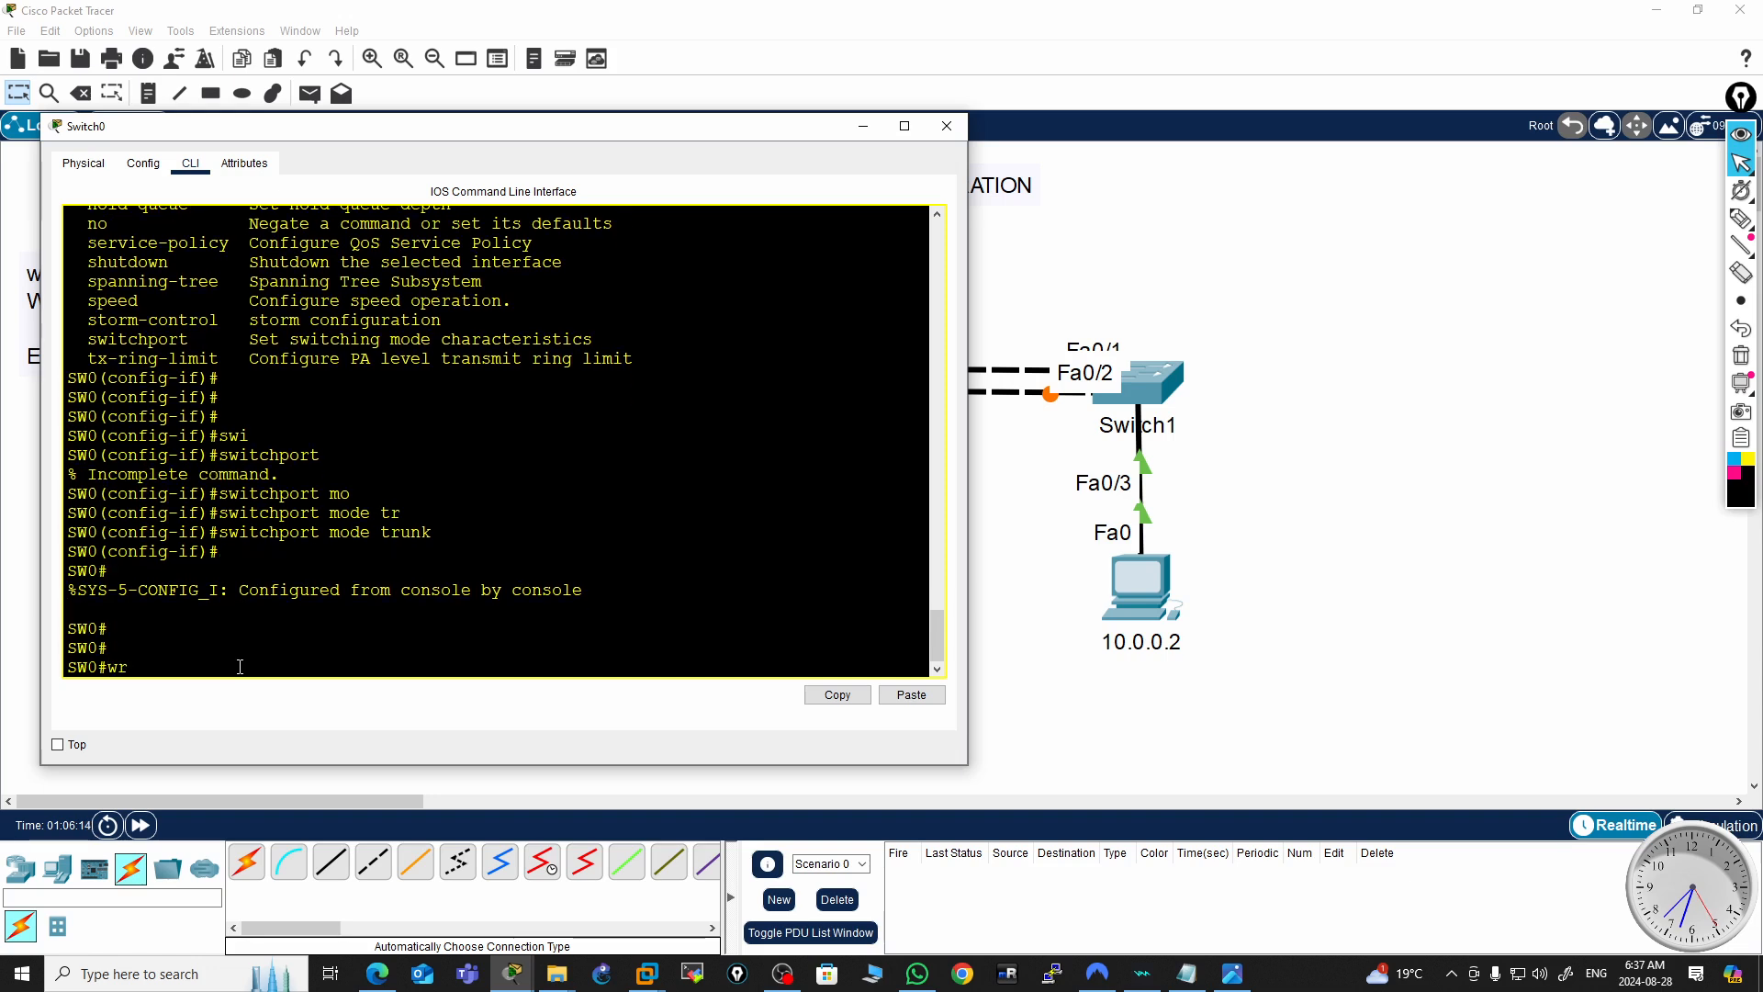
text(r)
key(Return)
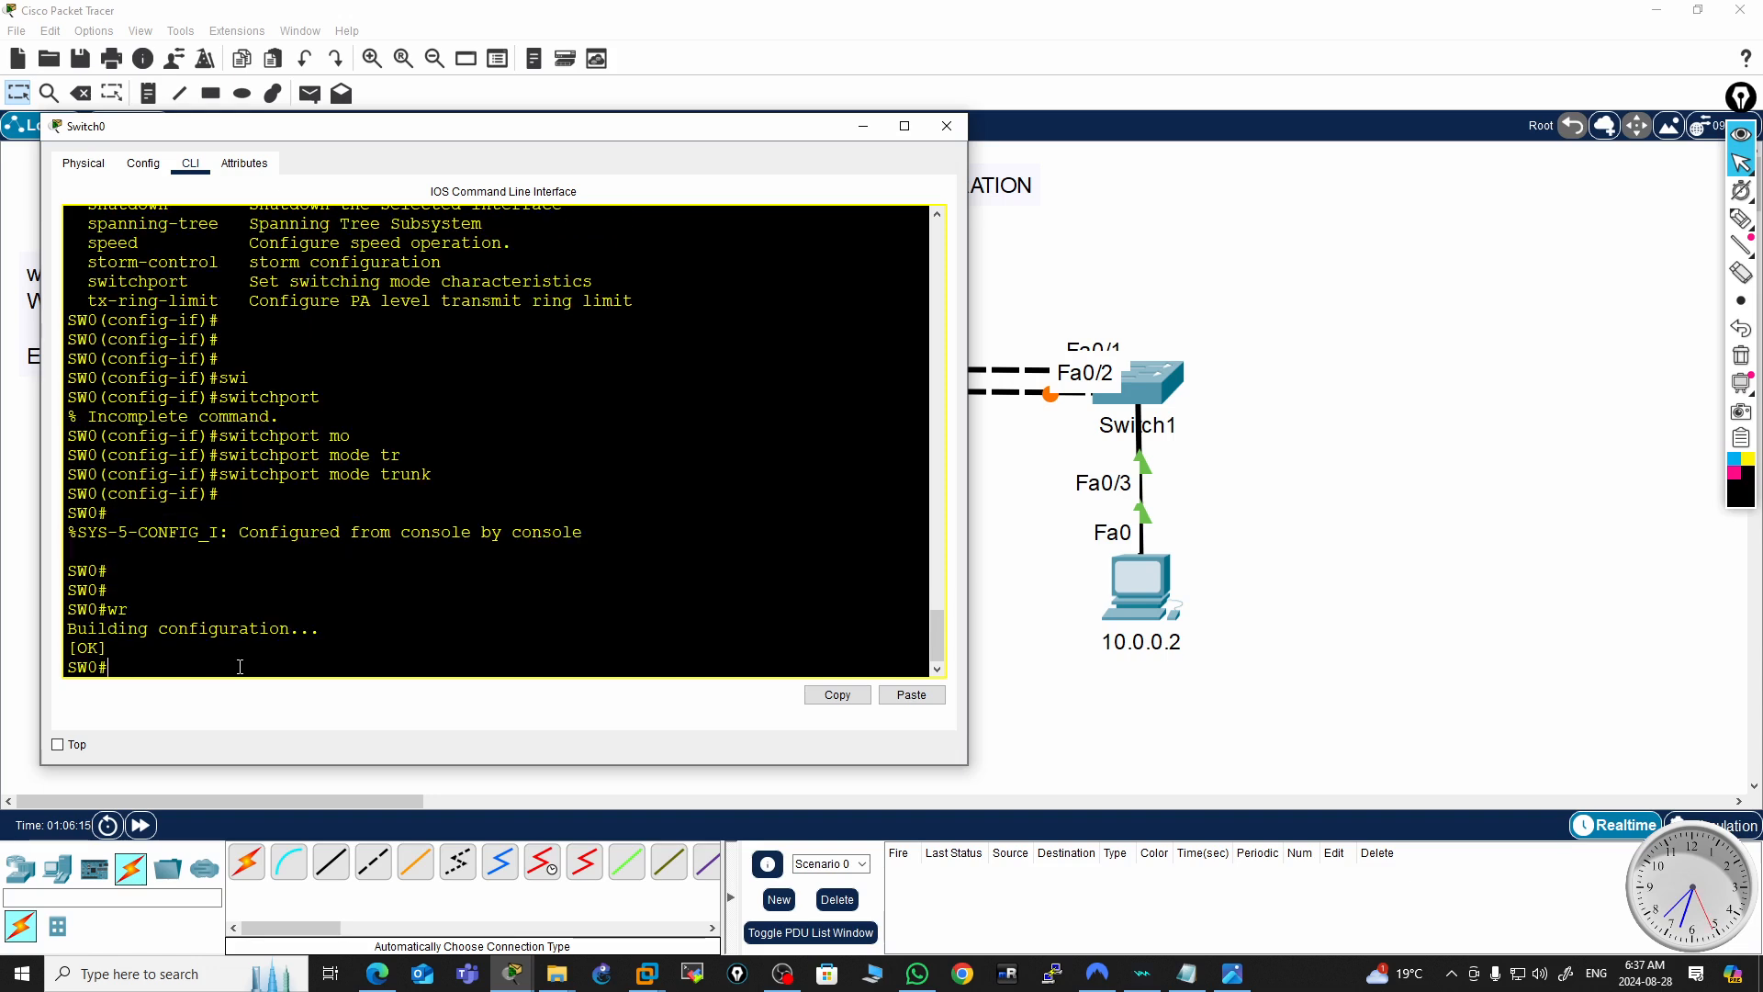
Close SW0's window, open Switch1's command line and enter privileged mode
click(947, 129)
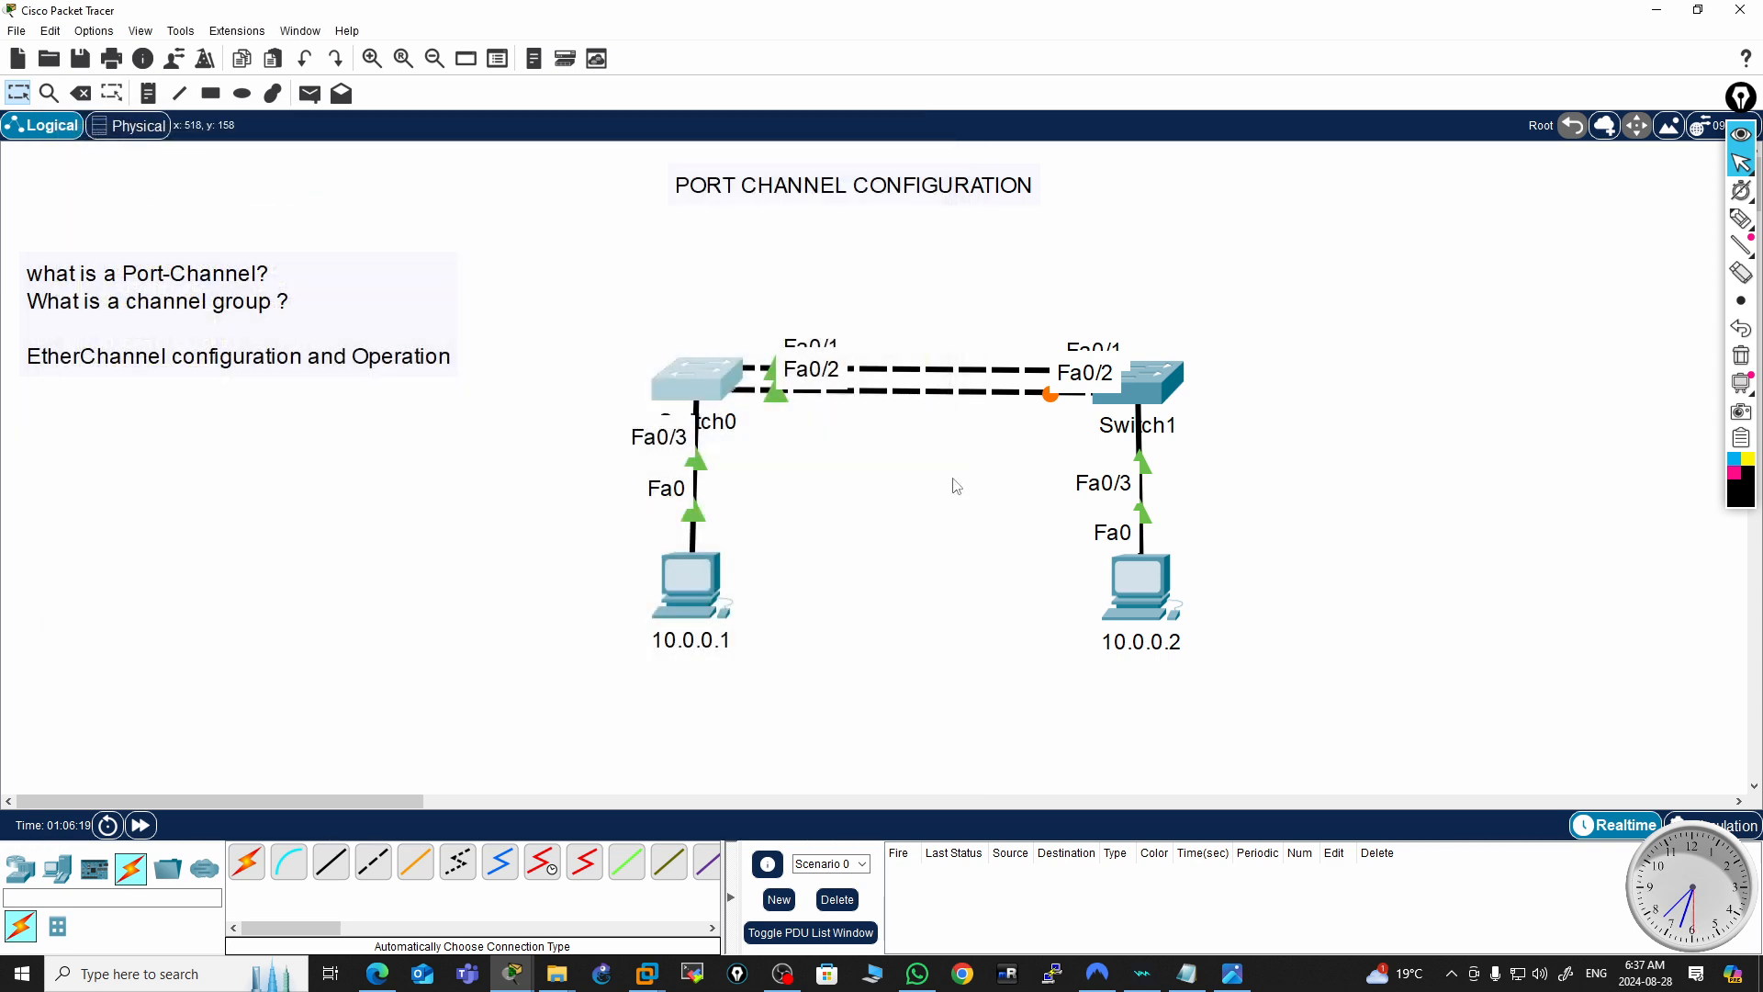
click(1150, 390)
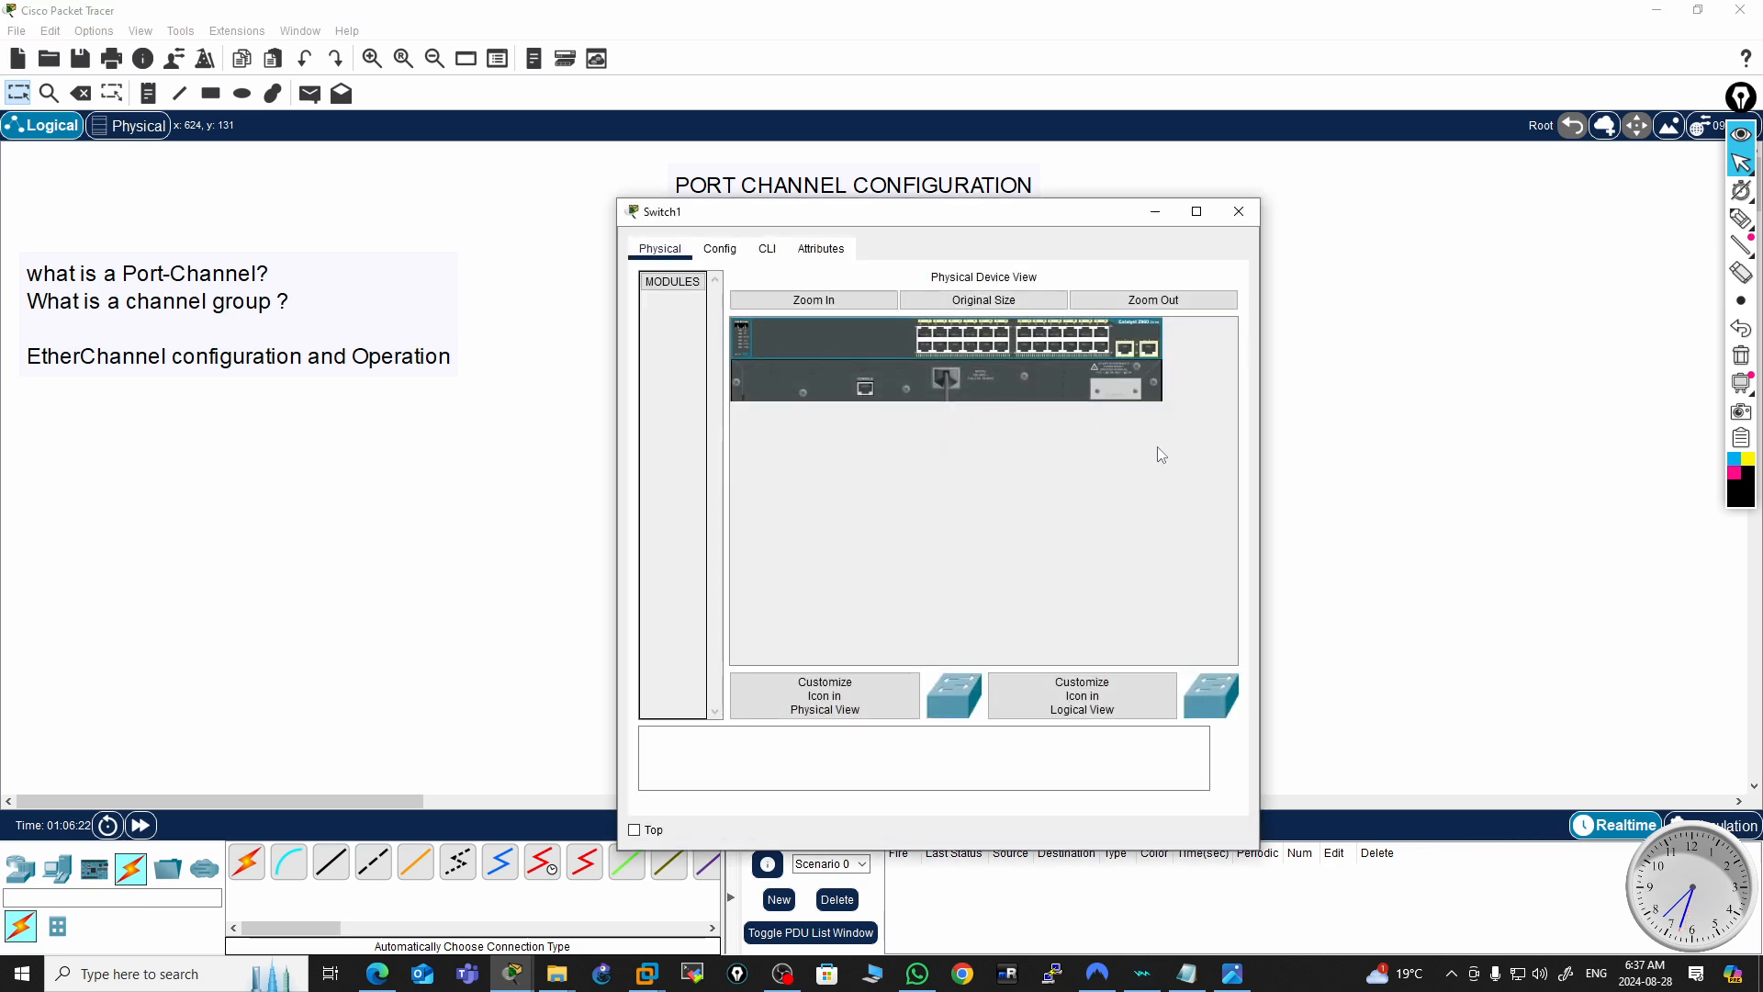
click(768, 250)
click(685, 268)
key(Return)
key(Return)
key(Return)
key(Return)
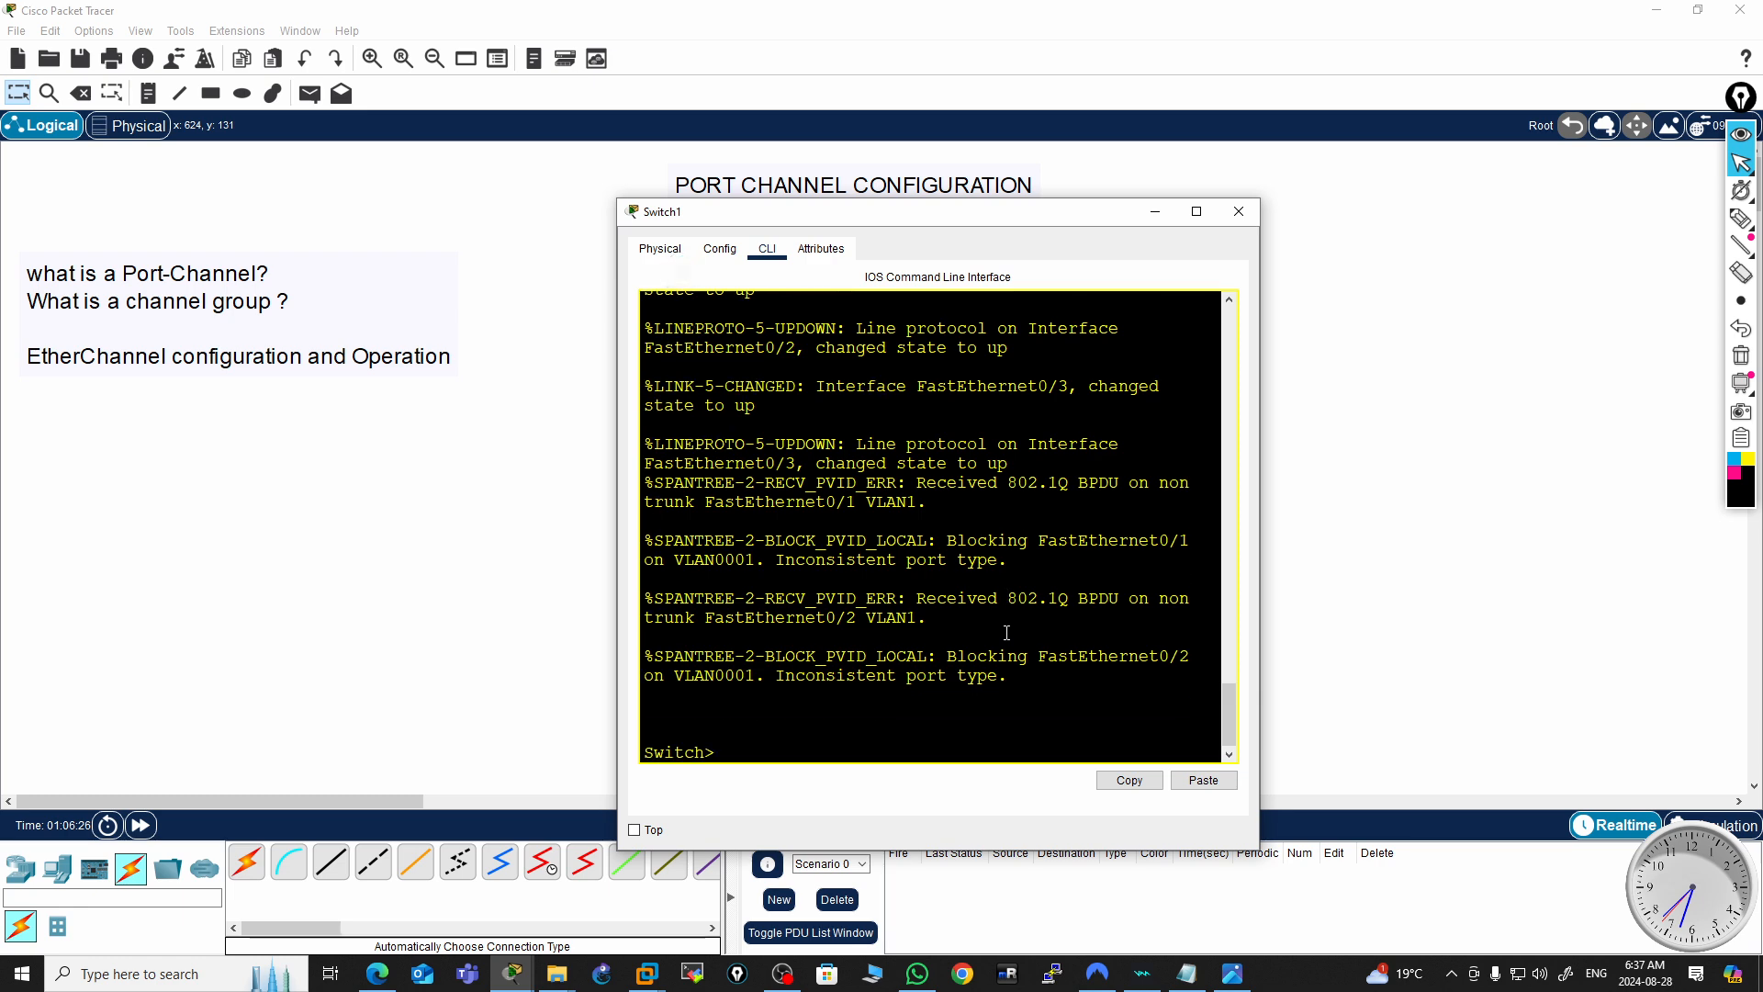
key(Return)
key(Return)
key(Return)
text(en)
key(Return)
key(Return)
key(Return)
key(Return)
key(Return)
key(Return)
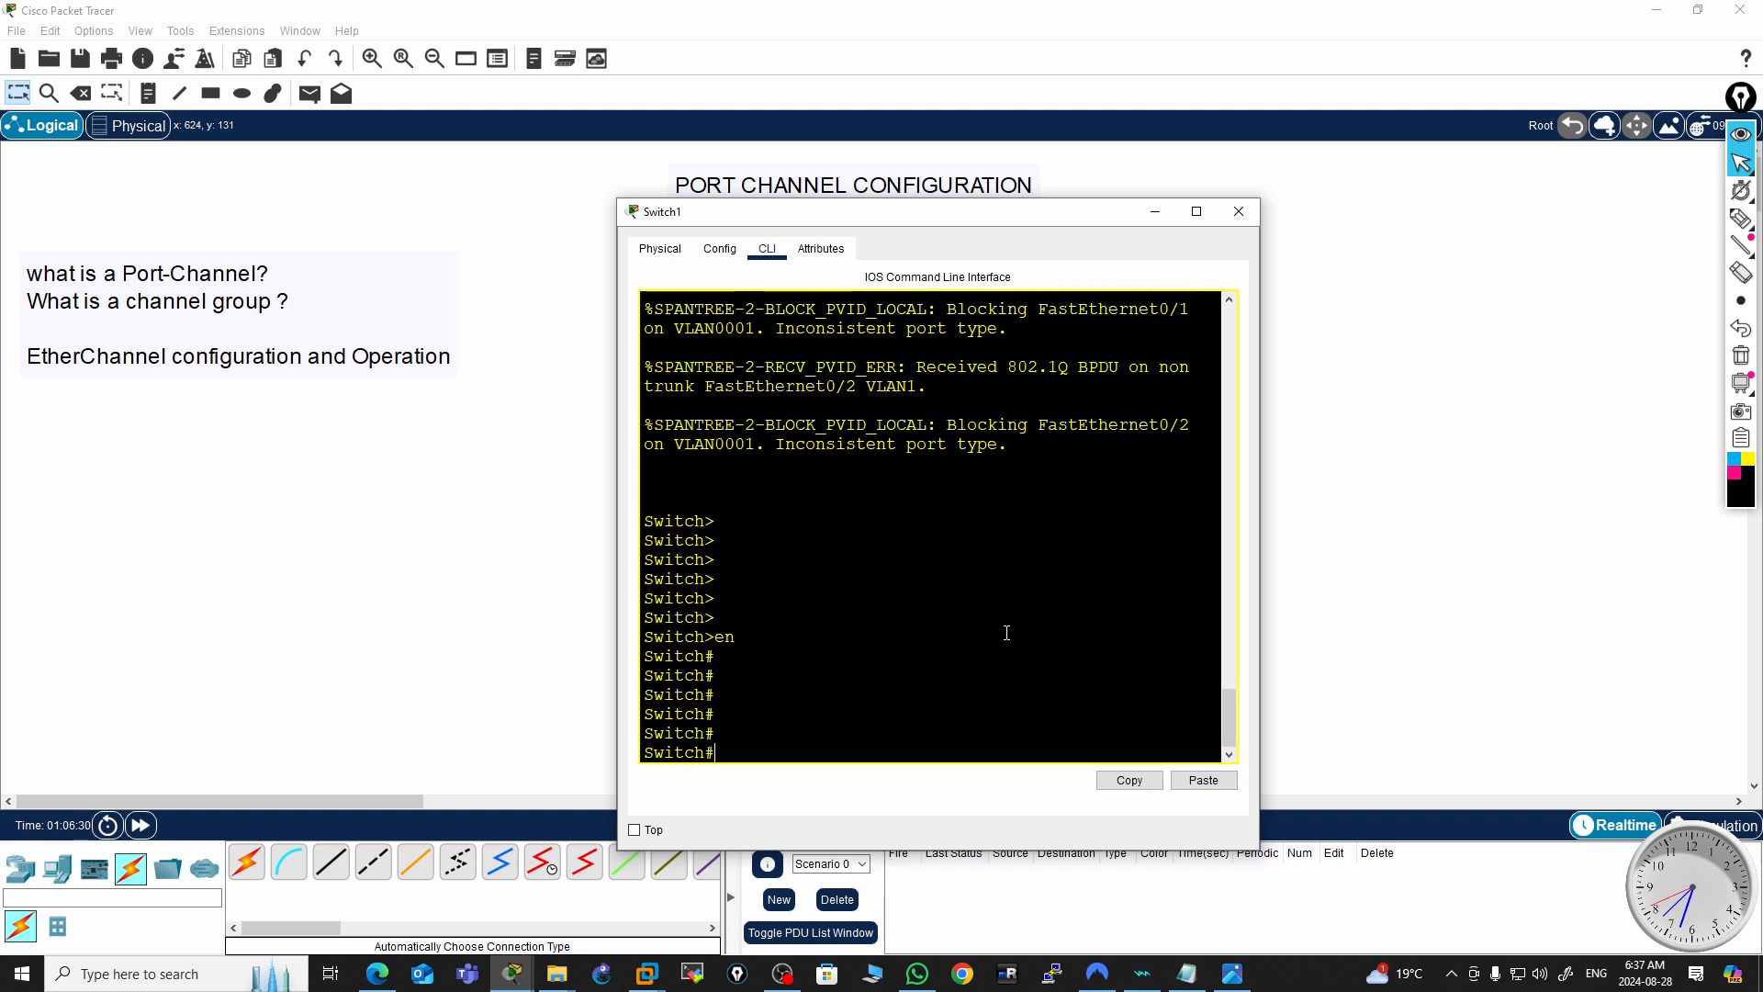
Enter global configuration mode and set Switch1's hostname to SW1
text(conf t)
key(Return)
key(Return)
text(hos)
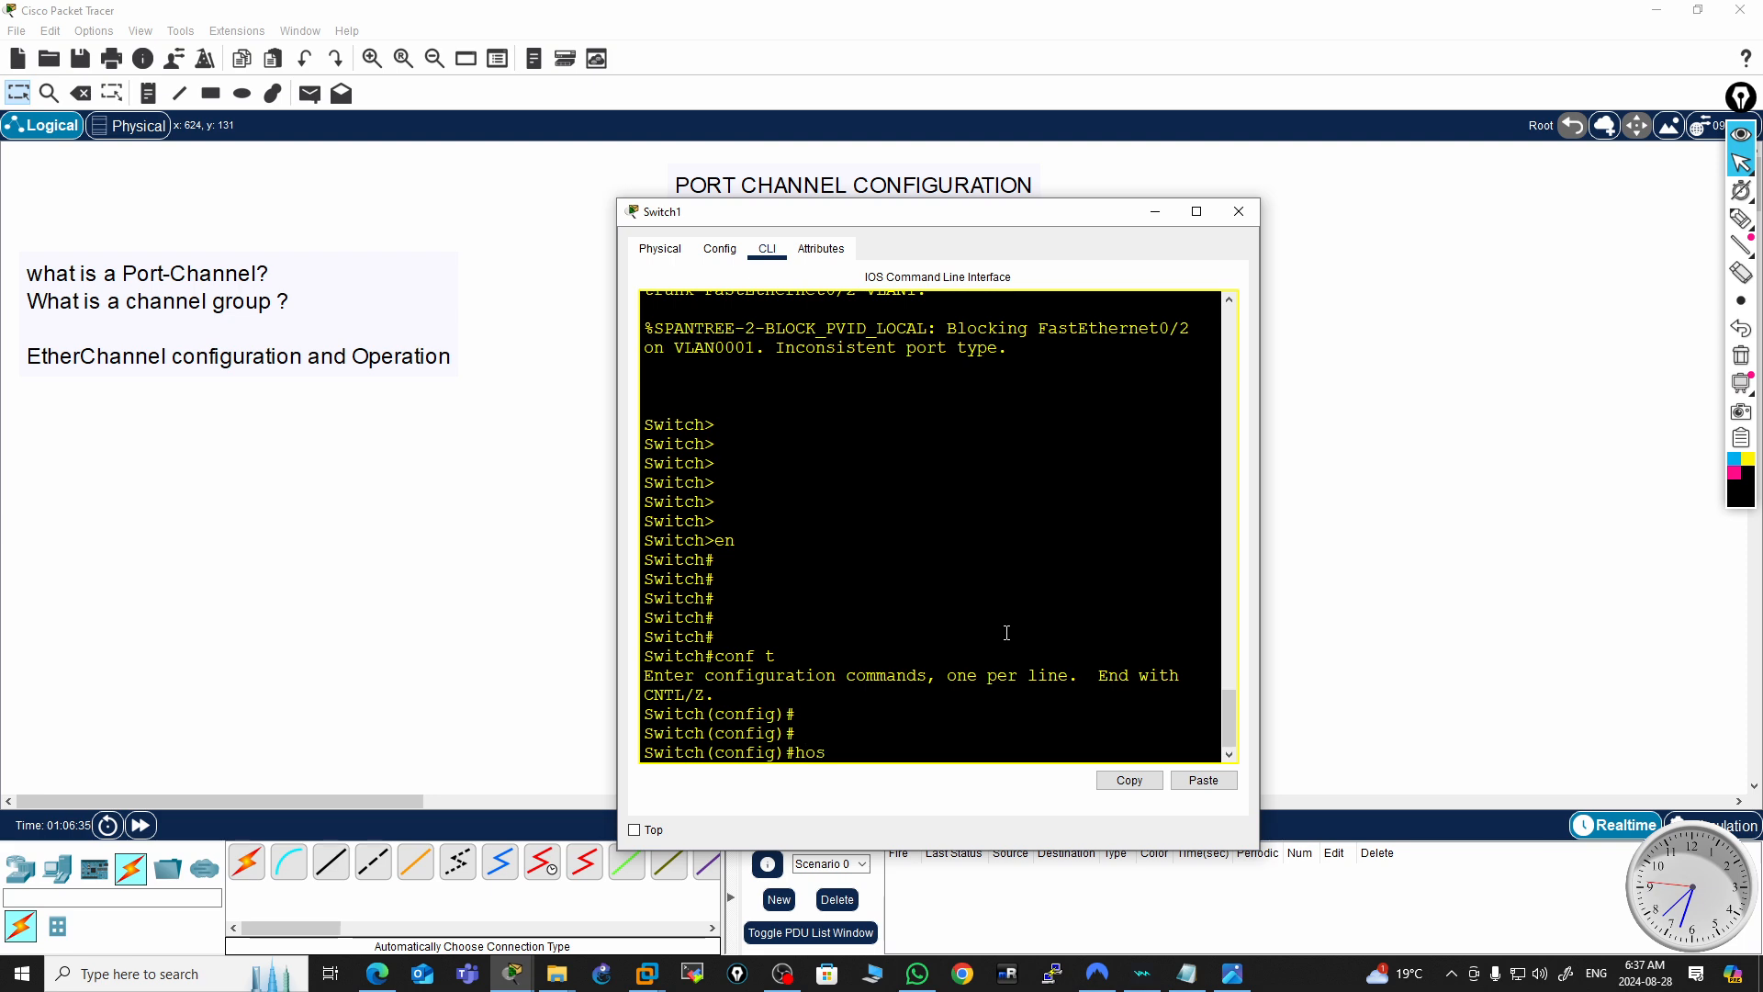
key(Tab)
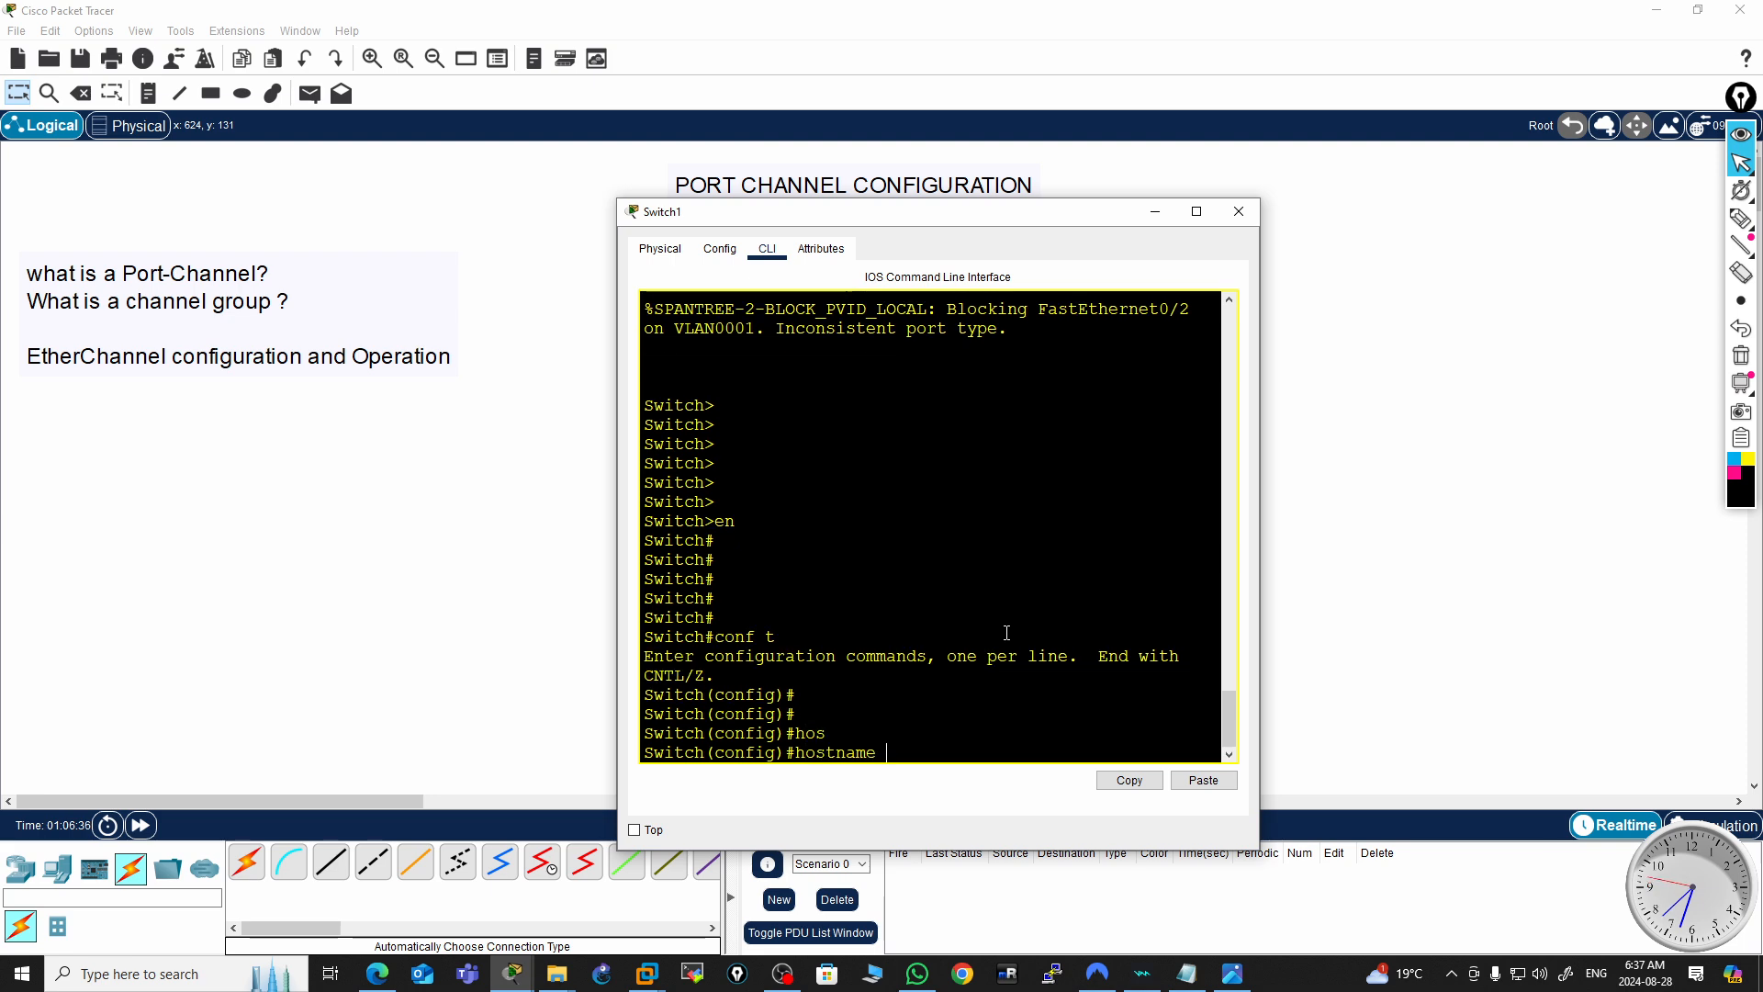
text(SW1)
key(Return)
key(Return)
key(Return)
key(Return)
key(Return)
key(Return)
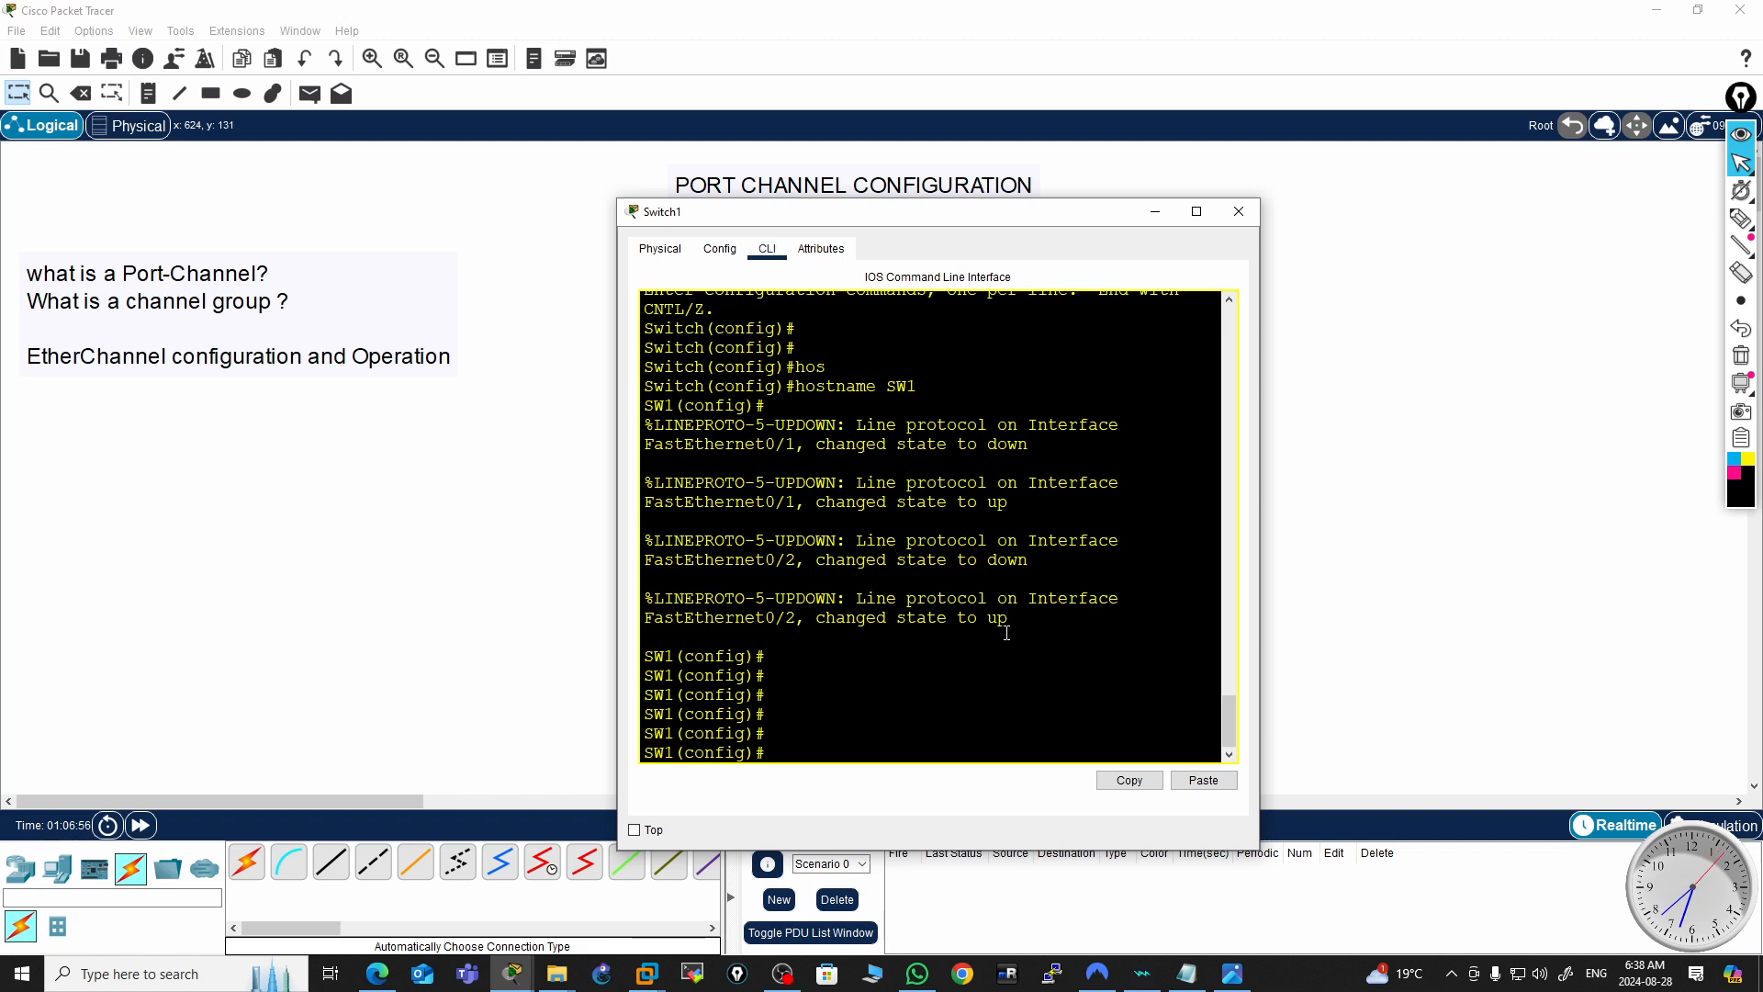
Select the interface range FastEthernet0/1-2 on SW1
text(nt ra)
key(Tab)
text(f01)
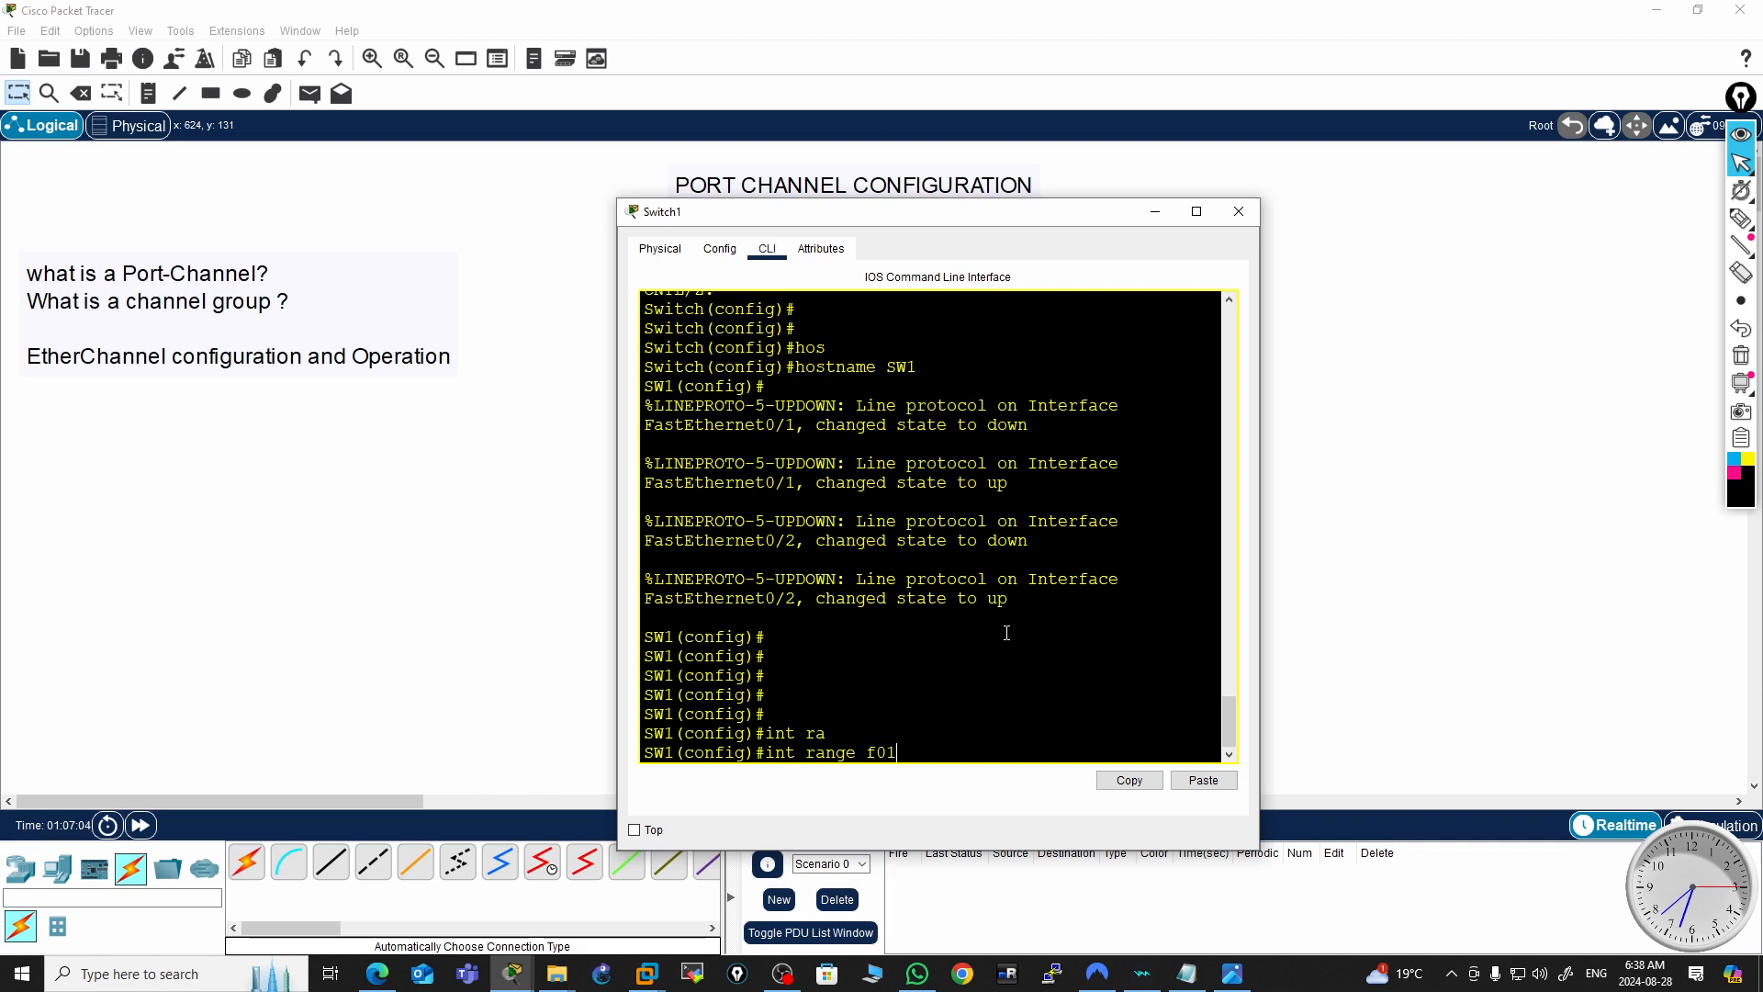
text(/)
key(BackSpace)
text(/1-2)
key(Return)
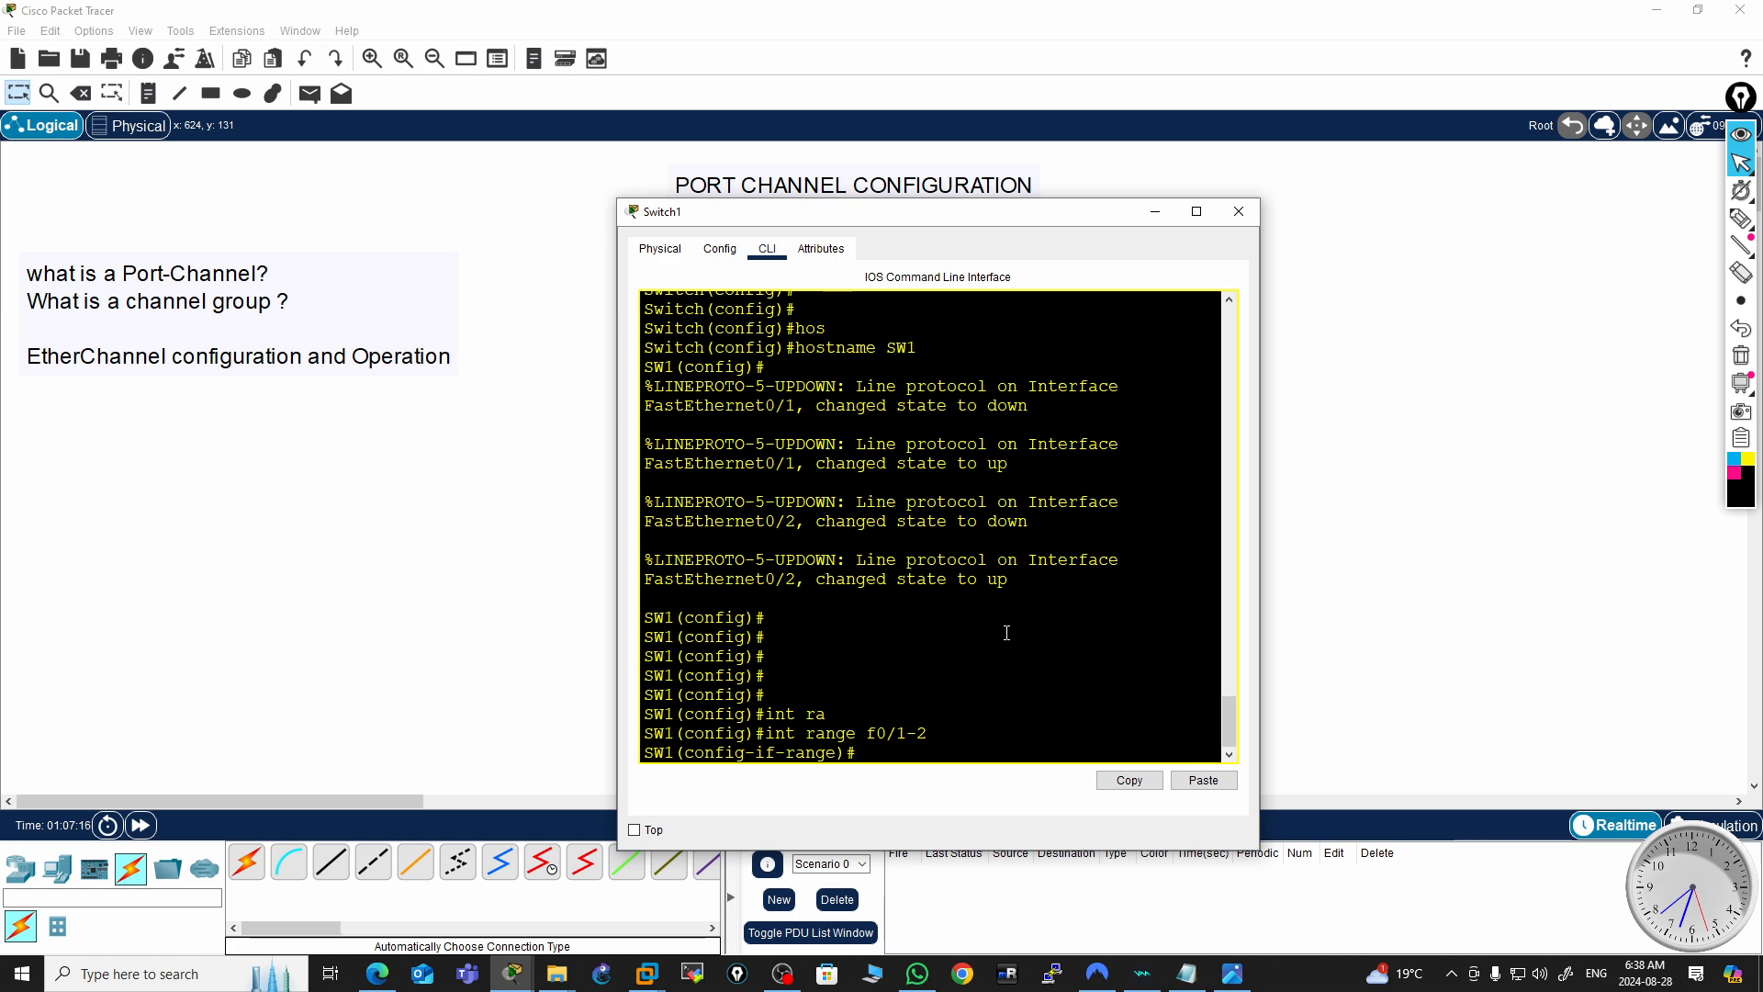
Start a channel-group 1 command on the range and list the available mode options
text(channel-g)
key(Tab)
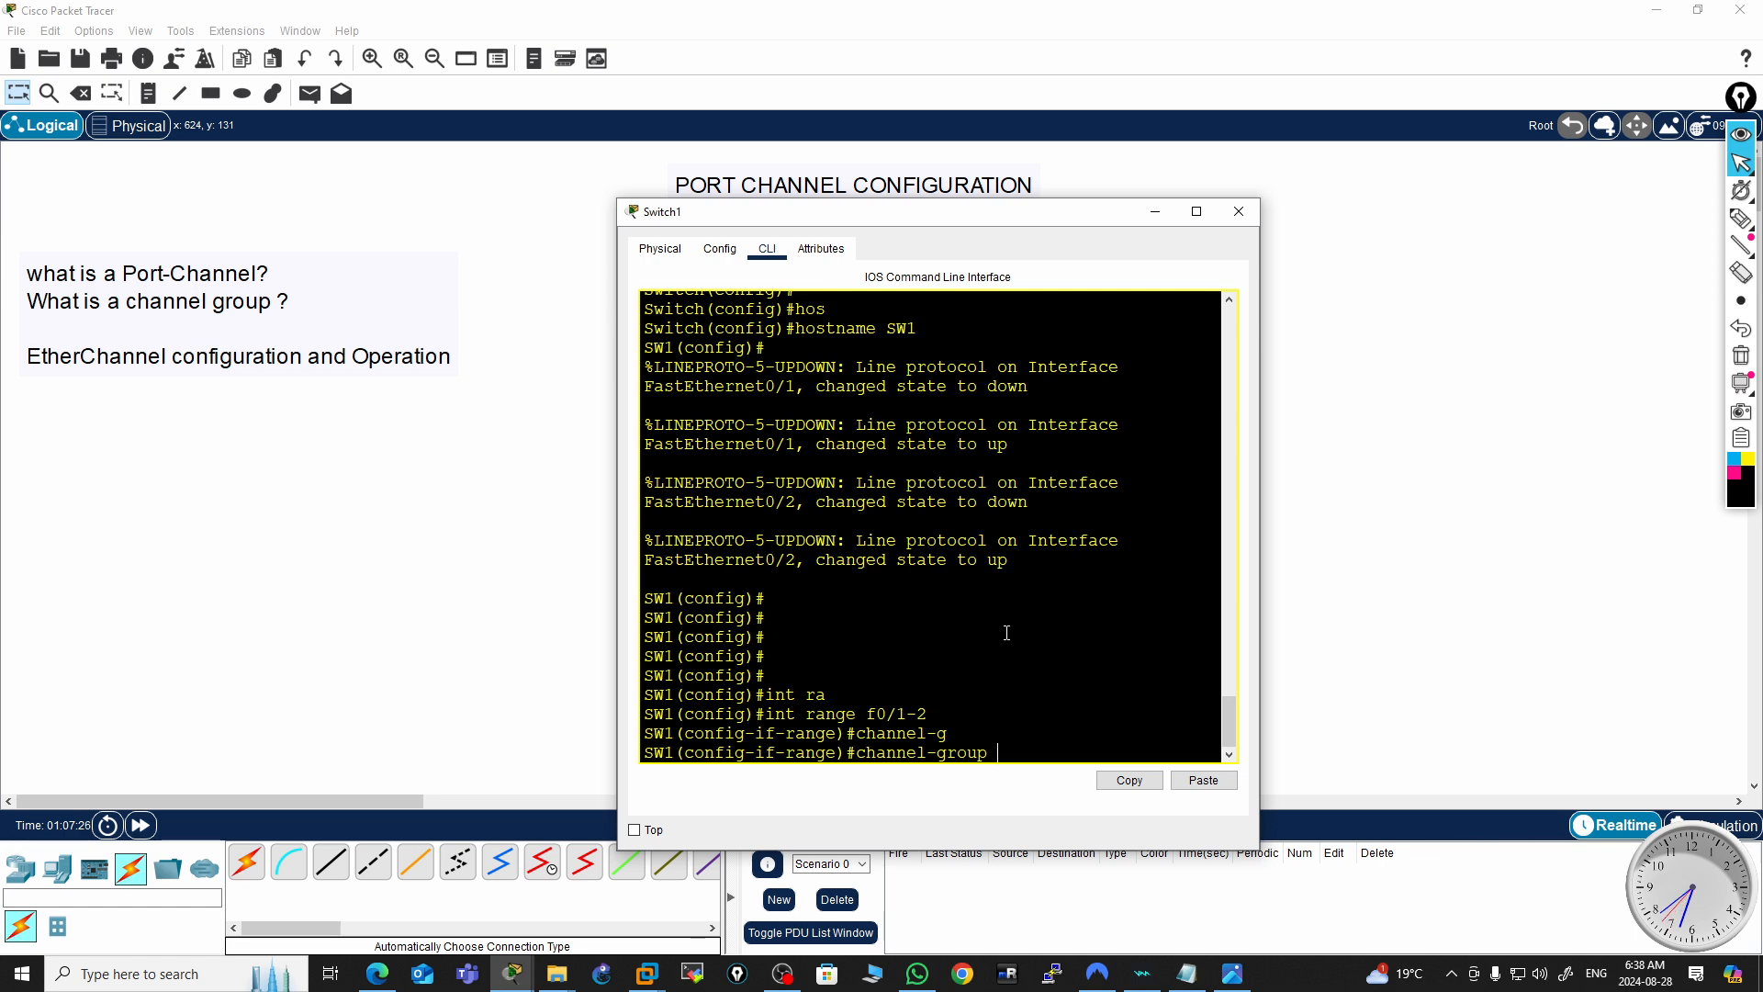
text(1 mo)
key(Tab)
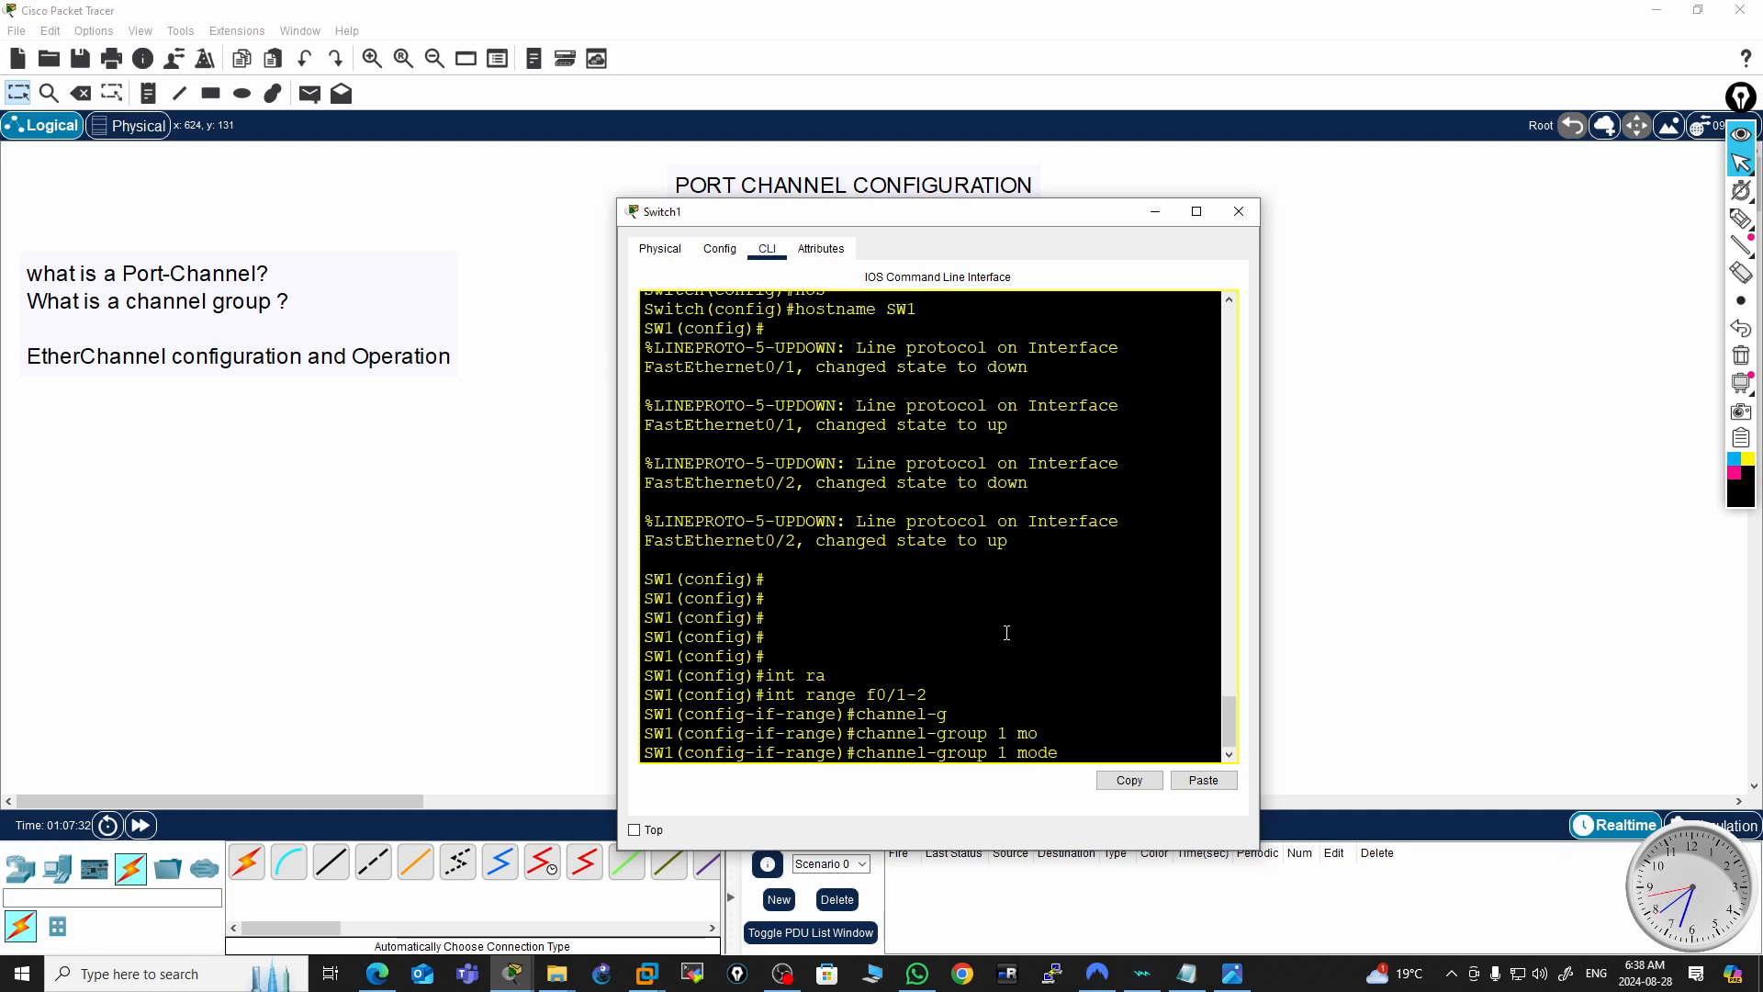
text(?)
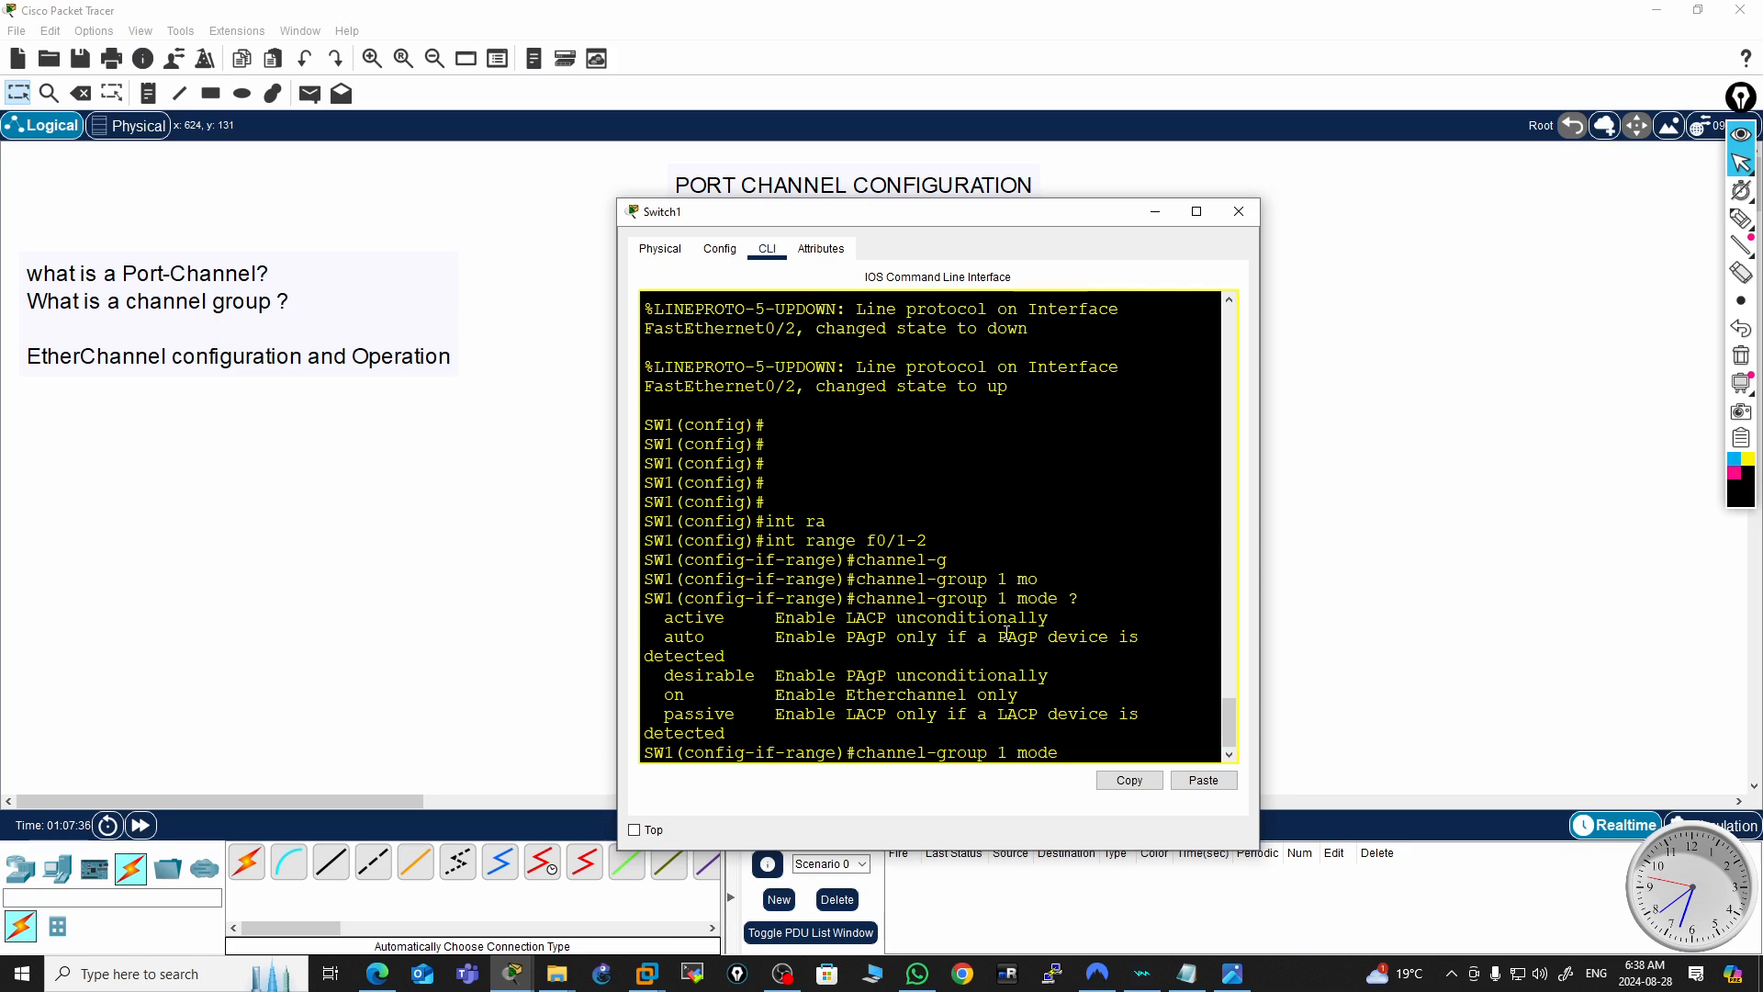
Examine the active, passive, auto and desirable mode descriptions for LACP and PAgP
double_click(689, 617)
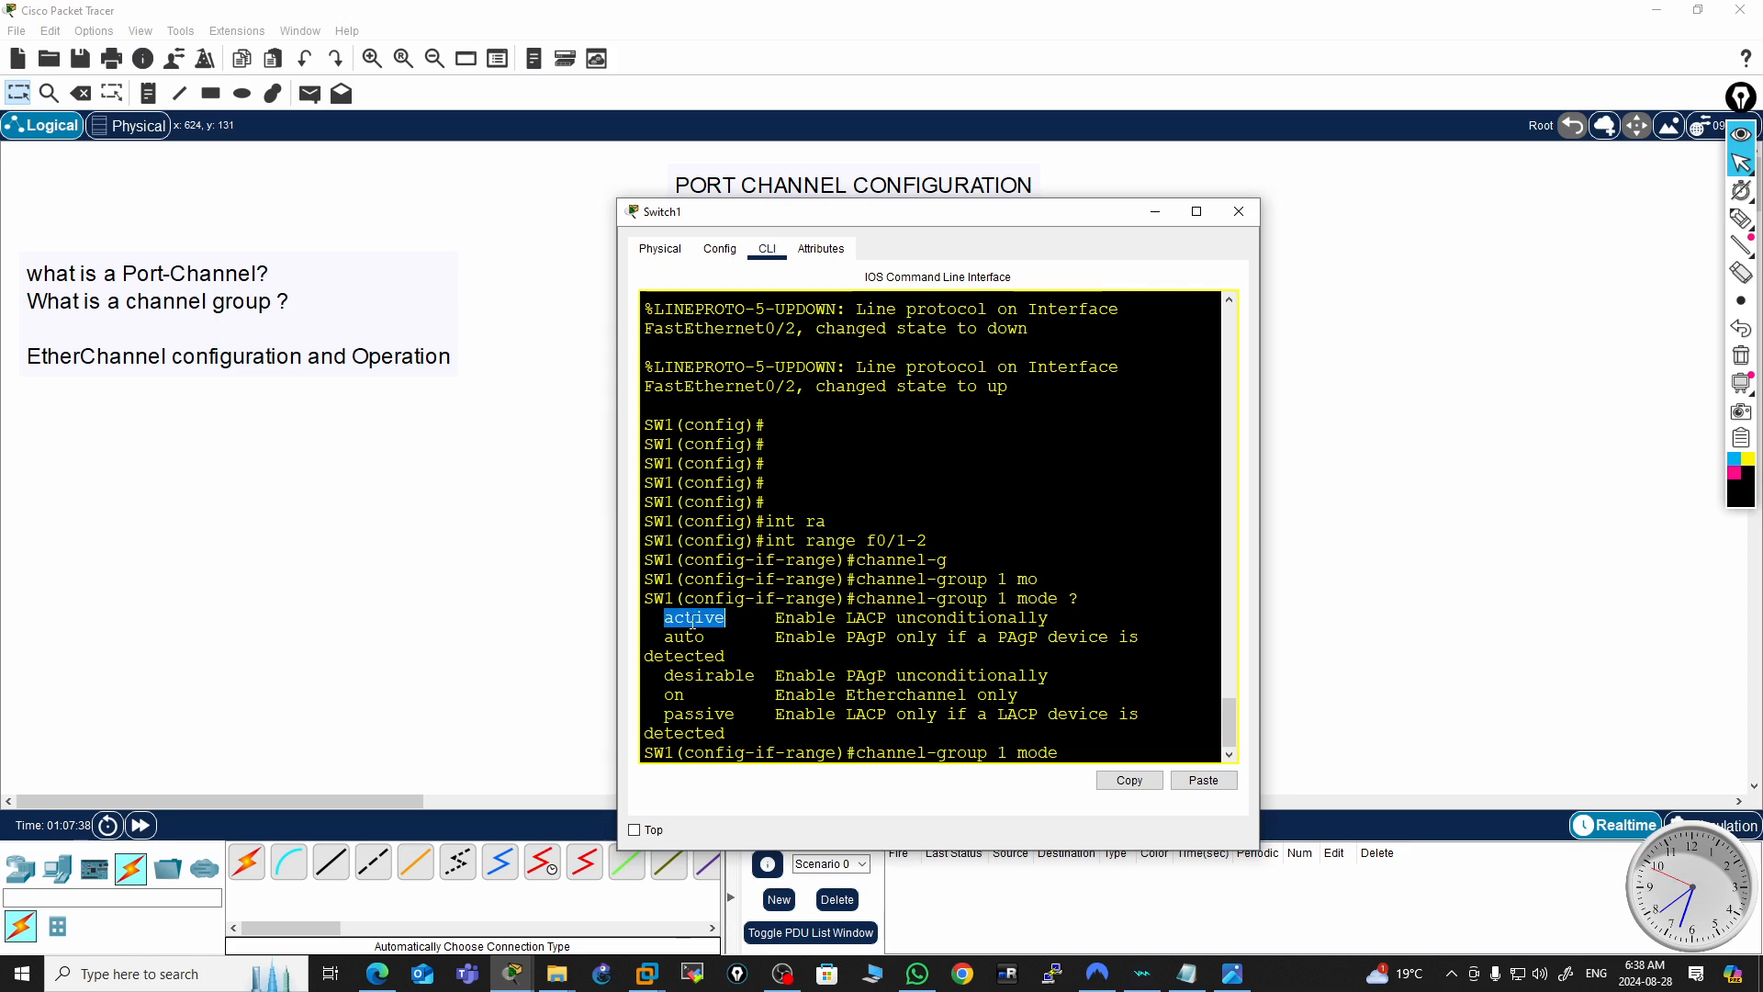
double_click(700, 714)
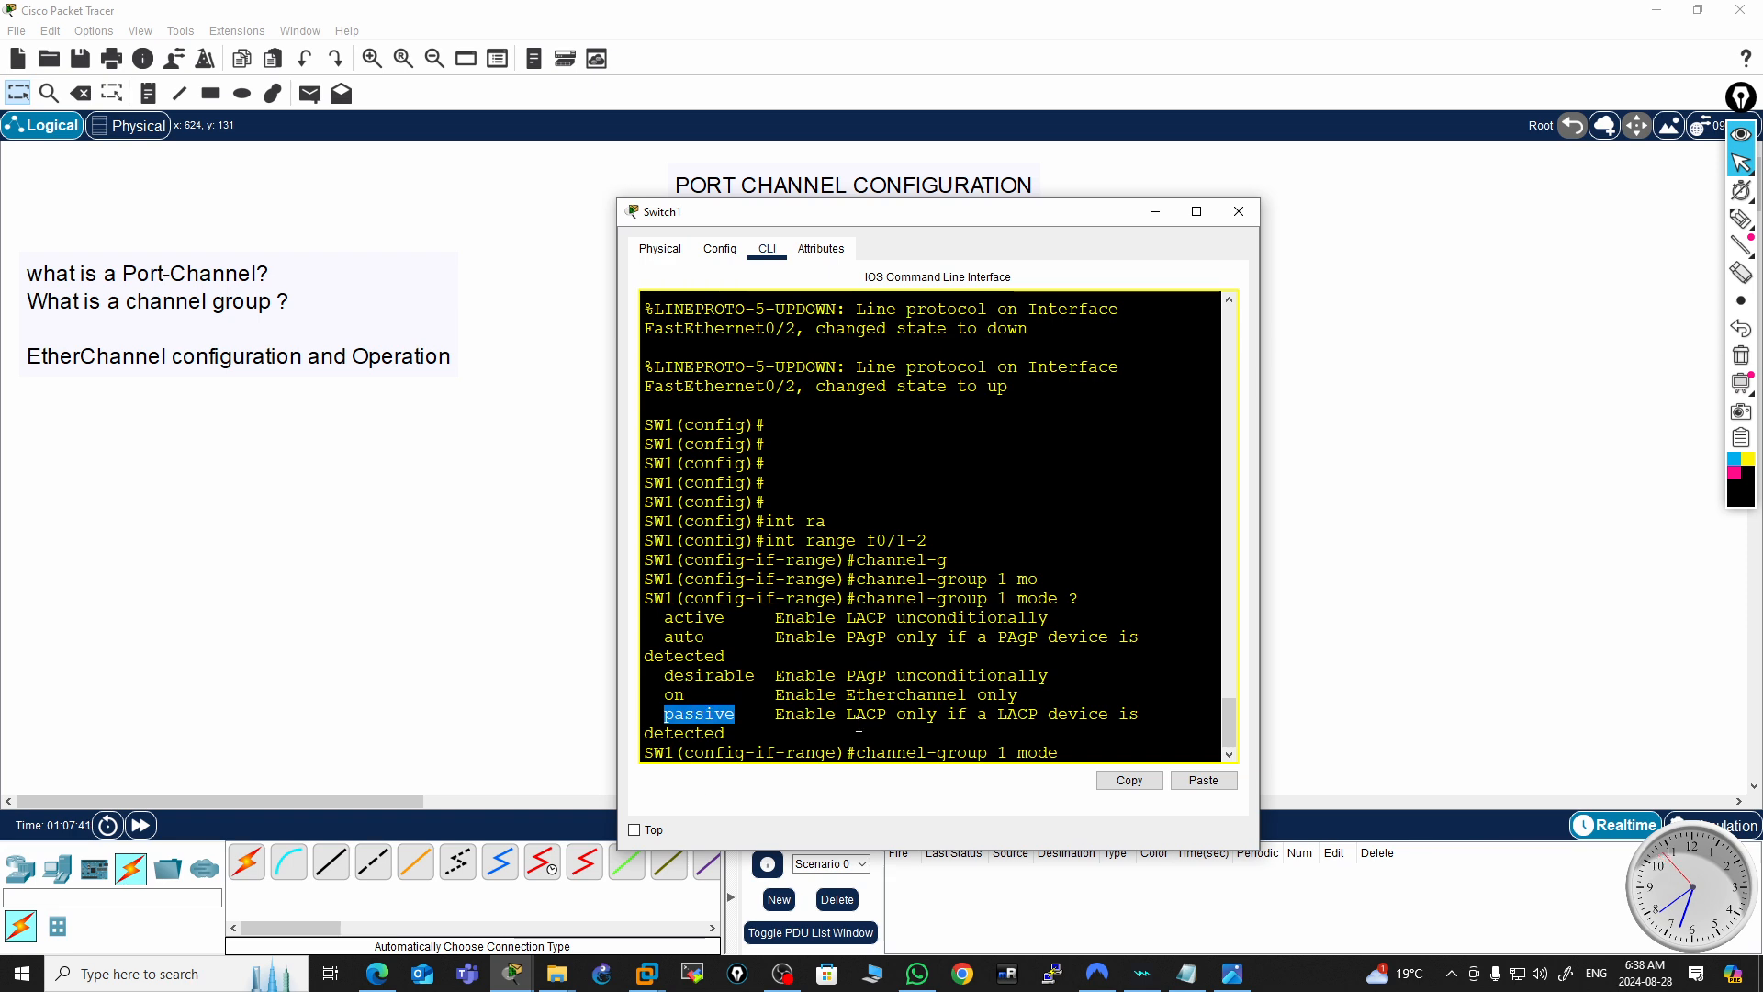
click(800, 617)
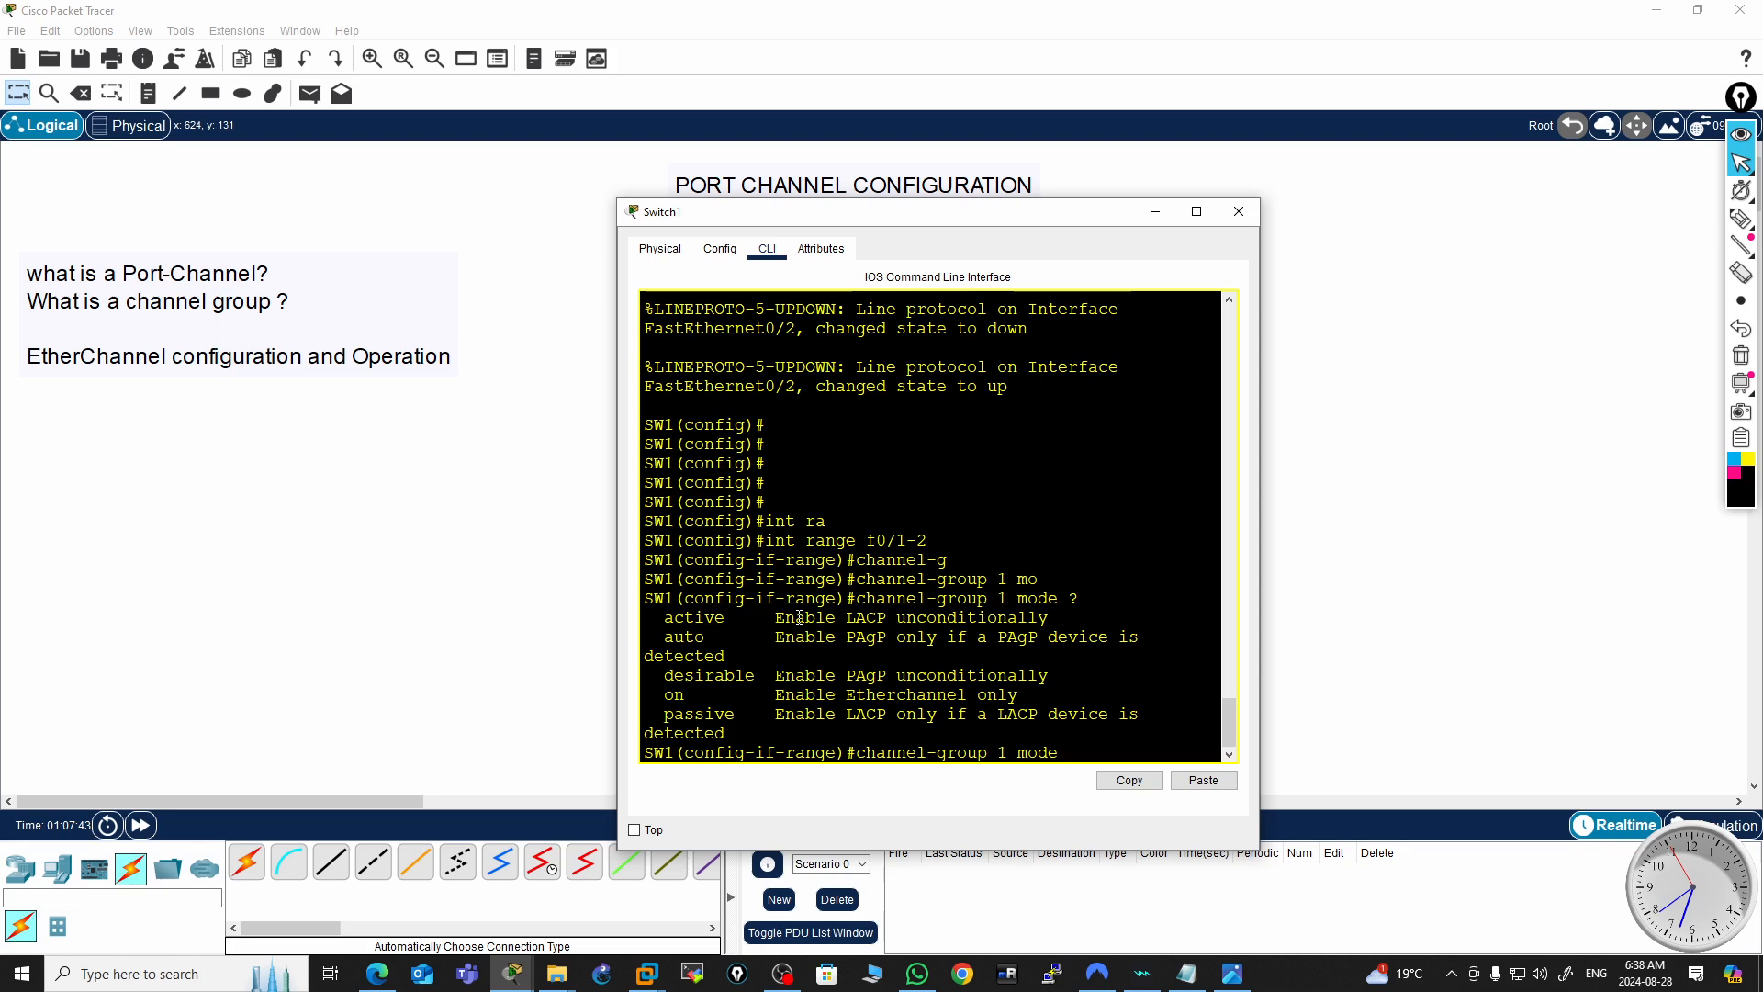
double_click(868, 618)
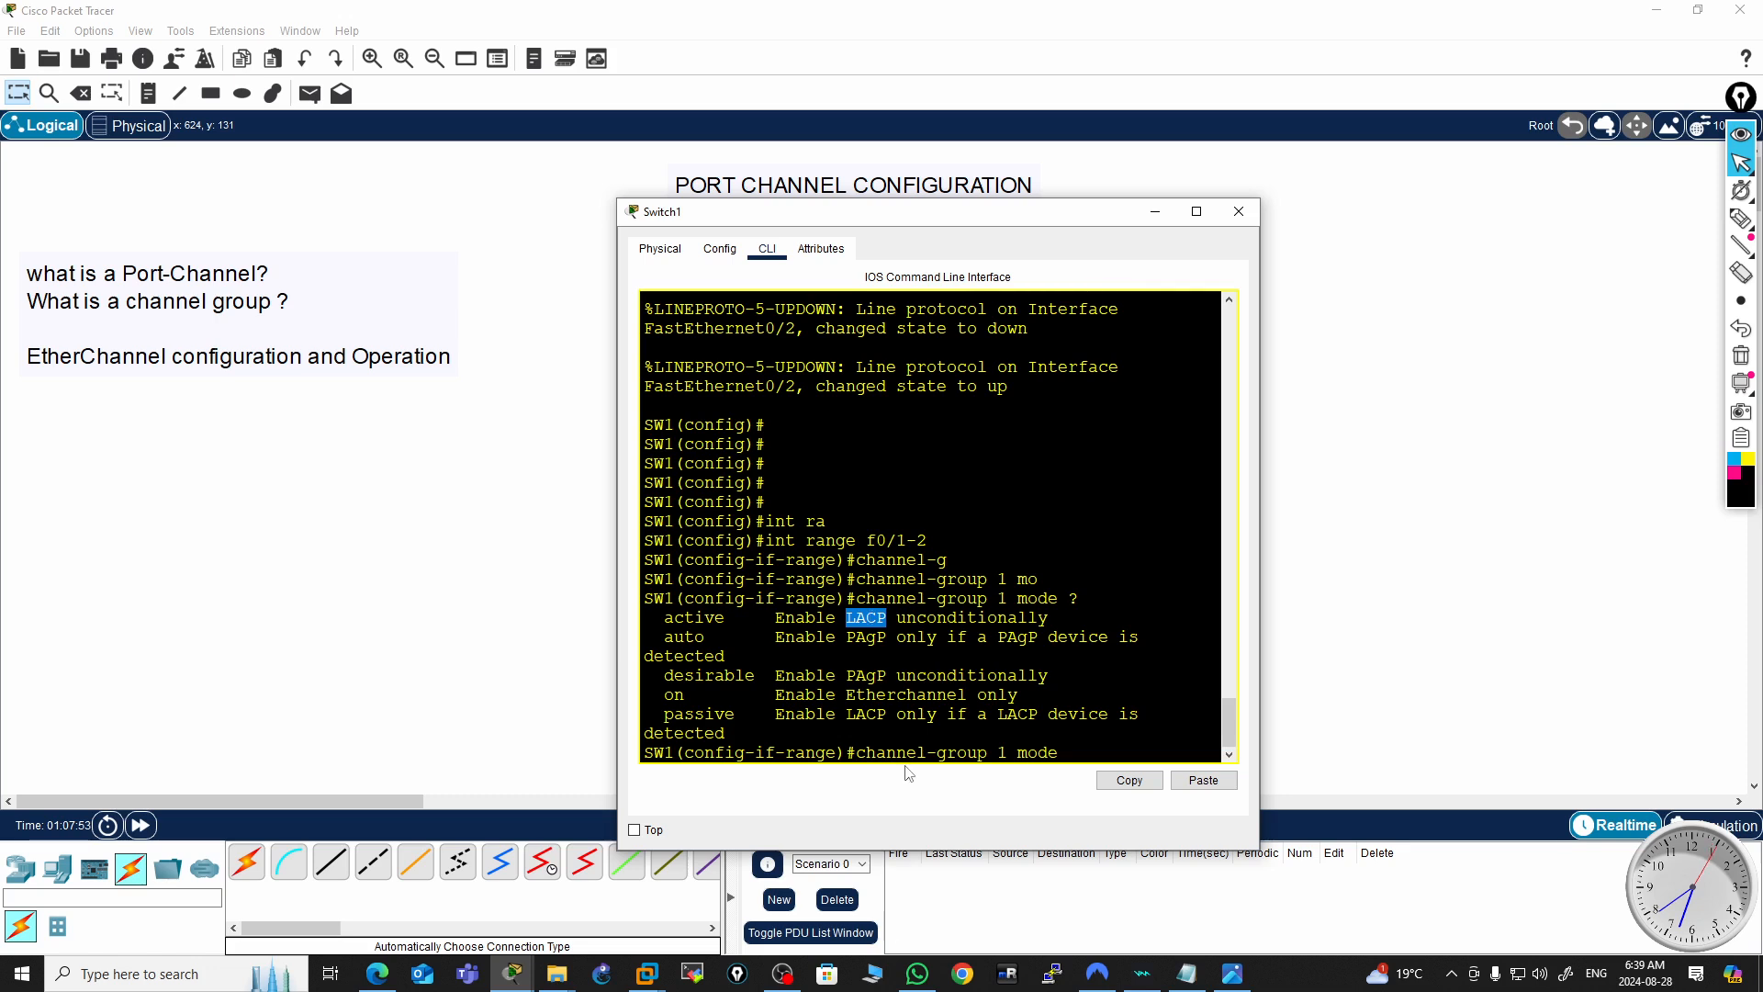
double_click(864, 677)
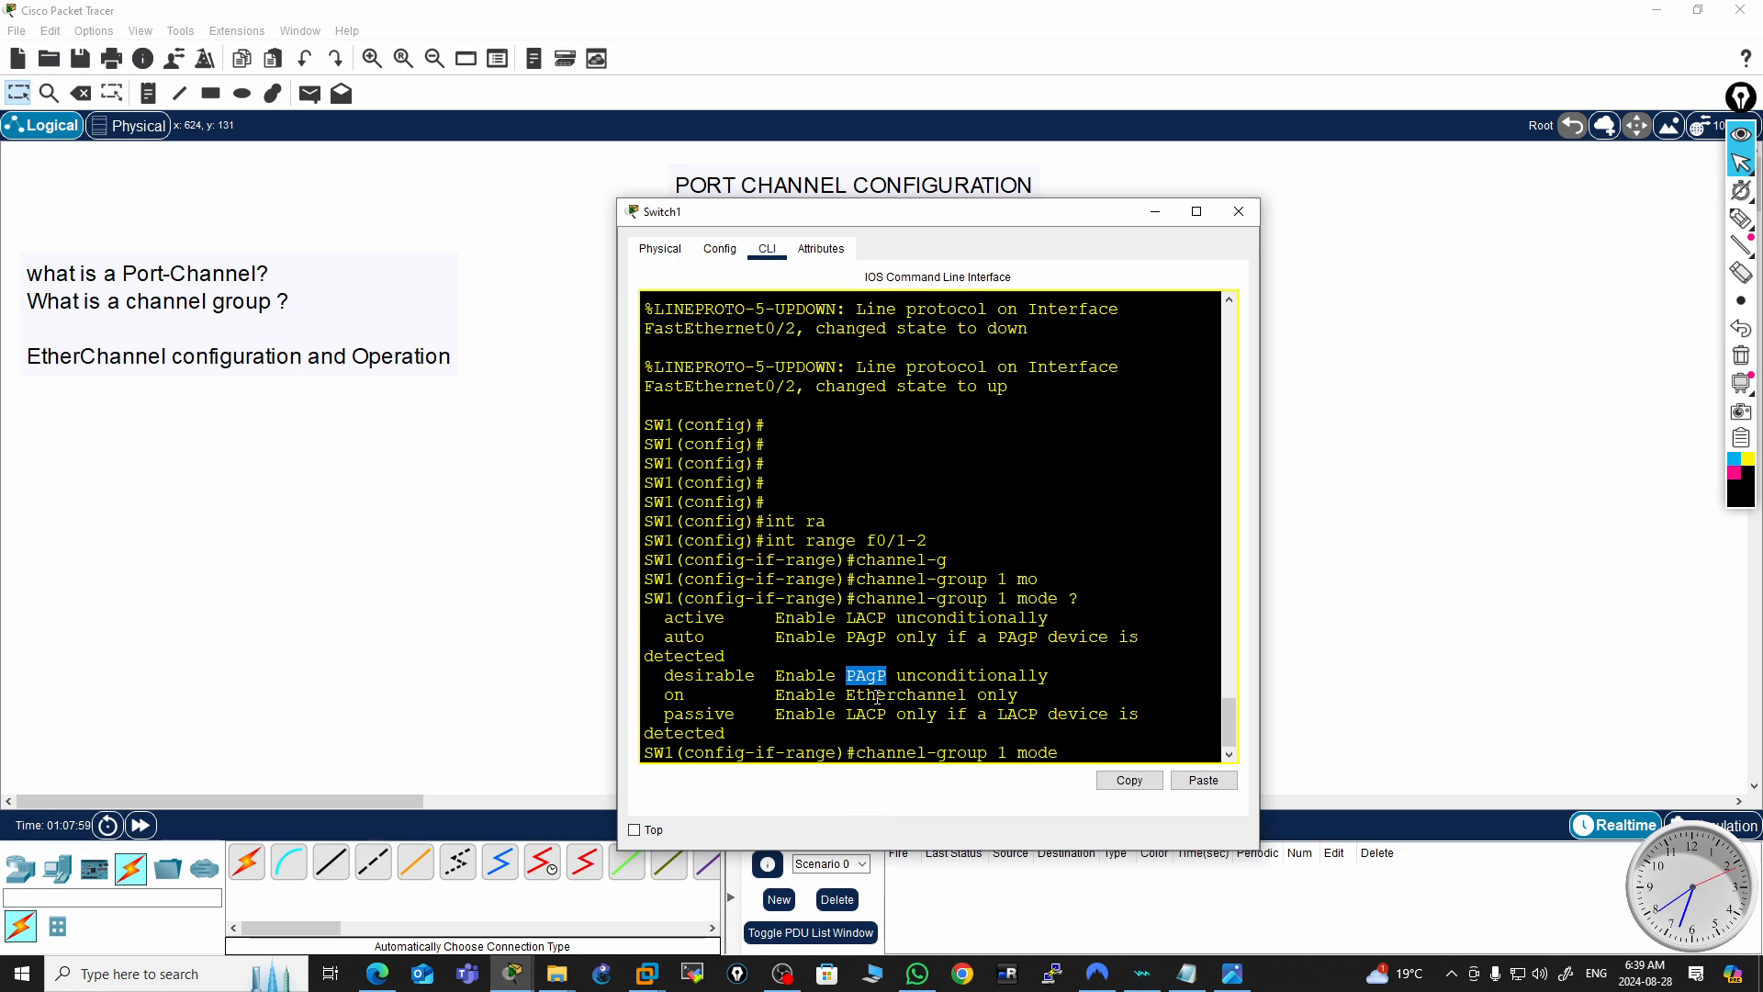
click(864, 636)
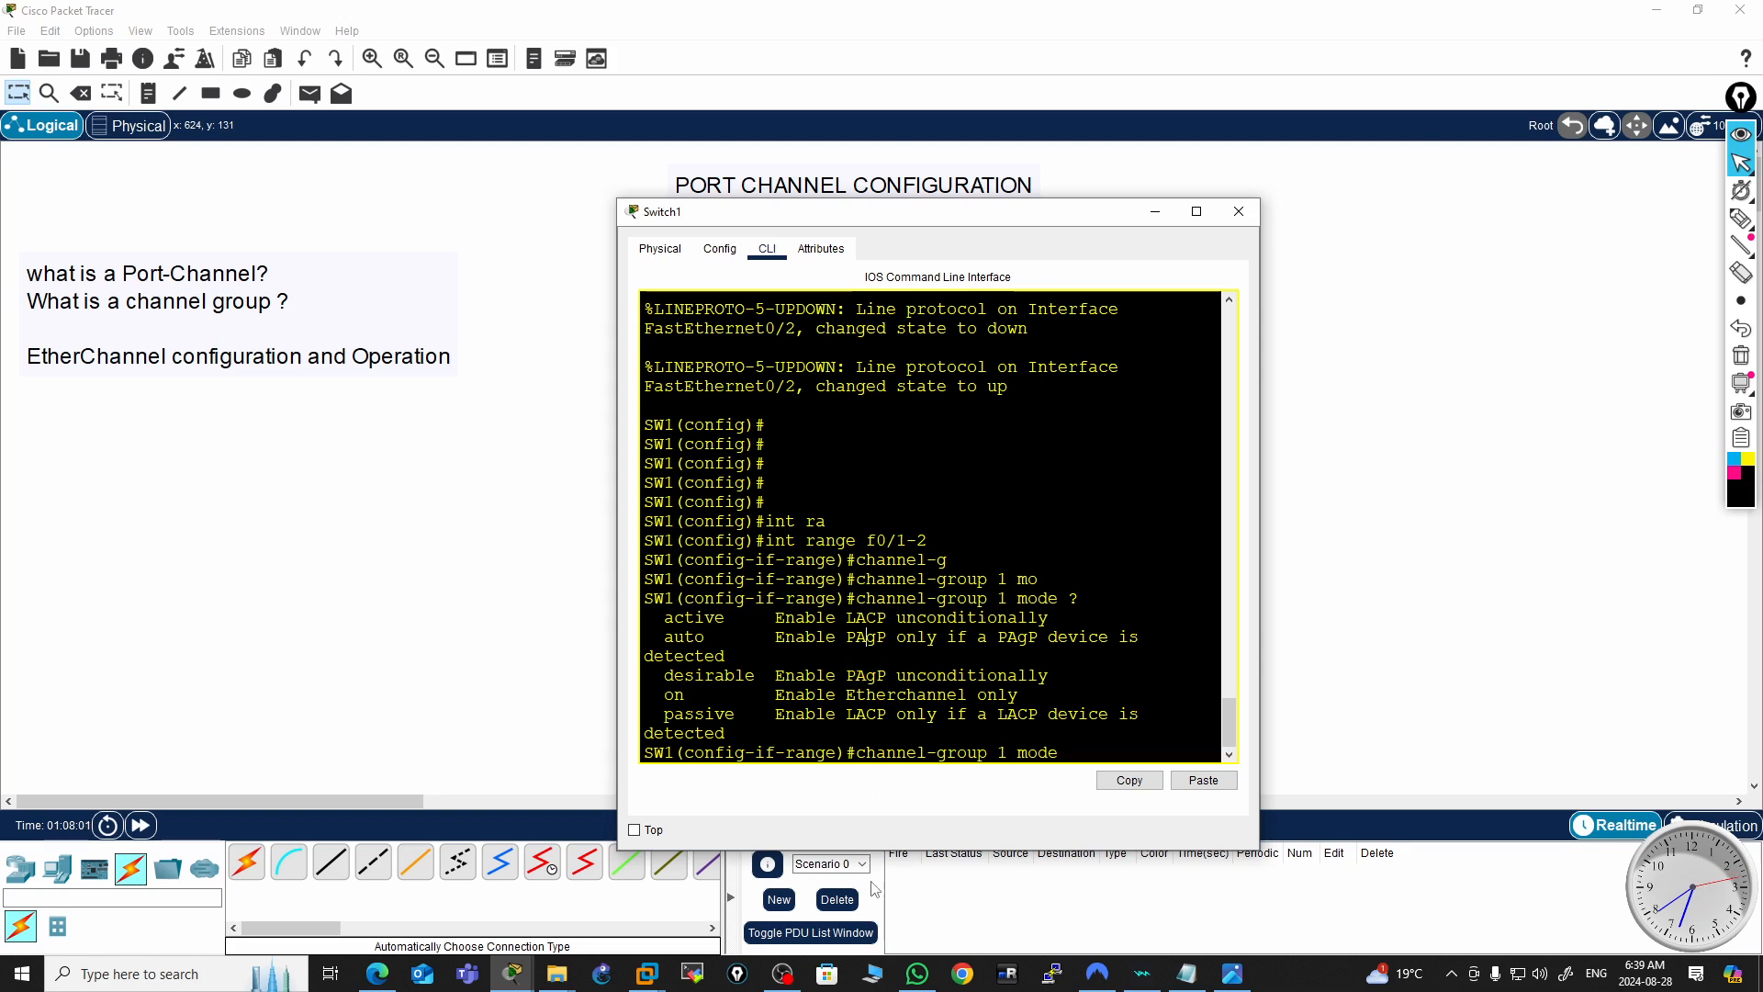
drag(1065, 744, 1069, 772)
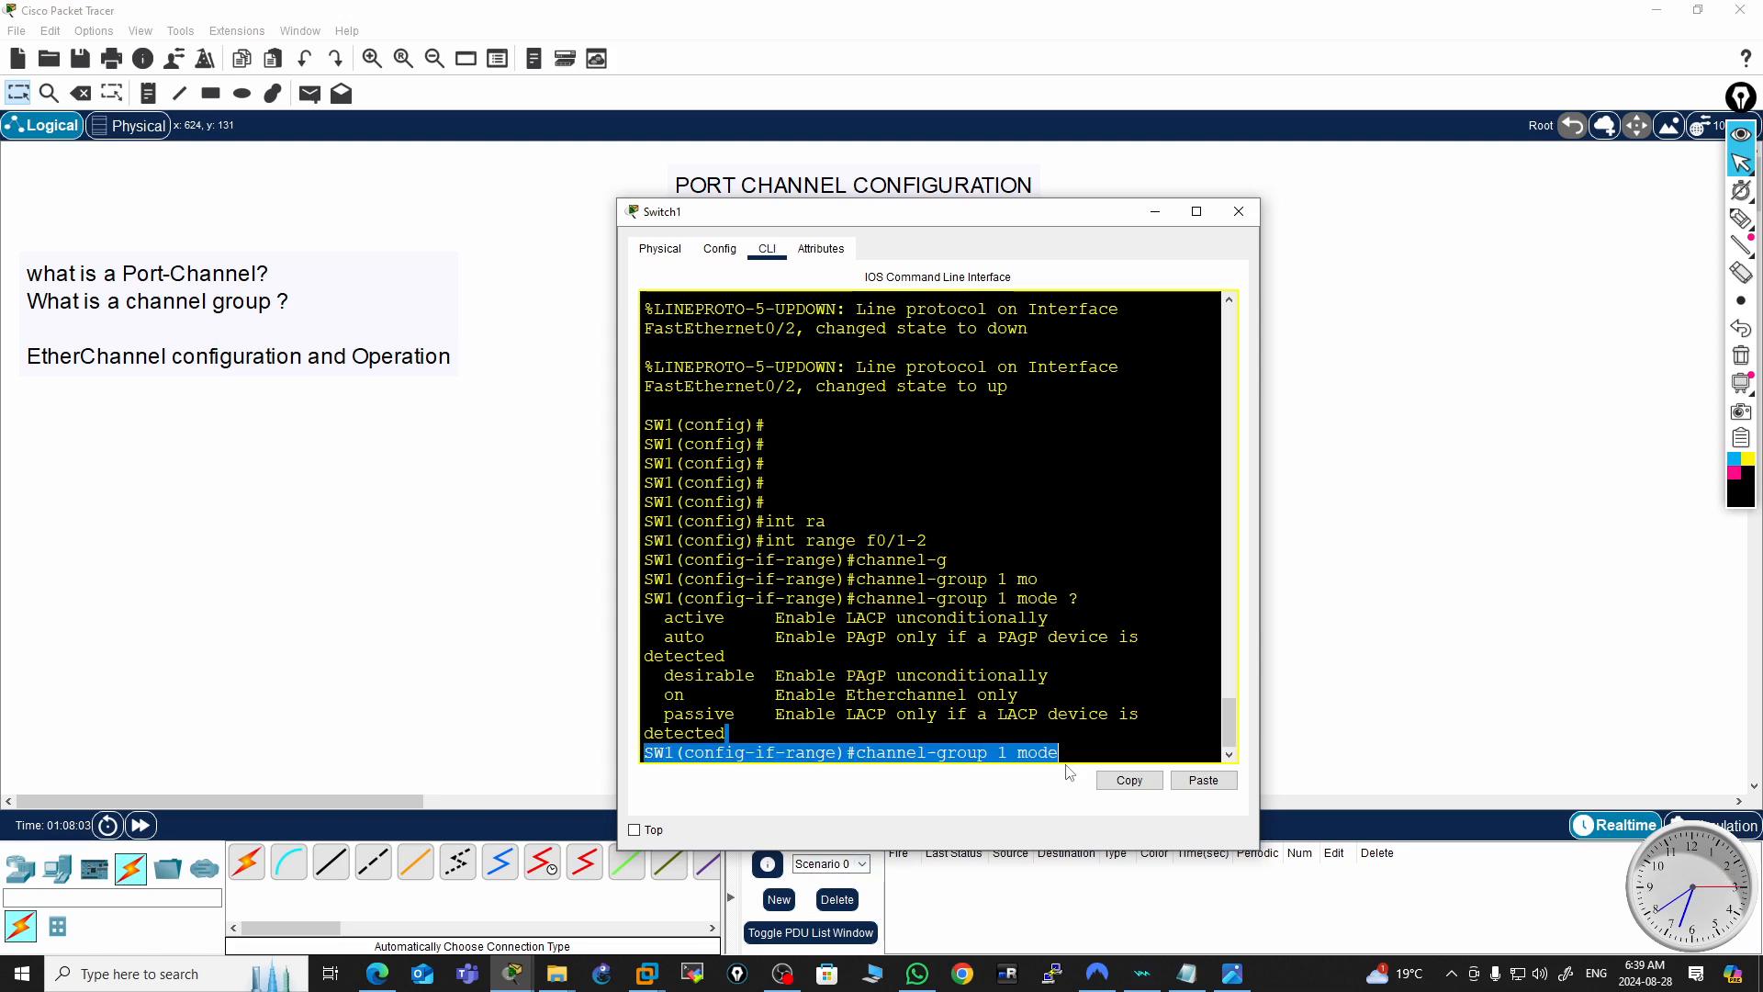
key(Return)
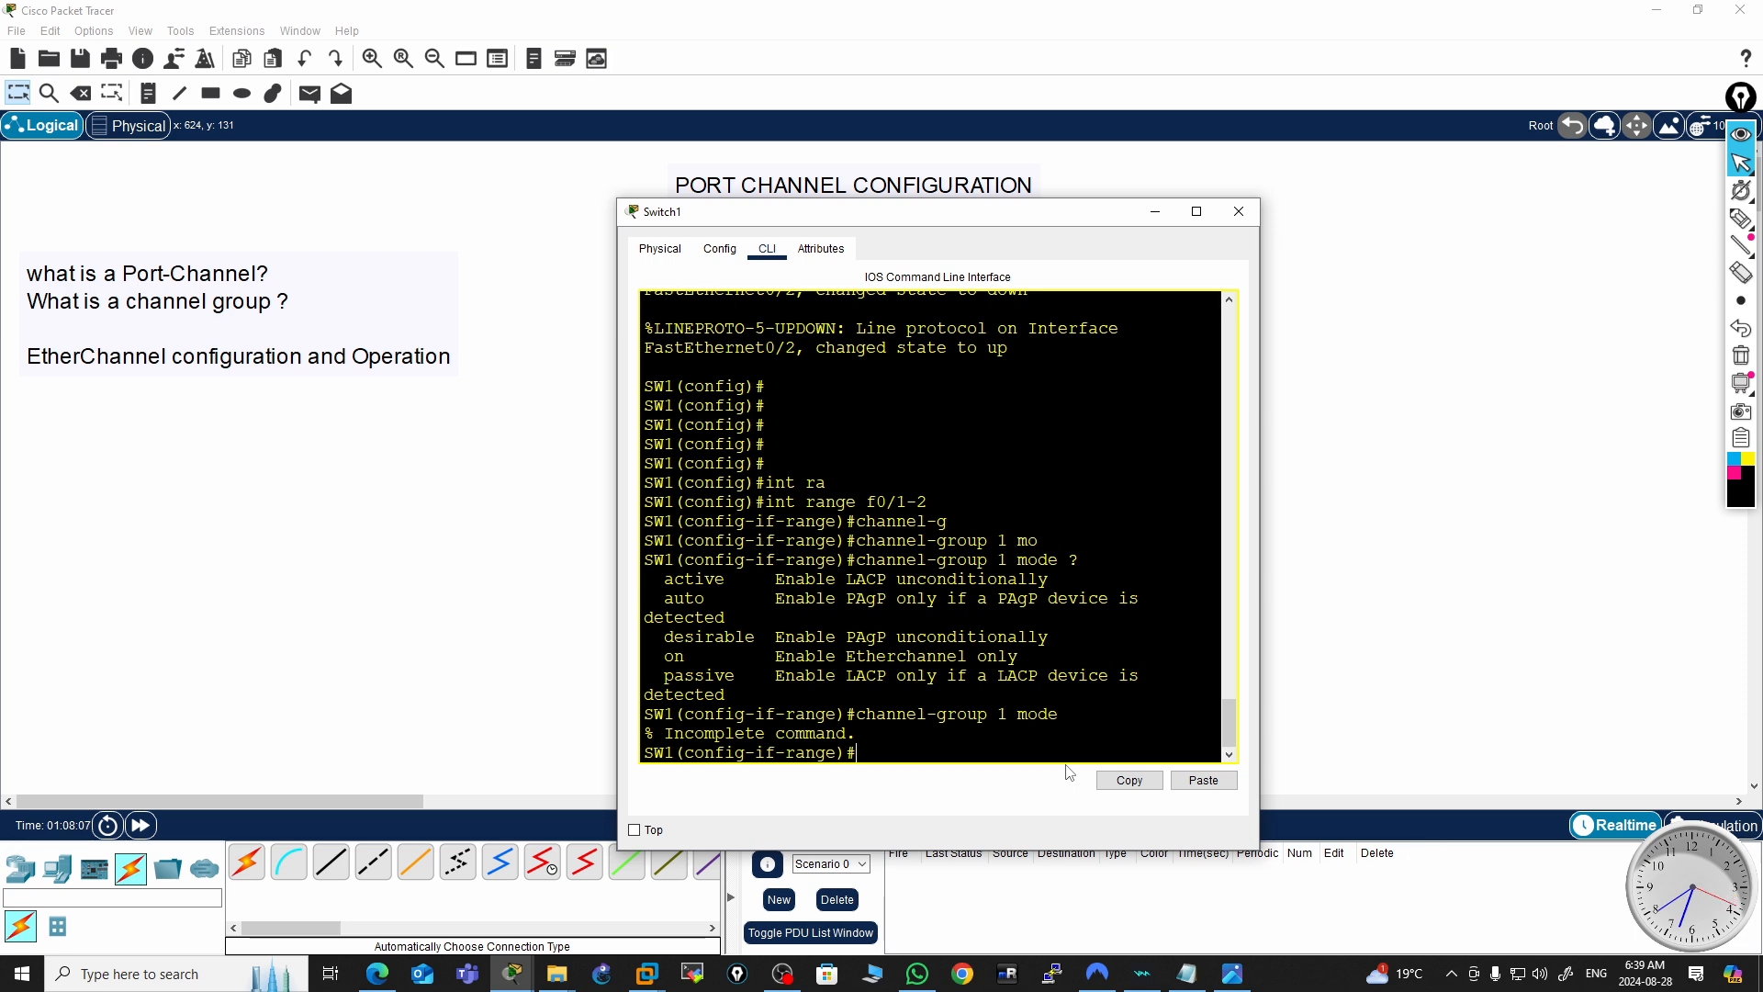
key(Return)
key(Return)
key(Return)
key(Return)
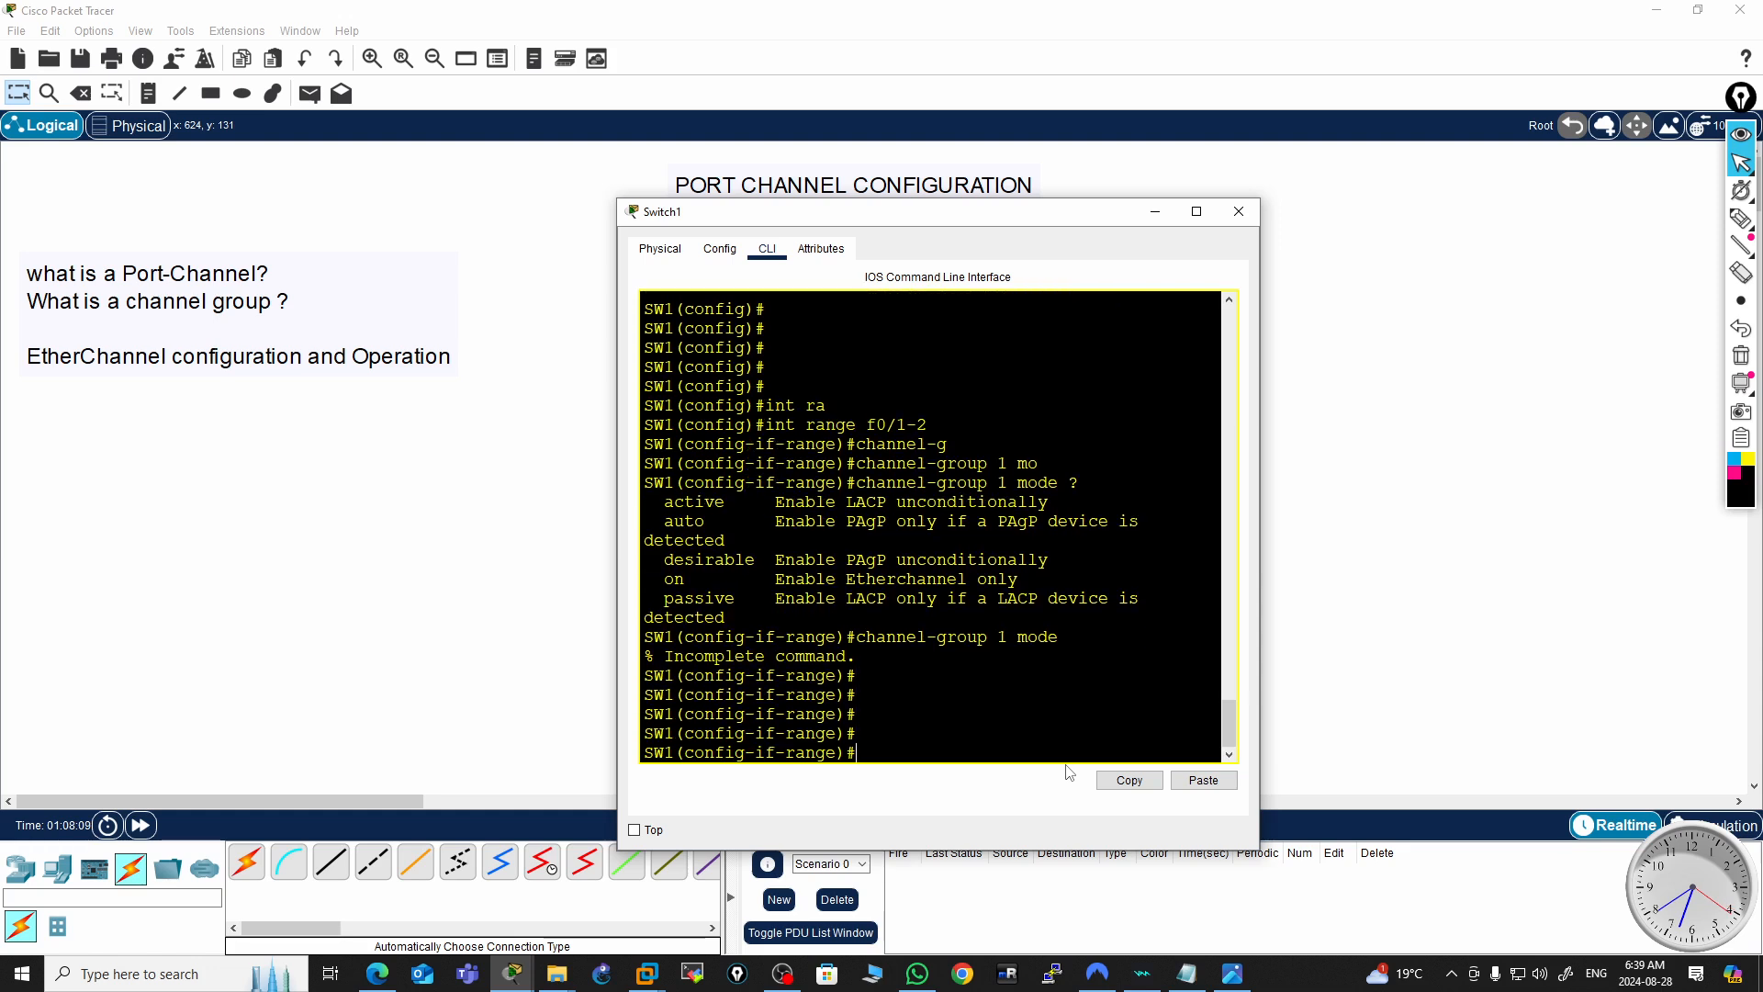
Assign the interface range to channel-group 1 in LACP passive mode
key(Up)
text(pa)
key(Tab)
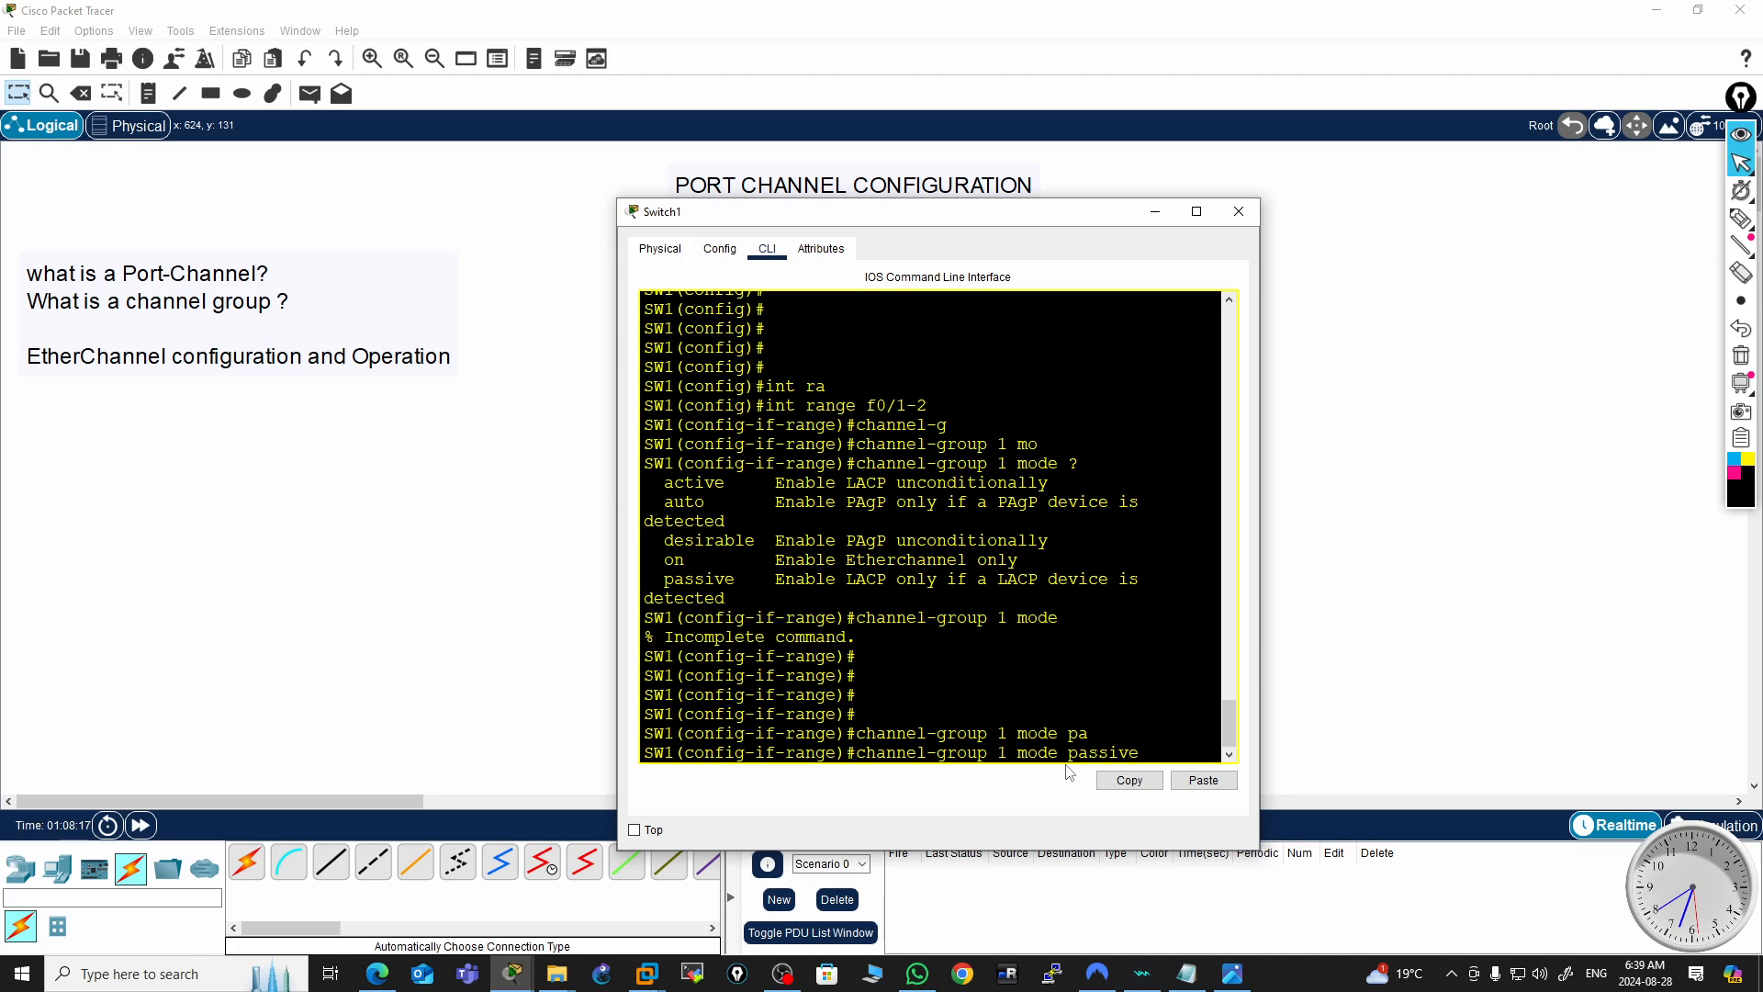
key(Return)
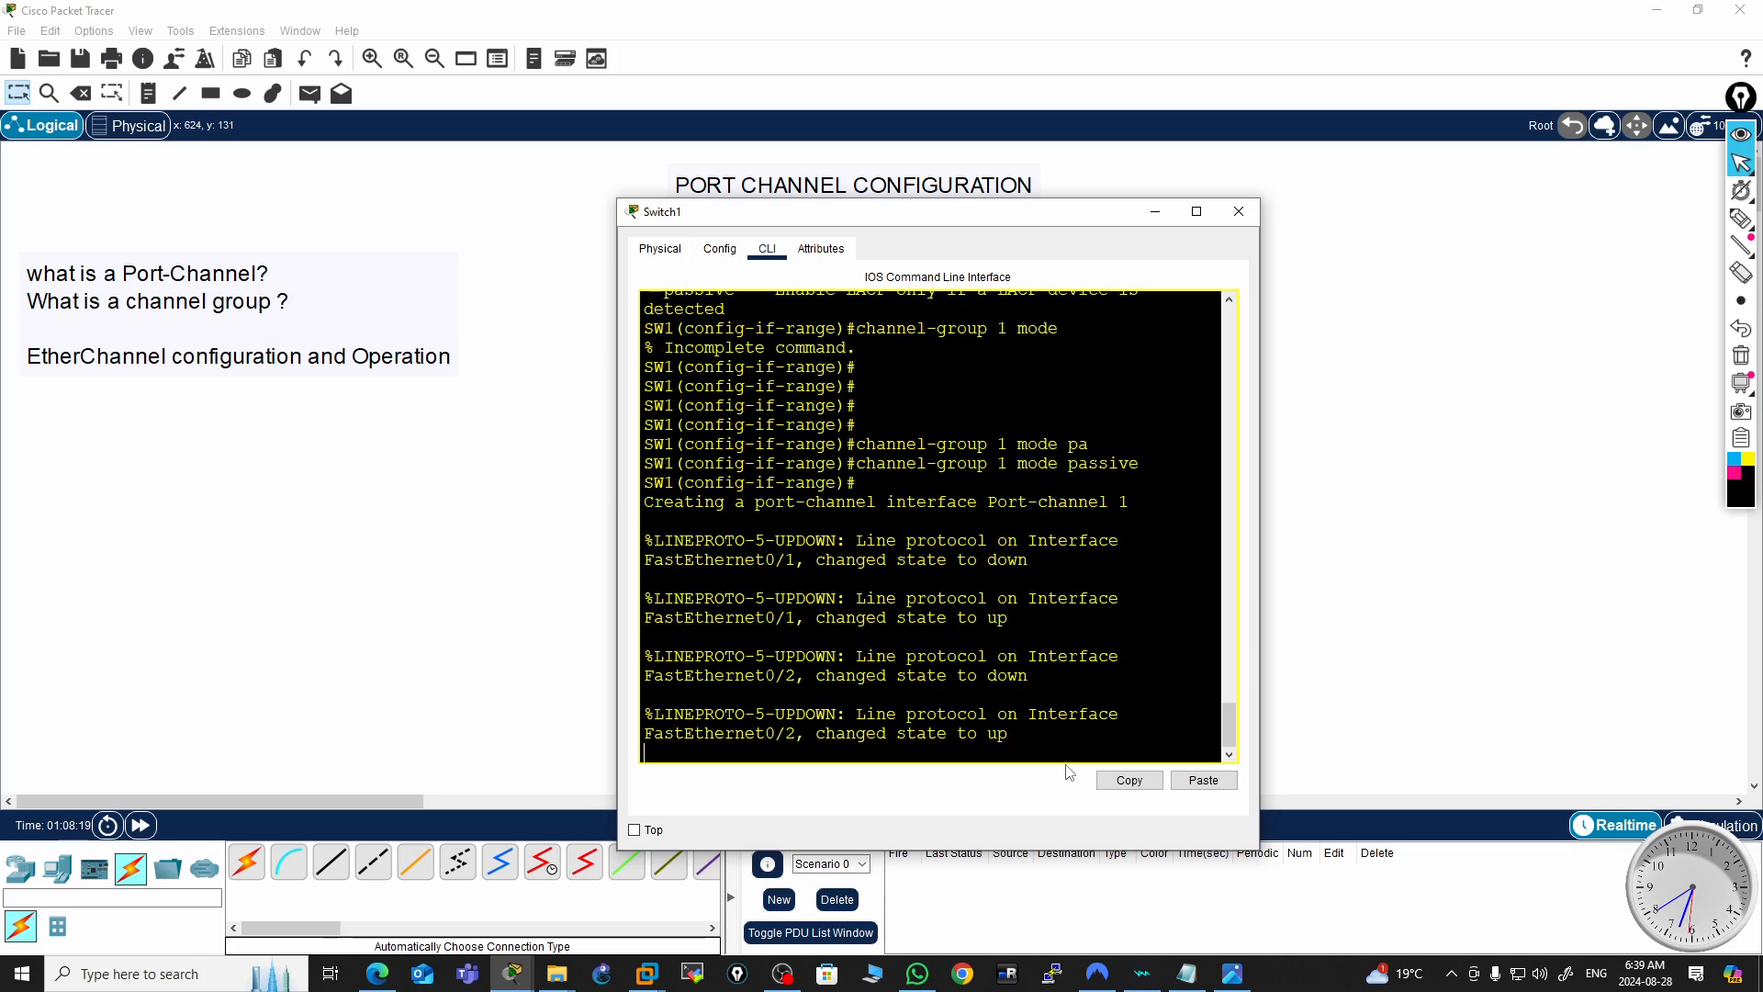
Review the port-channel creation messages and exit back to global configuration mode
double_click(840, 503)
drag(1128, 501, 1110, 504)
click(855, 714)
key(Return)
key(Return)
key(Return)
key(Return)
text(exi)
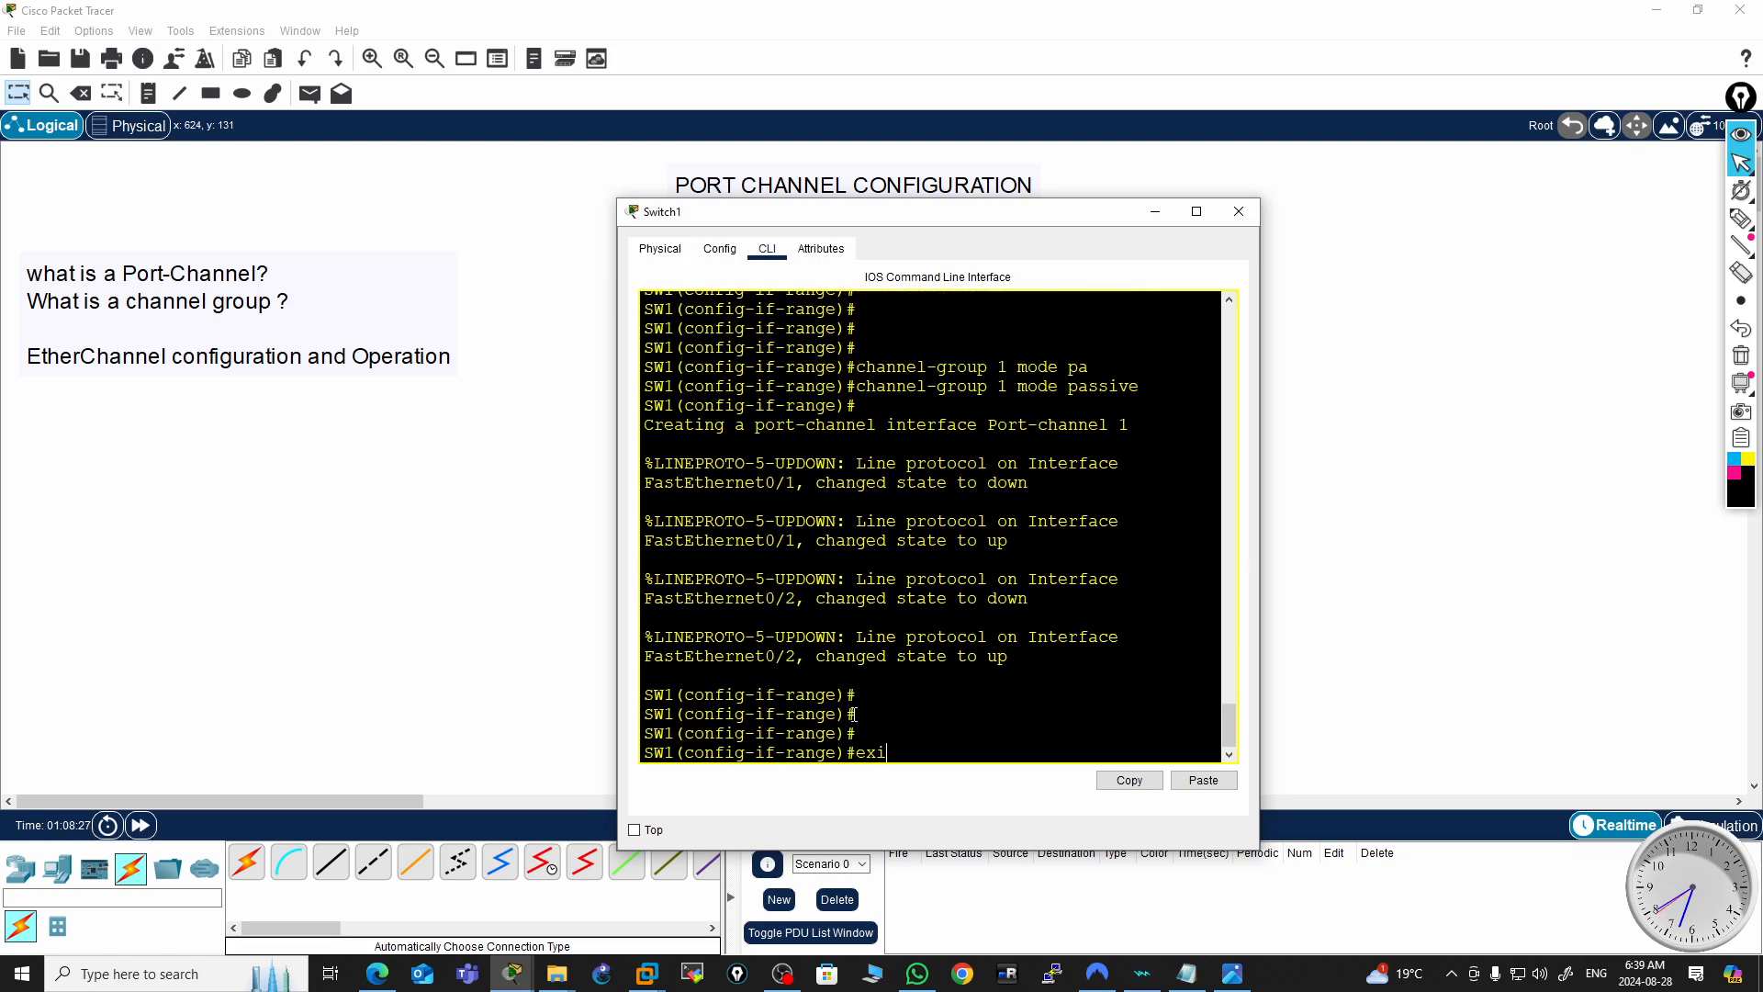
key(Return)
key(Return)
key(Return)
key(Return)
key(Return)
key(Return)
Enter interface Port-channel 1 and set it to switchport mode trunk
text(int po)
key(Tab)
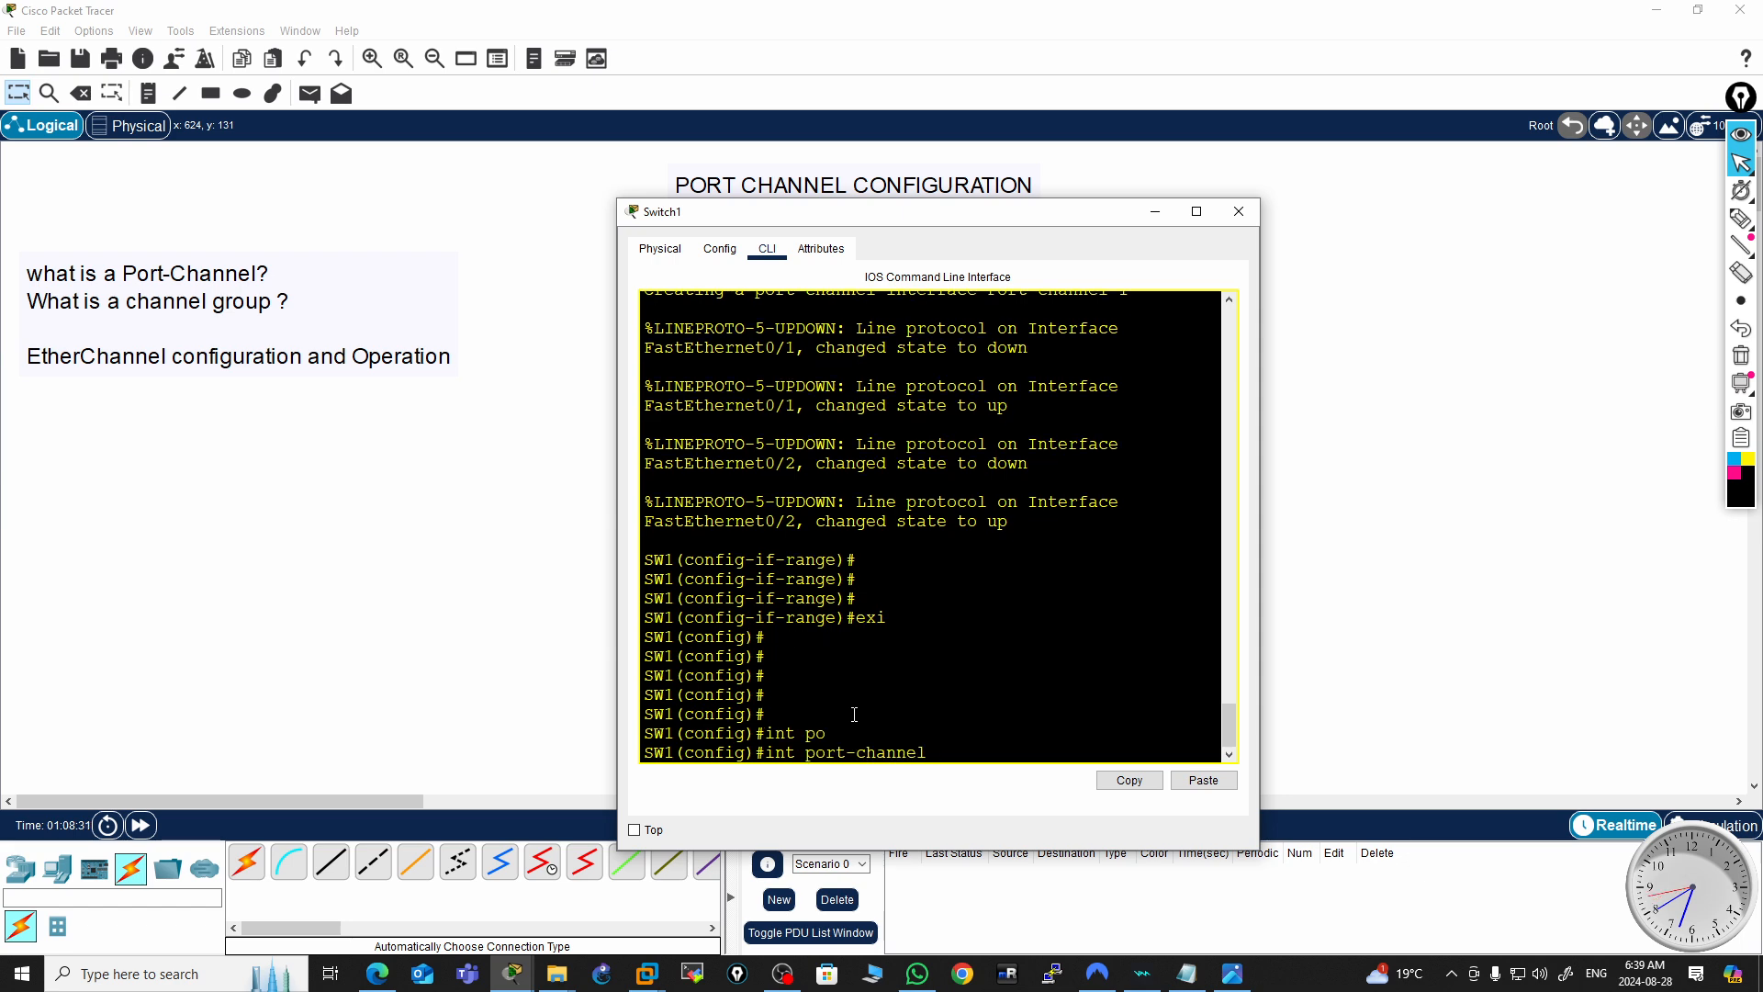
text(1)
key(Return)
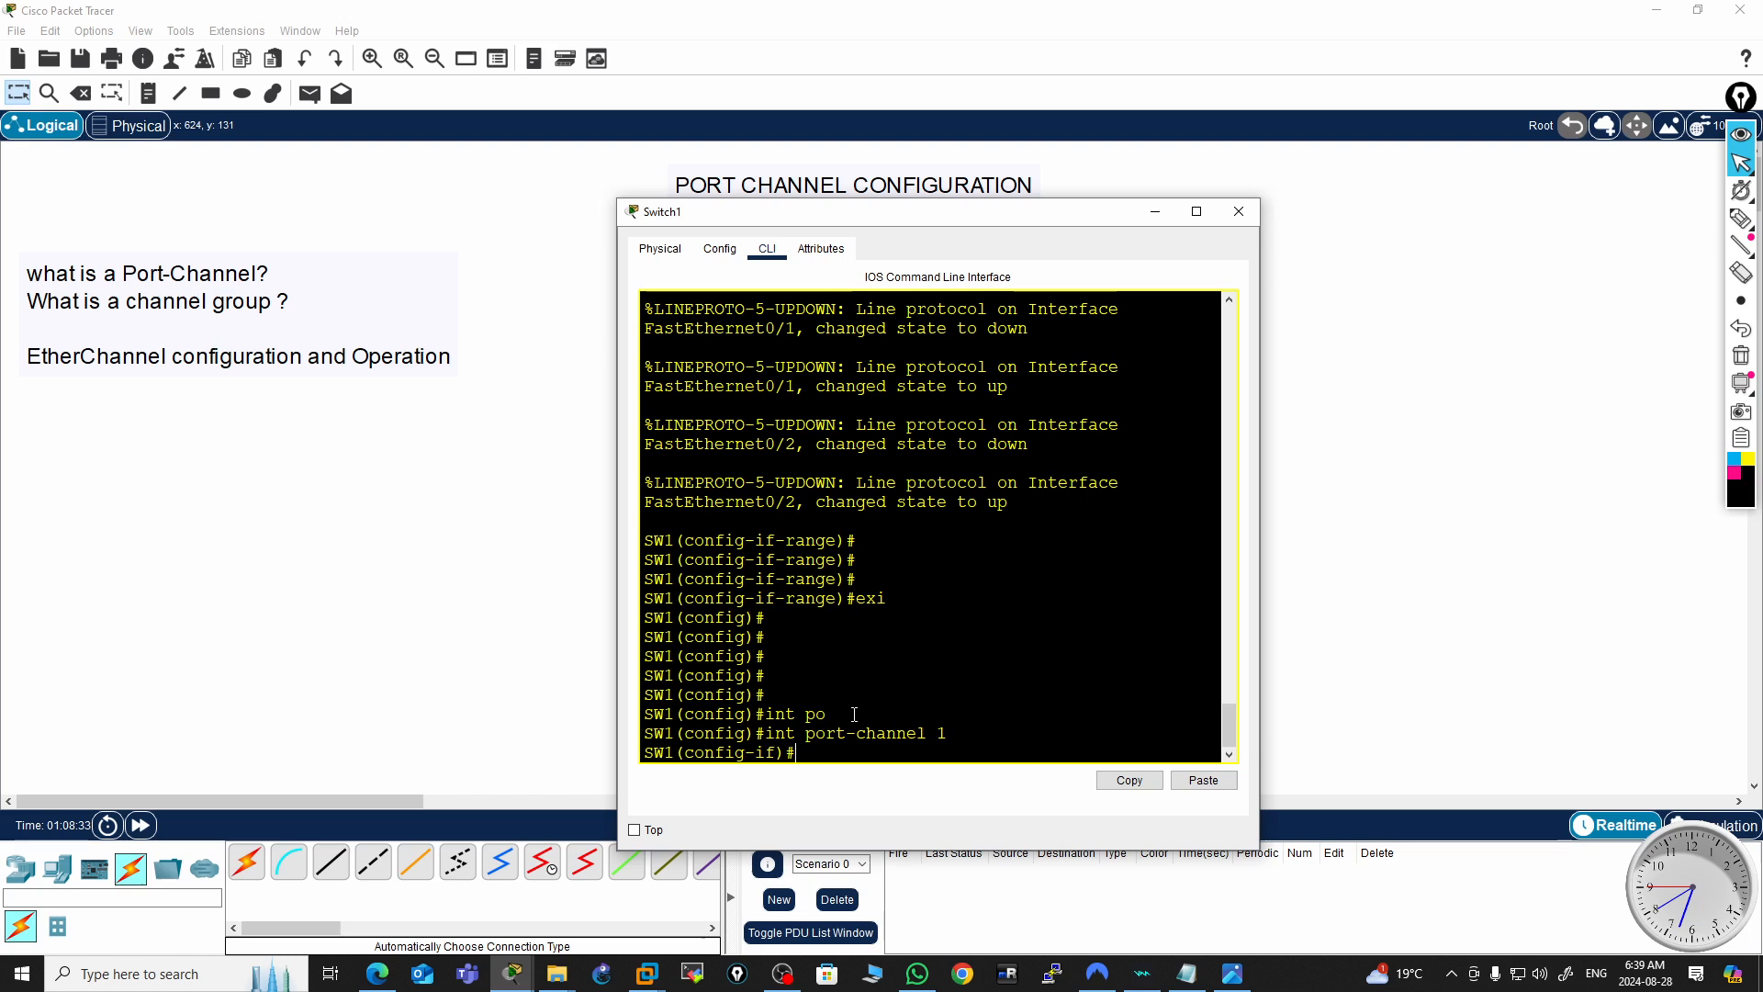
text(swi)
key(Tab)
text(mo)
key(Tab)
text(tr)
key(Tab)
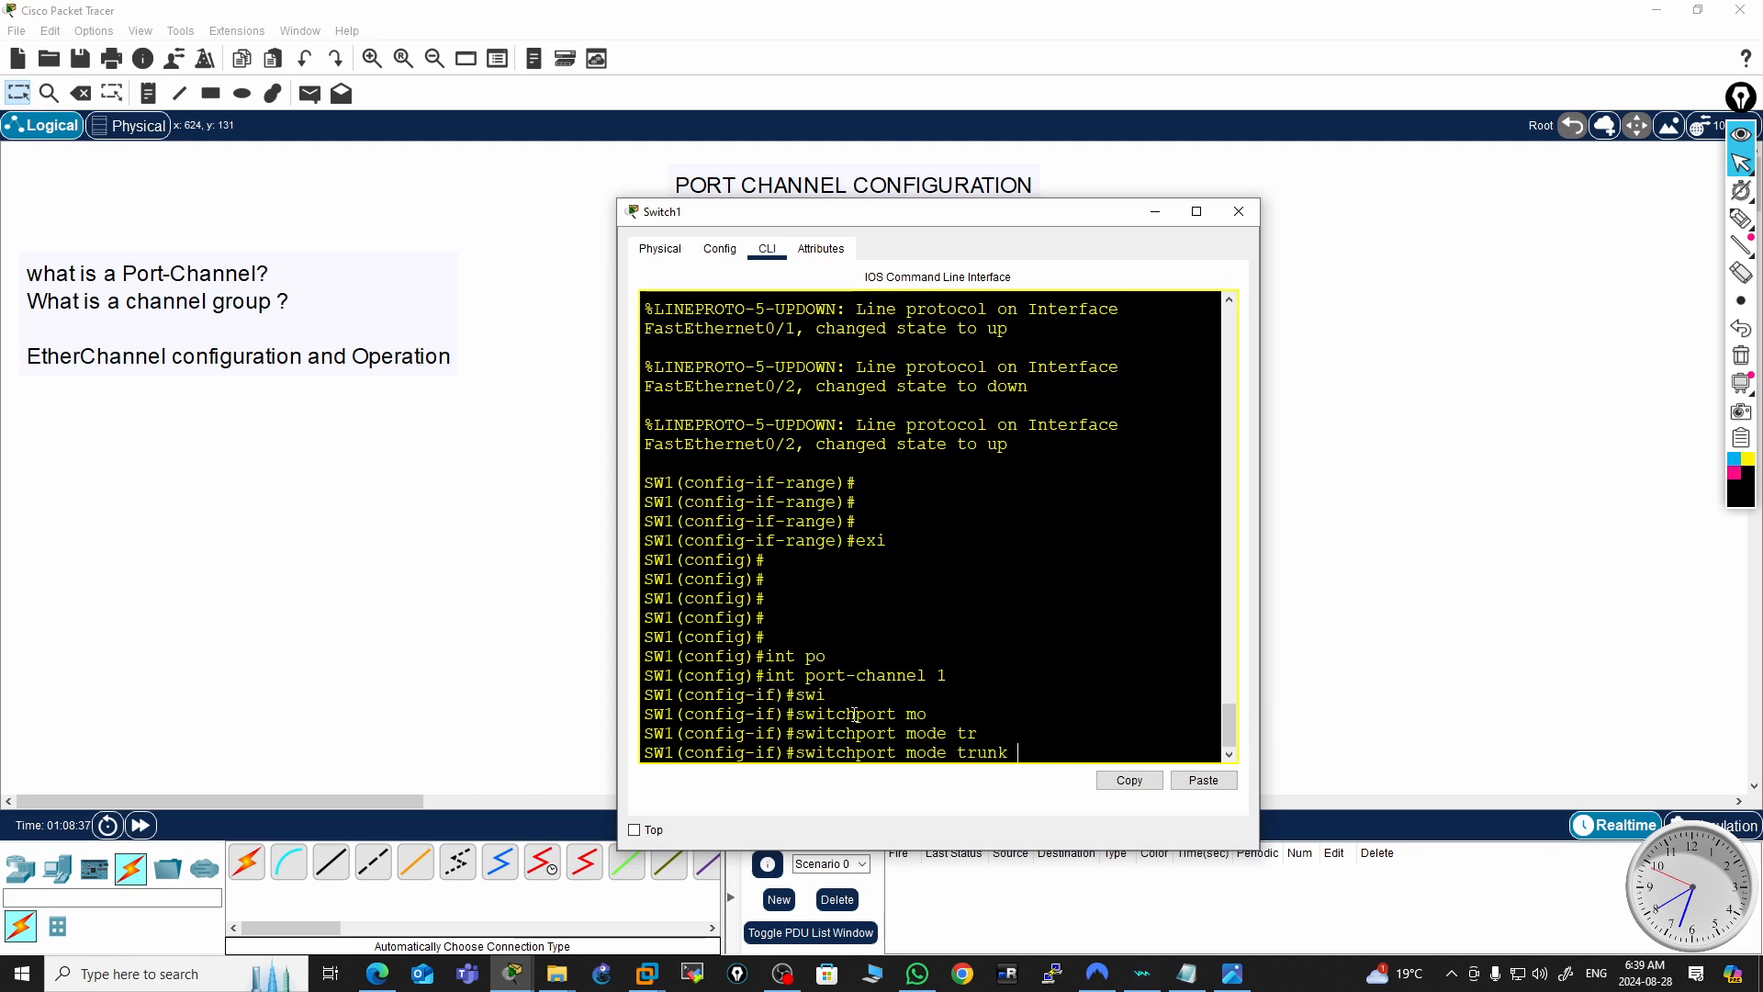
key(Return)
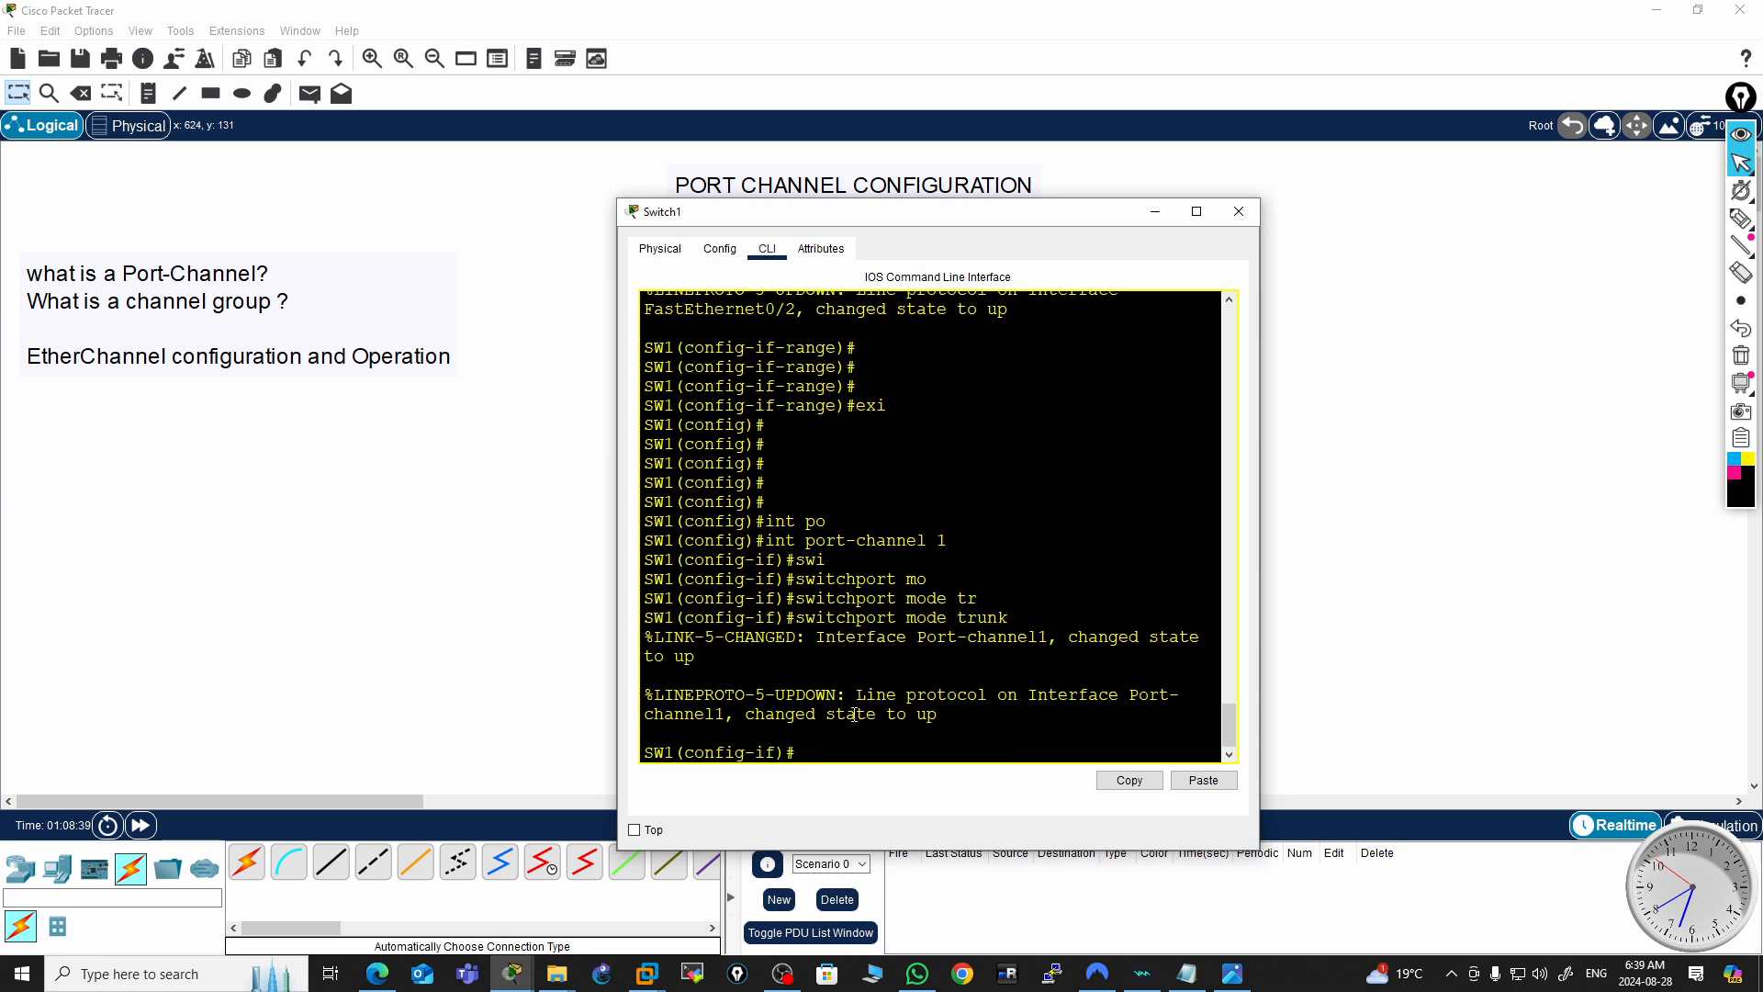
Leave configuration mode and save the running configuration with wr
key(Return)
key(Return)
key(ctrl+c)
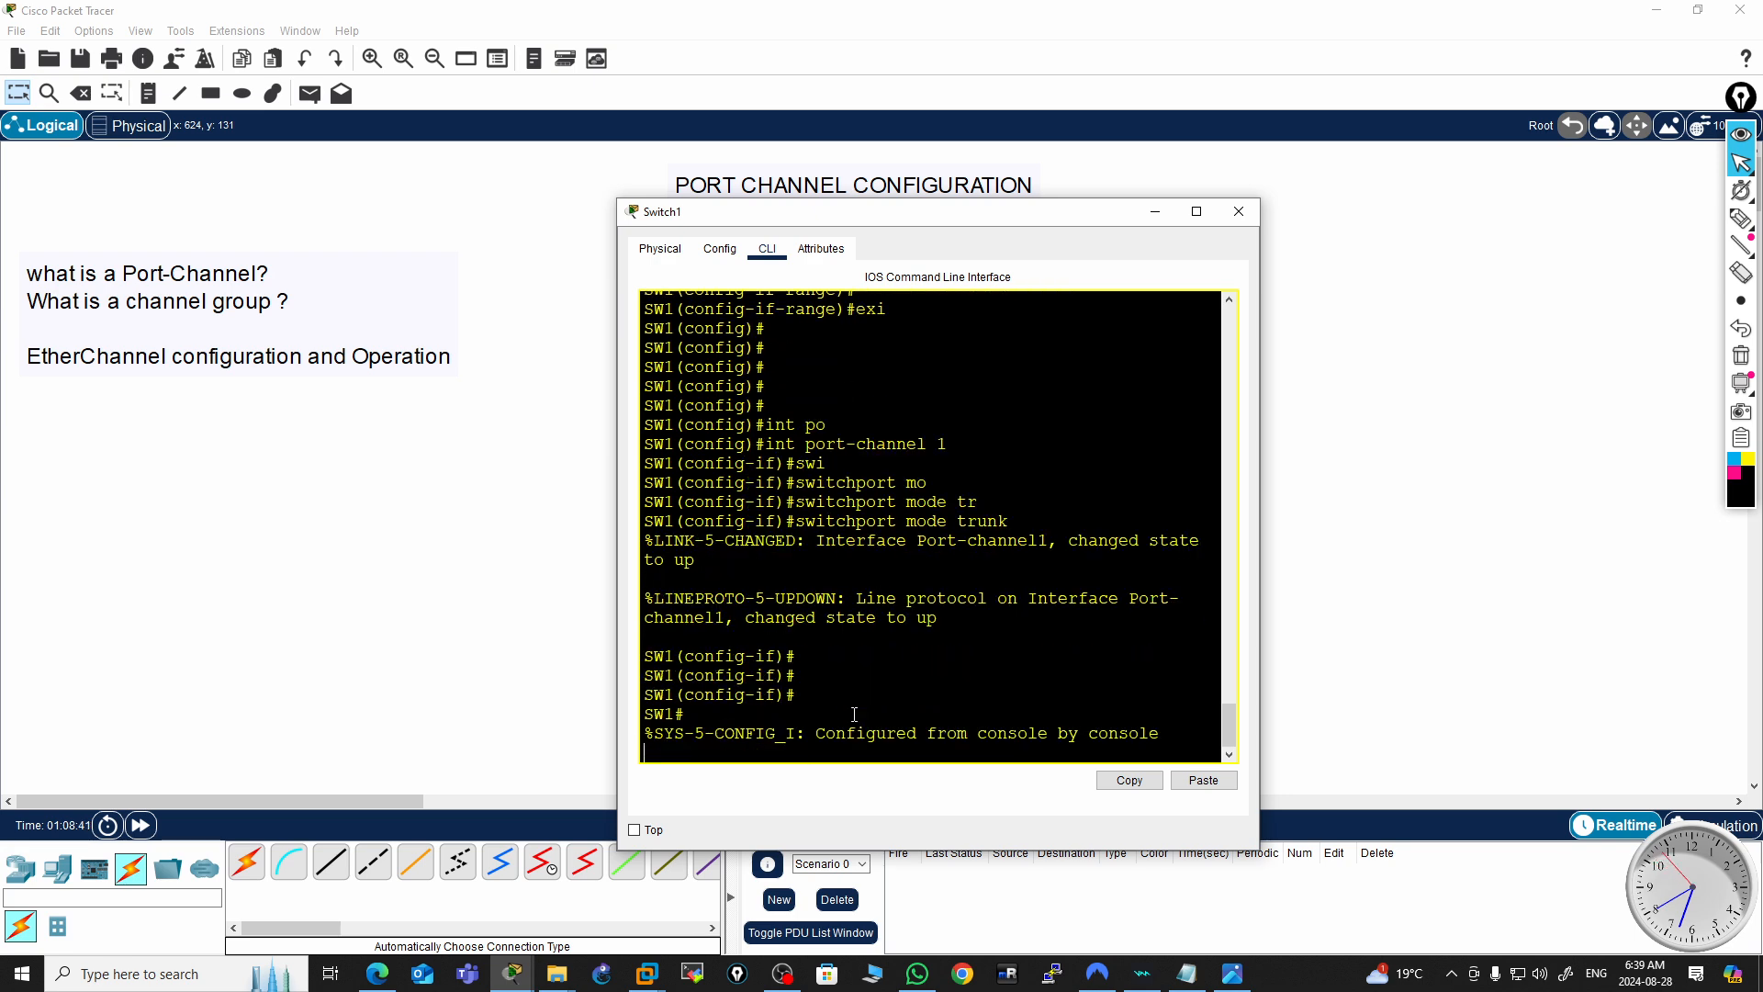
key(Return)
key(Return)
text(wr)
key(Return)
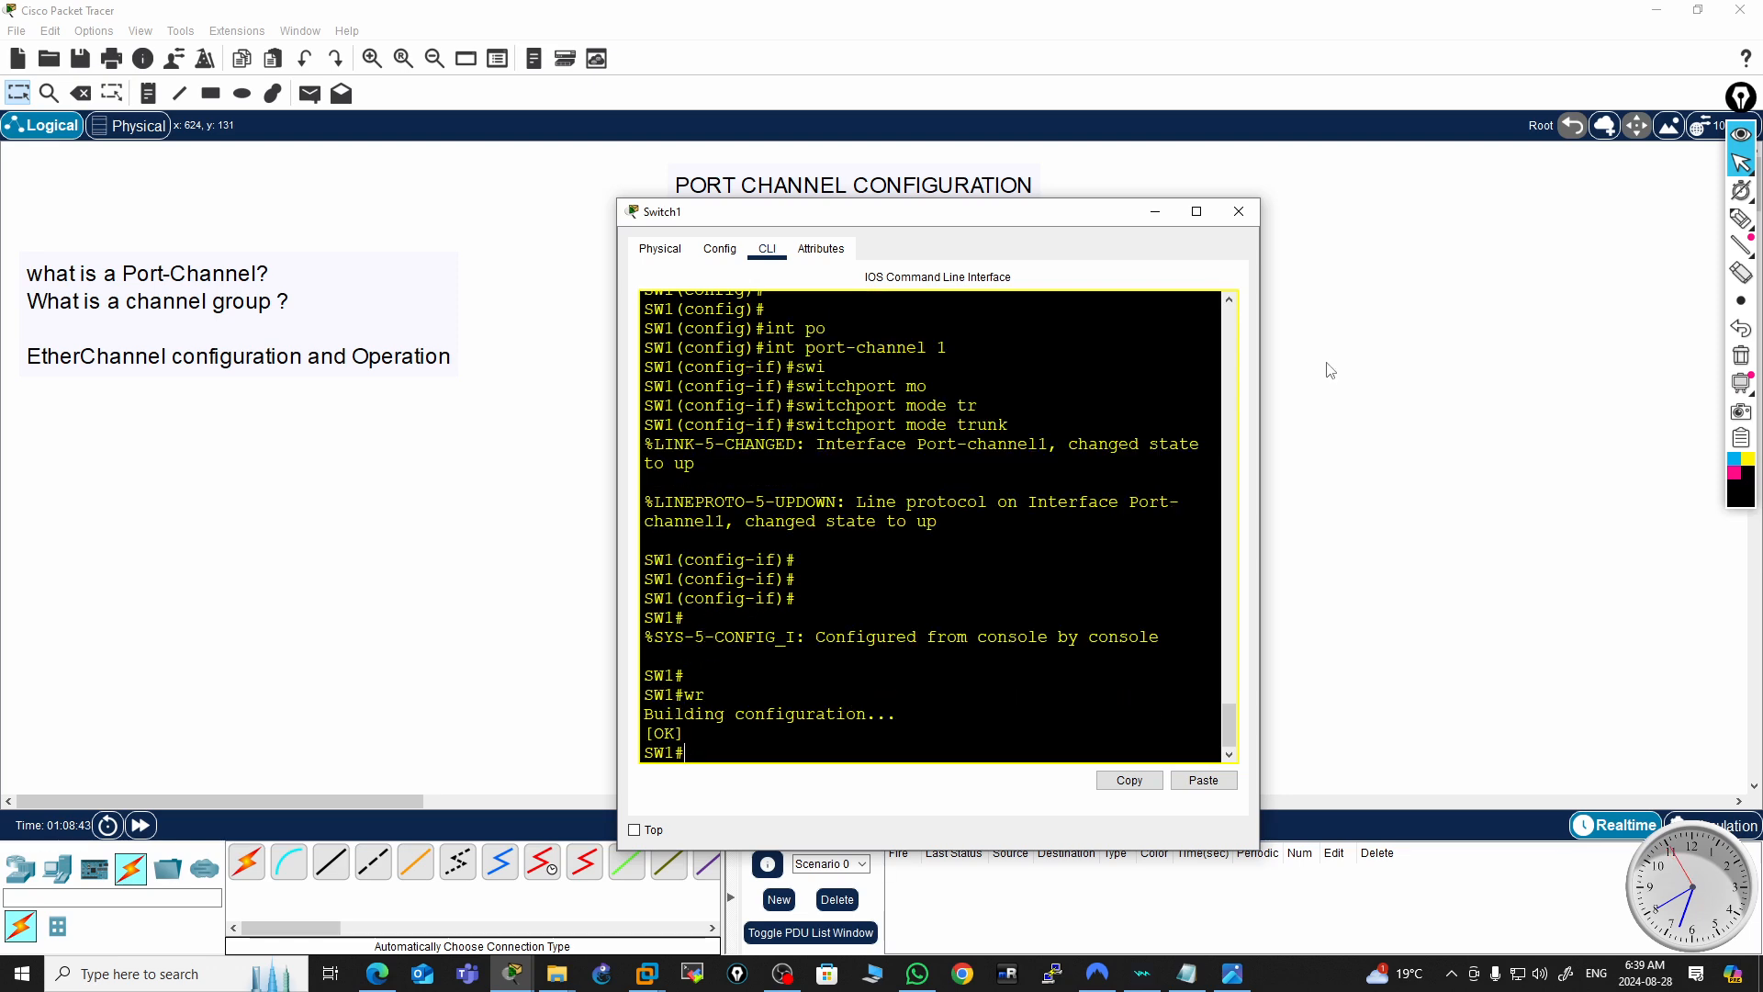
Display the EtherChannel summary on the switch with show etherchannel summary
drag(1091, 224, 1576, 261)
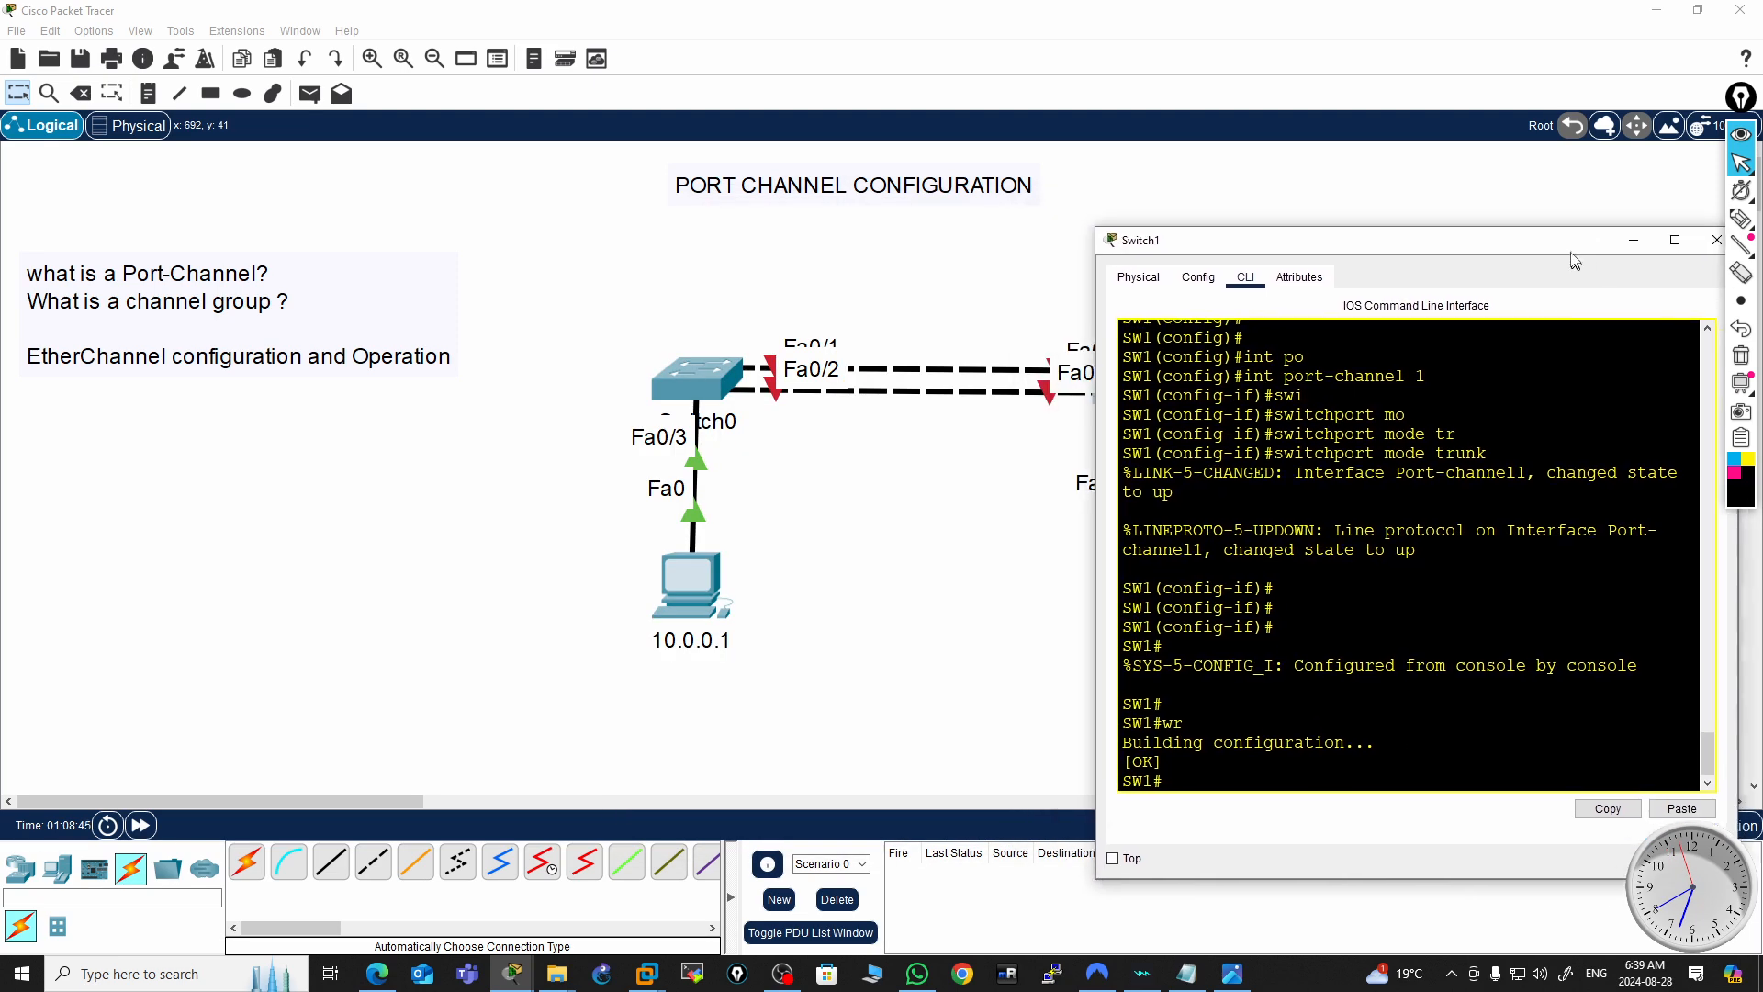
drag(1380, 248, 371, 203)
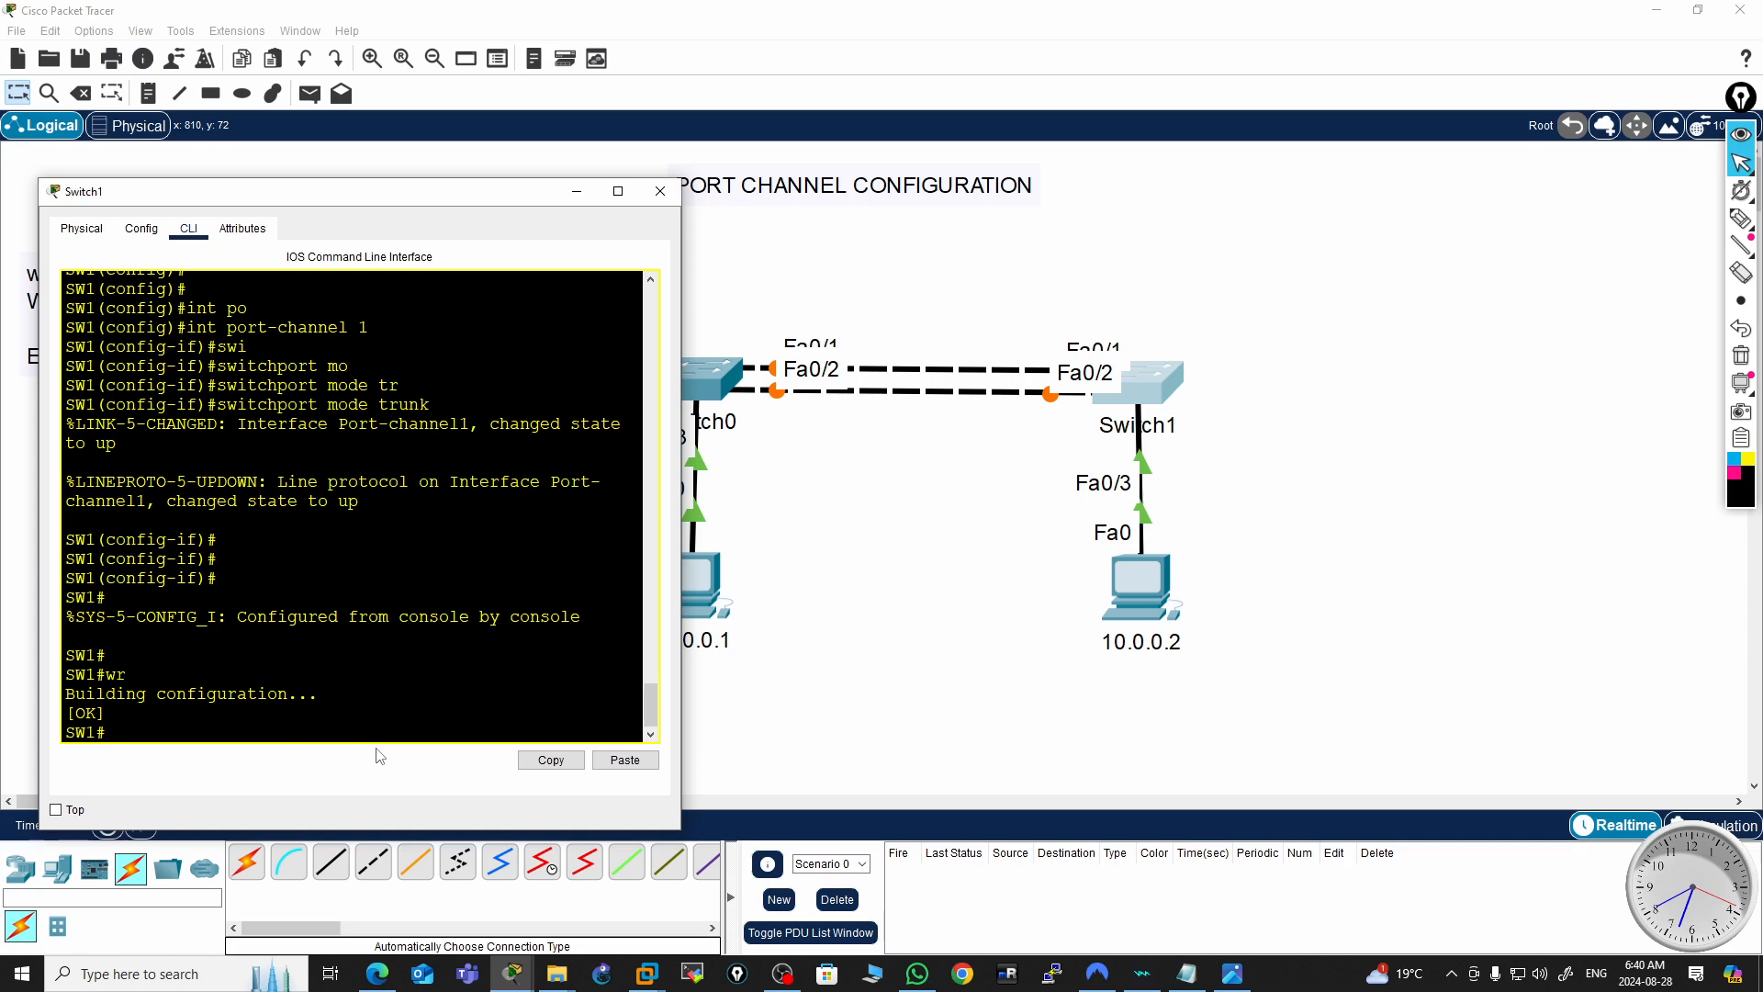
drag(370, 205, 1513, 154)
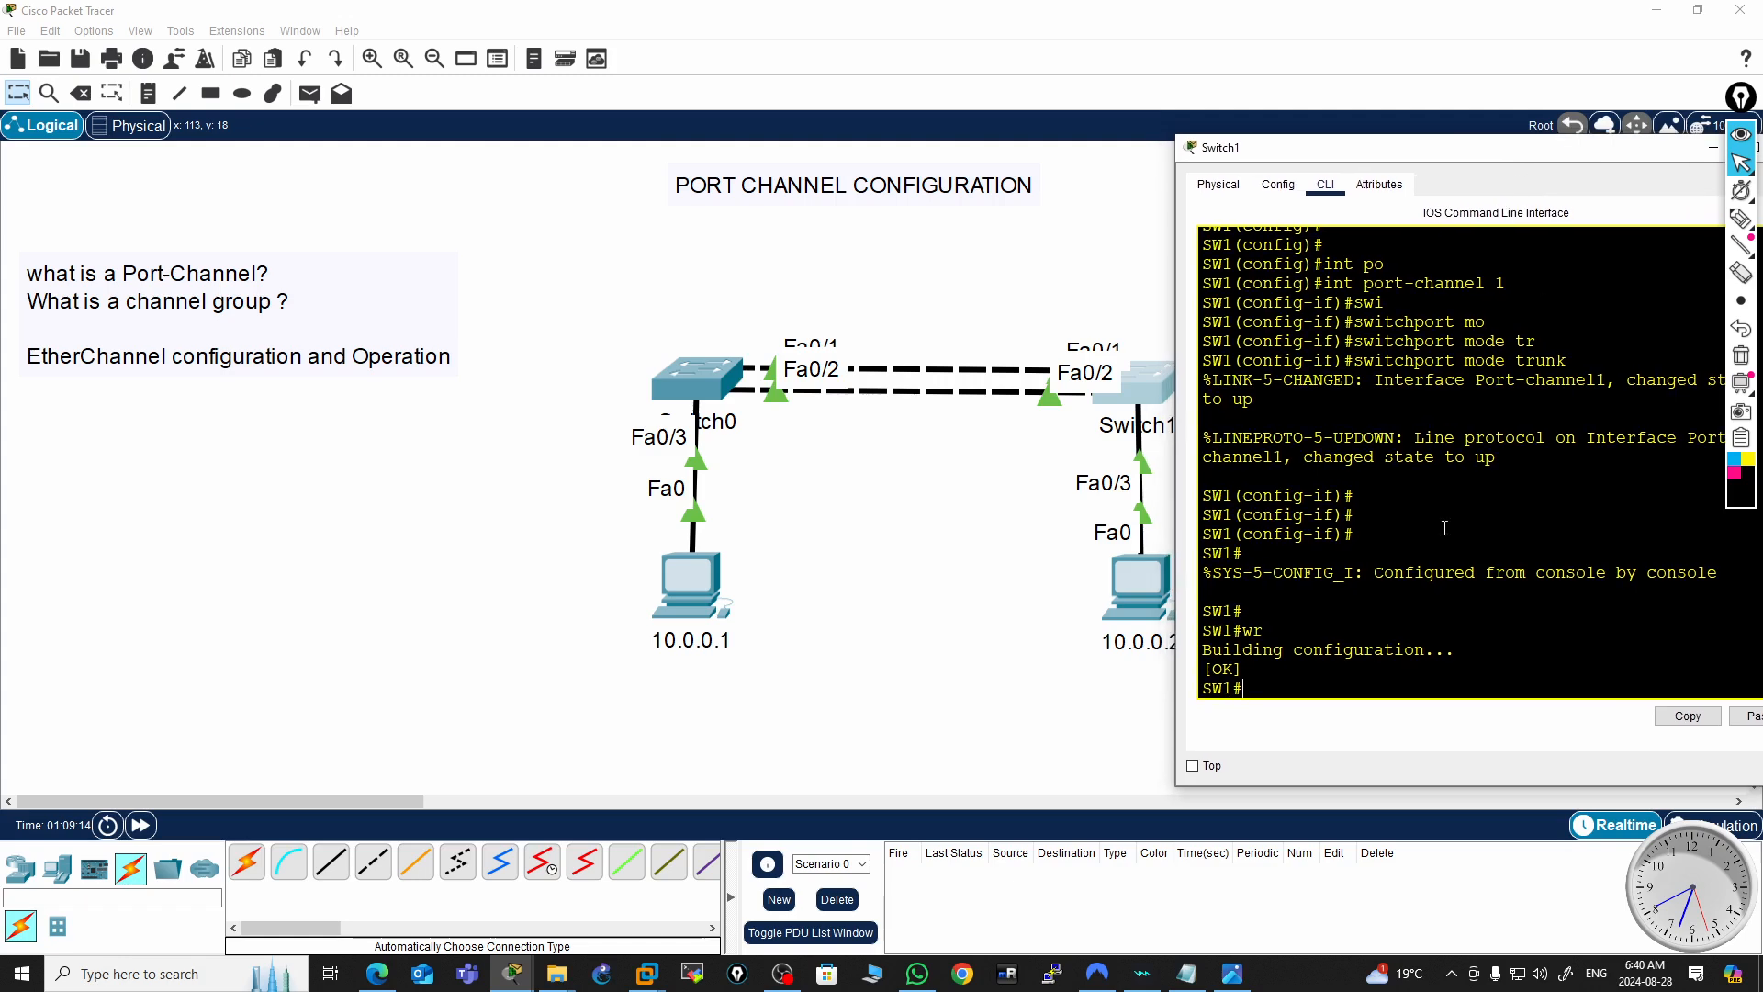
key(Return)
key(Return)
key(Return)
key(Return)
key(Return)
key(Return)
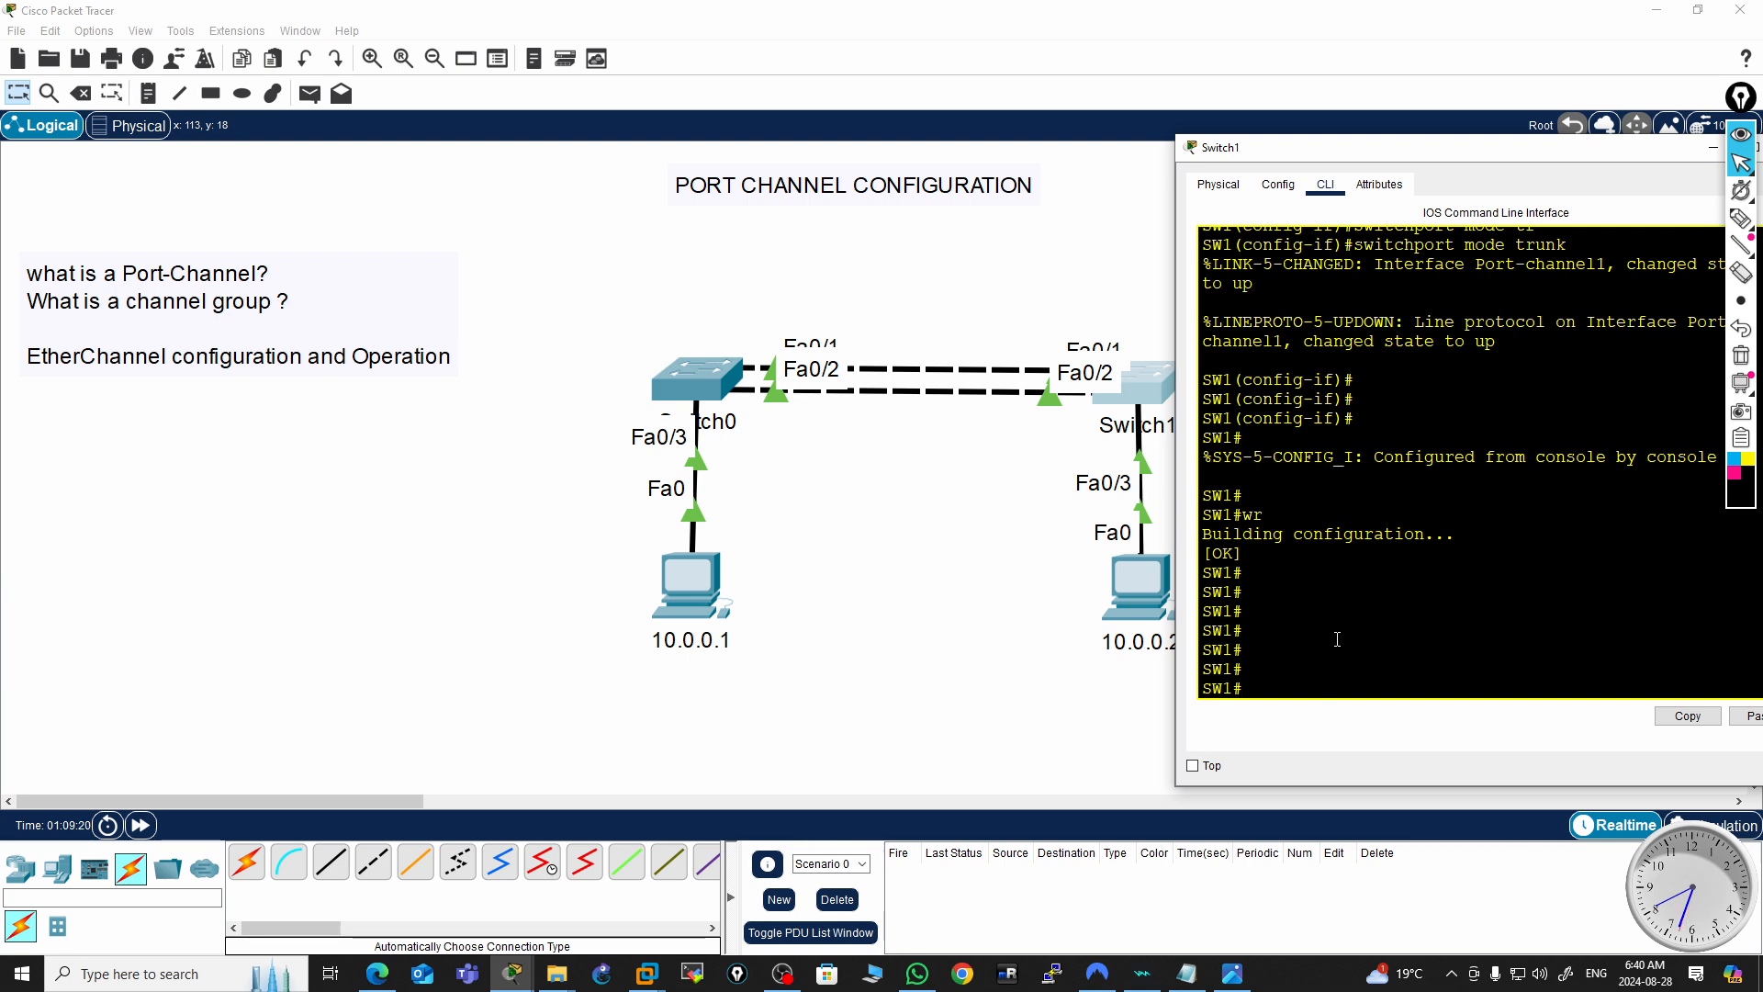
text(sh )
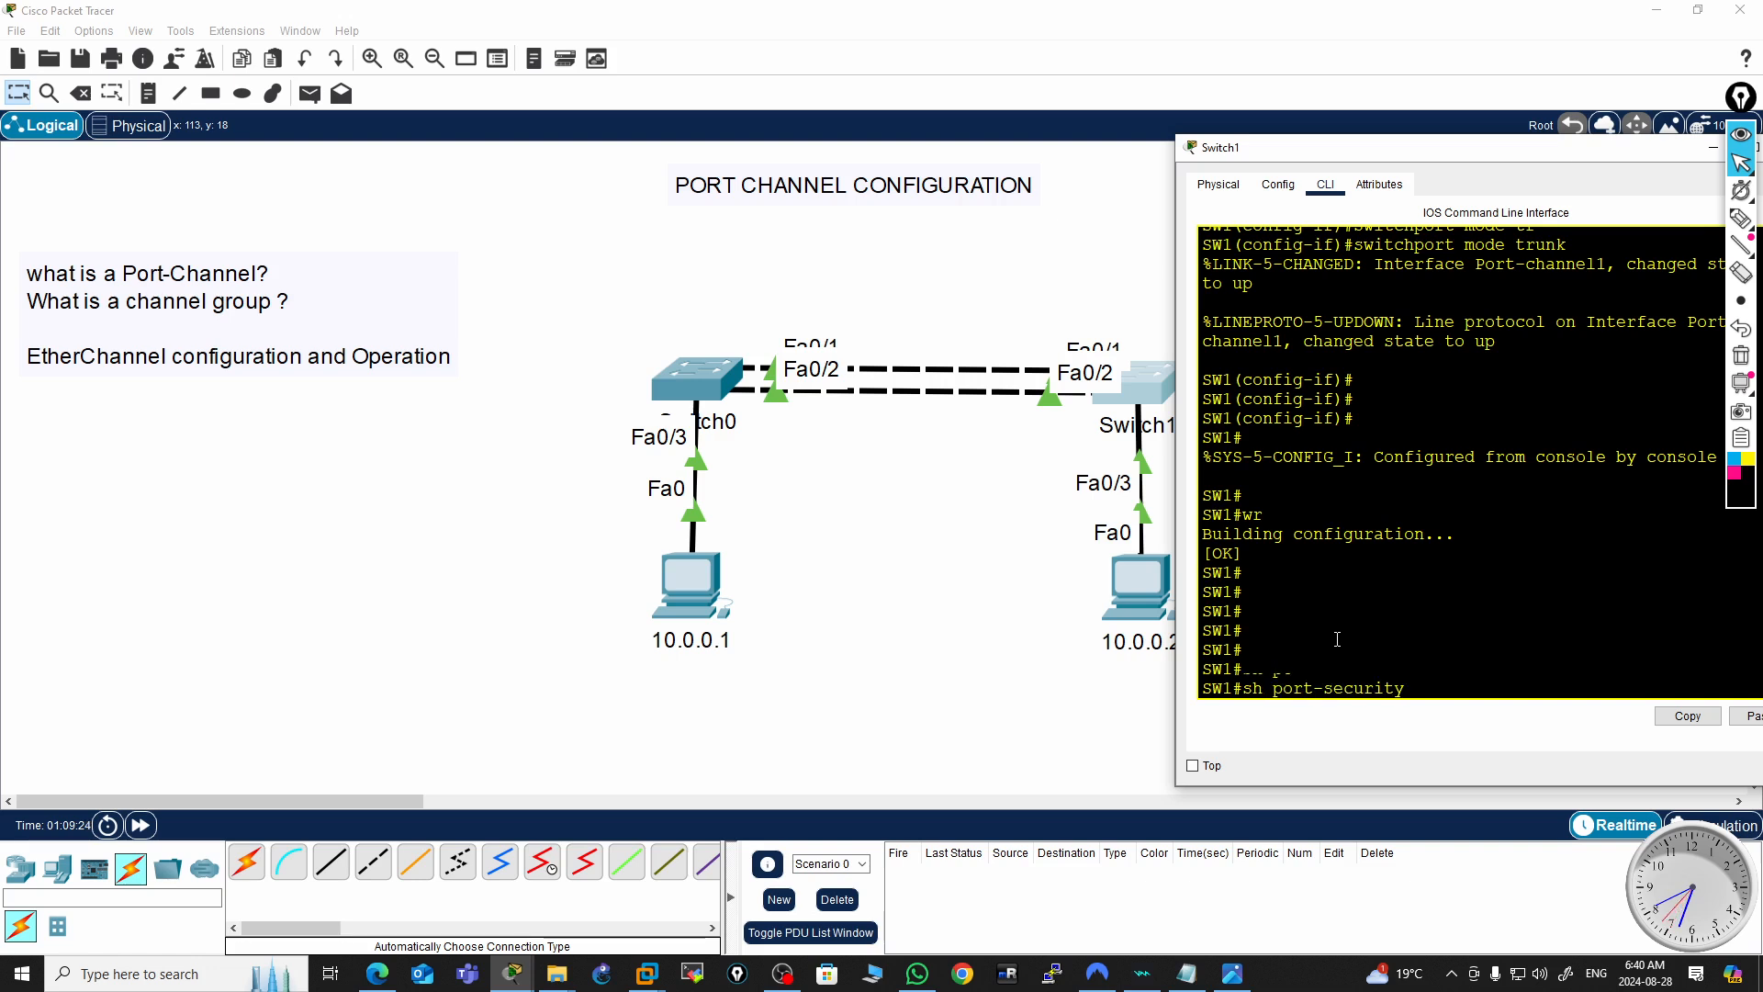
text(po)
key(Tab)
key(BackSpace)
key(BackSpace)
key(BackSpace)
key(BackSpace)
key(BackSpace)
key(BackSpace)
key(BackSpace)
key(BackSpace)
key(BackSpace)
key(BackSpace)
key(BackSpace)
key(BackSpace)
key(BackSpace)
key(BackSpace)
text(ether)
key(Tab)
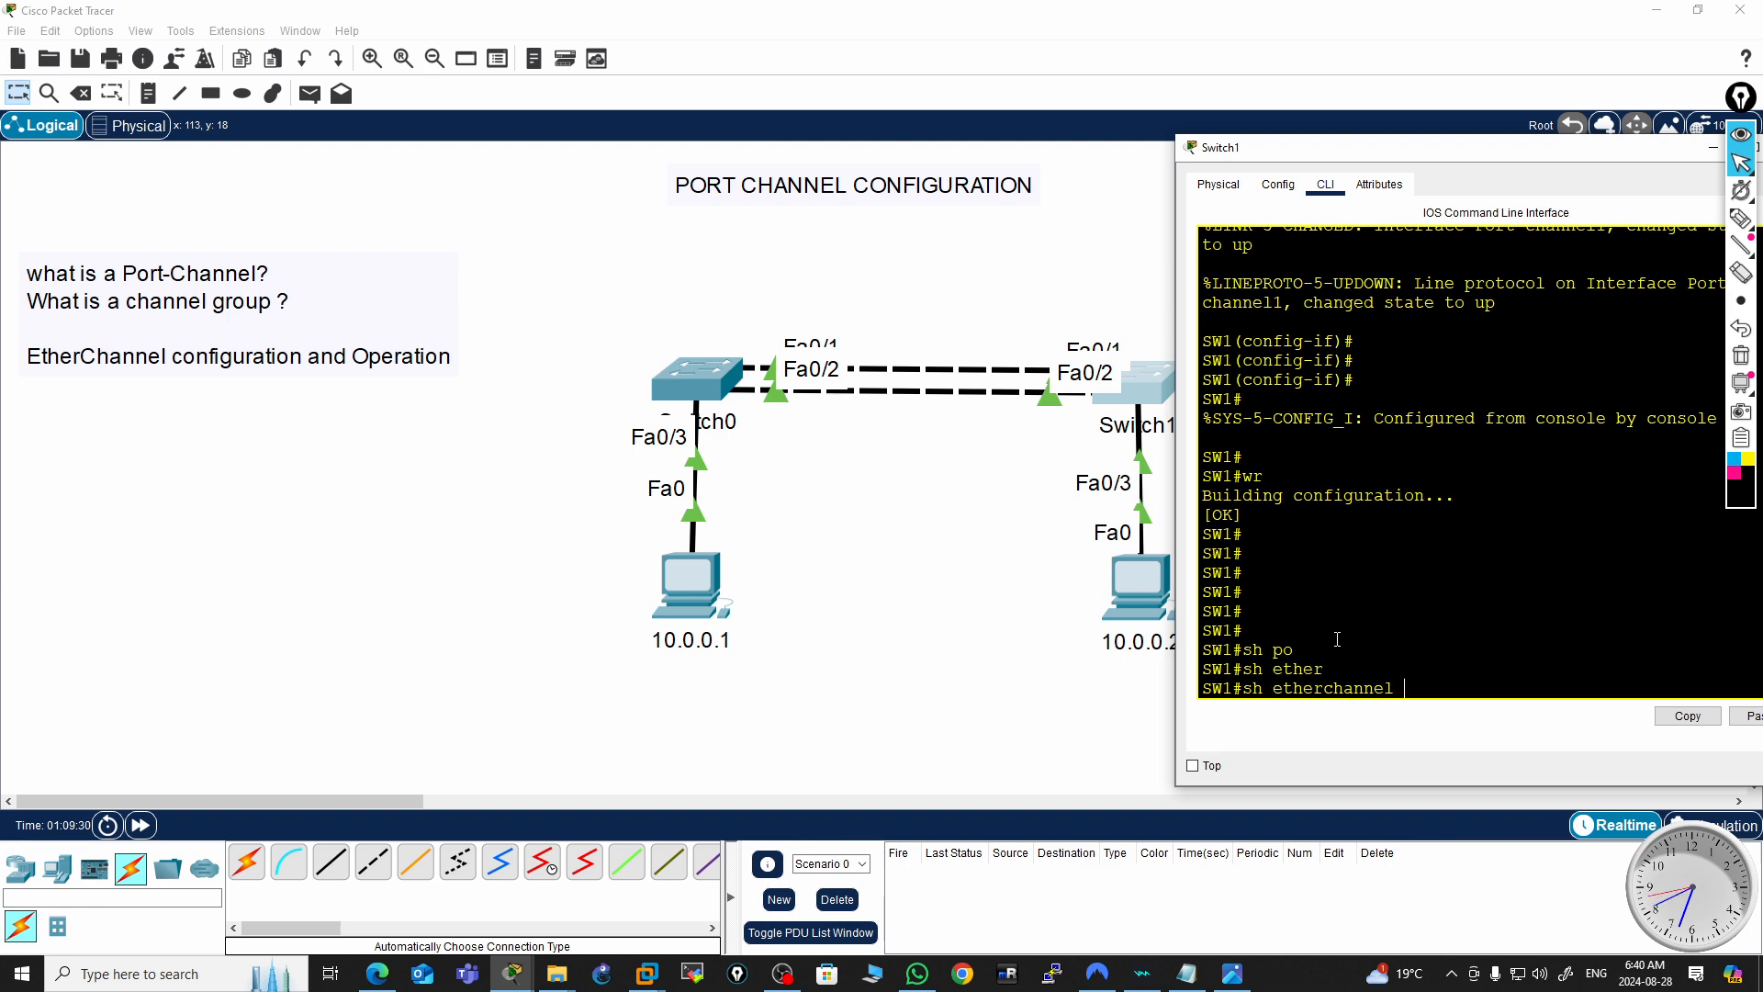
text(po)
key(Tab)
key(BackSpace)
key(BackSpace)
key(BackSpace)
key(BackSpace)
key(BackSpace)
key(BackSpace)
key(BackSpace)
key(BackSpace)
key(BackSpace)
key(BackSpace)
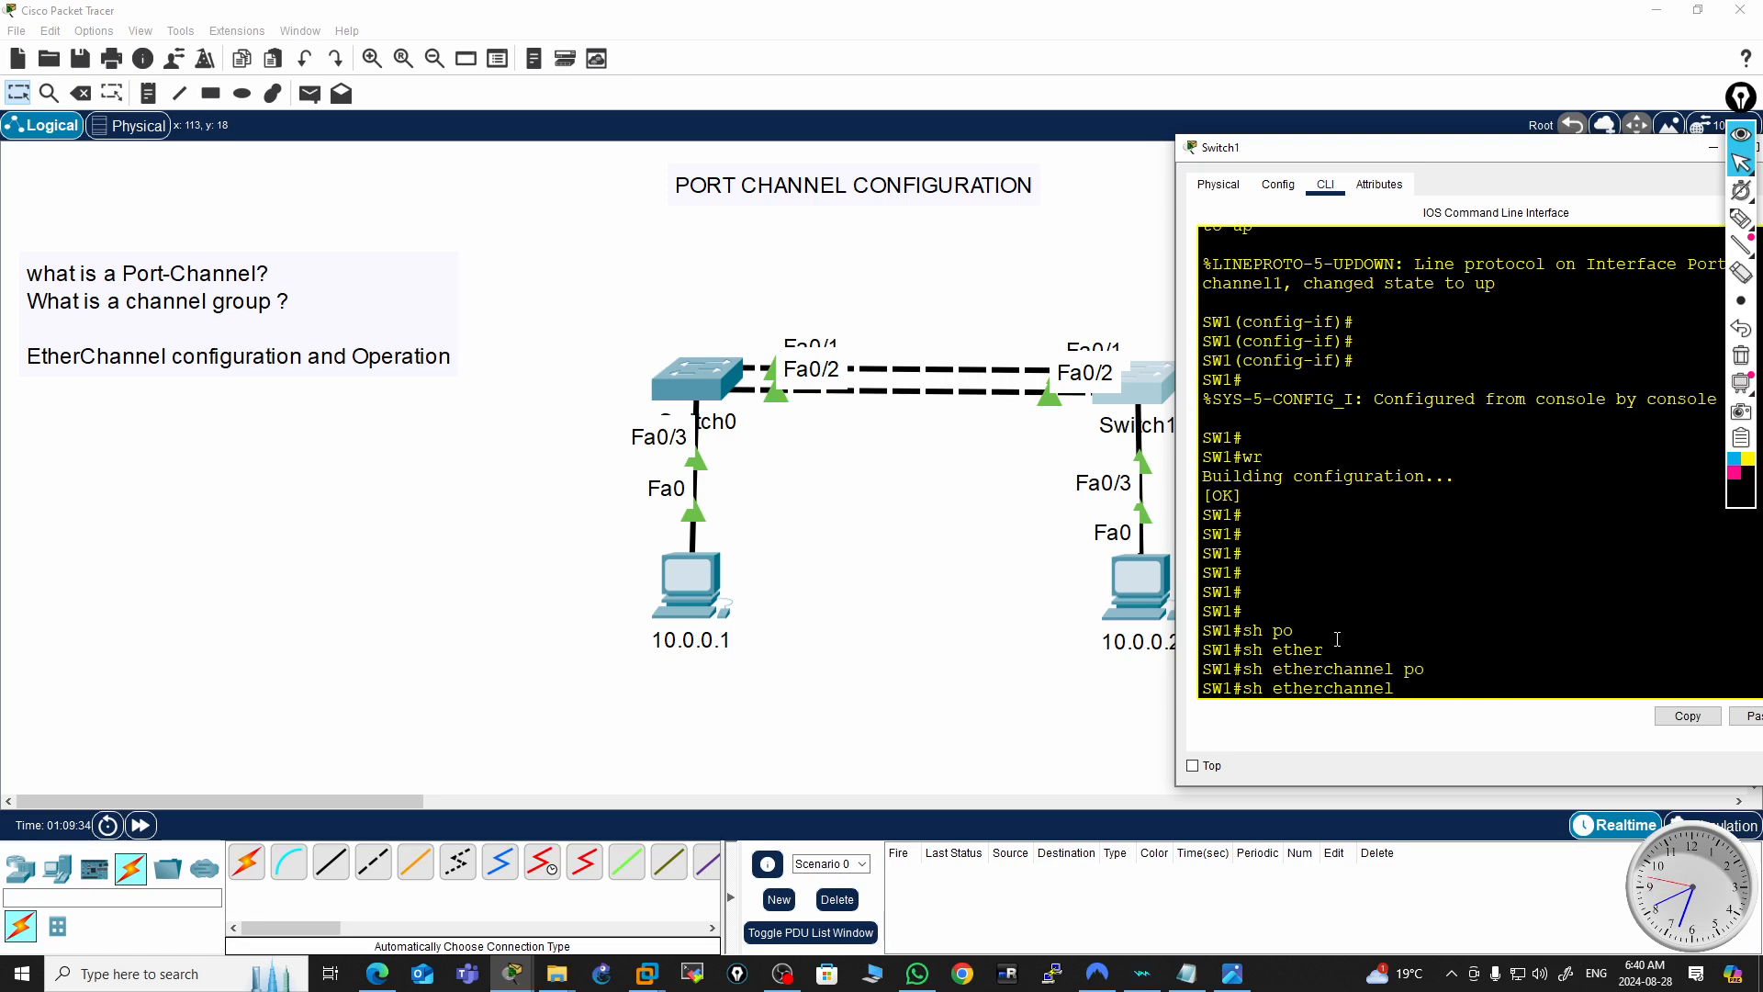
text(?summ)
key(Tab)
key(Return)
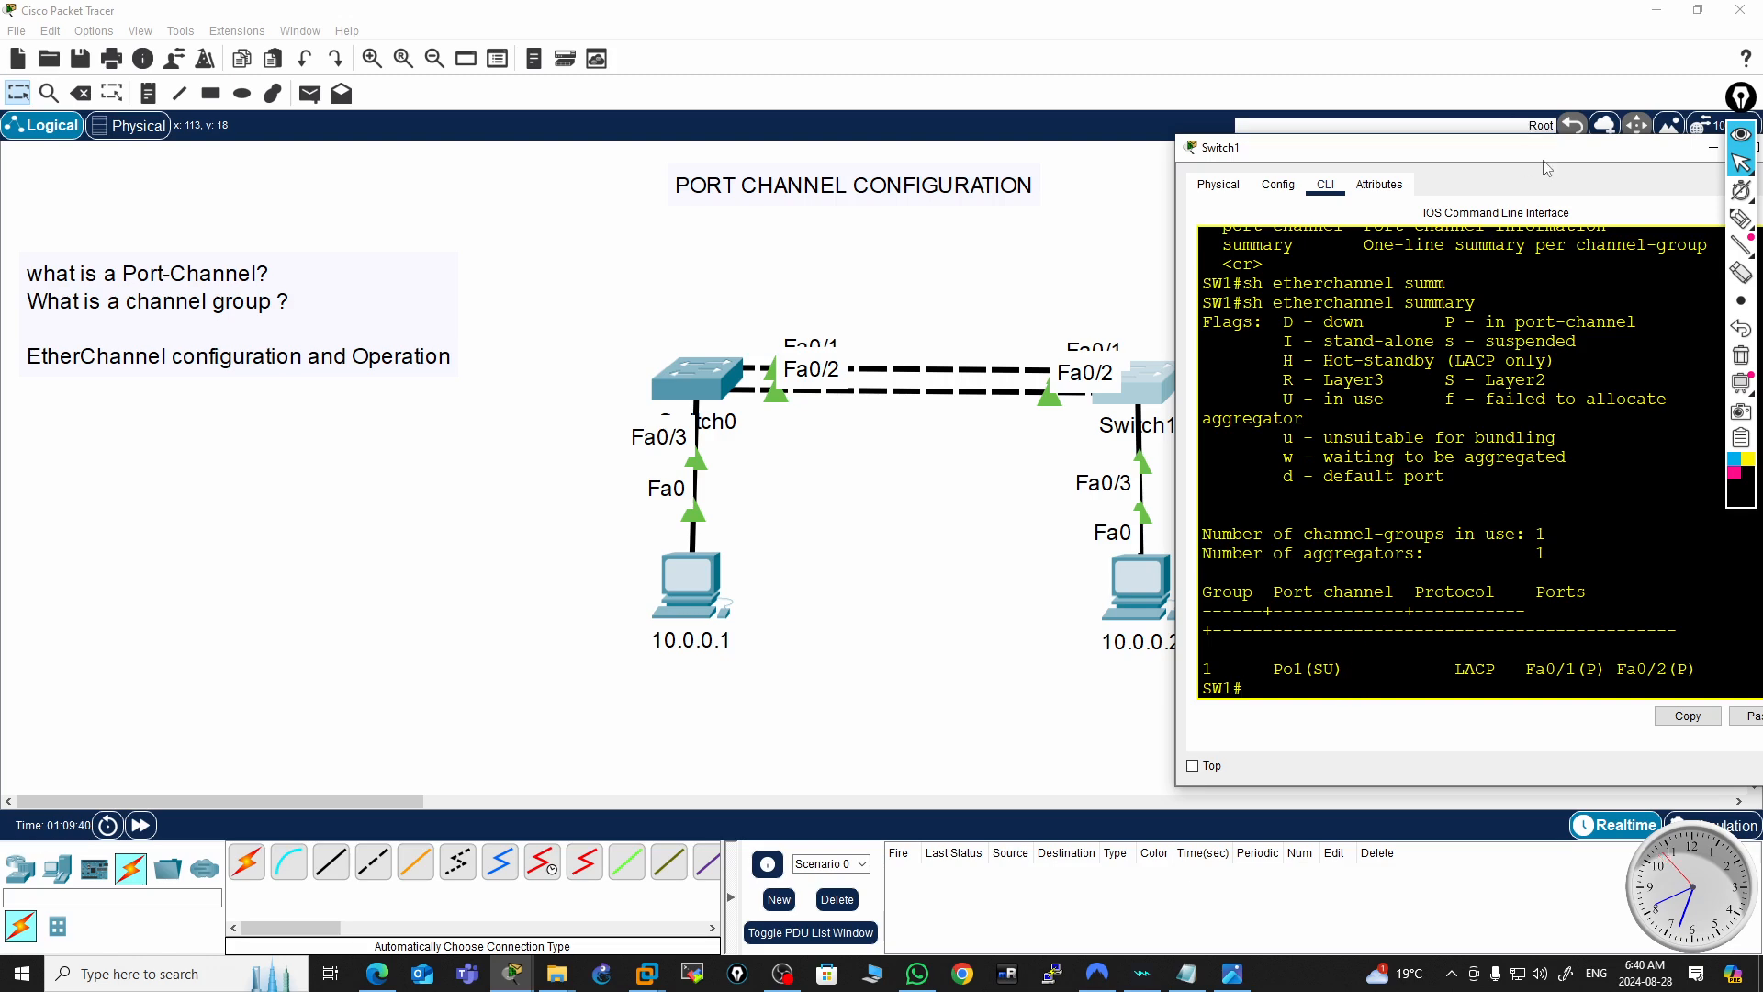
Examine the port-channel, protocol and bundled ports in the summary output, then close the switch window
drag(1625, 159, 1233, 253)
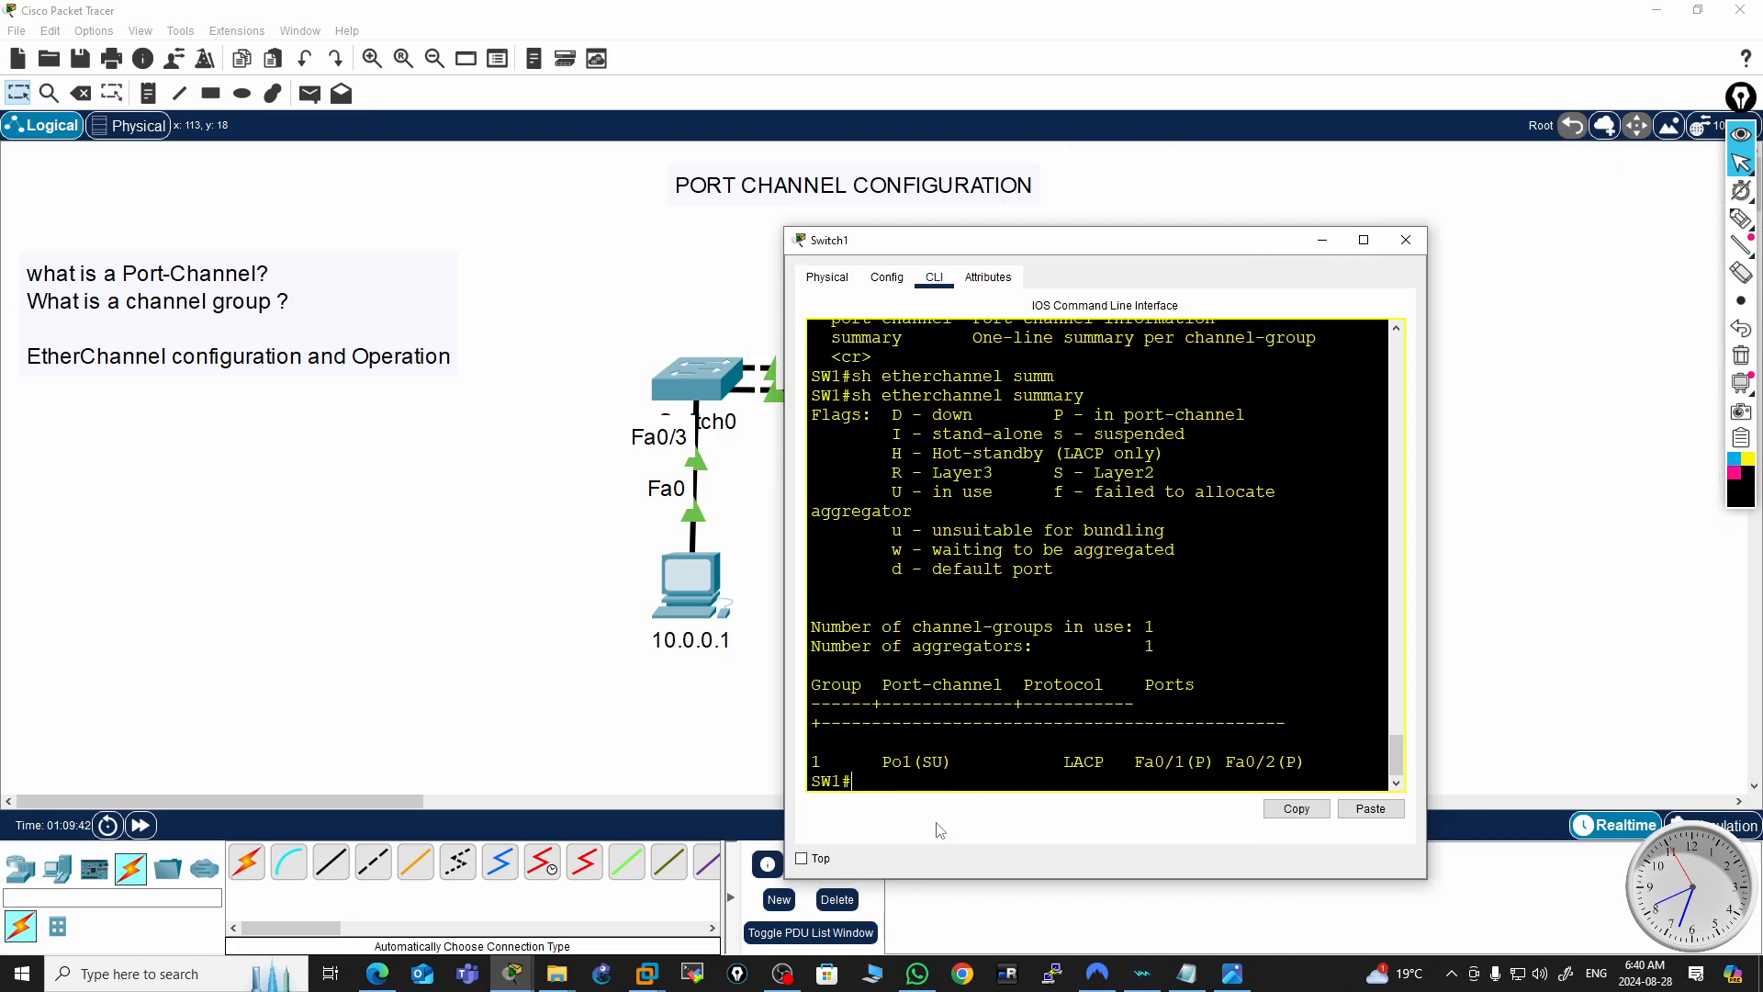
drag(909, 761, 906, 764)
drag(1431, 617, 1538, 620)
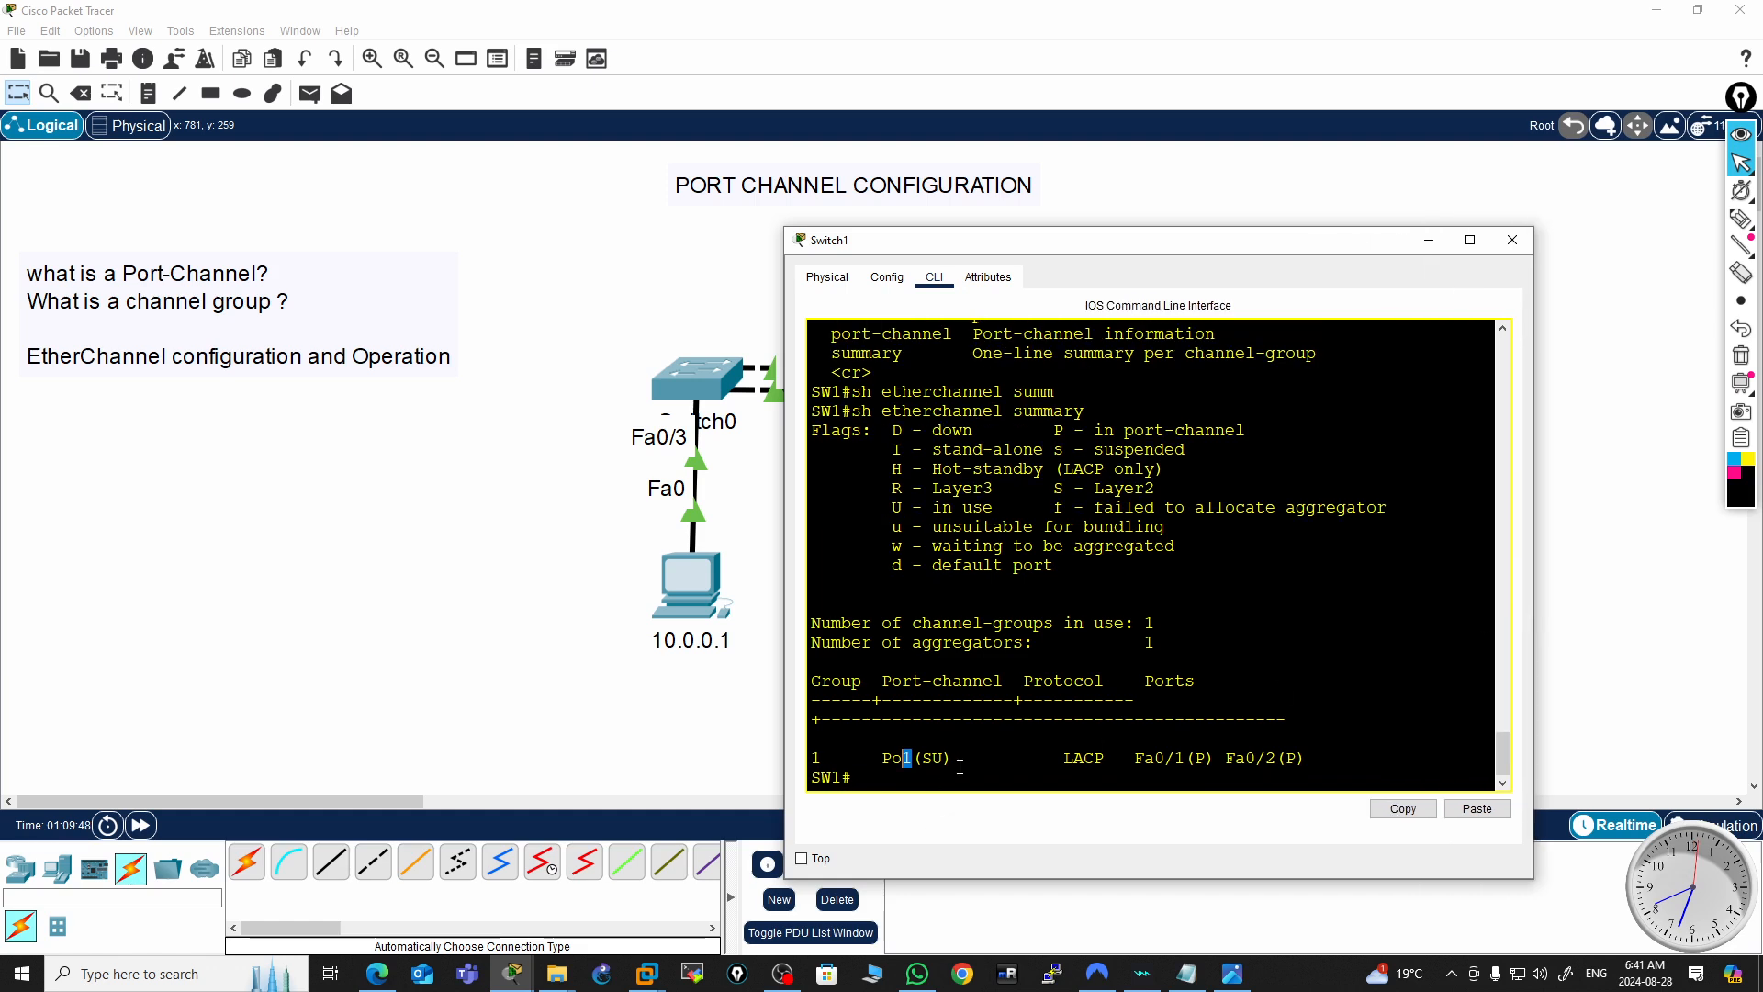
double_click(1085, 761)
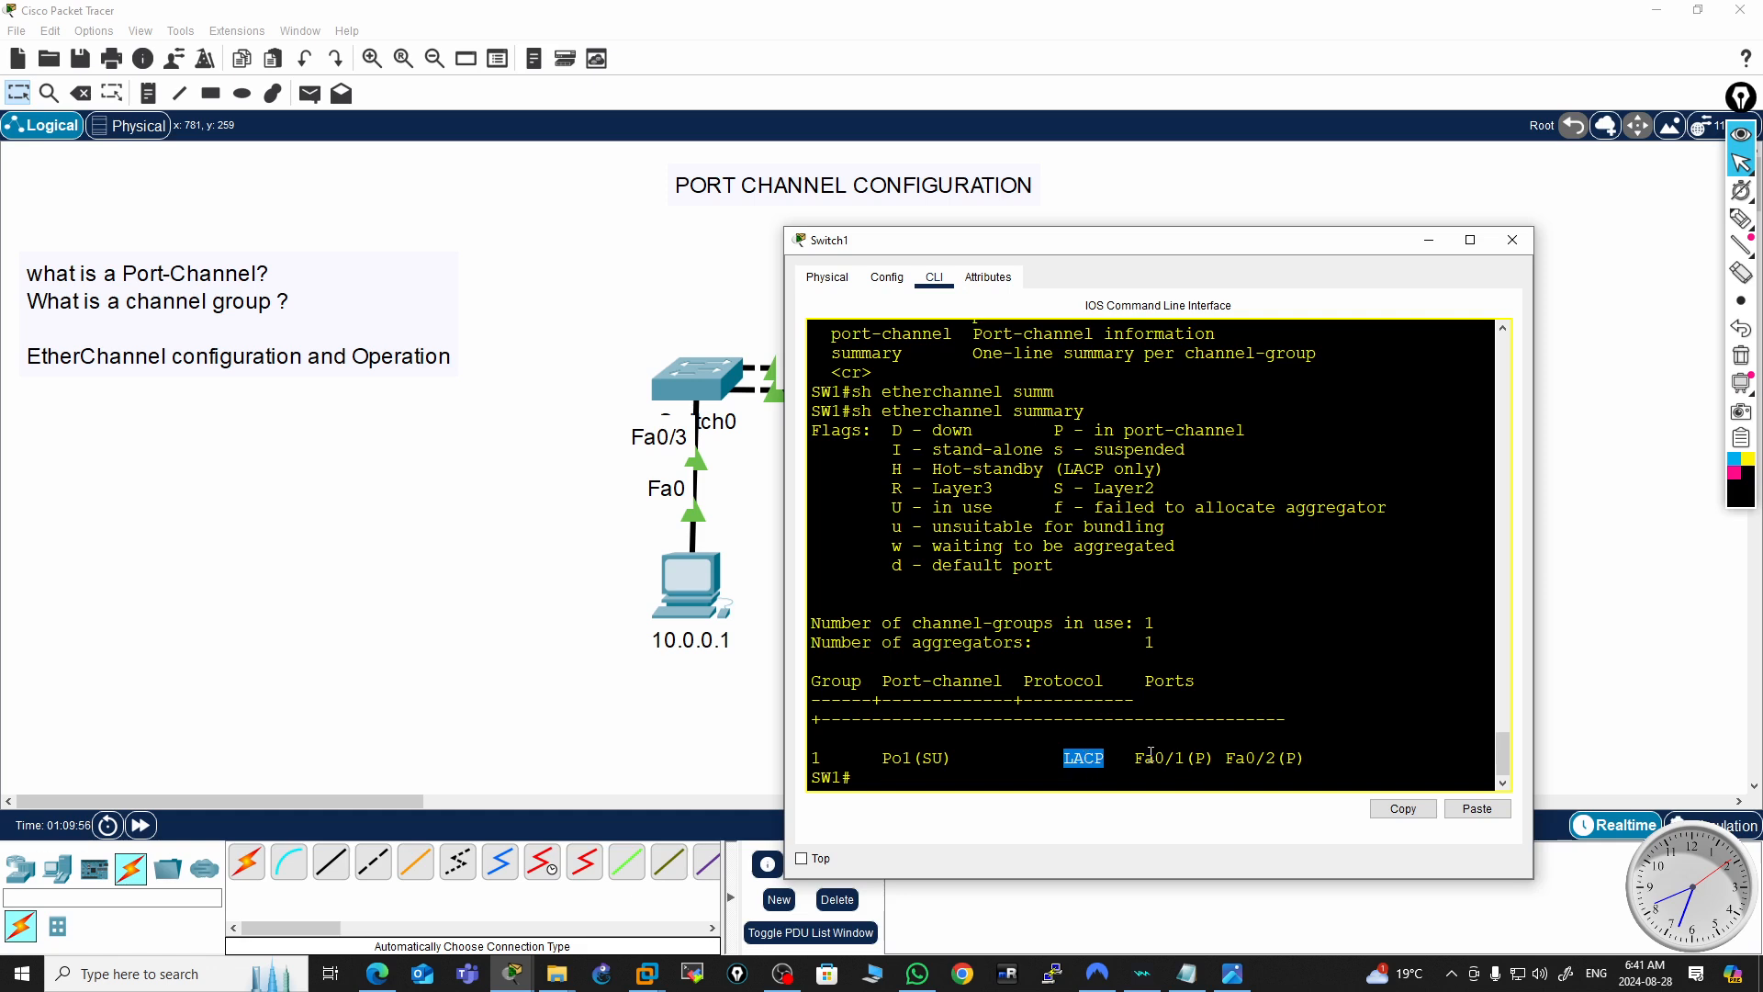
drag(1145, 758, 1294, 757)
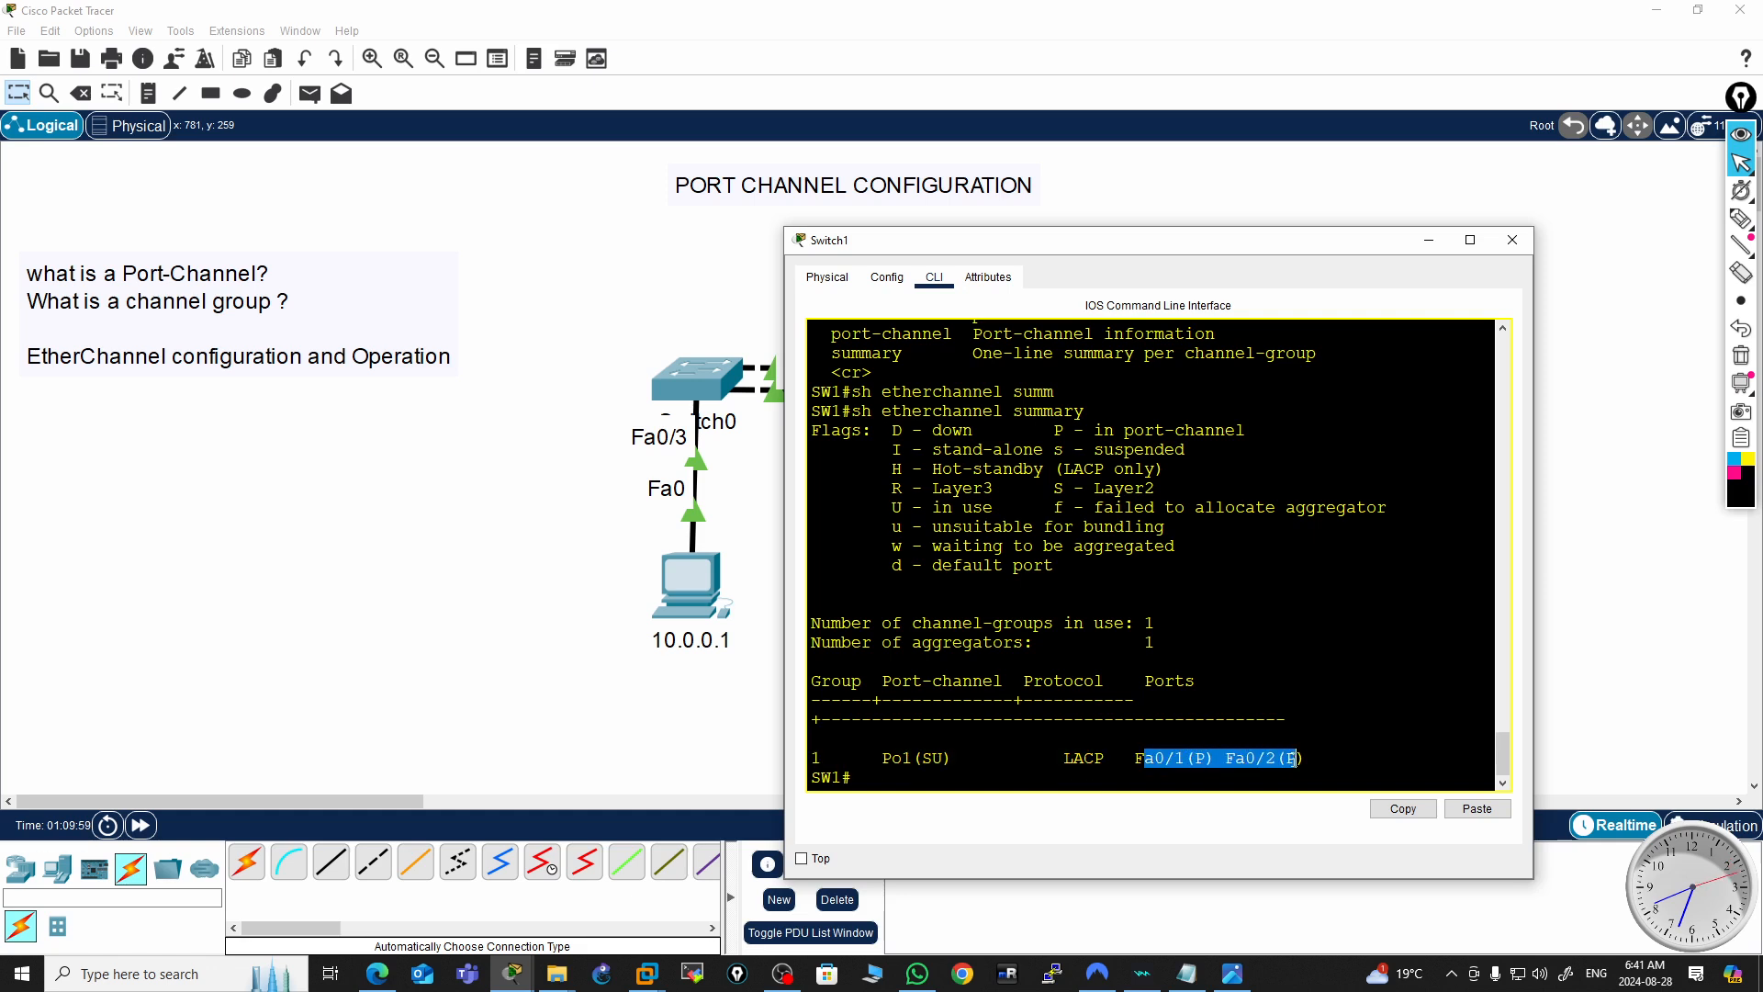
click(909, 757)
drag(943, 758, 936, 760)
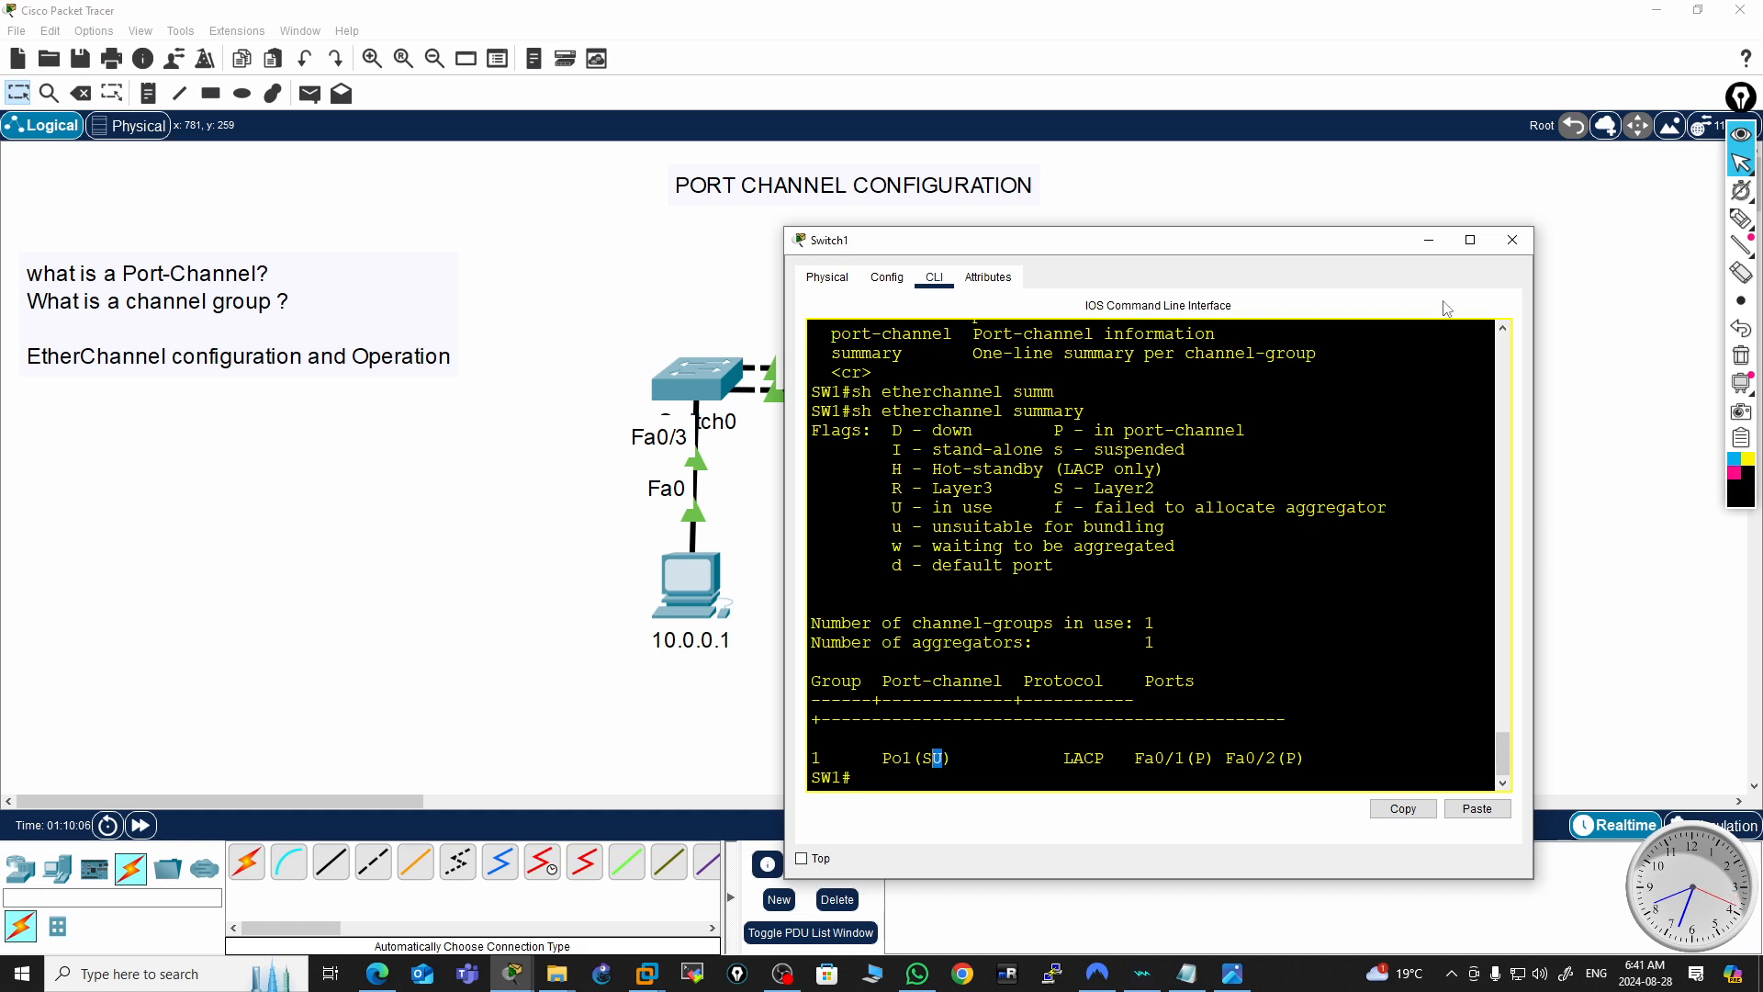
click(1512, 241)
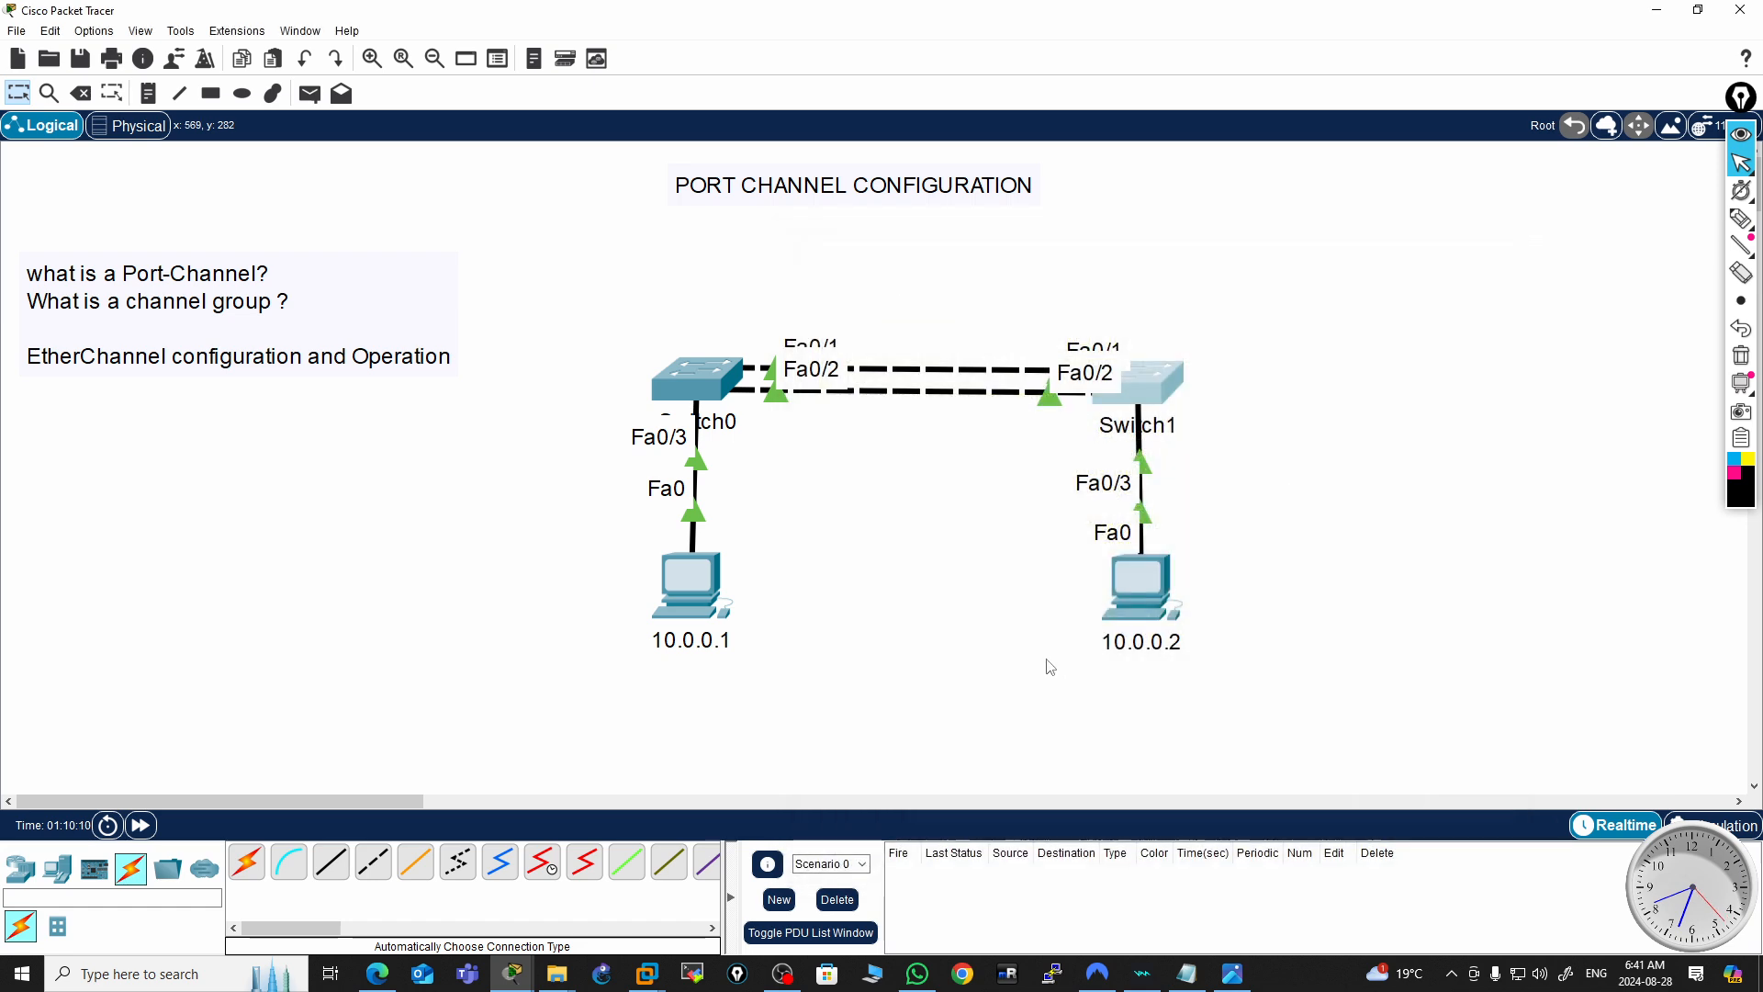
Open the command prompt on PC 10.0.0.1, ping 10.0.0.2, then close the PC window
click(705, 587)
drag(1097, 226, 753, 190)
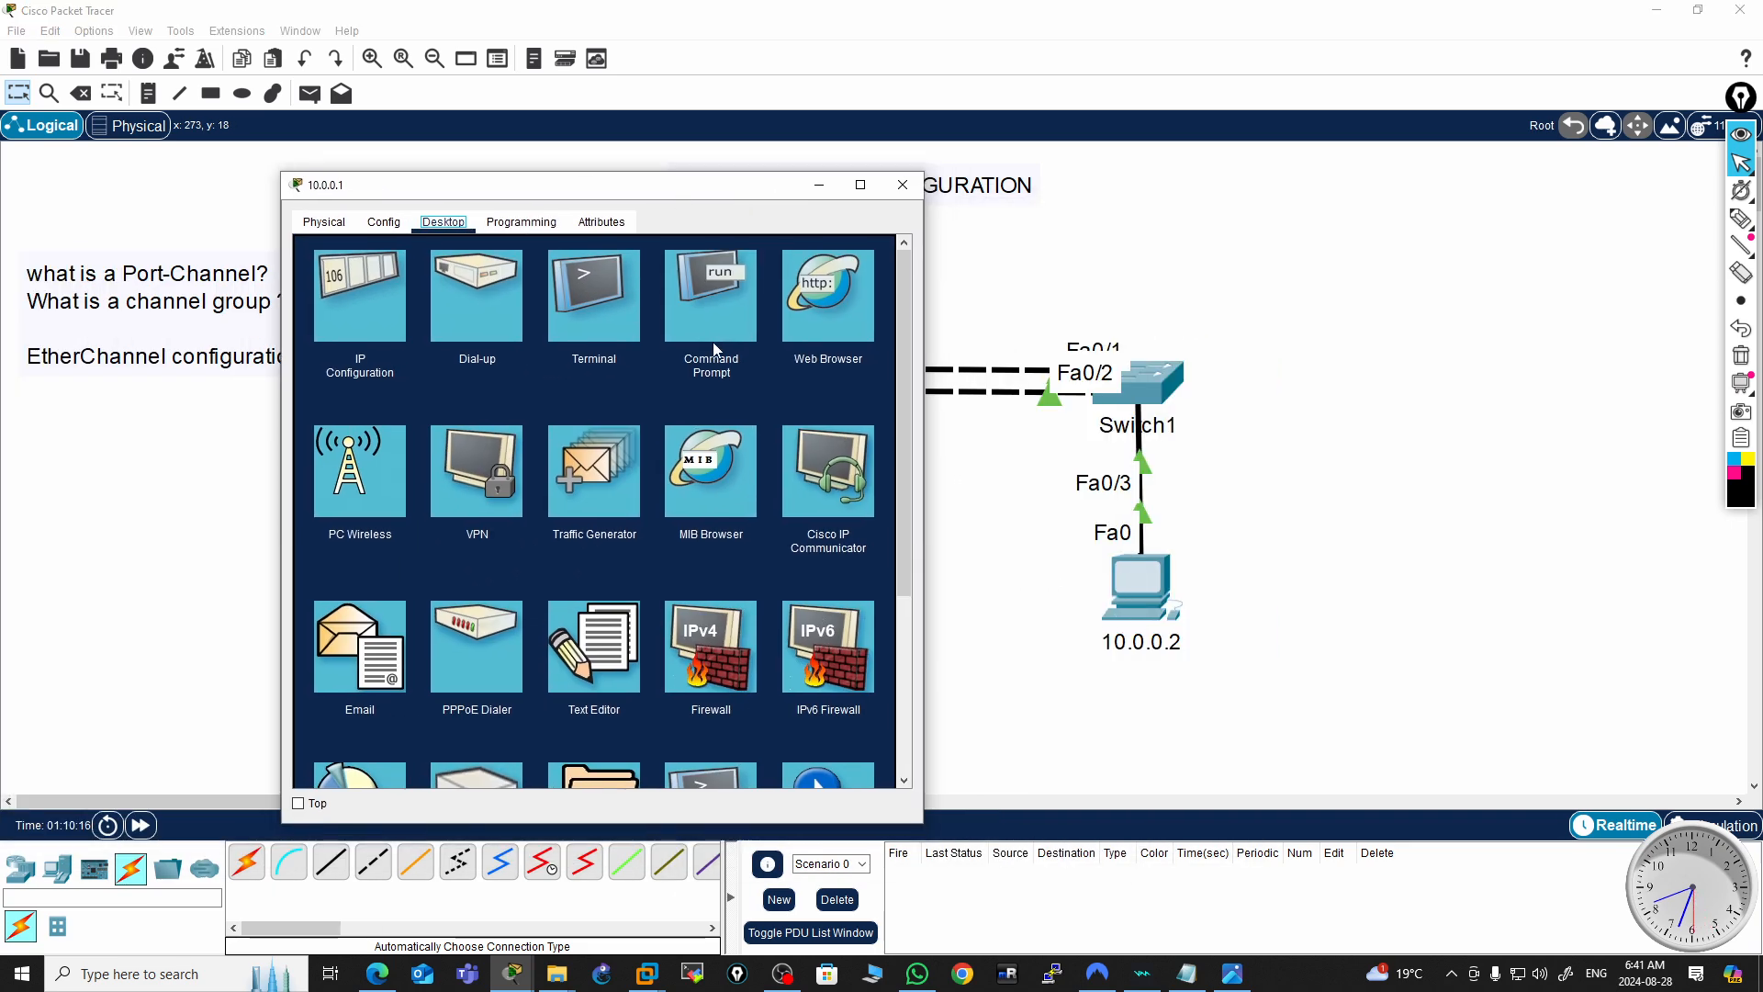
click(714, 294)
text(ping 10.0.0.2)
key(Return)
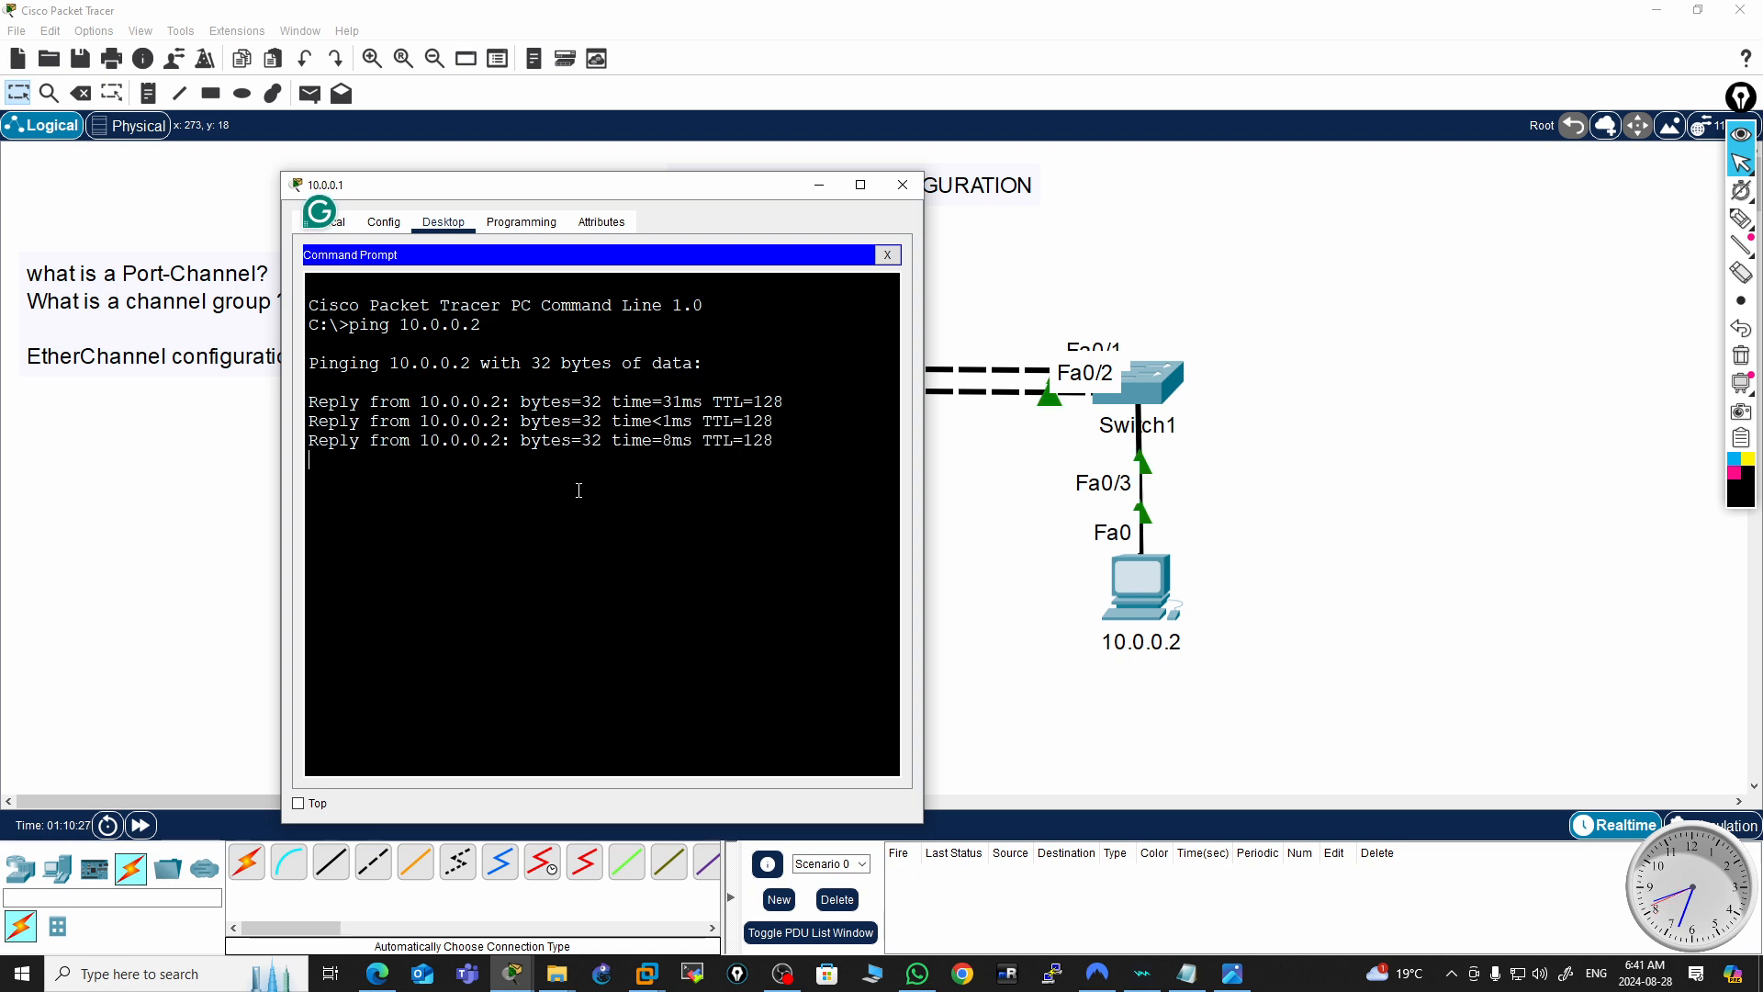
click(901, 185)
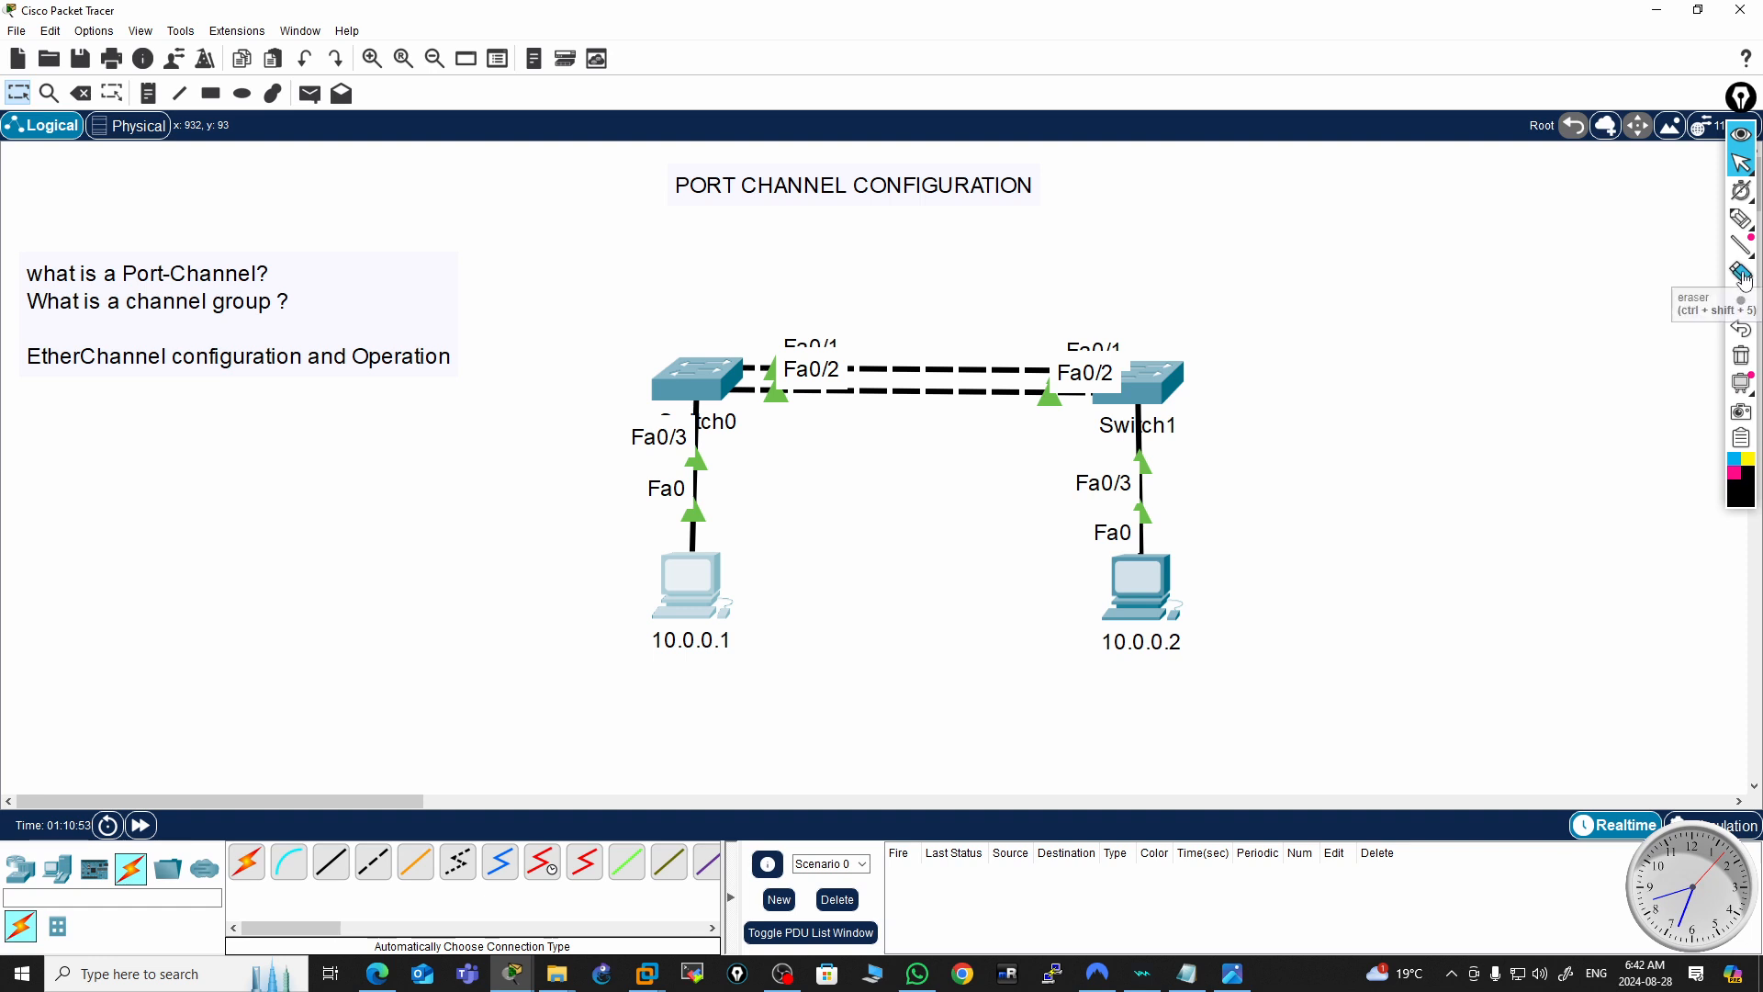
Handwrite "LACP" with a check mark on the canvas using the pen annotation tool
click(1740, 219)
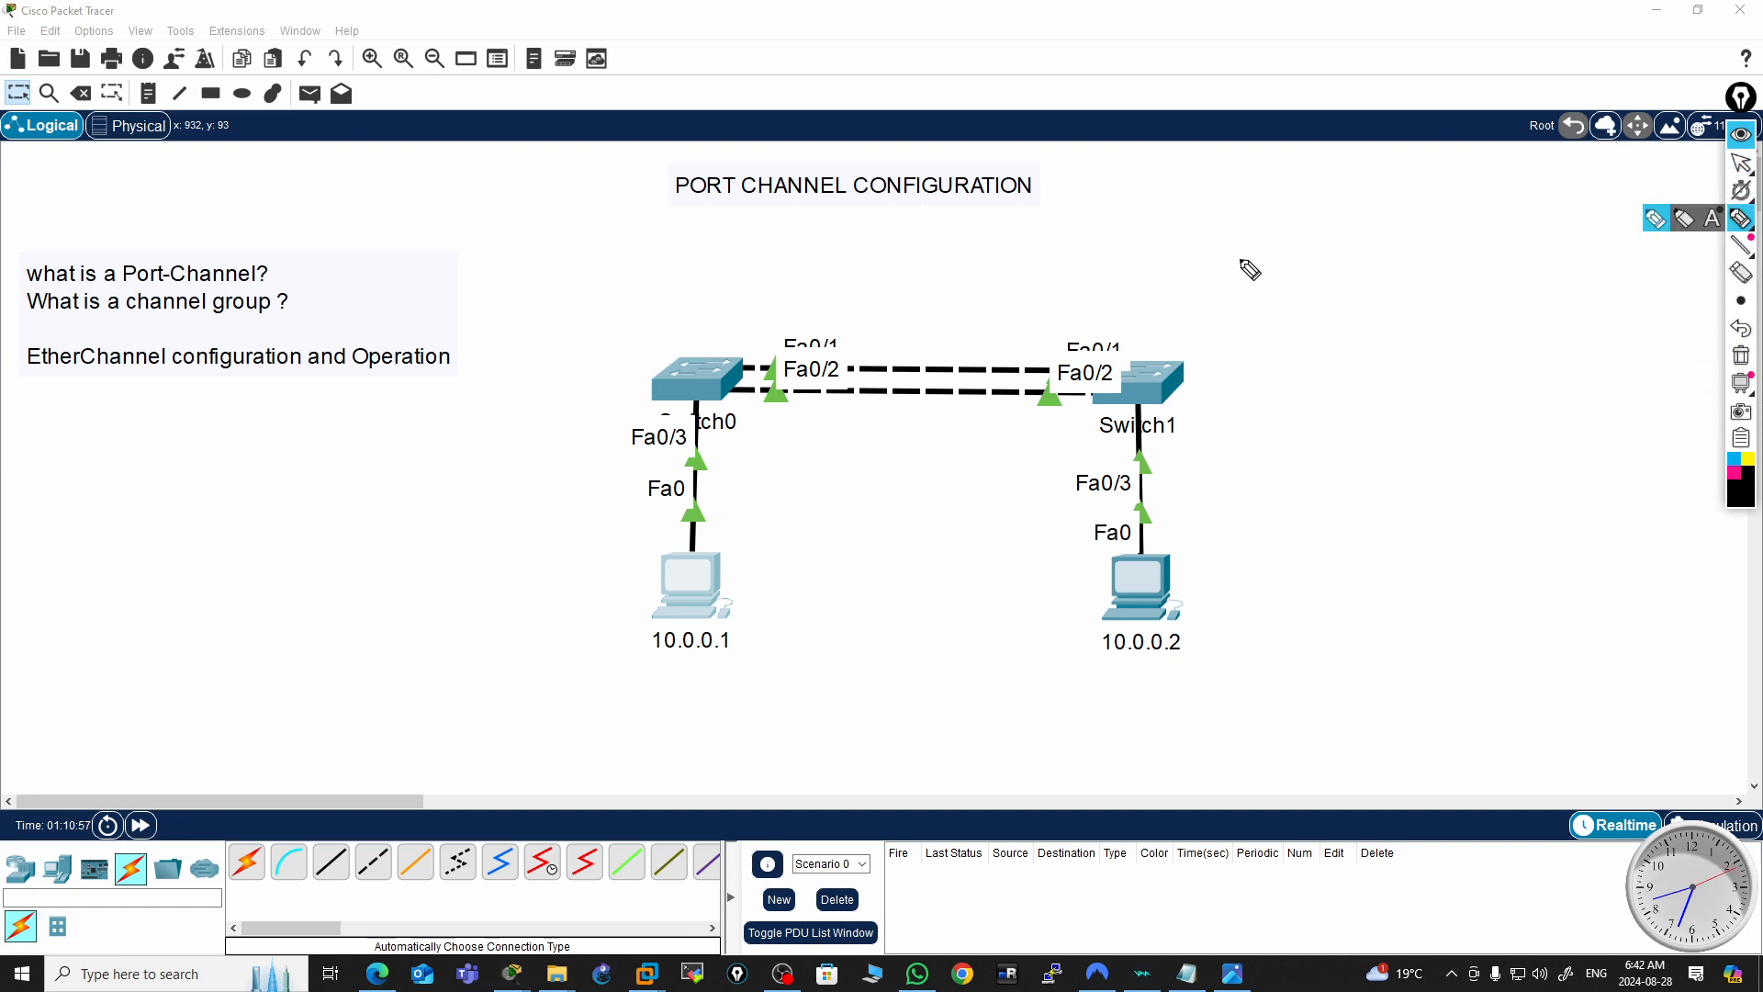
mouse_move(1175, 226)
mouse_down()
mouse_move(1182, 290)
mouse_move(1244, 287)
mouse_move(1293, 217)
mouse_move(1319, 281)
mouse_up()
mouse_move(1272, 254)
mouse_down()
mouse_move(1387, 285)
mouse_move(1443, 237)
mouse_move(1451, 266)
mouse_move(1515, 295)
mouse_move(1624, 223)
mouse_up()
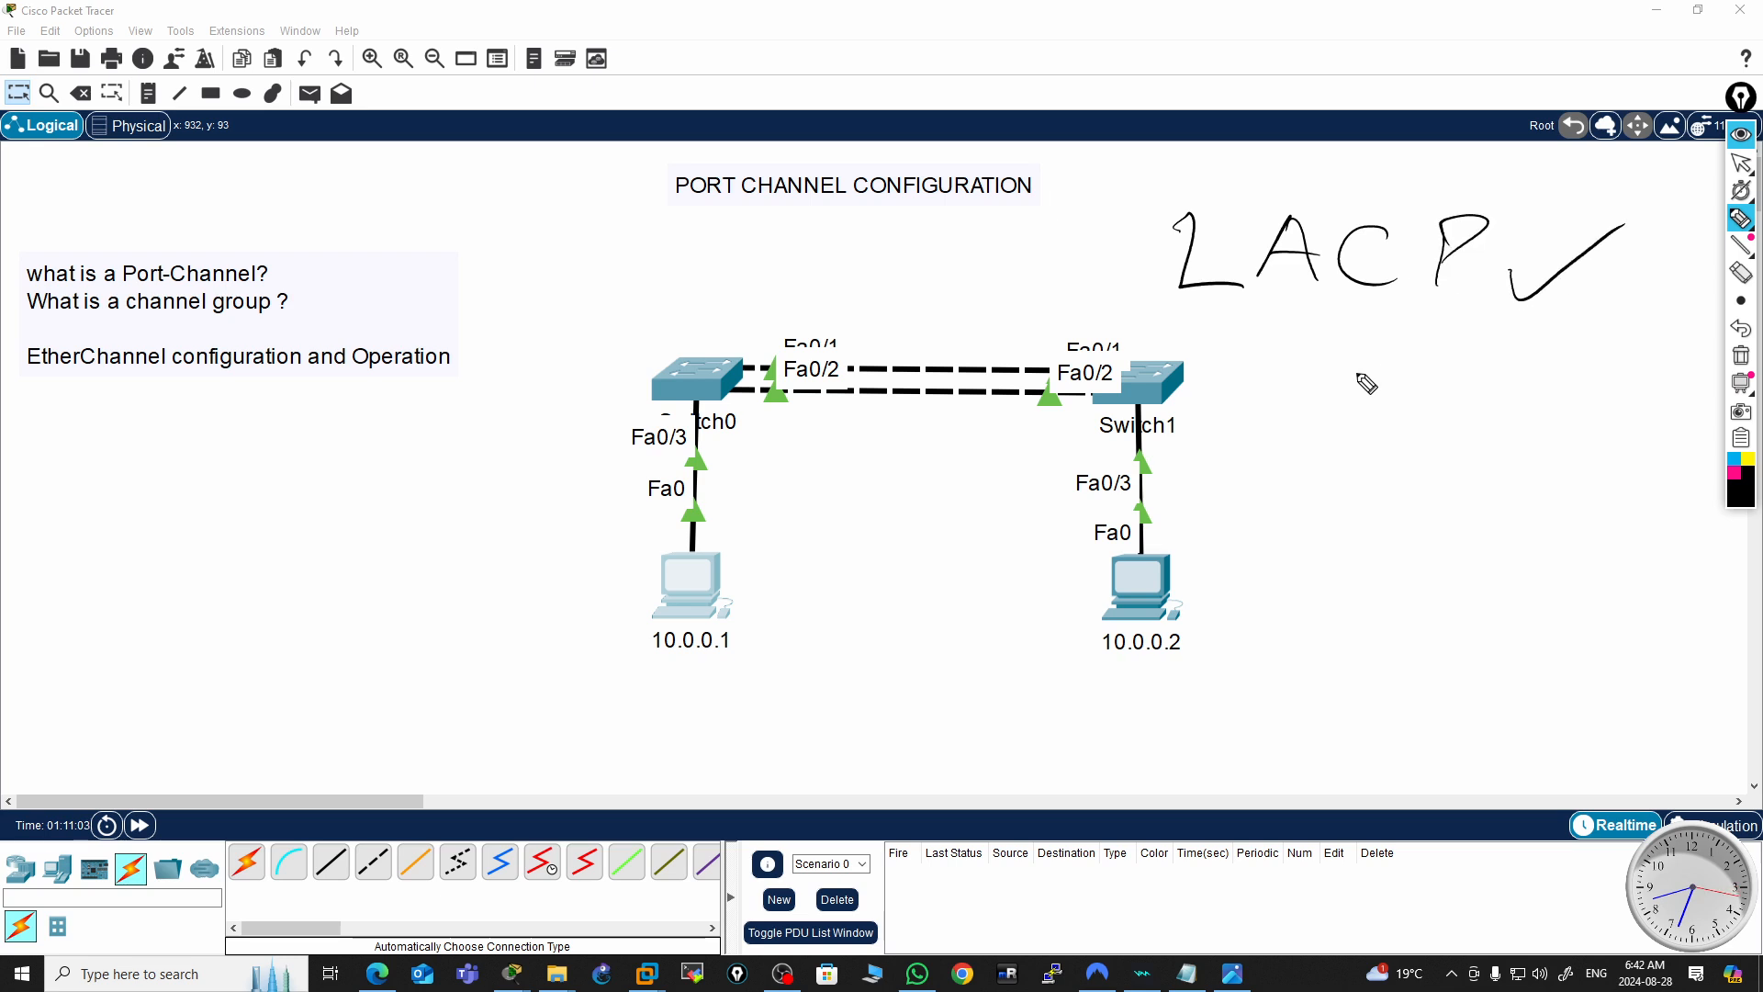
Handwrite "PAgP" below it with an underline and an arrow pointing to "Cisco"
mouse_move(1269, 365)
mouse_down()
mouse_move(1261, 449)
mouse_move(1267, 385)
mouse_move(1329, 358)
mouse_up()
drag(1329, 359, 1350, 431)
mouse_move(1309, 396)
mouse_down()
mouse_move(1365, 390)
mouse_move(1370, 438)
mouse_up()
drag(1426, 365, 1427, 413)
drag(1235, 459, 1460, 443)
mouse_move(1242, 497)
mouse_down()
mouse_move(1535, 451)
mouse_move(1489, 472)
mouse_move(1529, 500)
mouse_move(1593, 500)
mouse_move(1619, 520)
mouse_move(1604, 538)
mouse_up()
drag(1615, 492, 1651, 500)
mouse_move(1493, 519)
mouse_down()
mouse_move(1626, 520)
mouse_move(1600, 533)
mouse_up()
drag(1247, 537, 1432, 465)
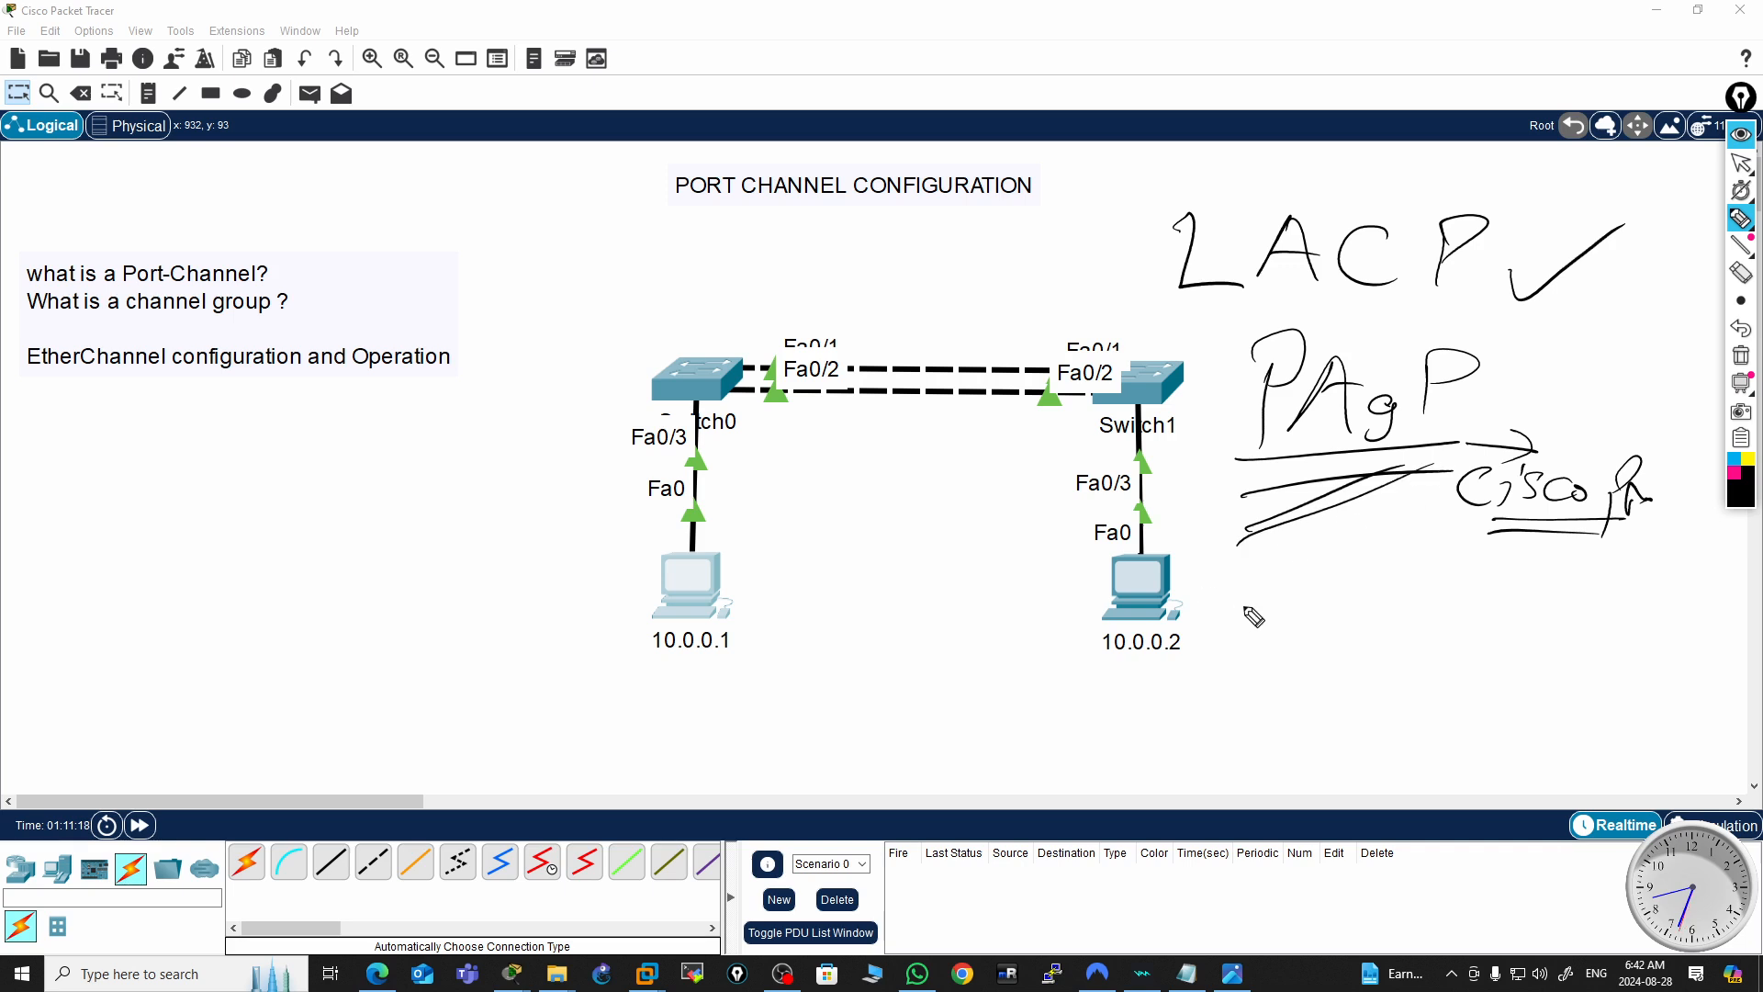